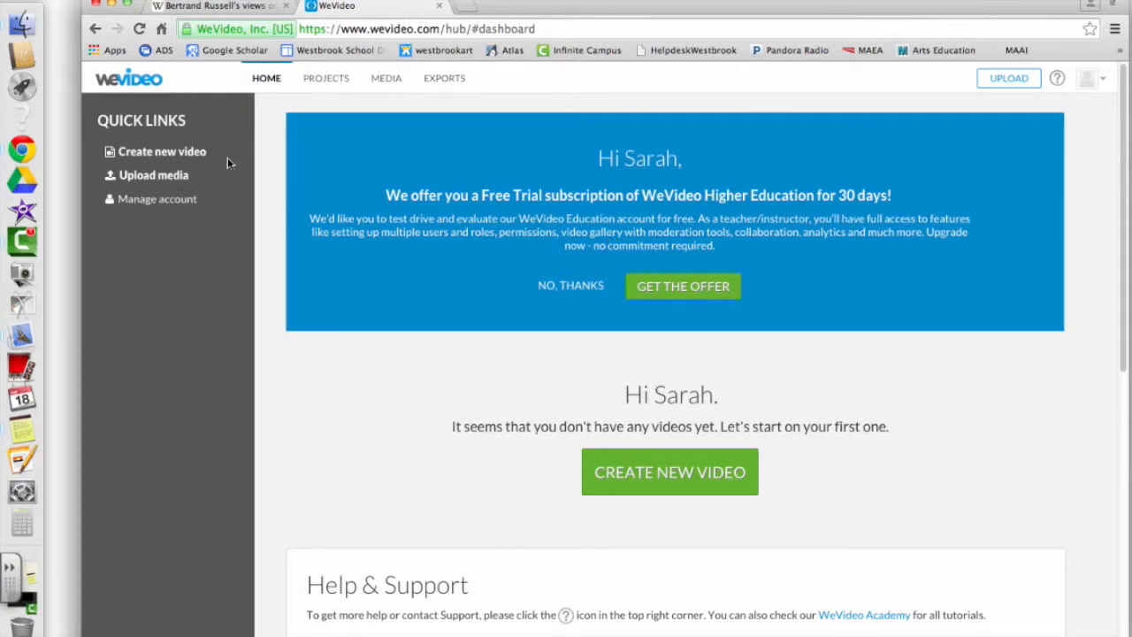
Step: Create a new video and look through the graphics, audio, transitions and text libraries, returning to the media library
click(177, 152)
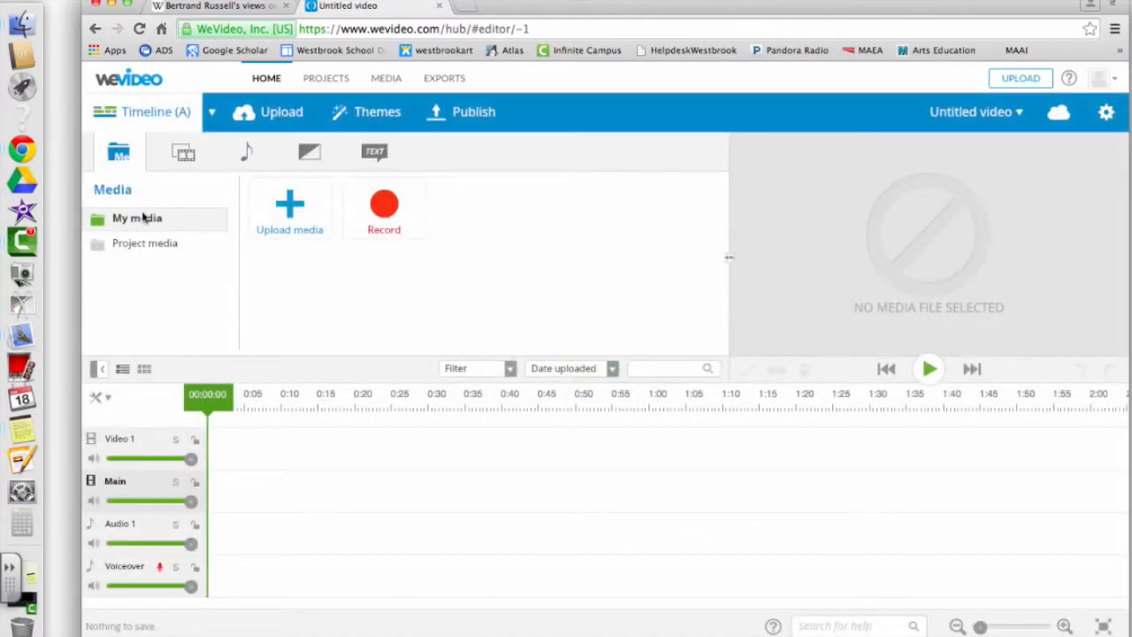
click(184, 154)
click(243, 154)
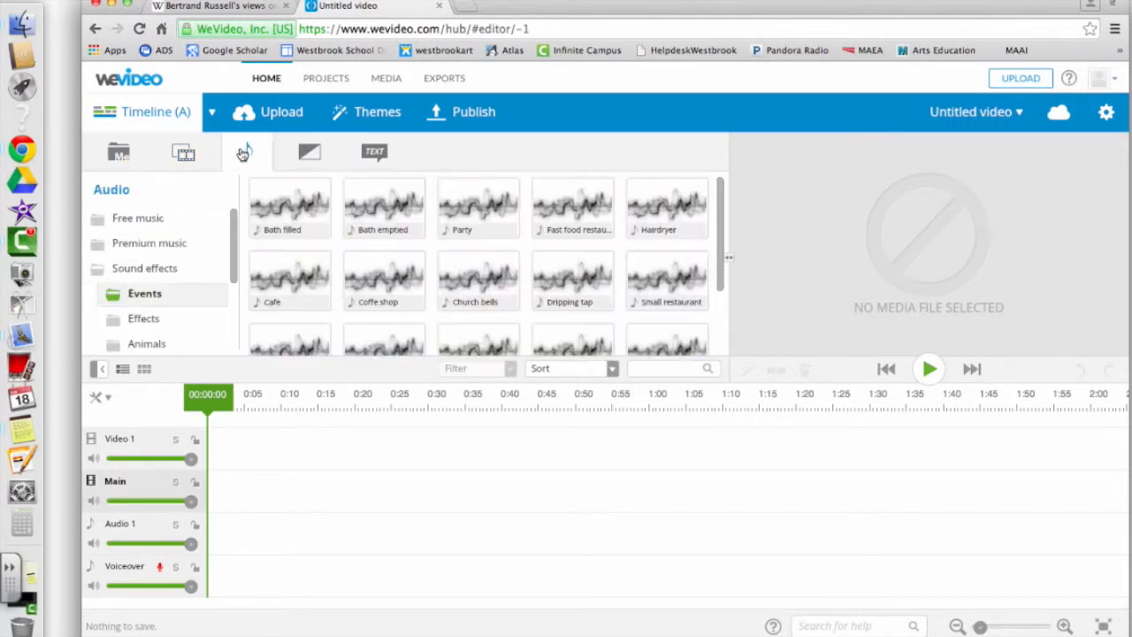
click(309, 151)
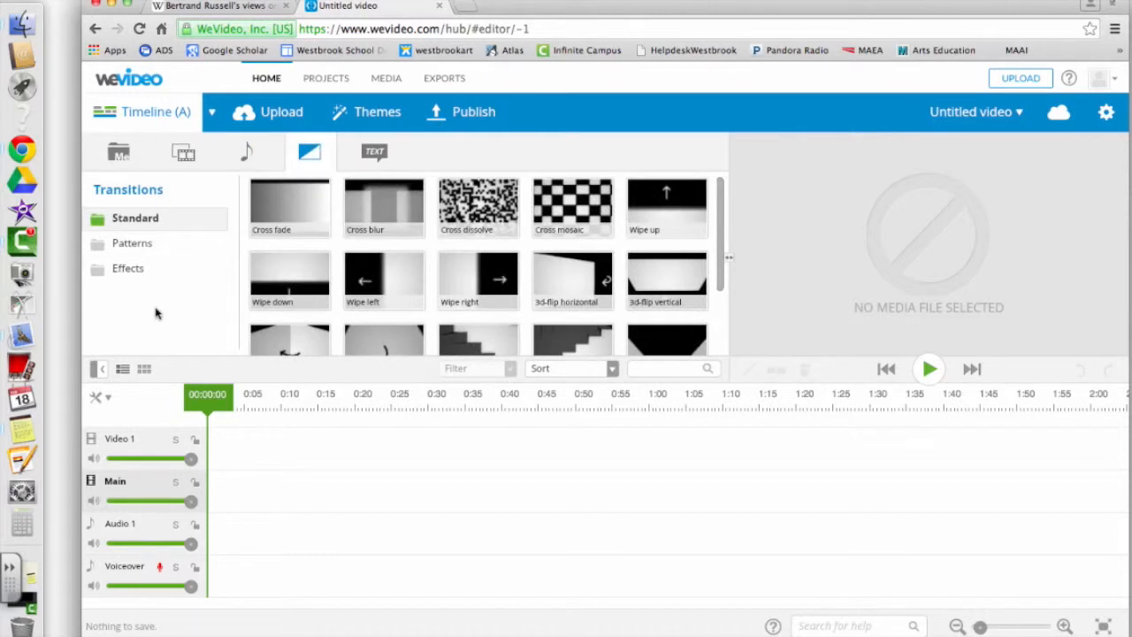
click(375, 151)
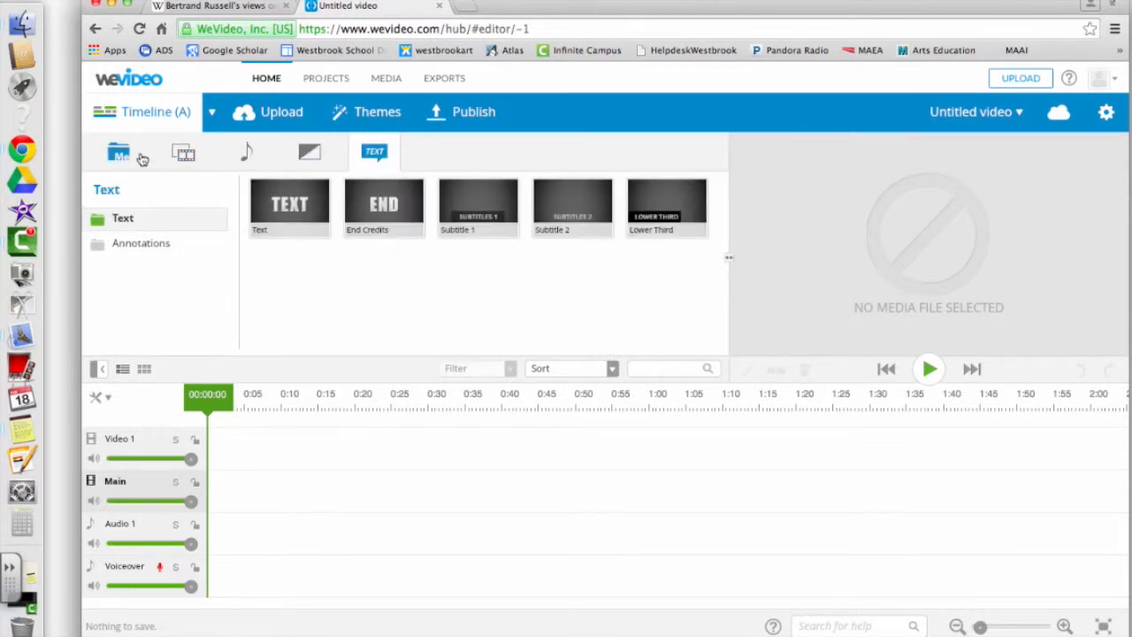
click(121, 154)
Step: Decline the switch to Storyboard mode, then try the simple timeline and return to the advanced timeline
click(213, 112)
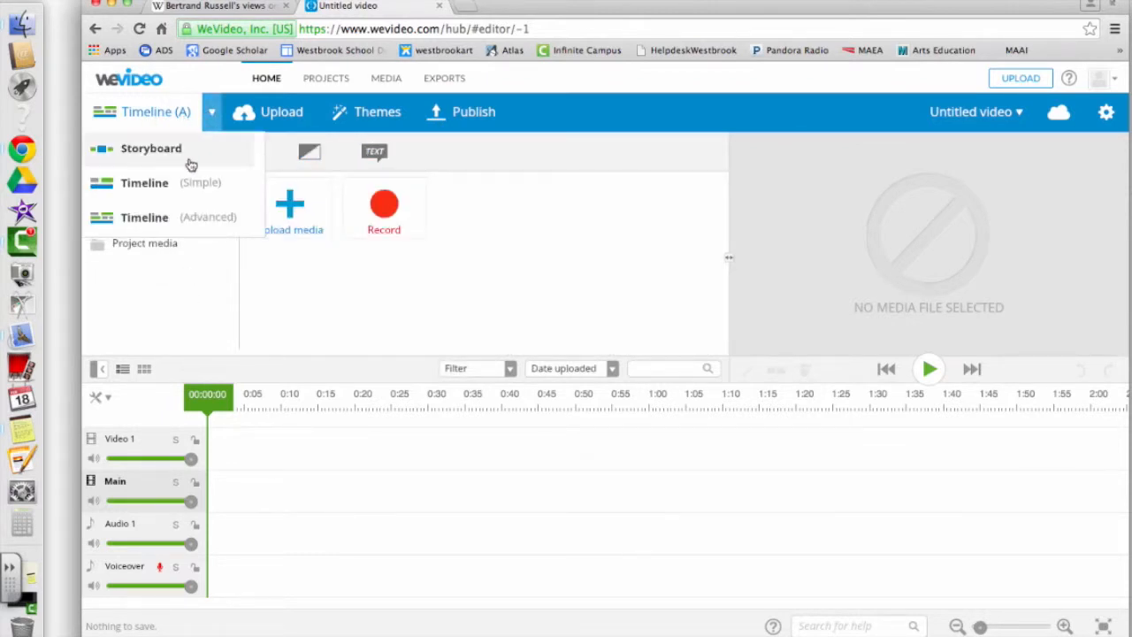
click(184, 159)
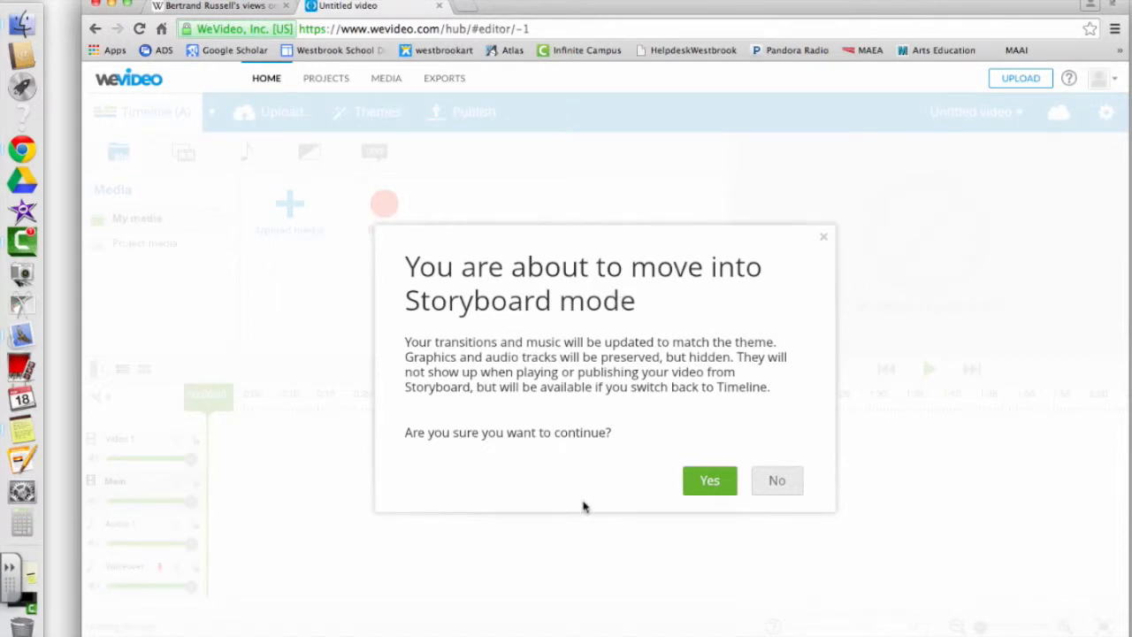
click(775, 480)
click(211, 112)
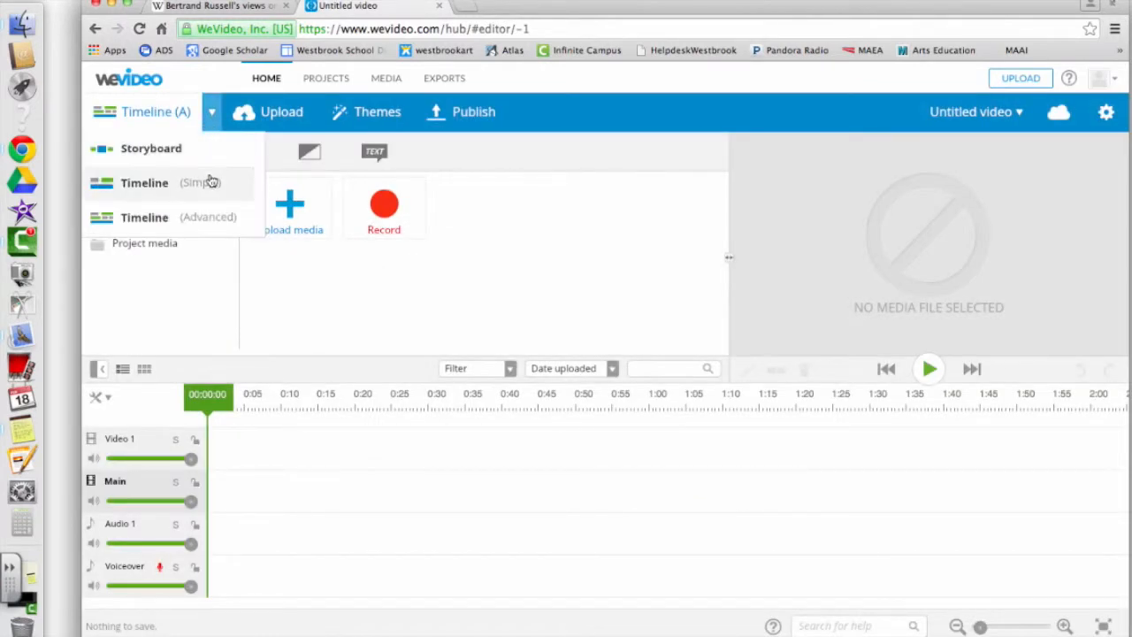
click(212, 182)
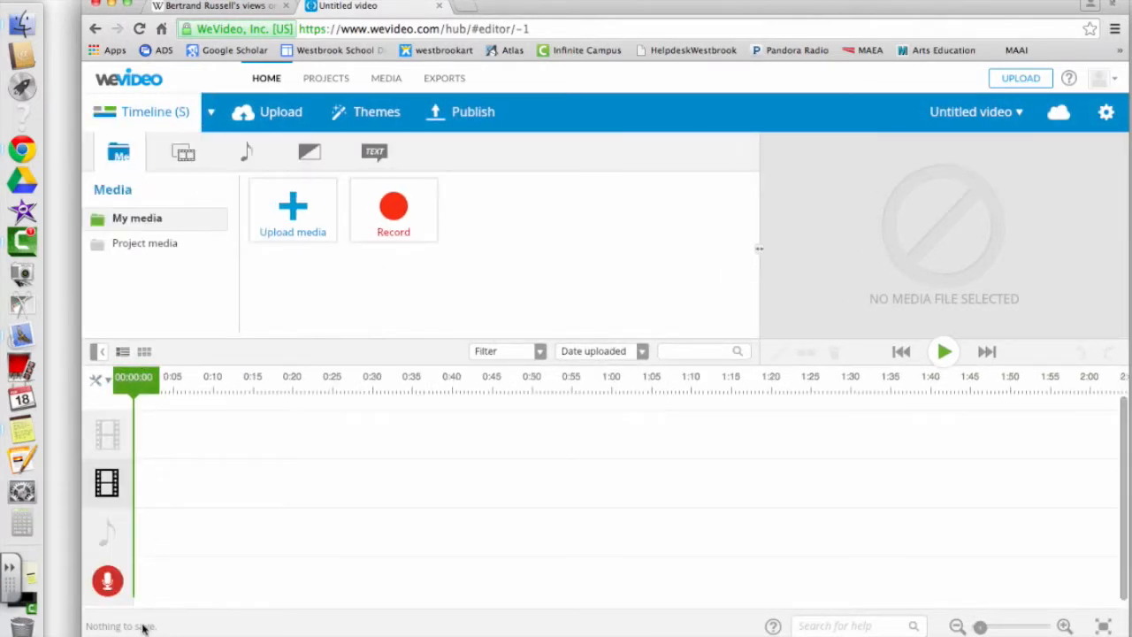
click(212, 112)
click(216, 216)
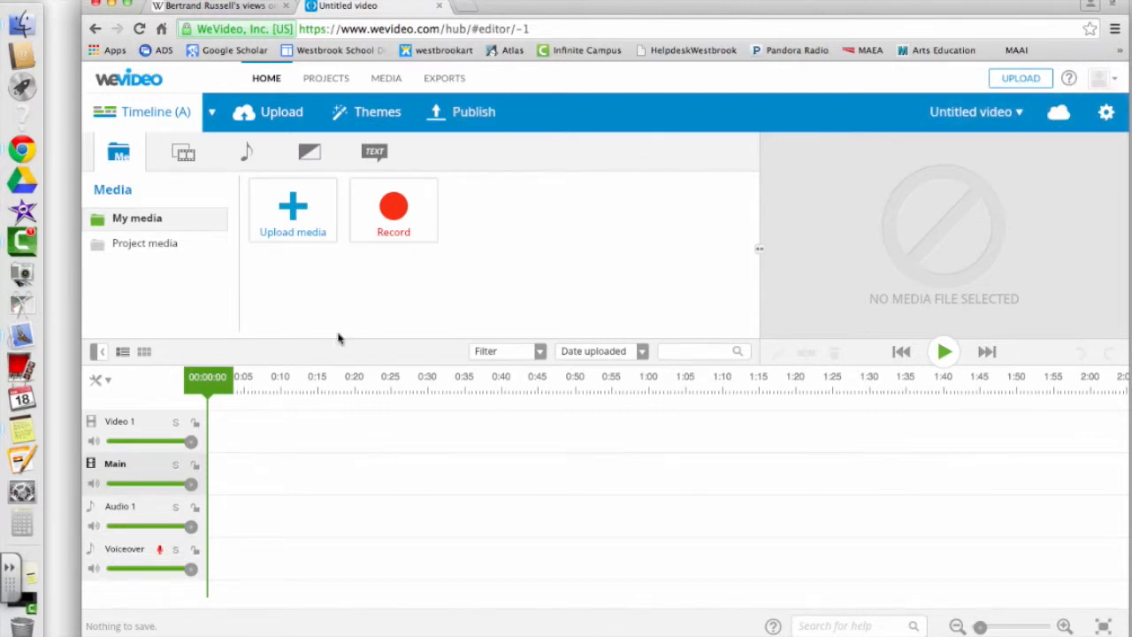
Step: Upload the images social media cloud.png and social-media-courses1.jpg from the socialmedia folder on the desktop
click(301, 234)
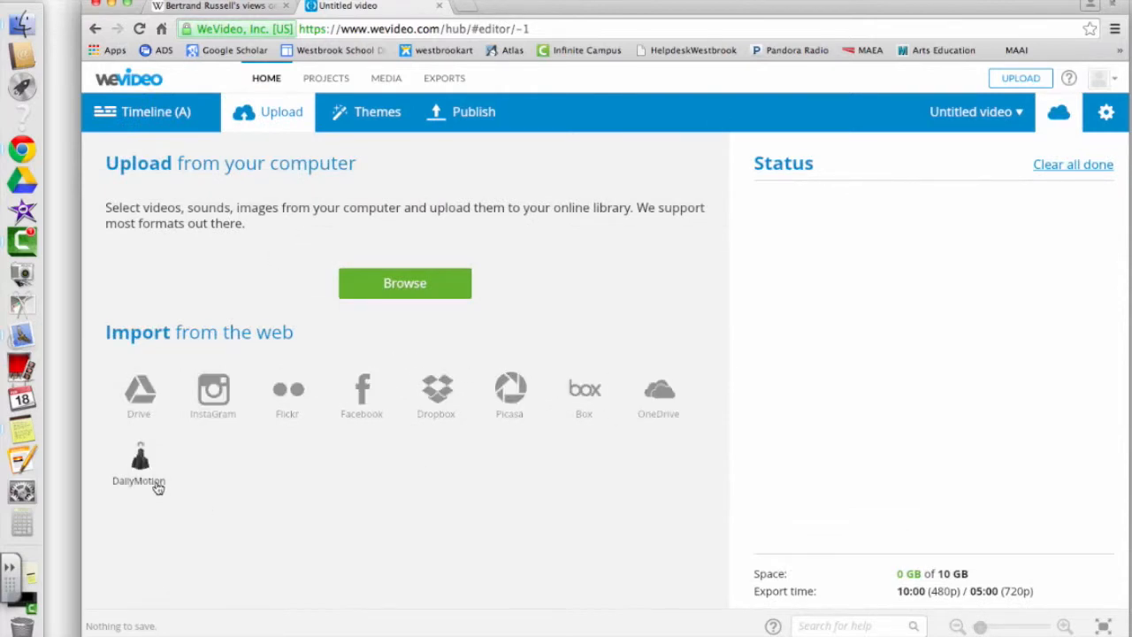
click(398, 289)
click(546, 163)
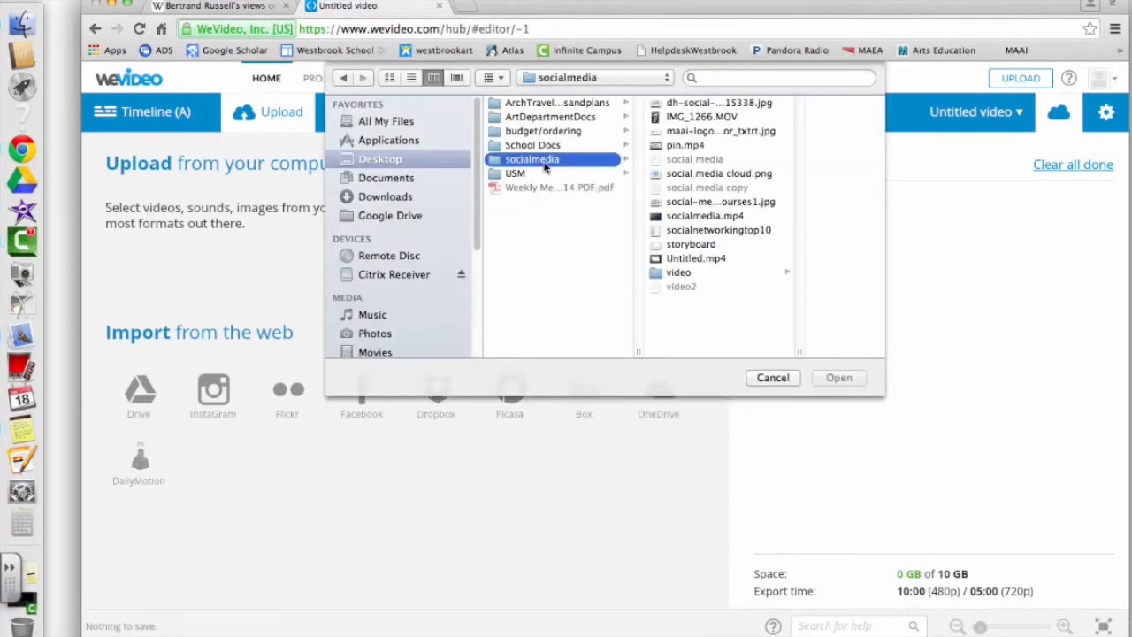
click(693, 174)
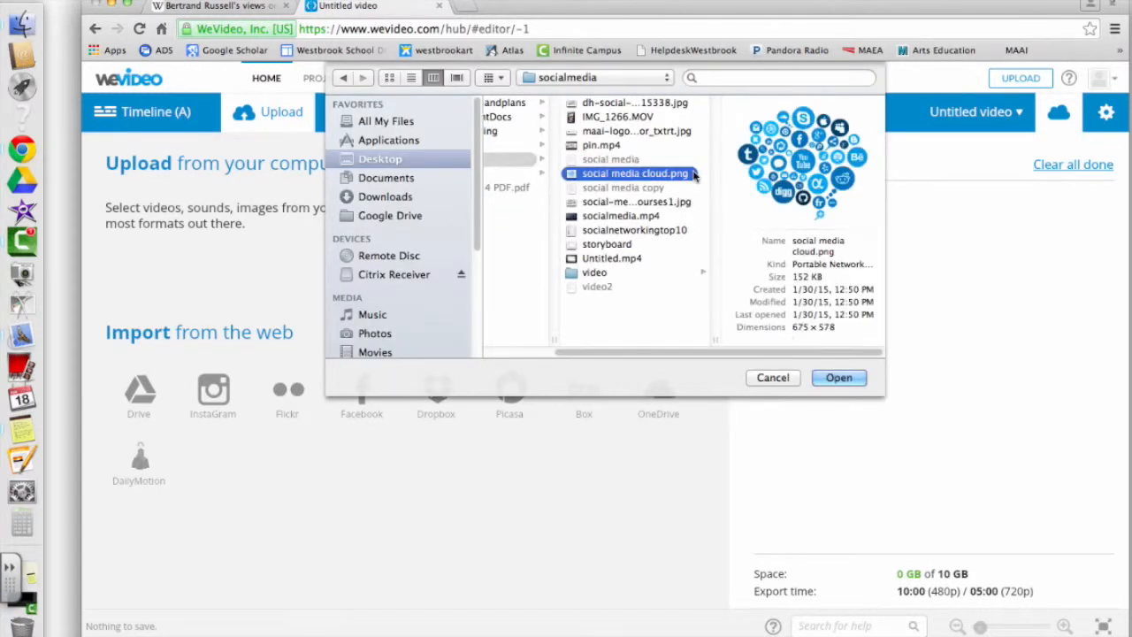
click(832, 379)
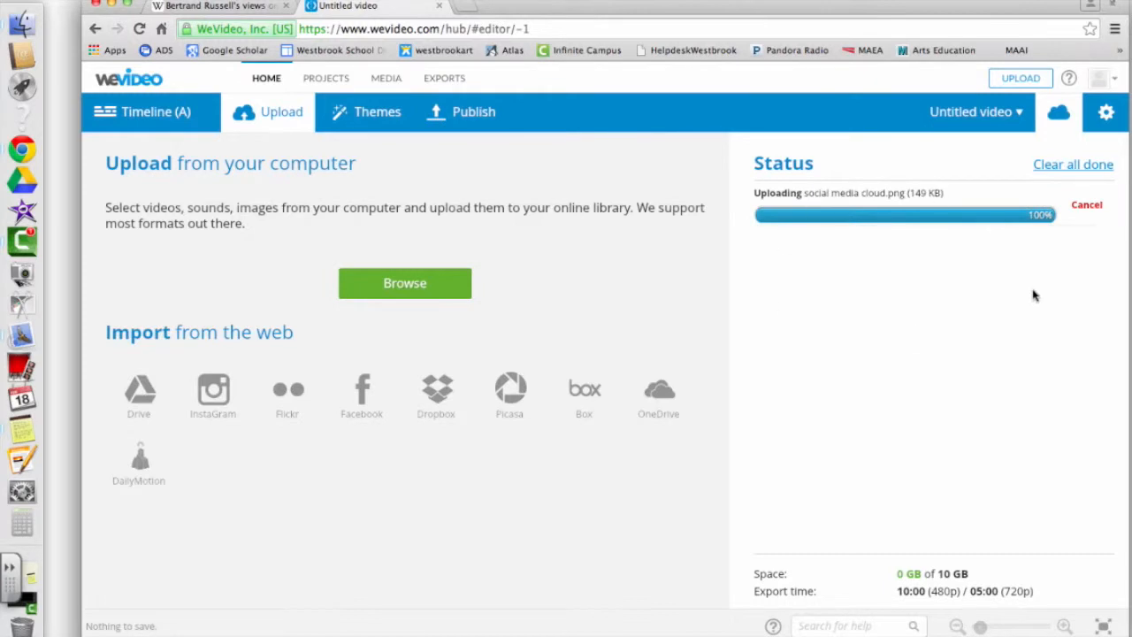
click(461, 288)
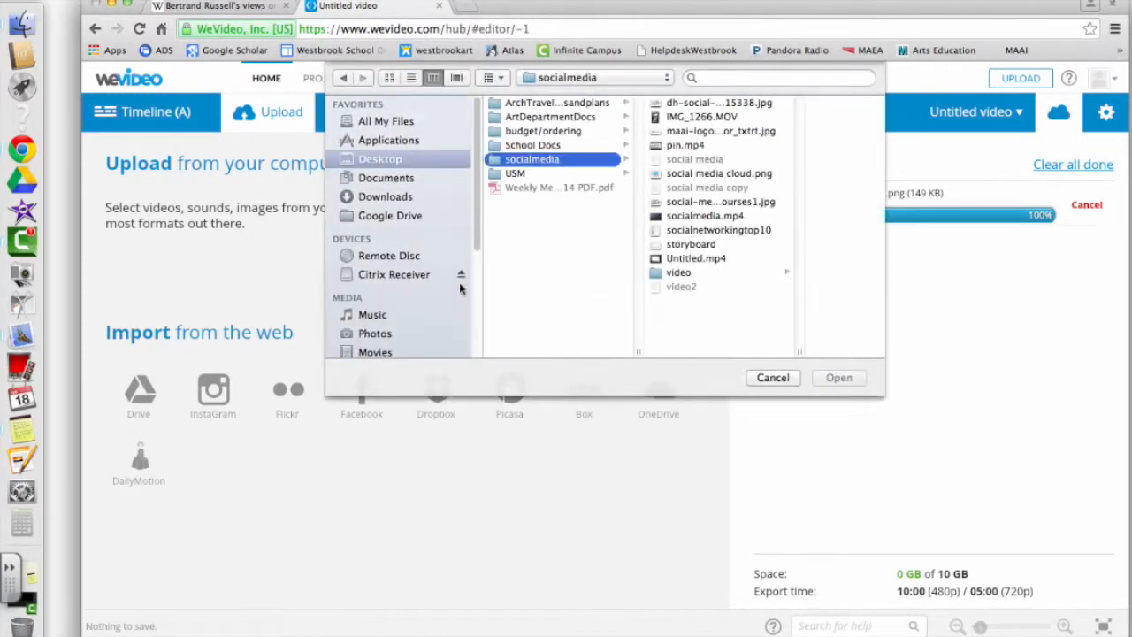
click(720, 202)
click(839, 378)
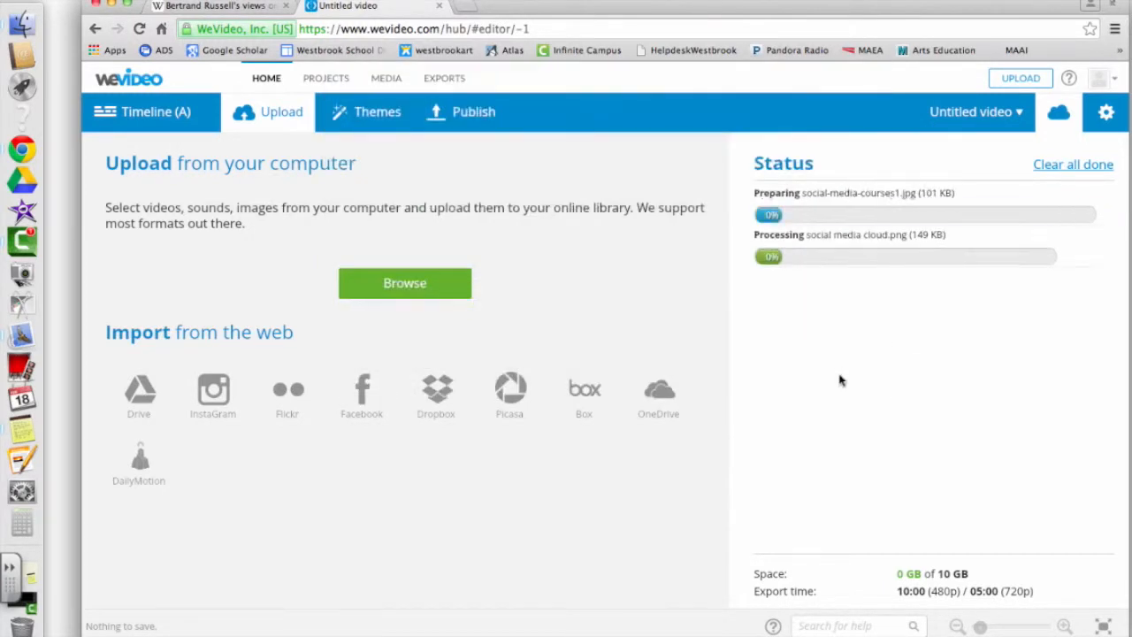
Step: Upload the videos IMG_1266.MOV and Untitled.mp4 from the socialmedia folder
click(403, 283)
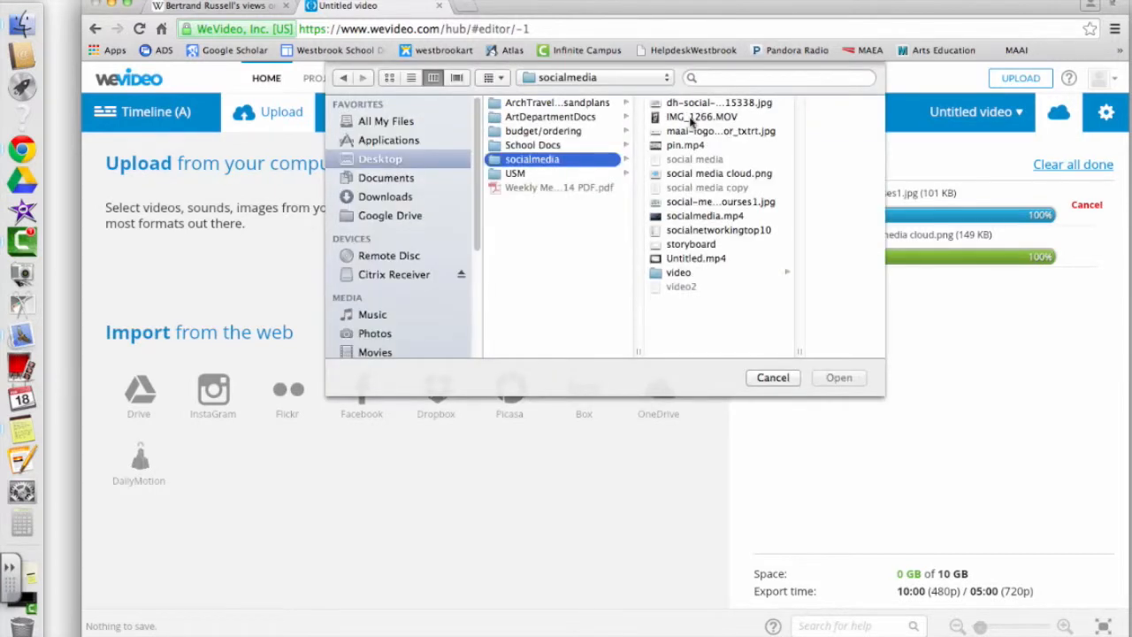
click(692, 118)
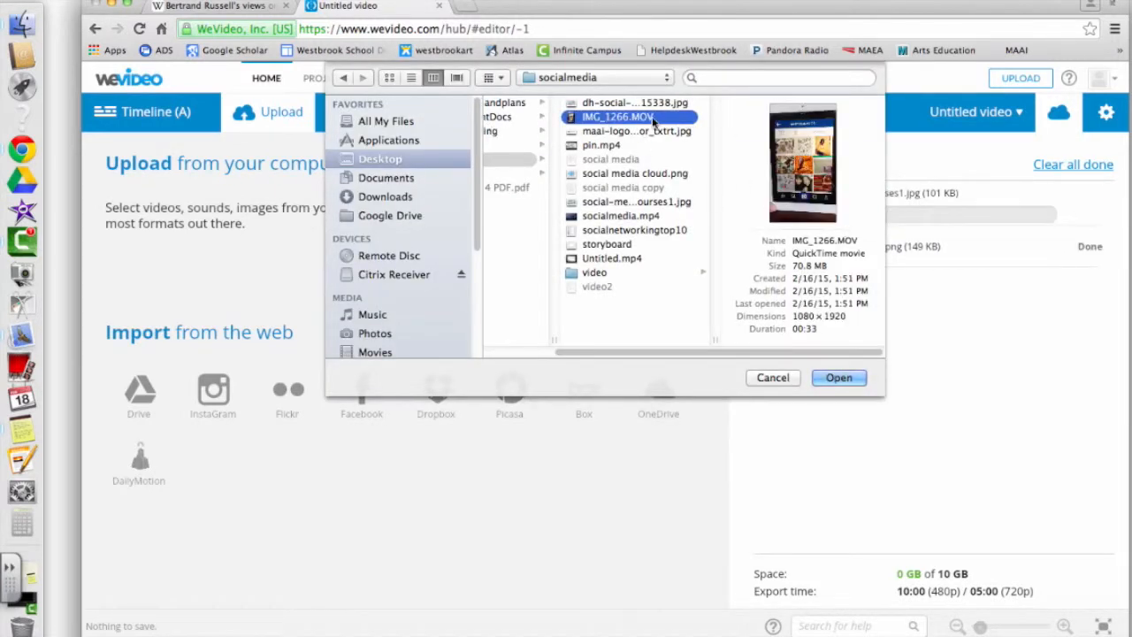
click(837, 378)
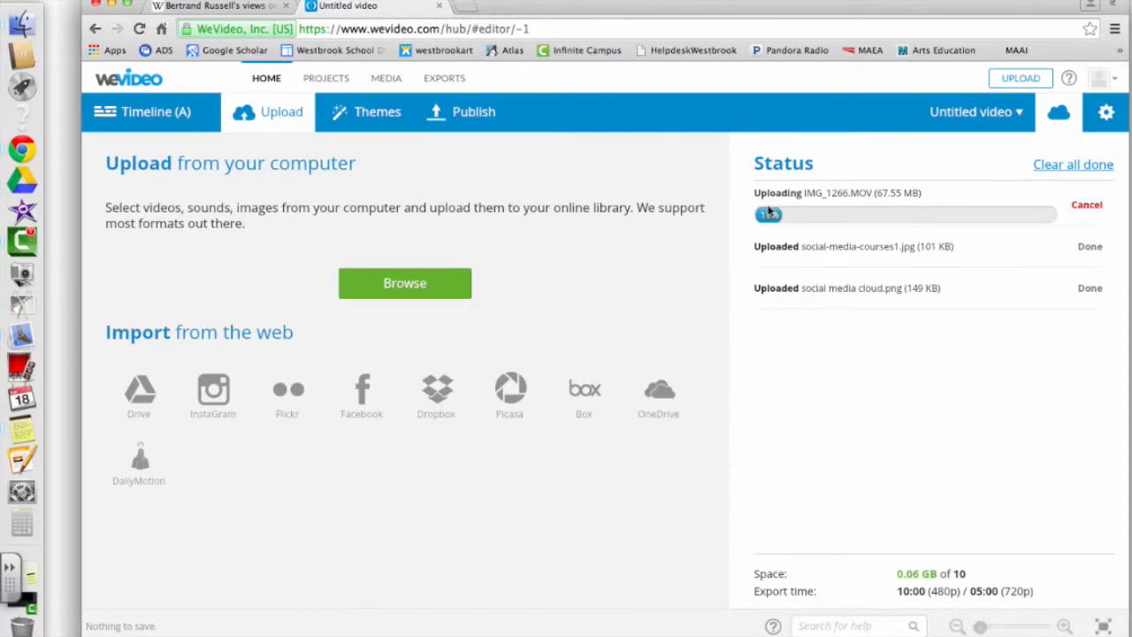
click(437, 285)
click(697, 258)
click(839, 381)
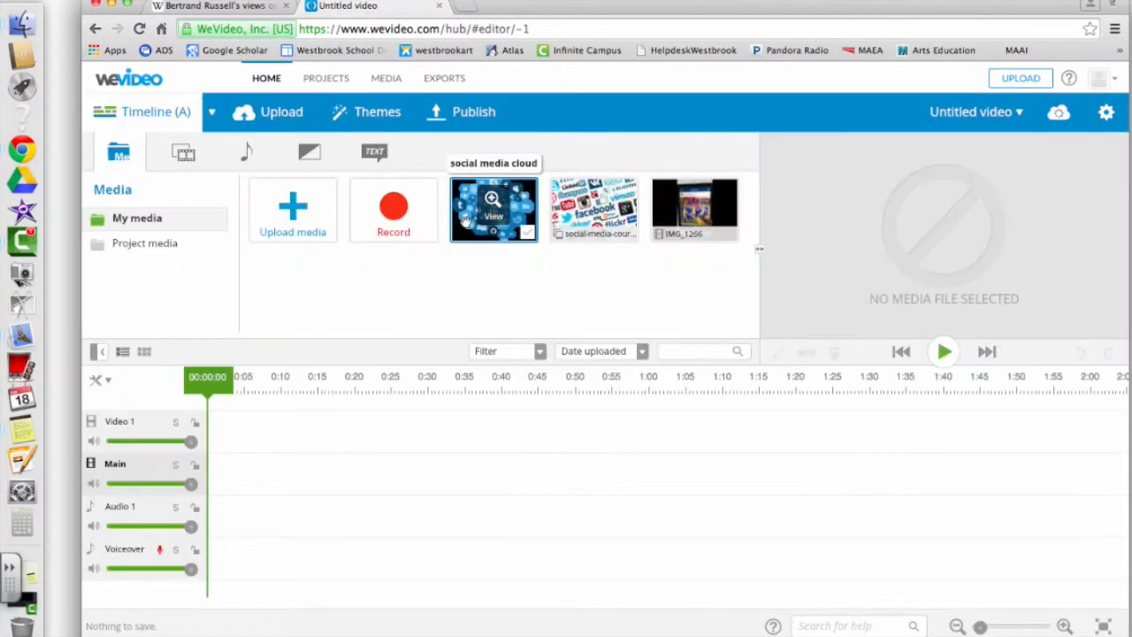
Step: Place the social media cloud image at the start of the Main track and extend it to about 10 seconds
drag(493, 212, 235, 481)
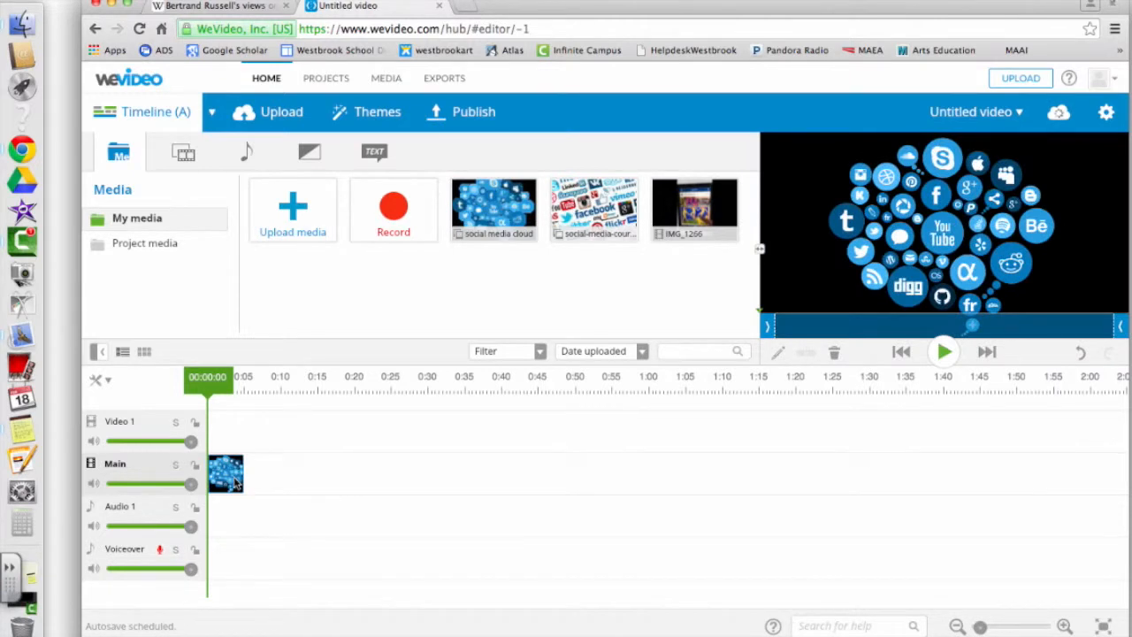
key(space)
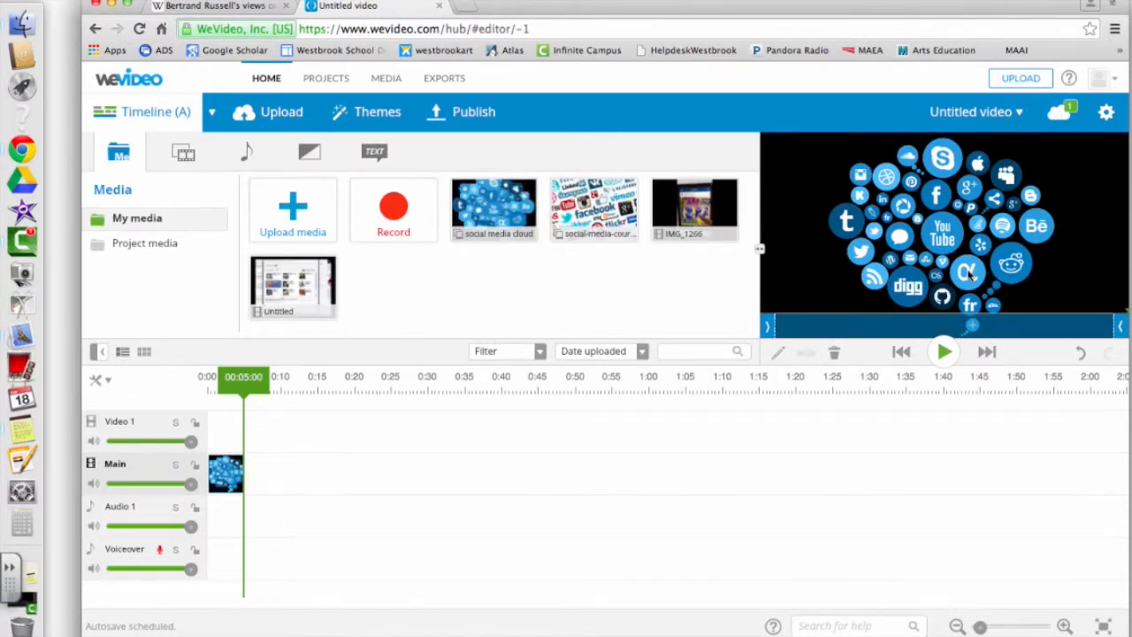
click(975, 327)
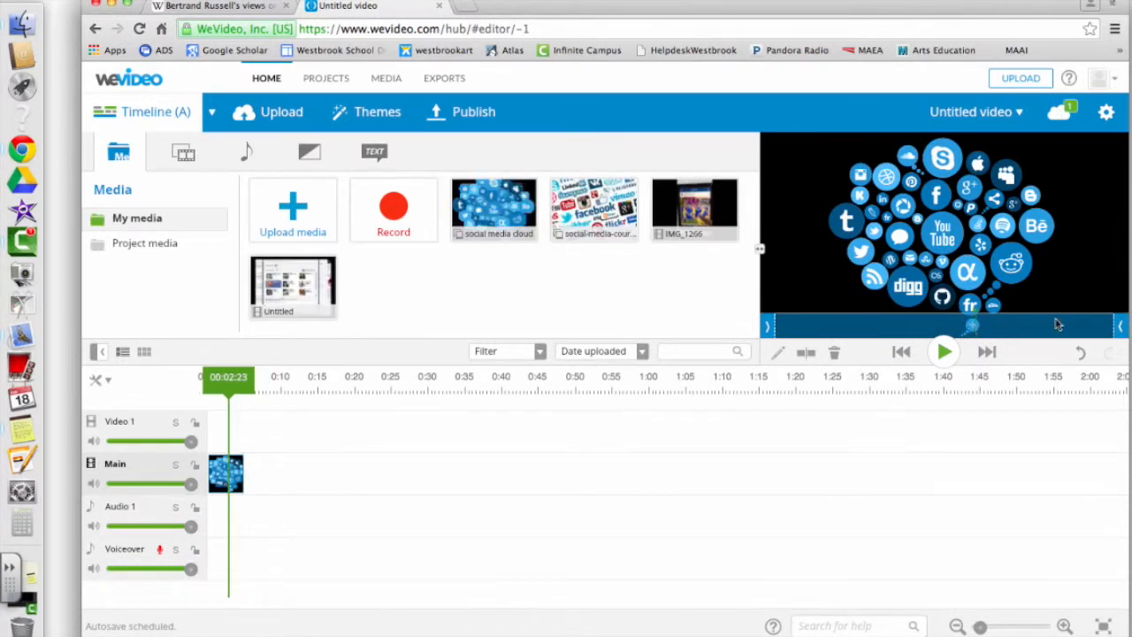
mouse_move(1123, 328)
mouse_down()
mouse_move(1068, 317)
mouse_move(932, 342)
mouse_move(1129, 312)
mouse_up()
drag(246, 476, 268, 476)
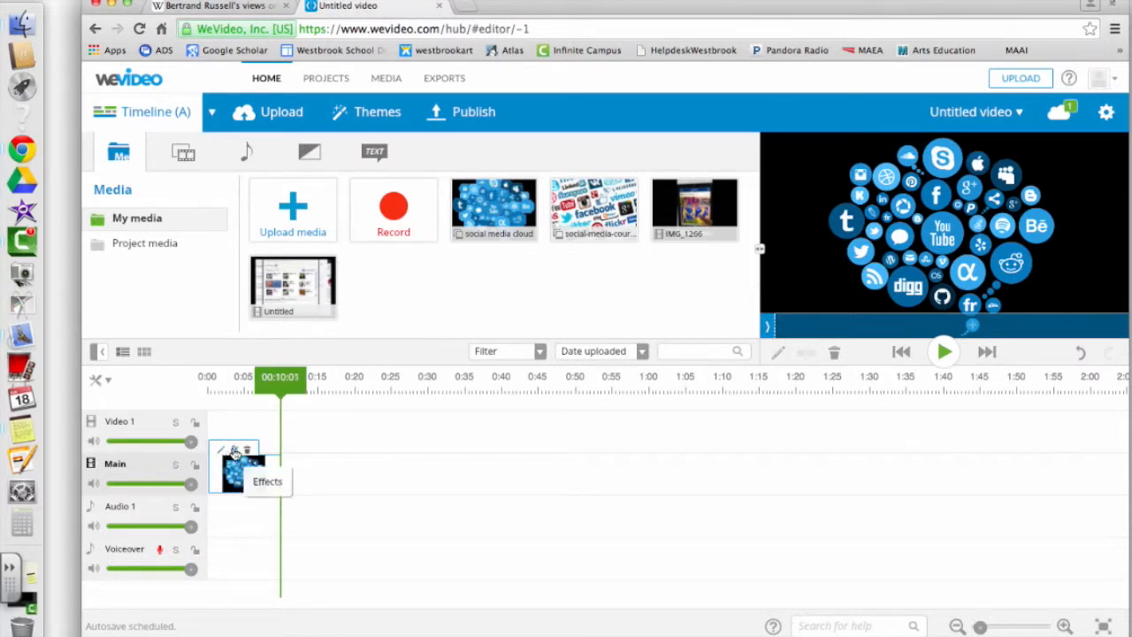
Step: Apply the Focusing linear blur effect to the social media cloud clip
click(236, 450)
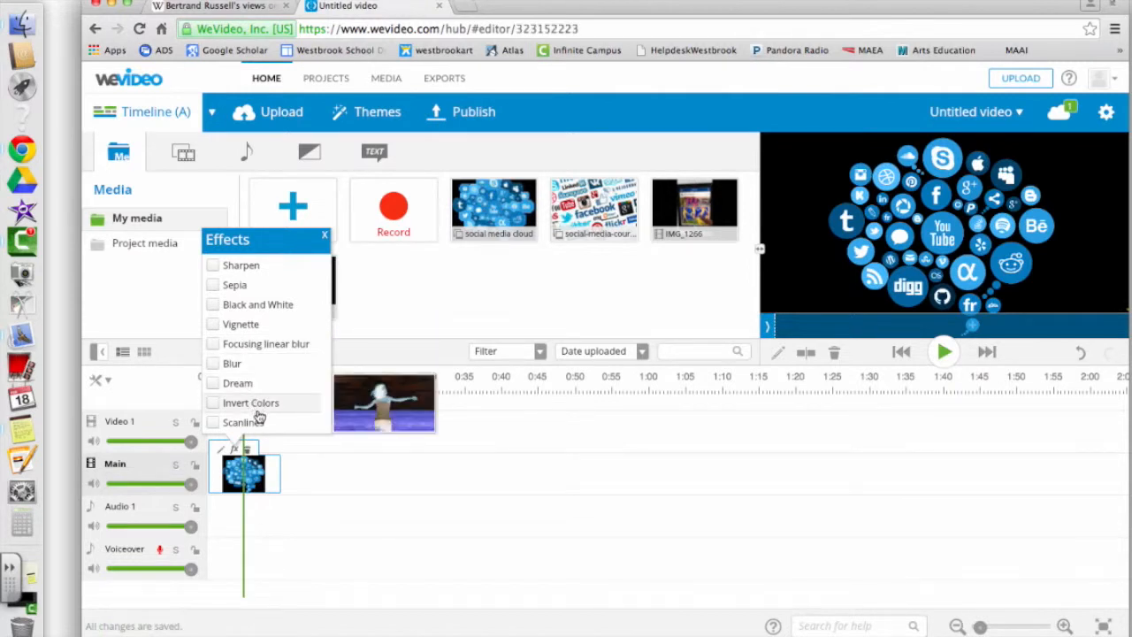
click(247, 350)
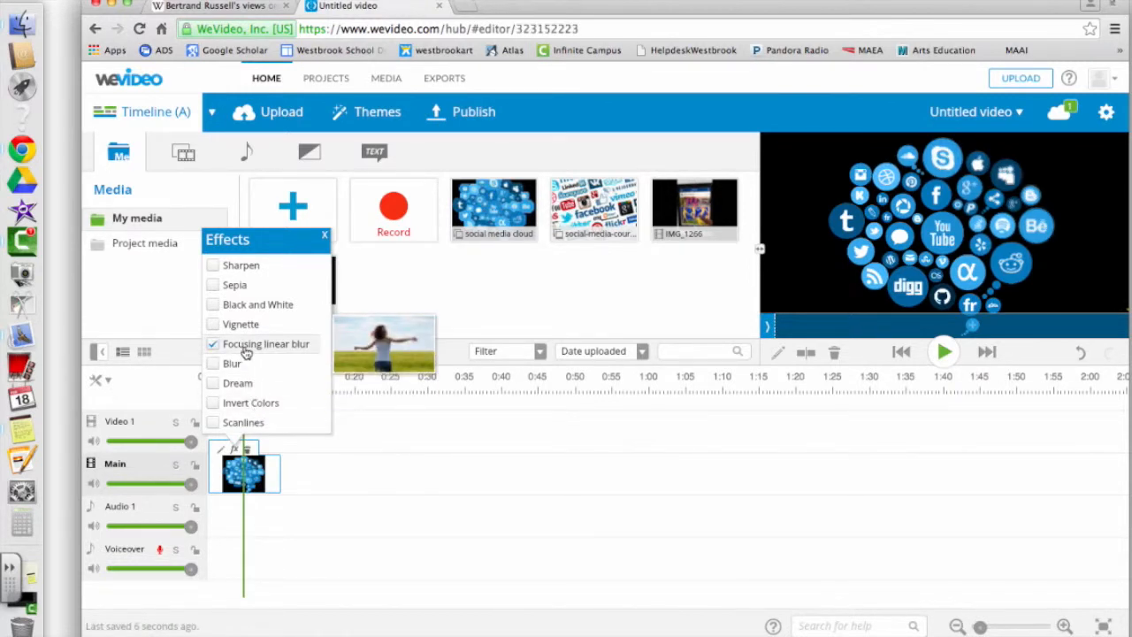
Step: Open the social media cloud clip for editing, try the Fit frame option and set it back to Fit screen
click(222, 453)
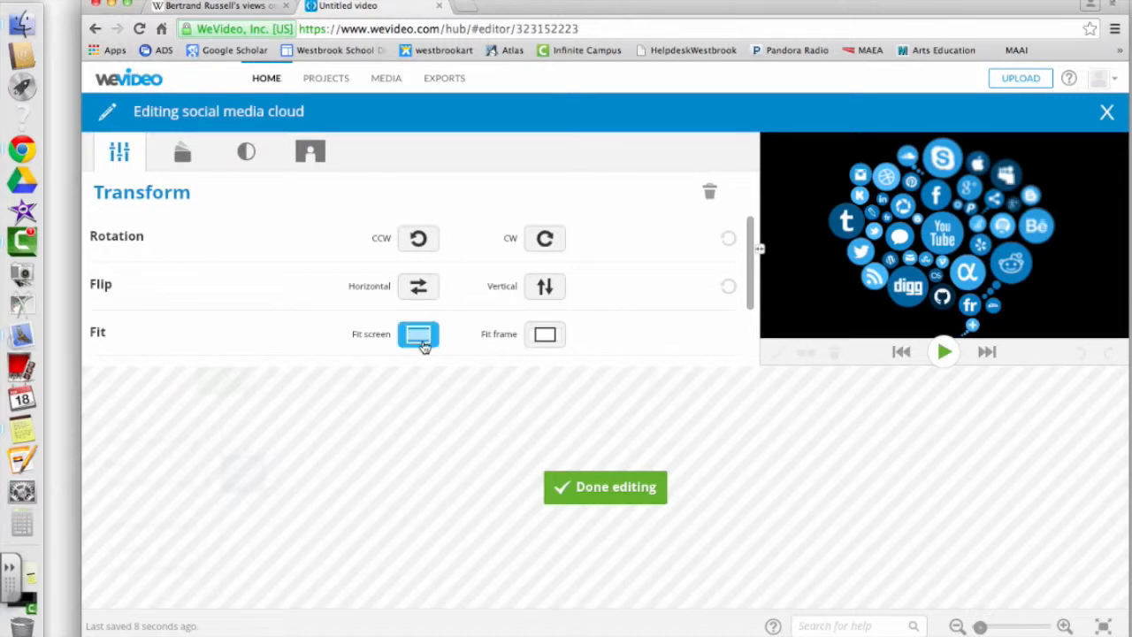
click(545, 335)
click(423, 338)
Step: Enable Fade In/Out in the clip's animation settings and preview the animation with the End state selected
click(181, 156)
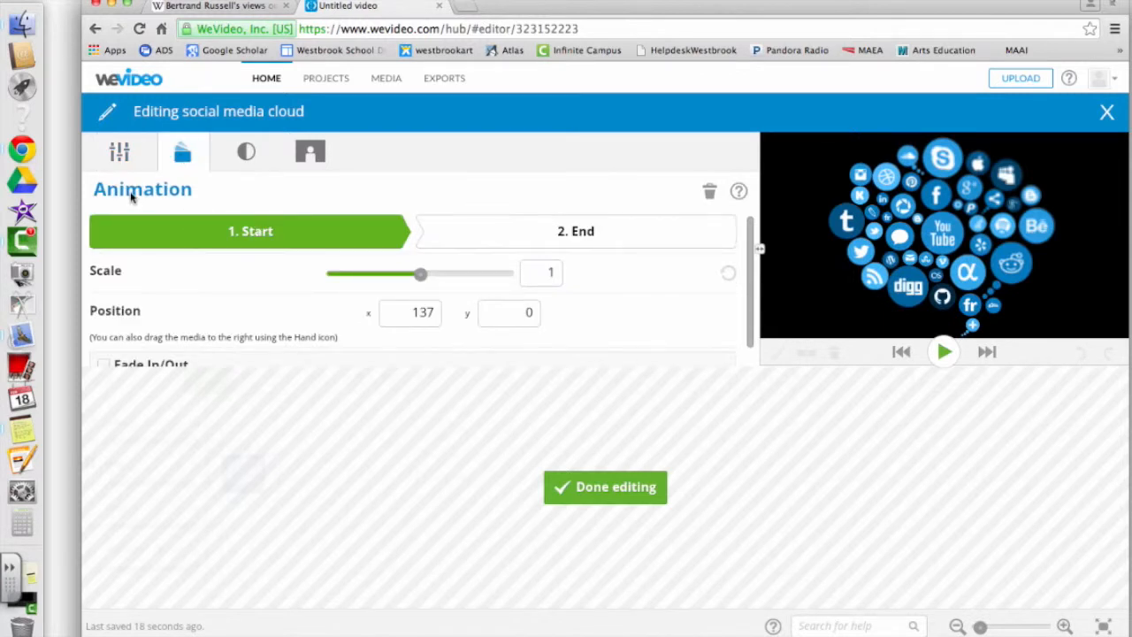
scroll(168, 283, down, 1)
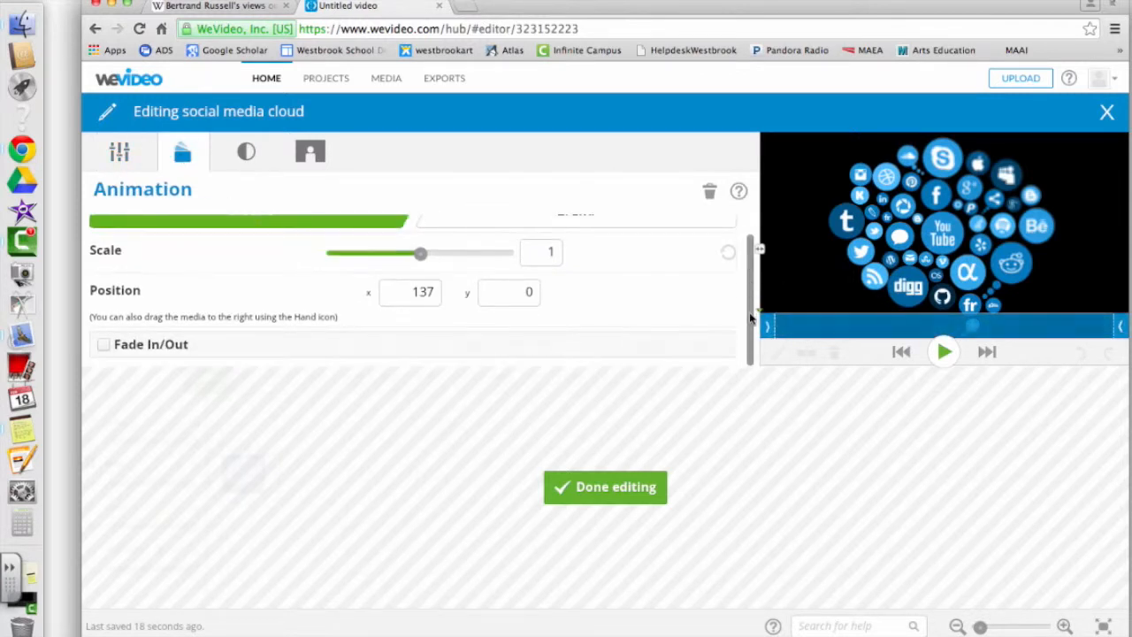
click(105, 346)
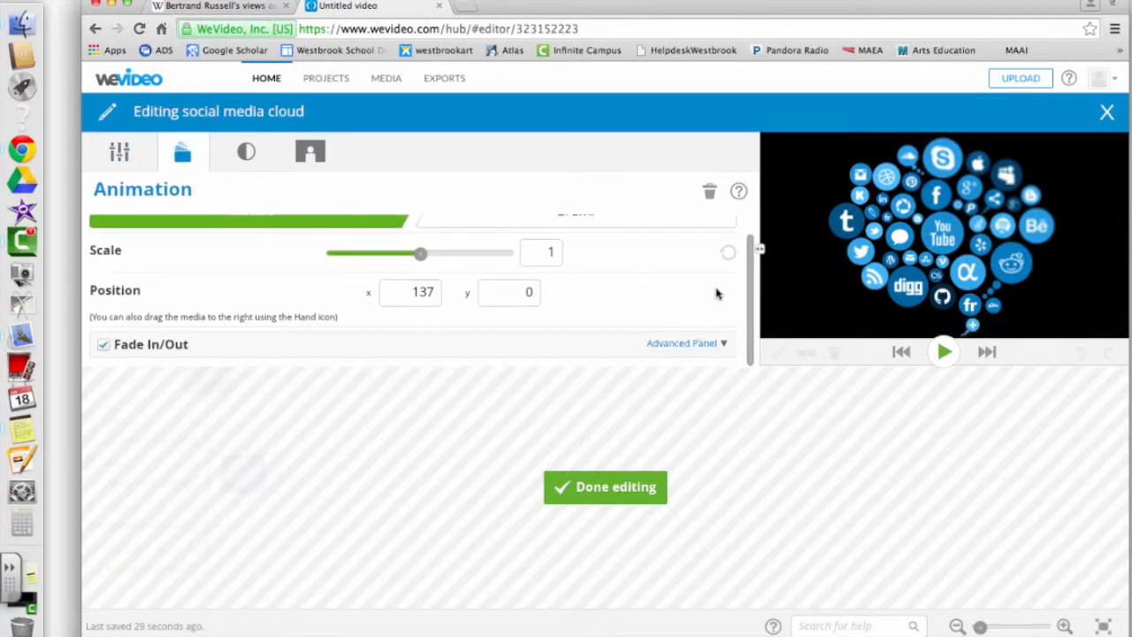
scroll(750, 252, up, 1)
click(501, 241)
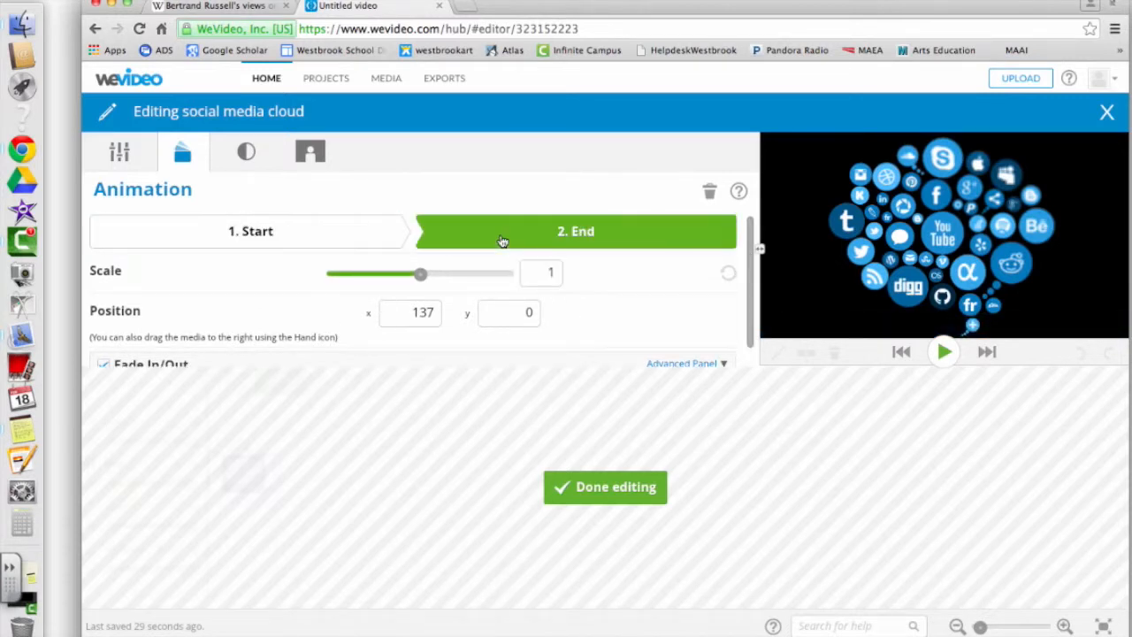
click(945, 352)
Step: View the clip's Color and Color Keying settings and finish editing the clip
click(248, 155)
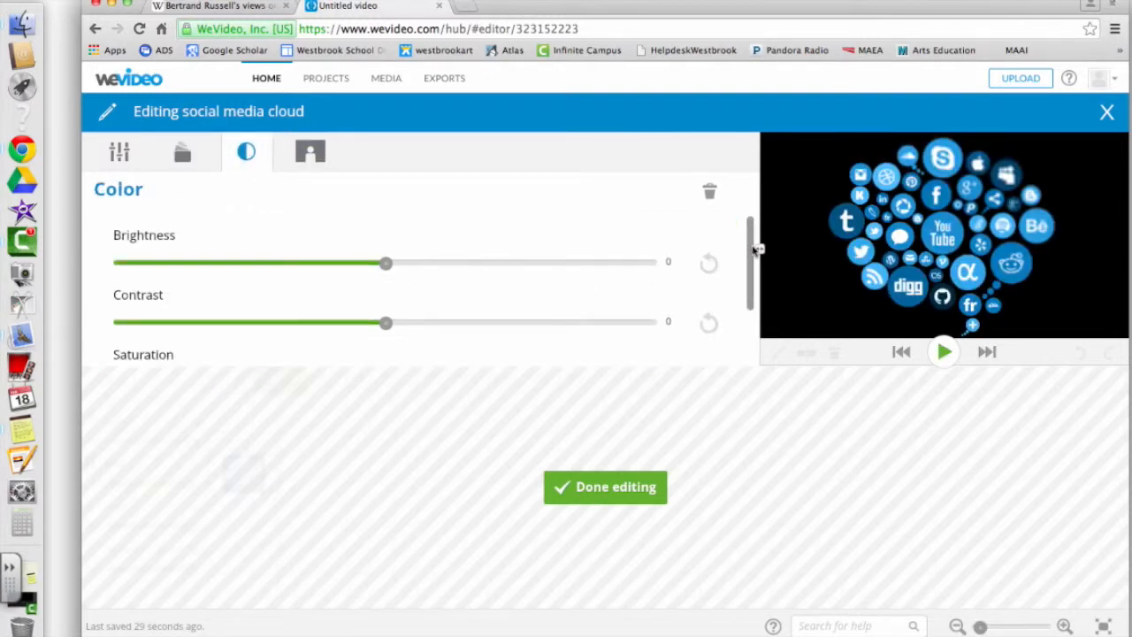
click(311, 156)
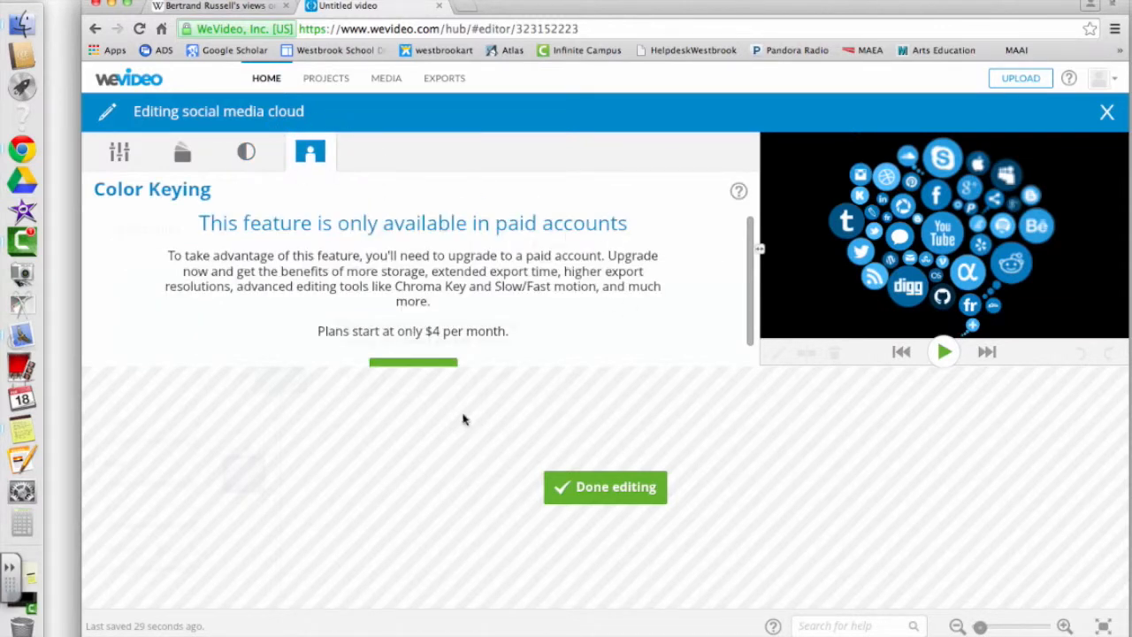
click(605, 487)
Step: Play the edited social media cloud clip from the start of the timeline
drag(280, 378, 144, 379)
key(space)
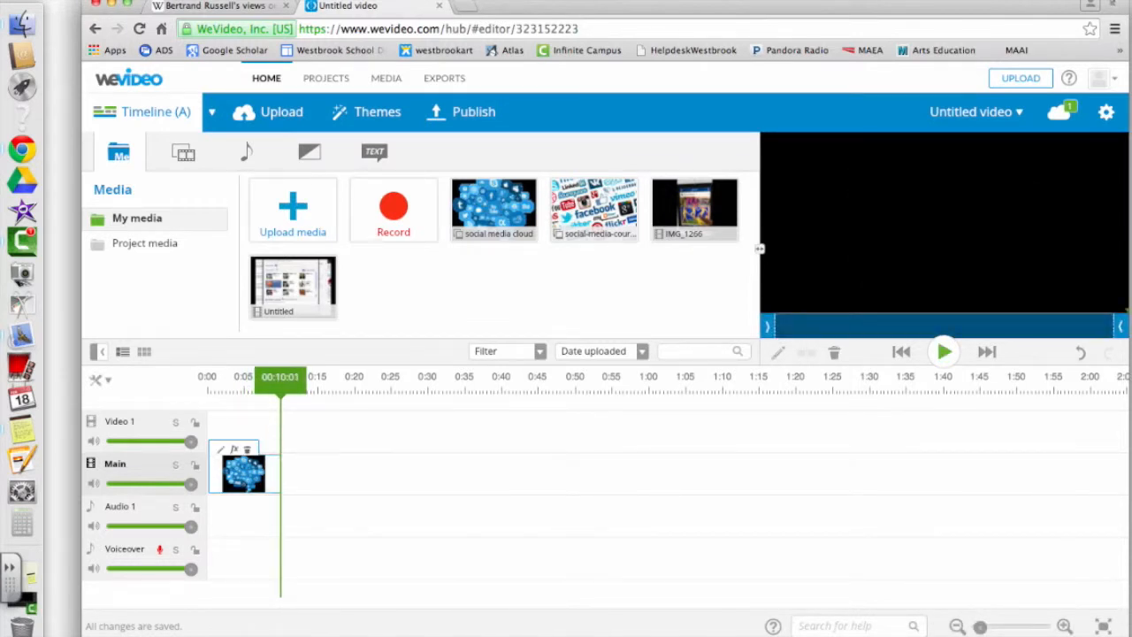
Step: Browse the text and annotation styles and add a Subtitle 1 clip at the start of the Video 1 track, above the cloud image
click(375, 153)
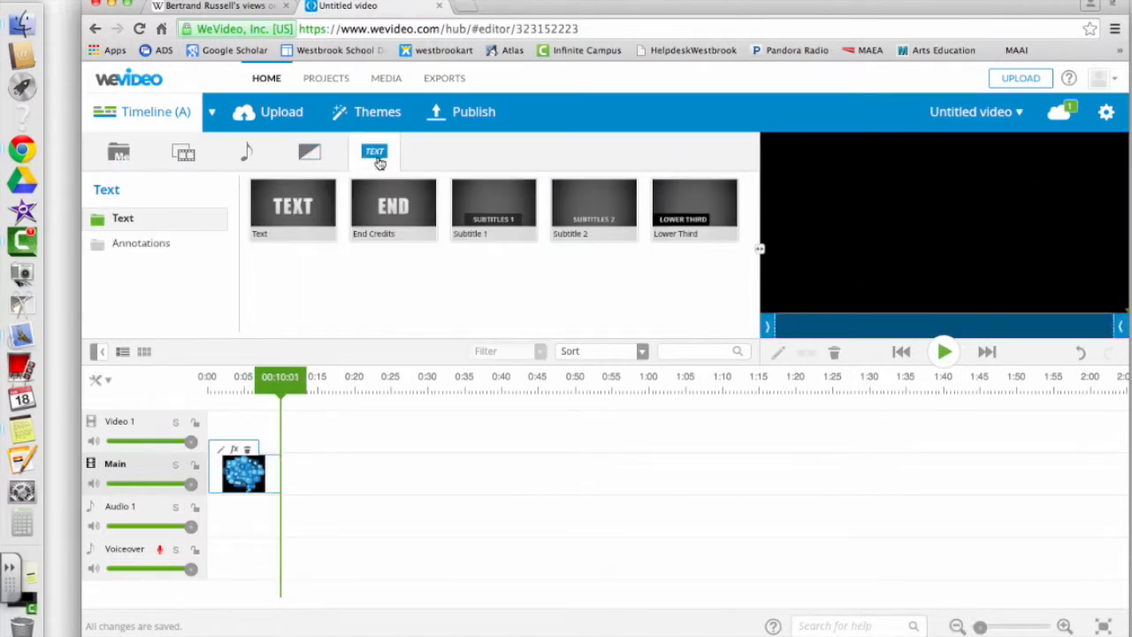
click(151, 247)
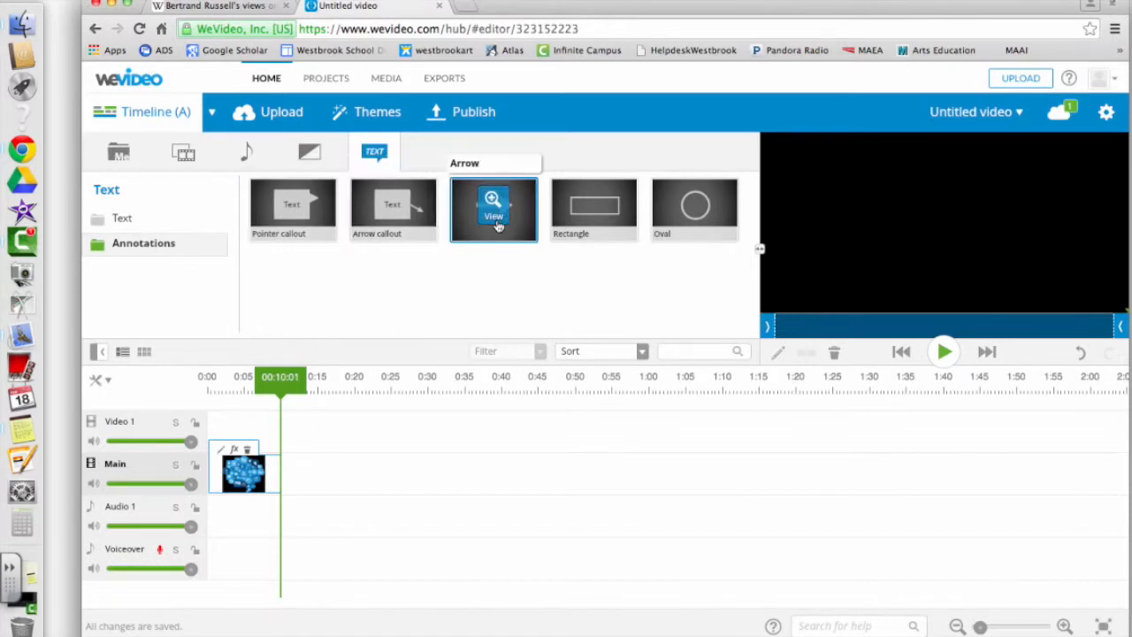
click(174, 221)
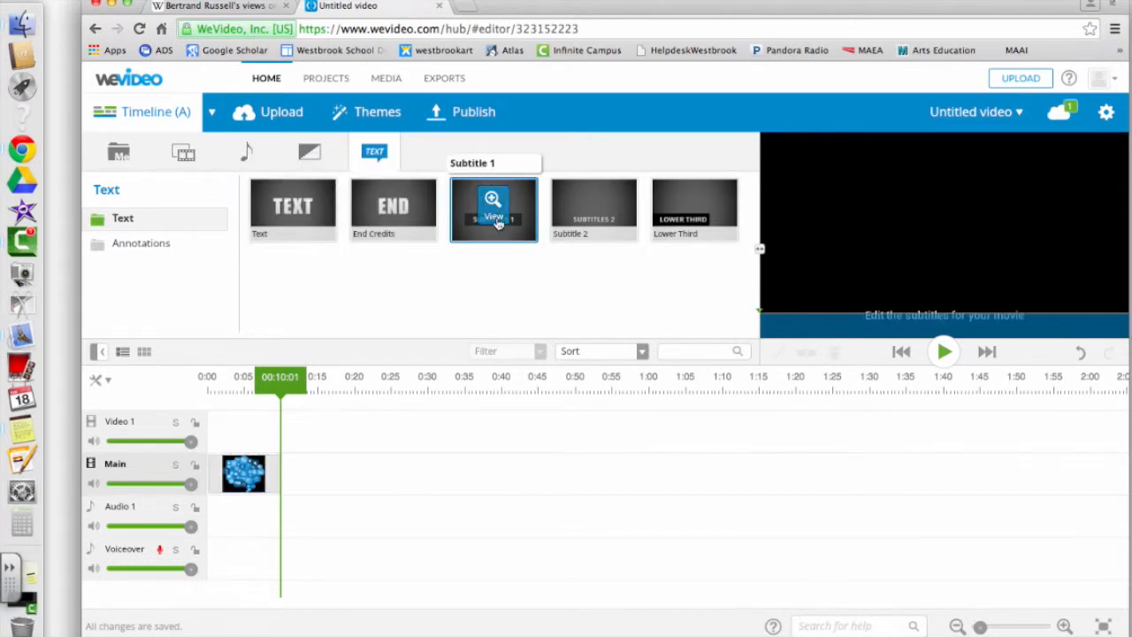
mouse_move(495, 220)
mouse_down()
mouse_move(292, 433)
mouse_move(254, 451)
mouse_move(244, 442)
mouse_up()
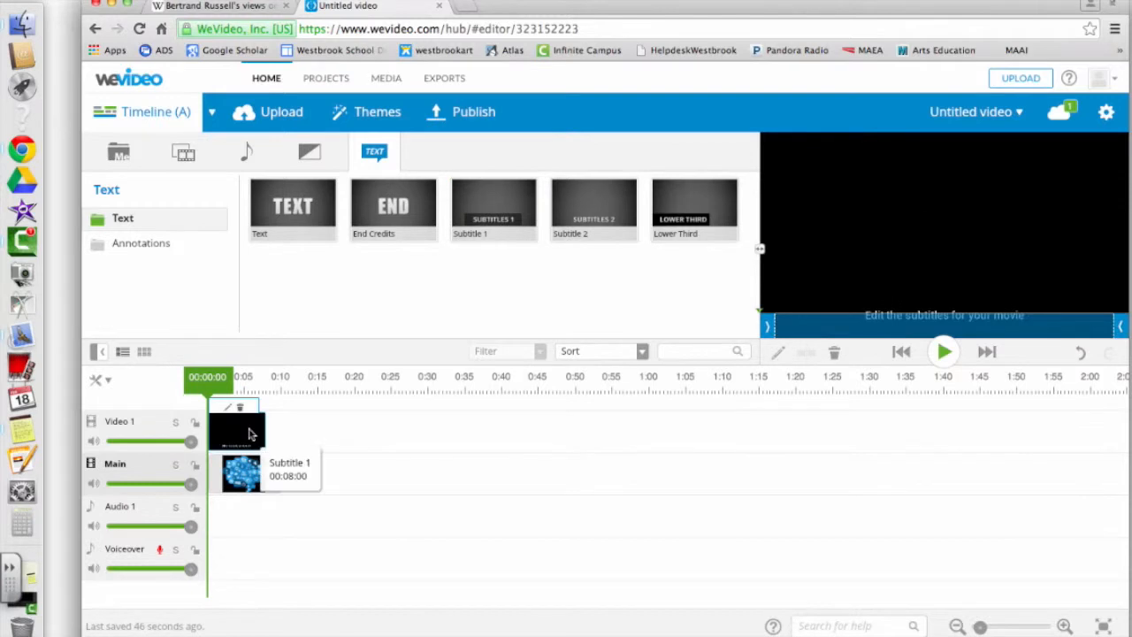
Step: Open the Subtitle 1 clip for editing and replace its text with "Social Media: Forming Connections in Education"
click(920, 319)
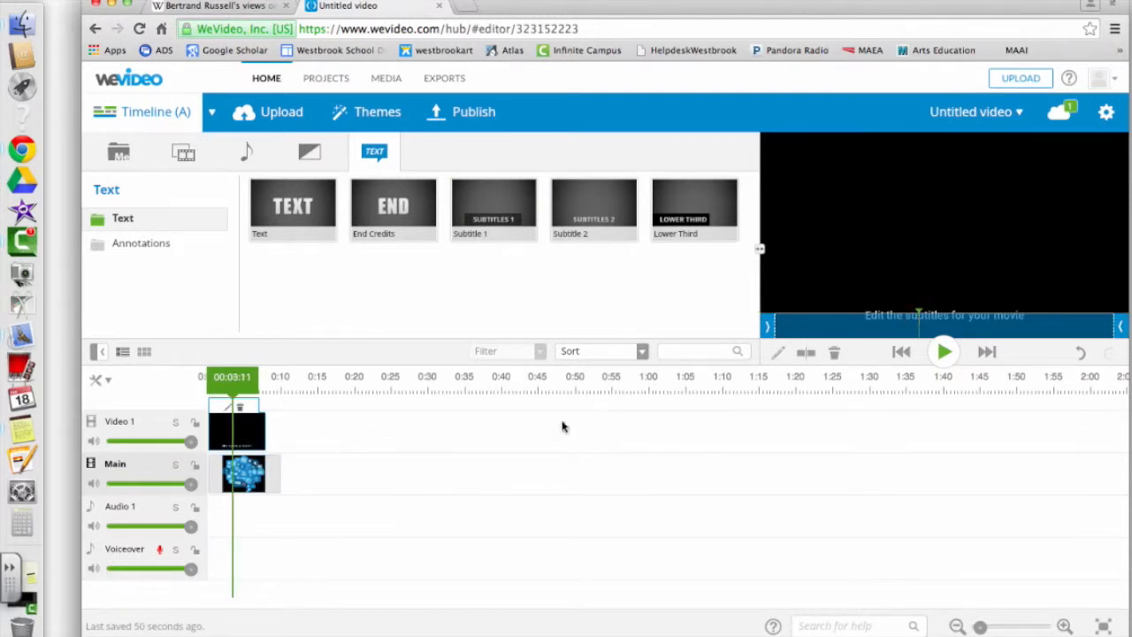
click(228, 409)
drag(753, 269, 761, 208)
click(120, 152)
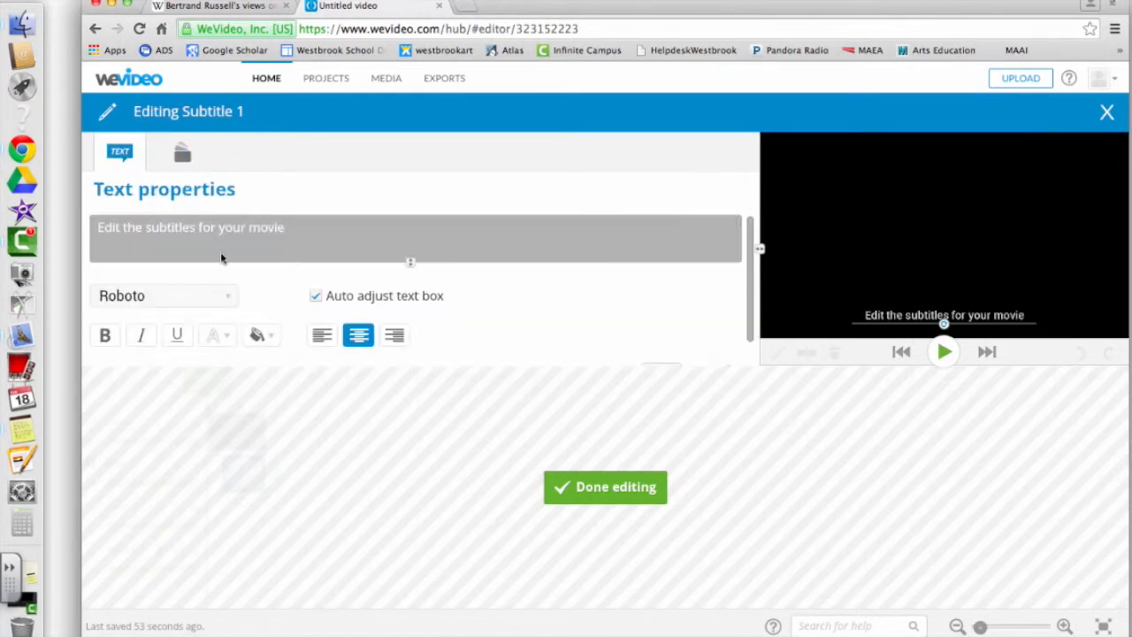
drag(312, 224, 56, 221)
key(BackSpace)
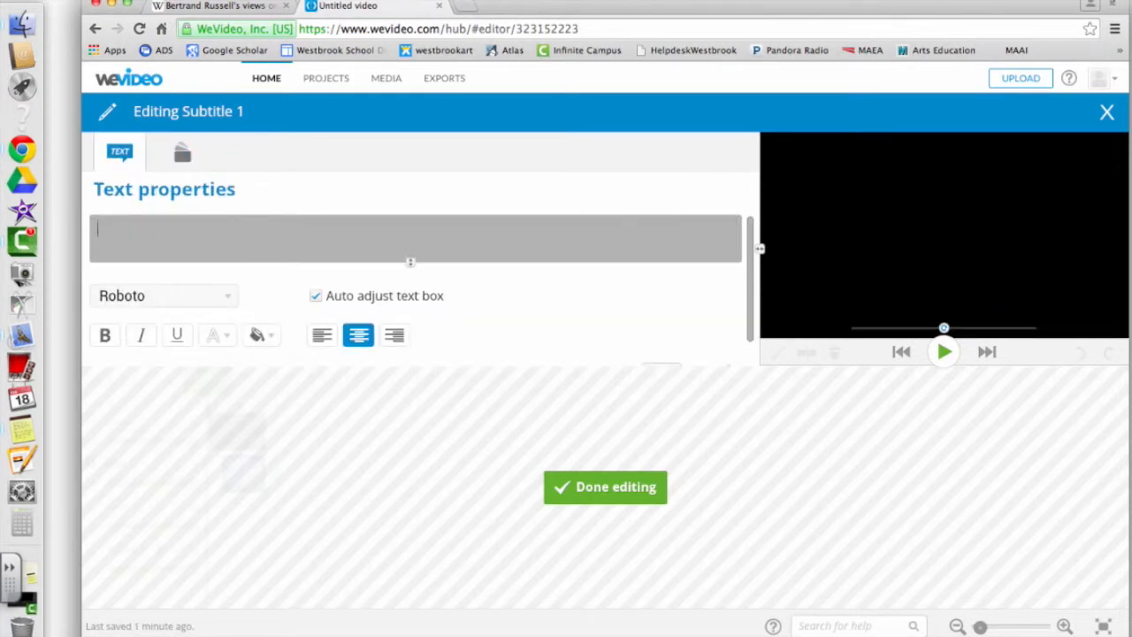
text(Social Media: Form)
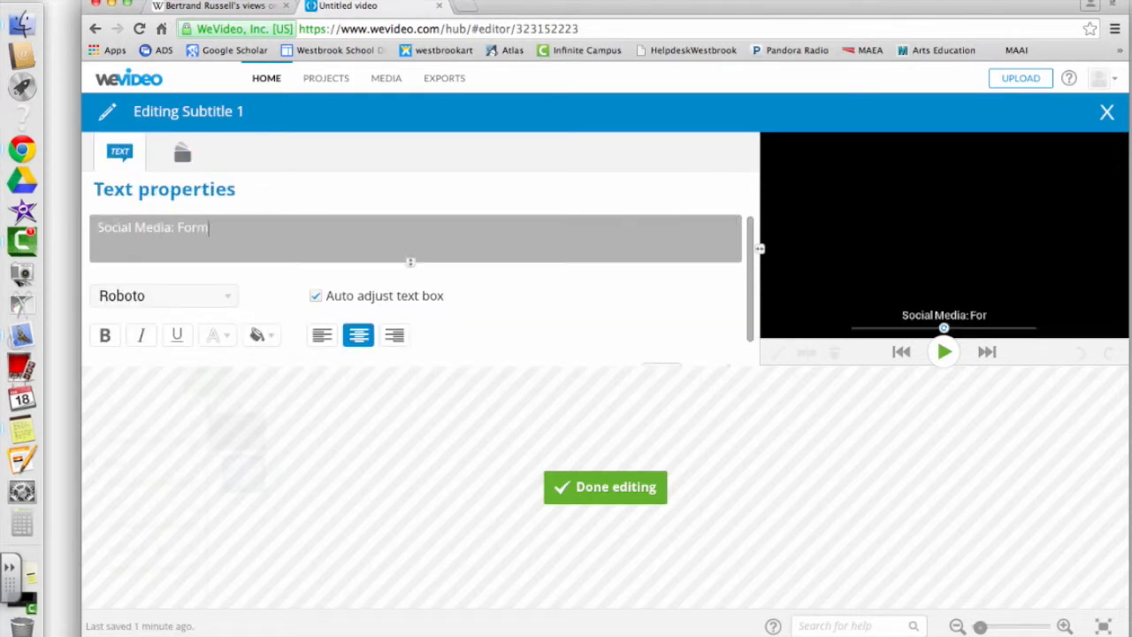
text(ing Connections in Educatio)
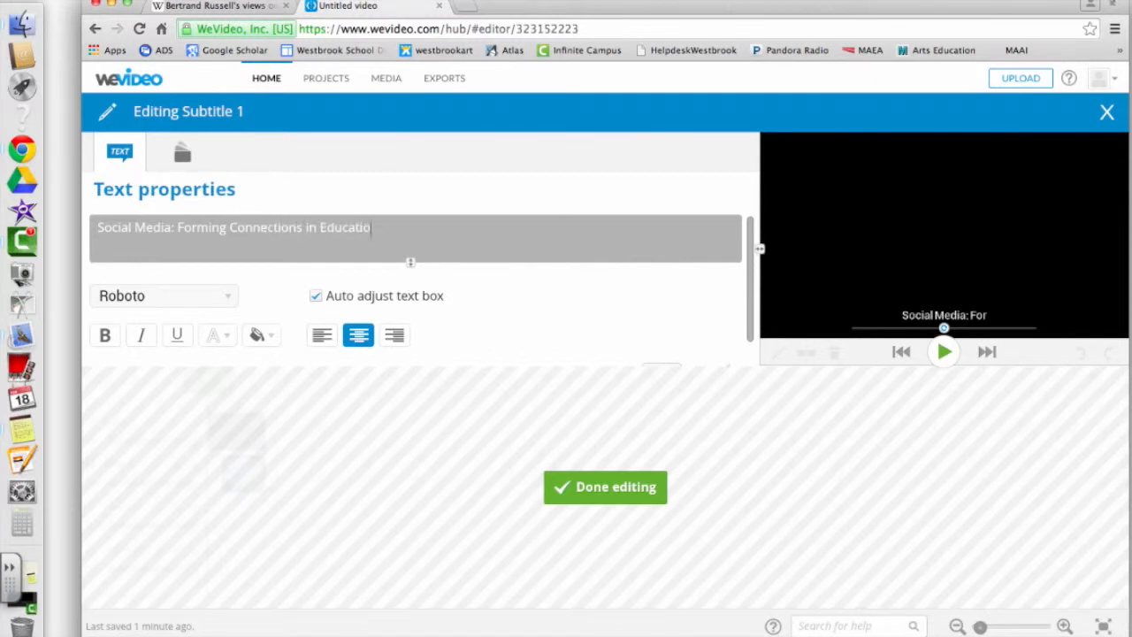
text(n)
Step: Format the subtitle text in bold Cantata One and give it a light grey background fill
triple_click(181, 219)
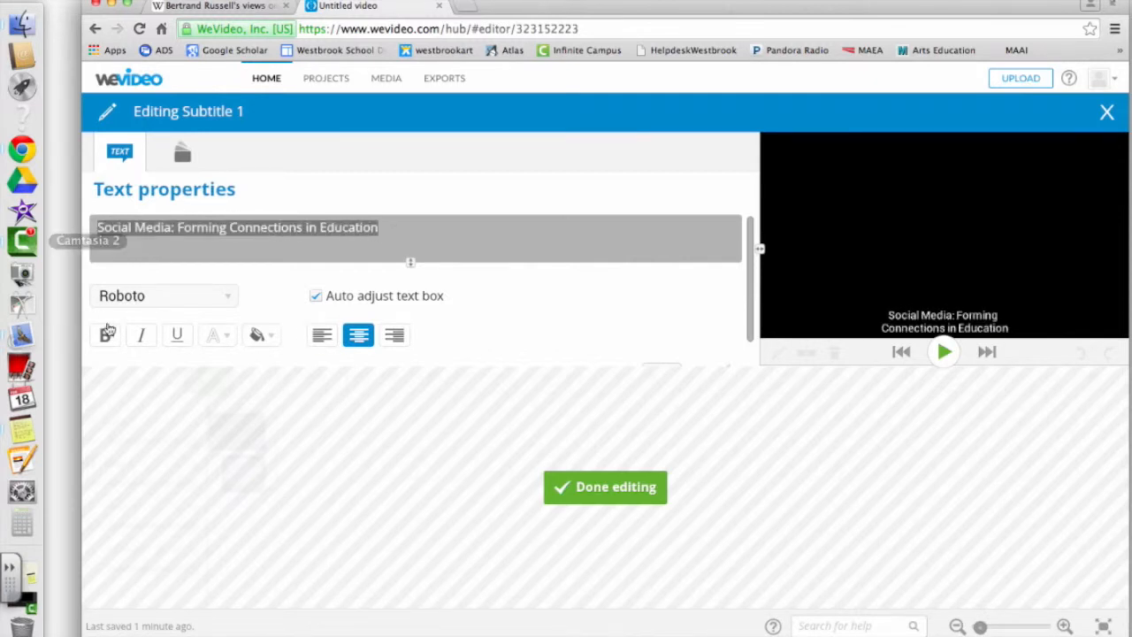
click(168, 298)
drag(225, 489, 240, 394)
scroll(241, 395, up, 1)
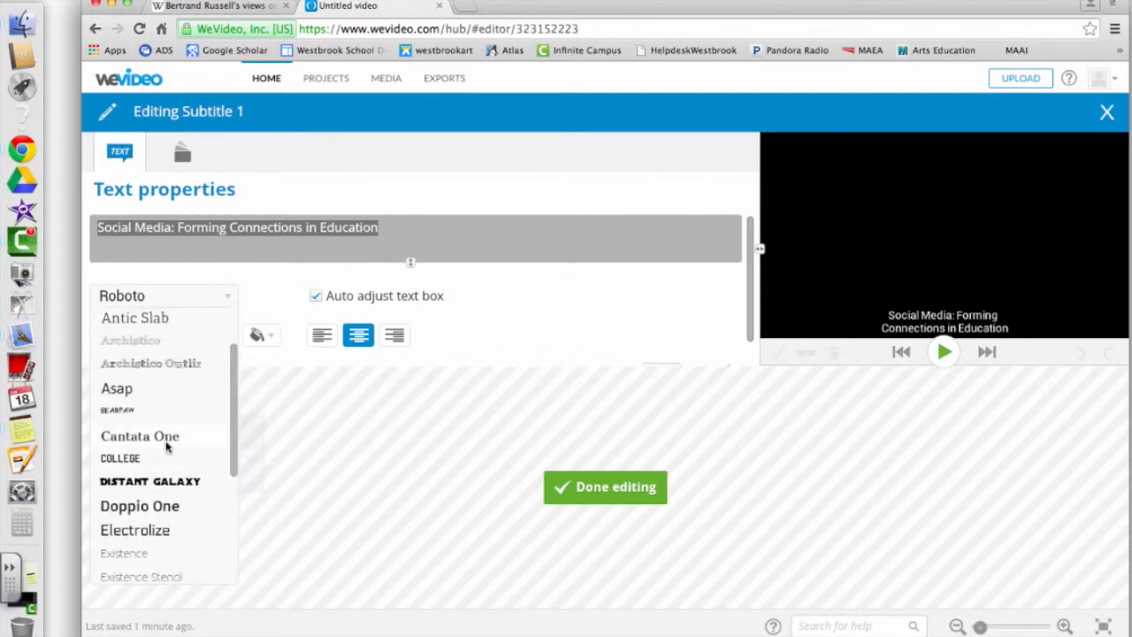
click(168, 436)
click(104, 334)
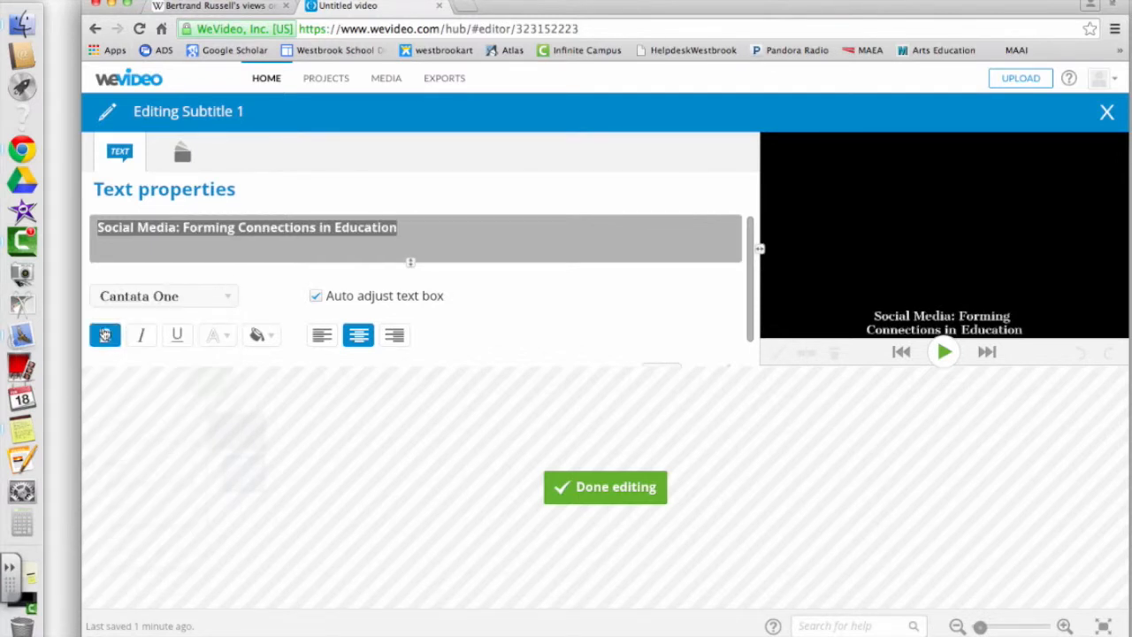
click(261, 337)
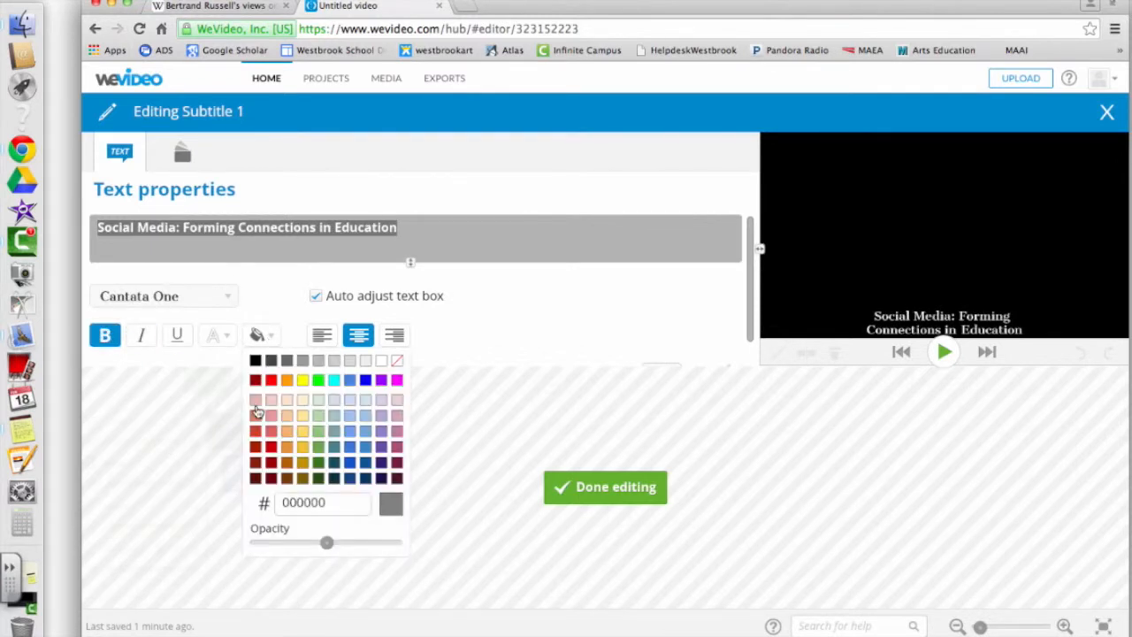
click(370, 362)
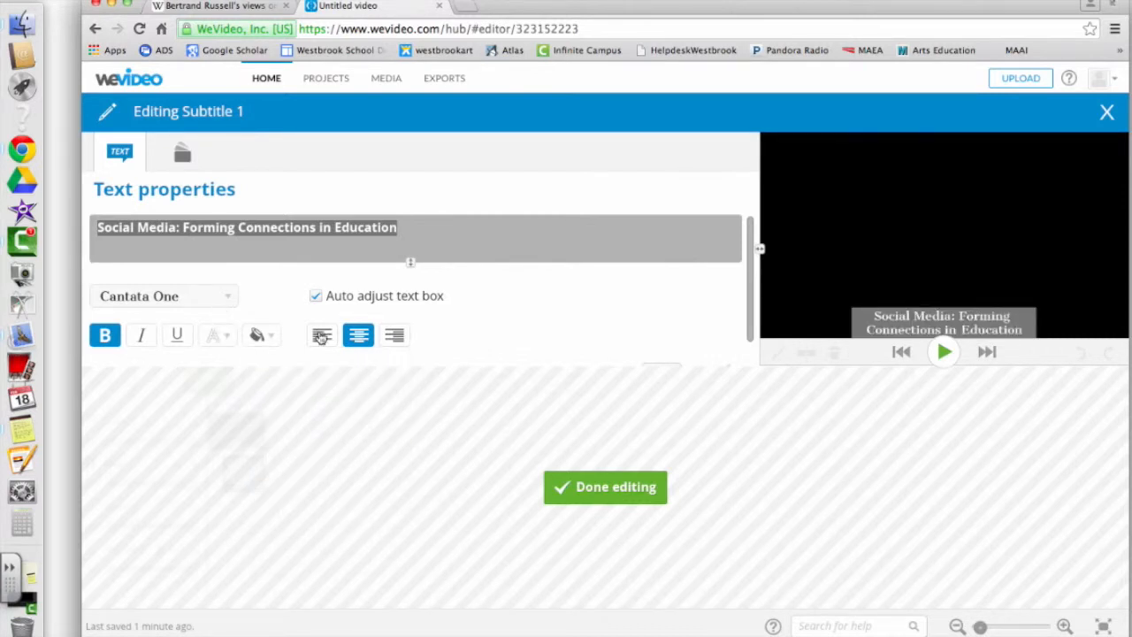
click(459, 233)
Step: Stretch the subtitle box across the full width along the frame's lower edge and finish editing the subtitle
click(945, 352)
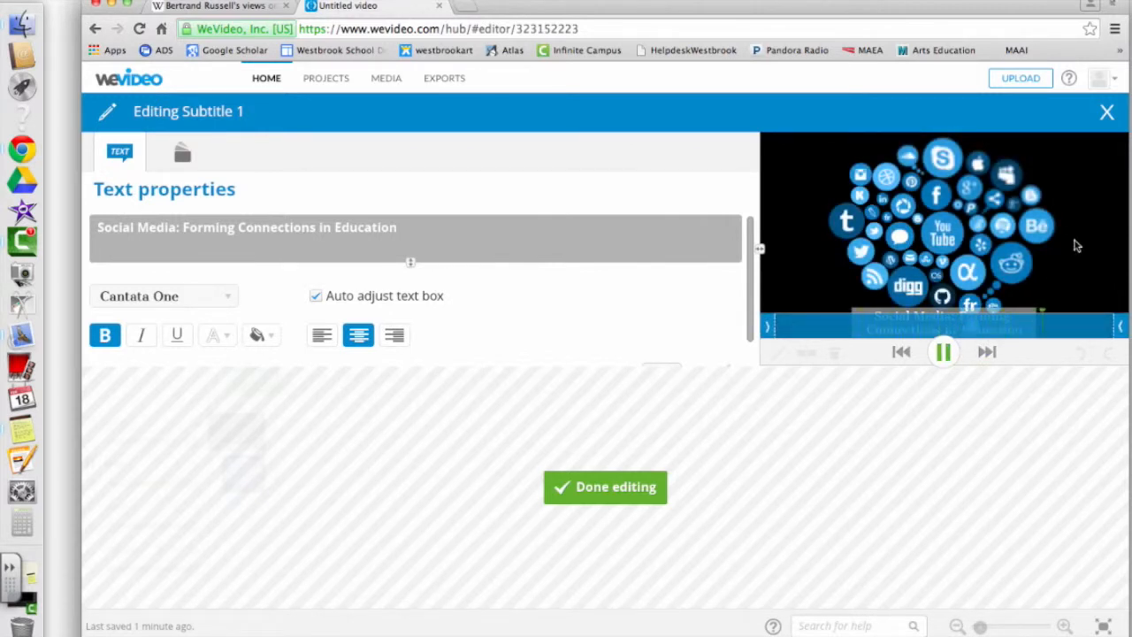
drag(1036, 308, 890, 365)
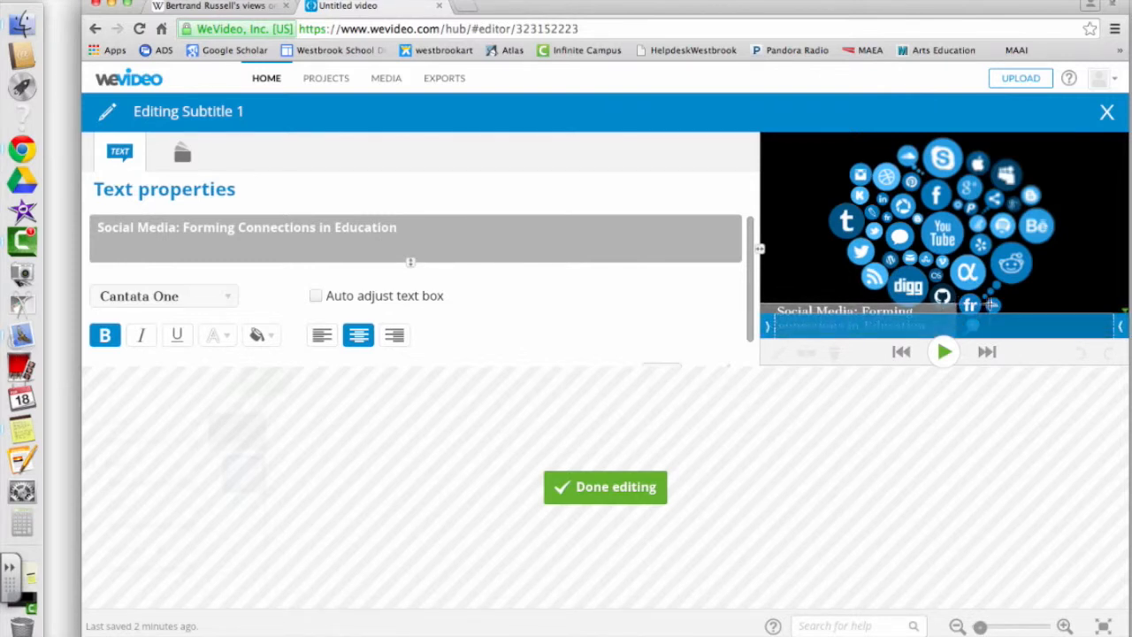
drag(1124, 304, 1087, 318)
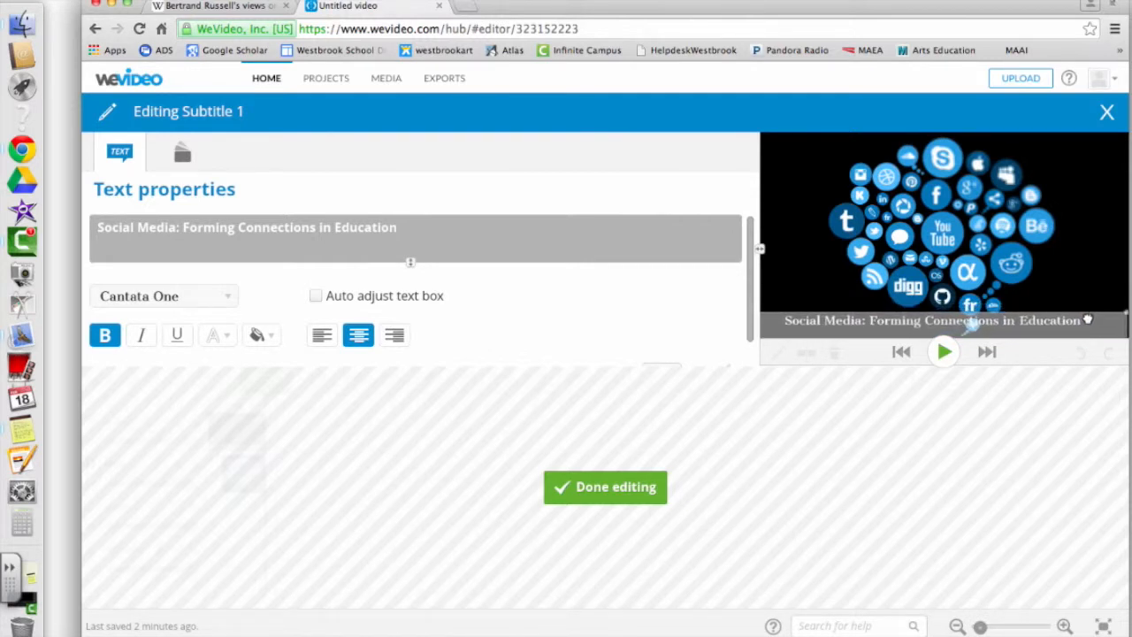
click(944, 352)
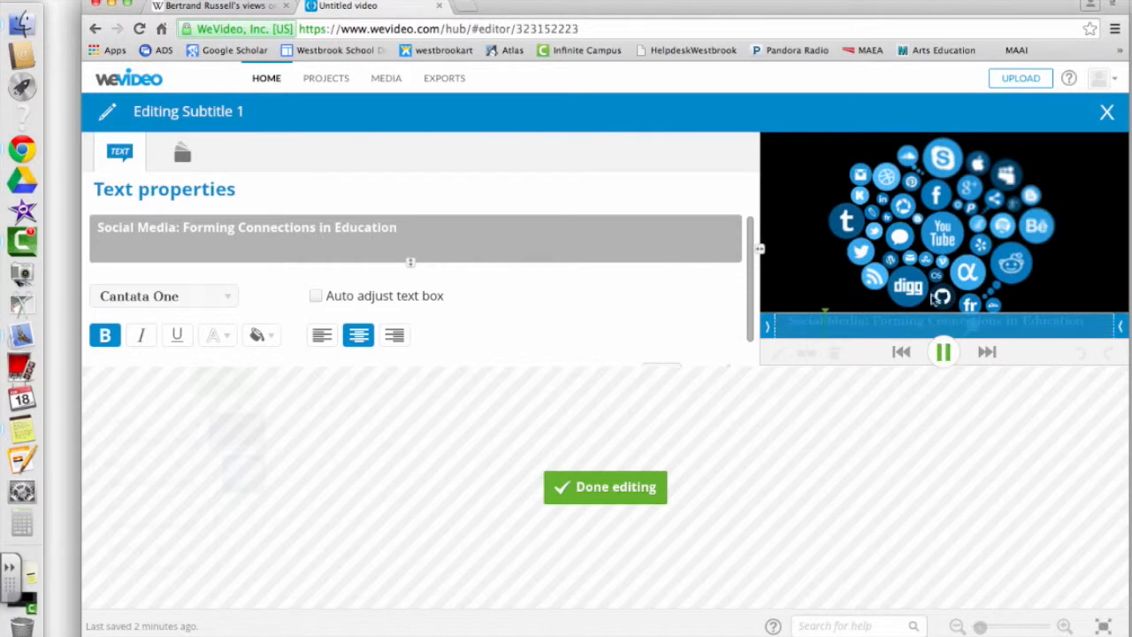
click(598, 488)
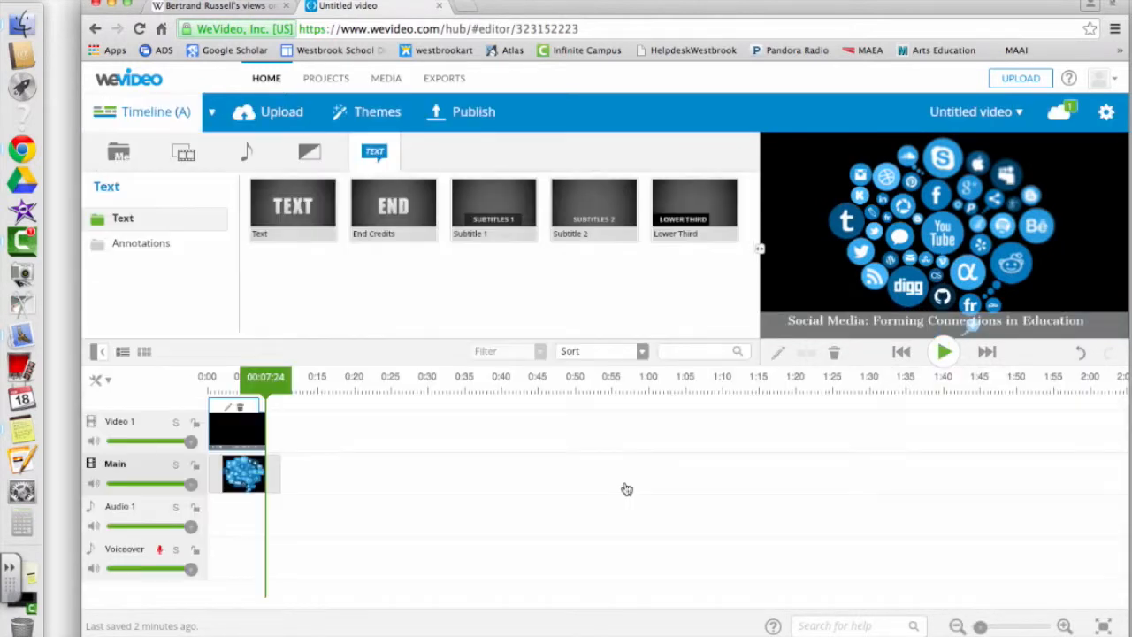
Step: Extend the subtitle clip's end to 00:10:06, trim its start to about two seconds, and play the timeline from the beginning
drag(268, 382, 209, 382)
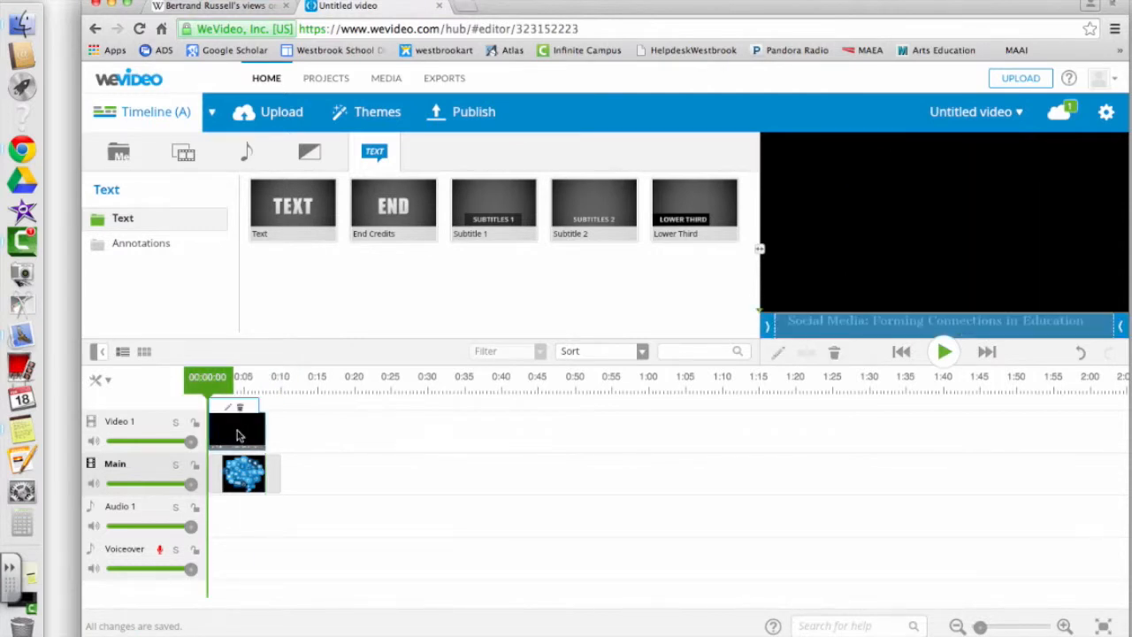
key(space)
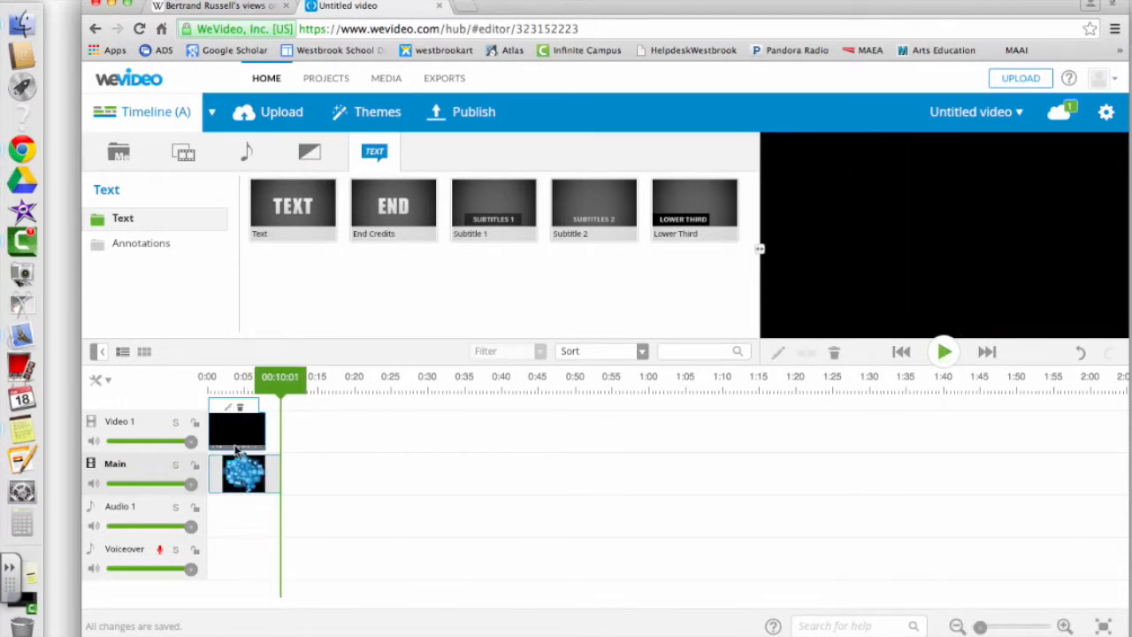
drag(266, 432, 281, 435)
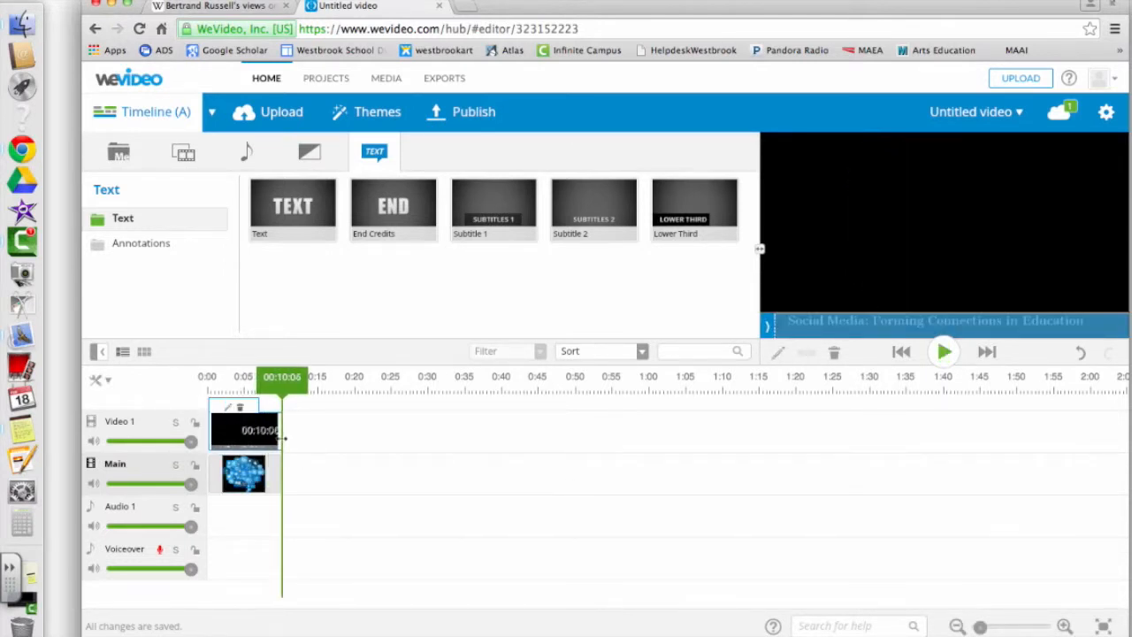
drag(212, 427, 223, 429)
click(215, 381)
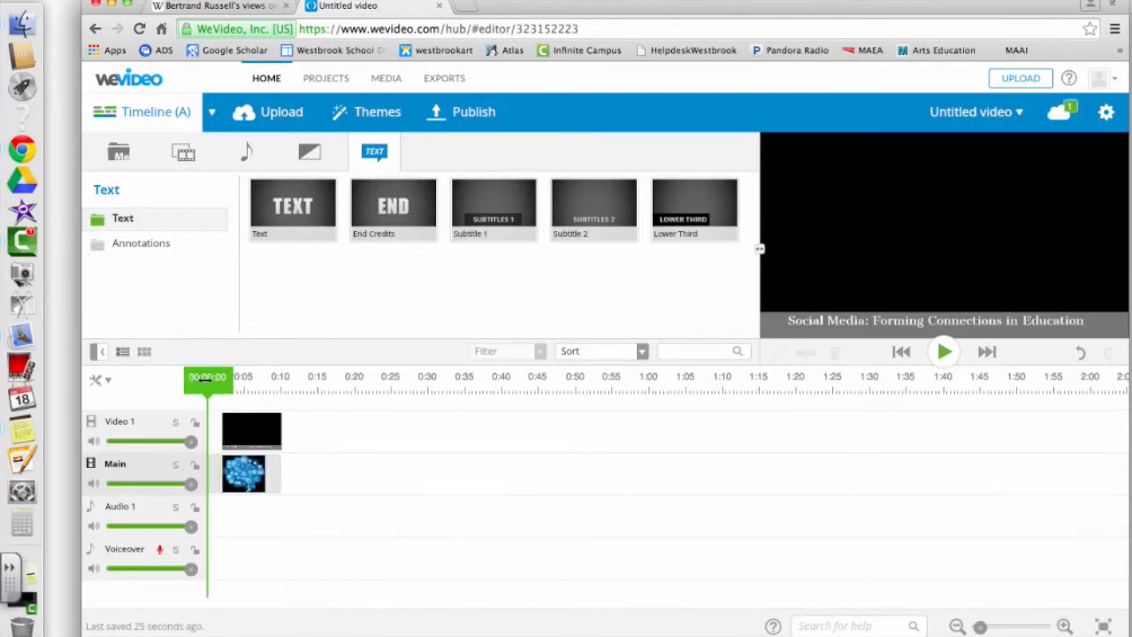
key(space)
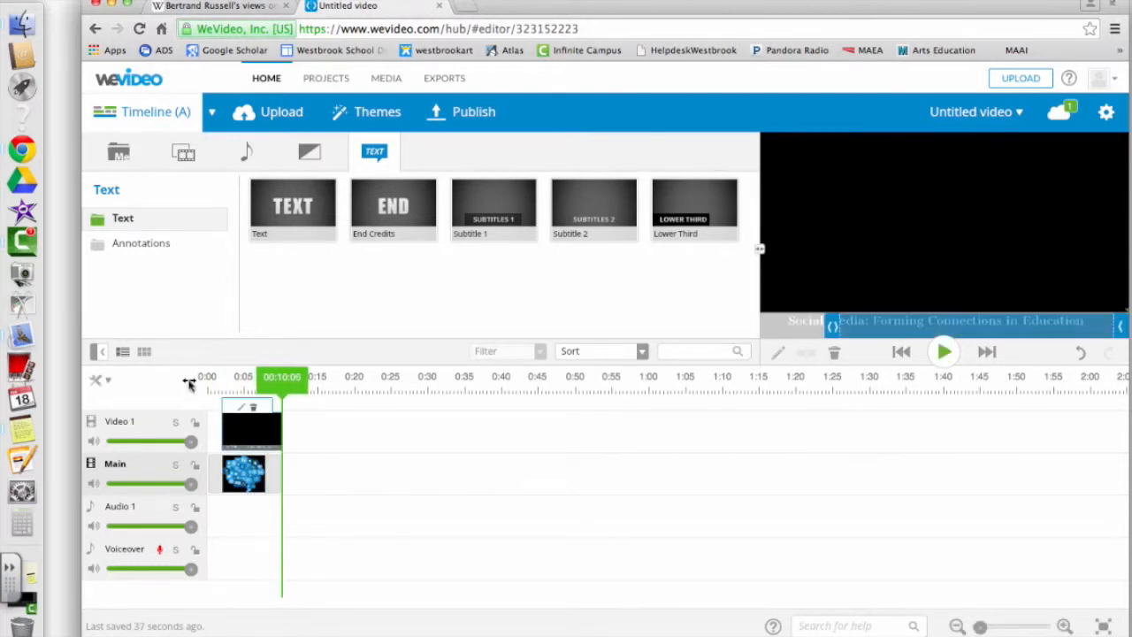
Step: Preview the IMG_1266 video, place it on the Video 1 track right after the subtitle clip, and play it
click(119, 152)
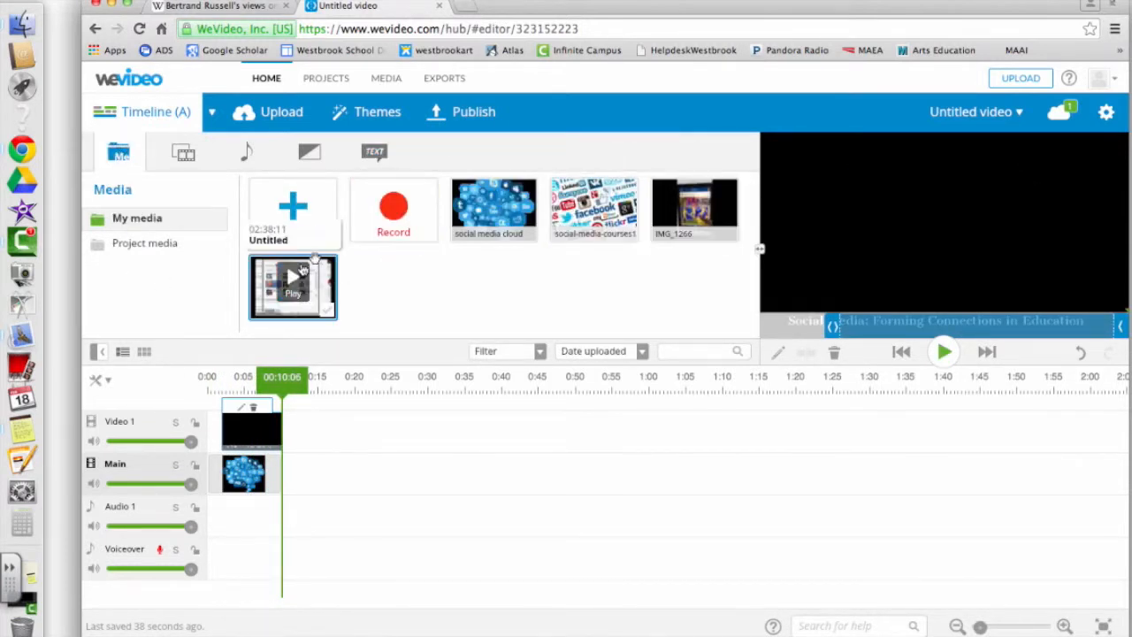
click(706, 215)
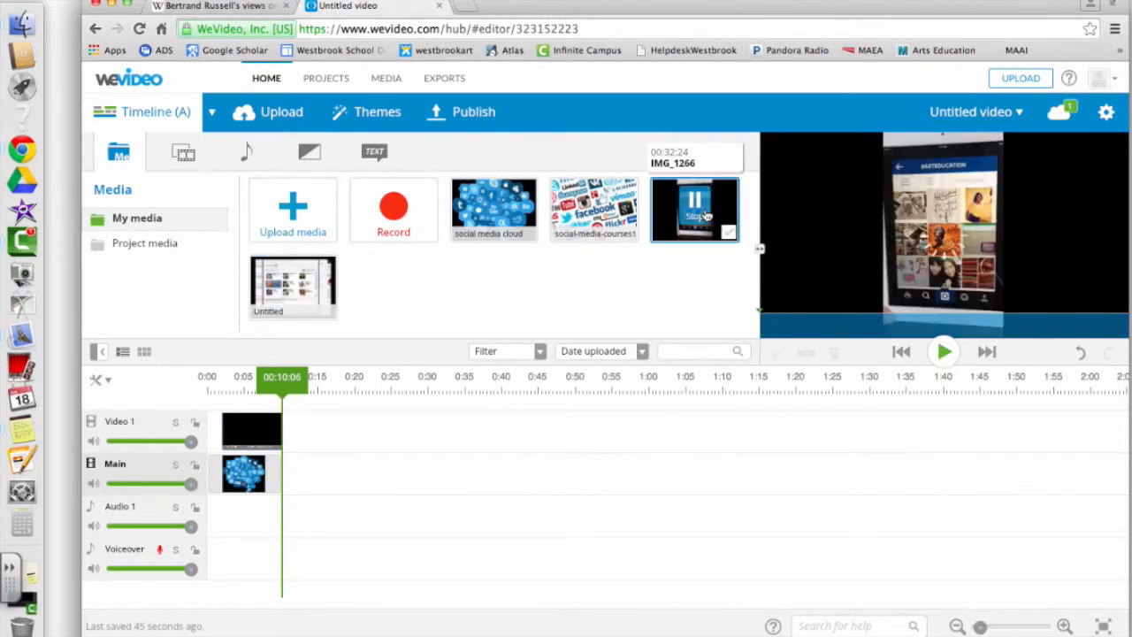
mouse_move(706, 215)
mouse_down()
mouse_move(476, 378)
mouse_move(281, 437)
mouse_move(344, 439)
mouse_move(324, 439)
mouse_up()
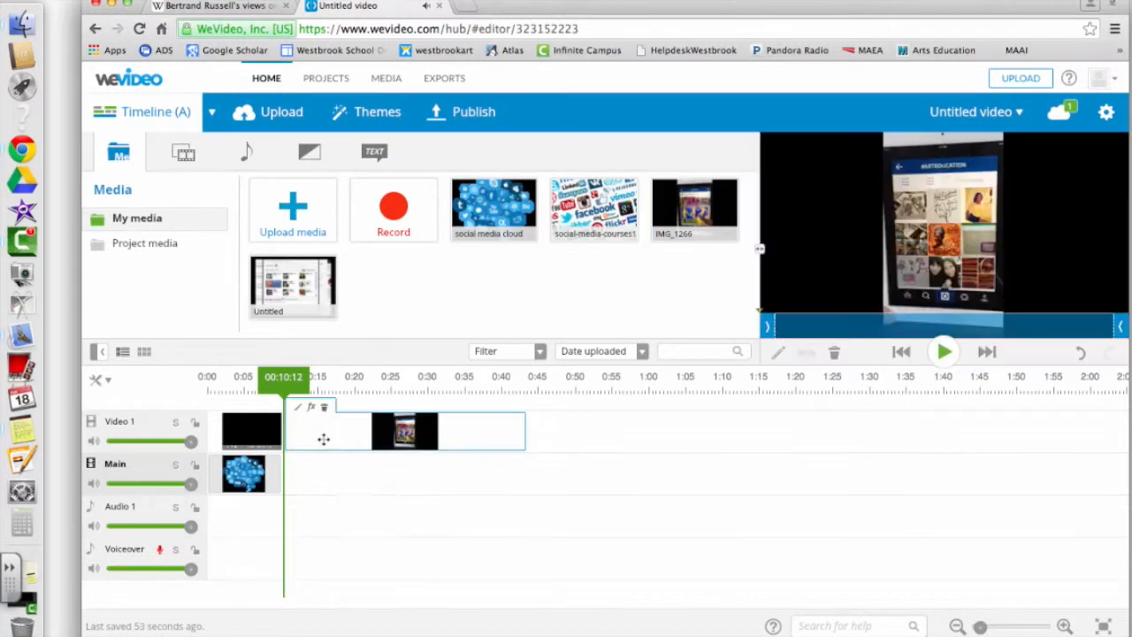
key(space)
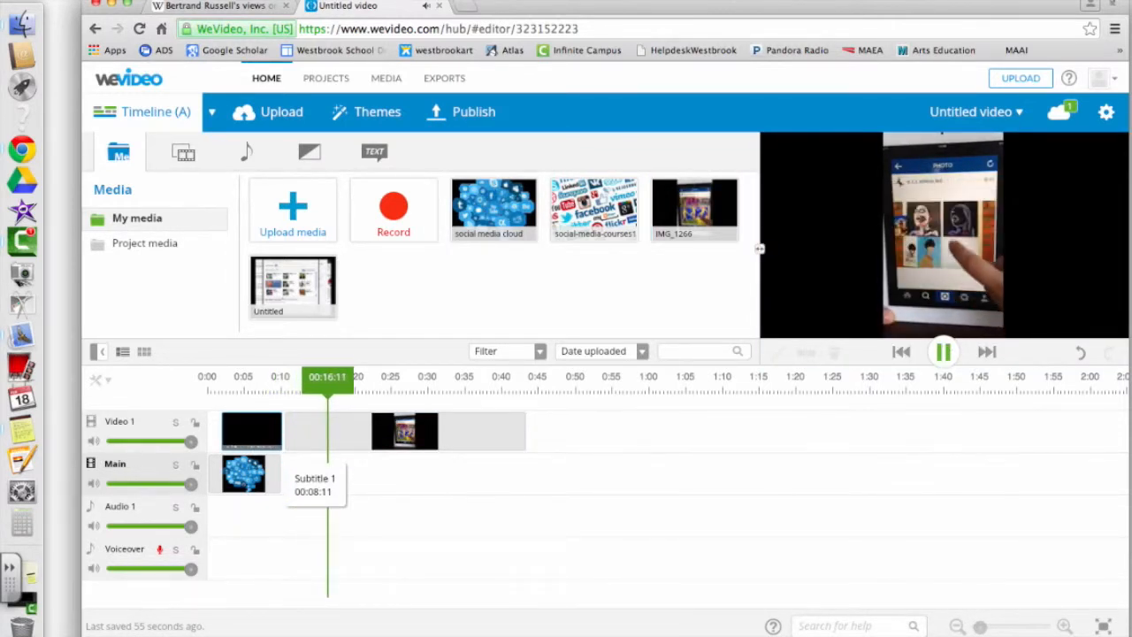
Step: View the list of effects available for the IMG_1266 clip without applying any
click(292, 423)
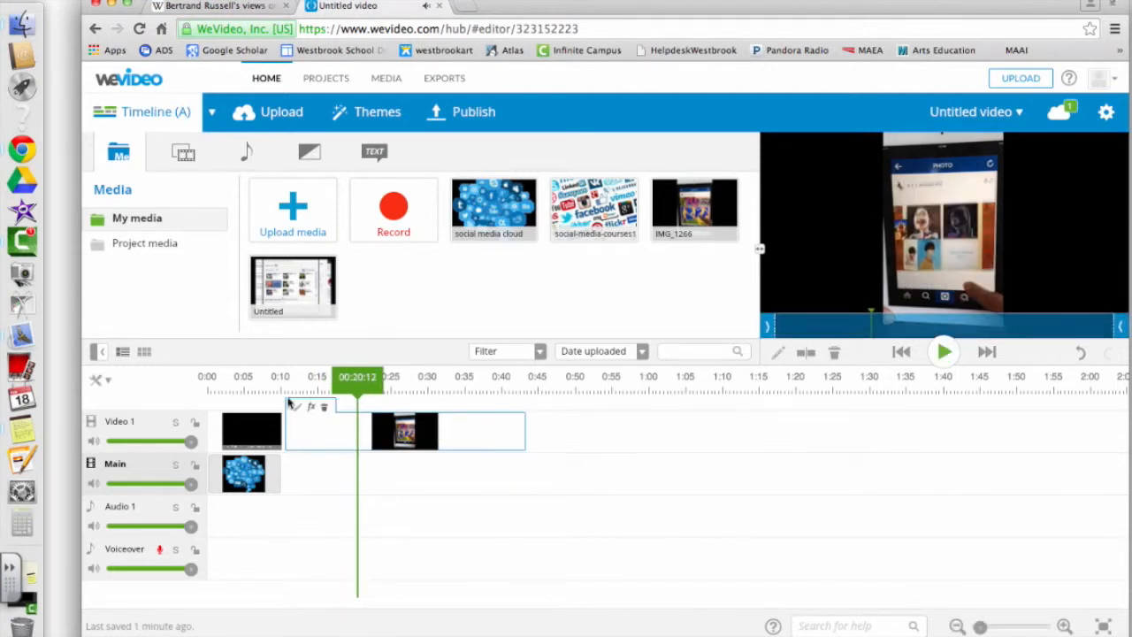
click(312, 410)
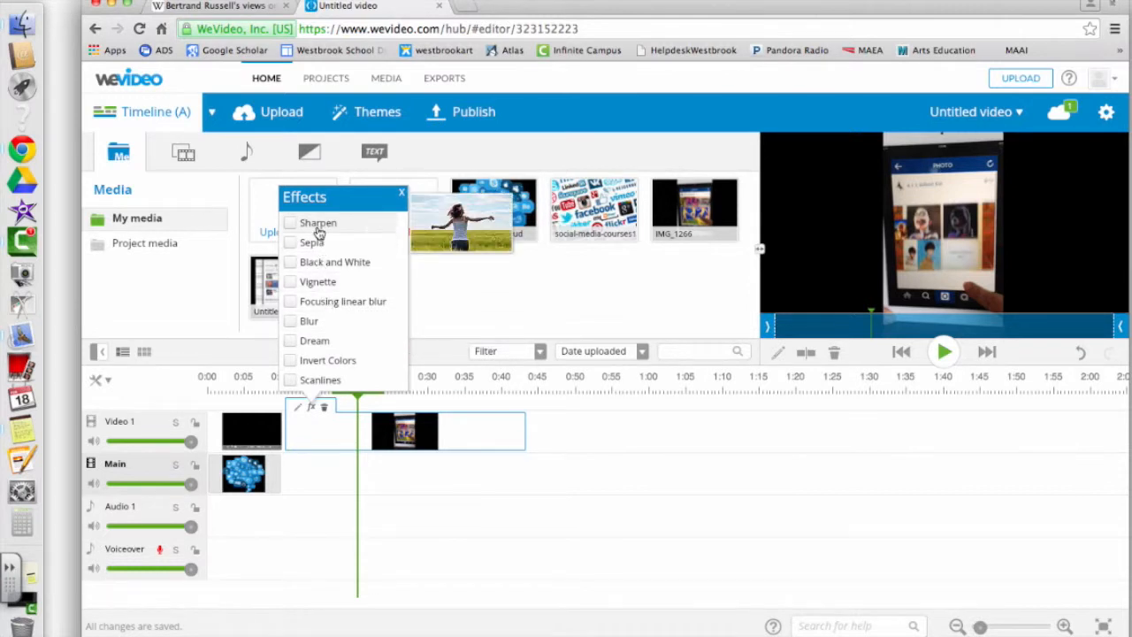
click(401, 192)
Step: Open the IMG_1266 clip for editing and mute its audio
click(297, 407)
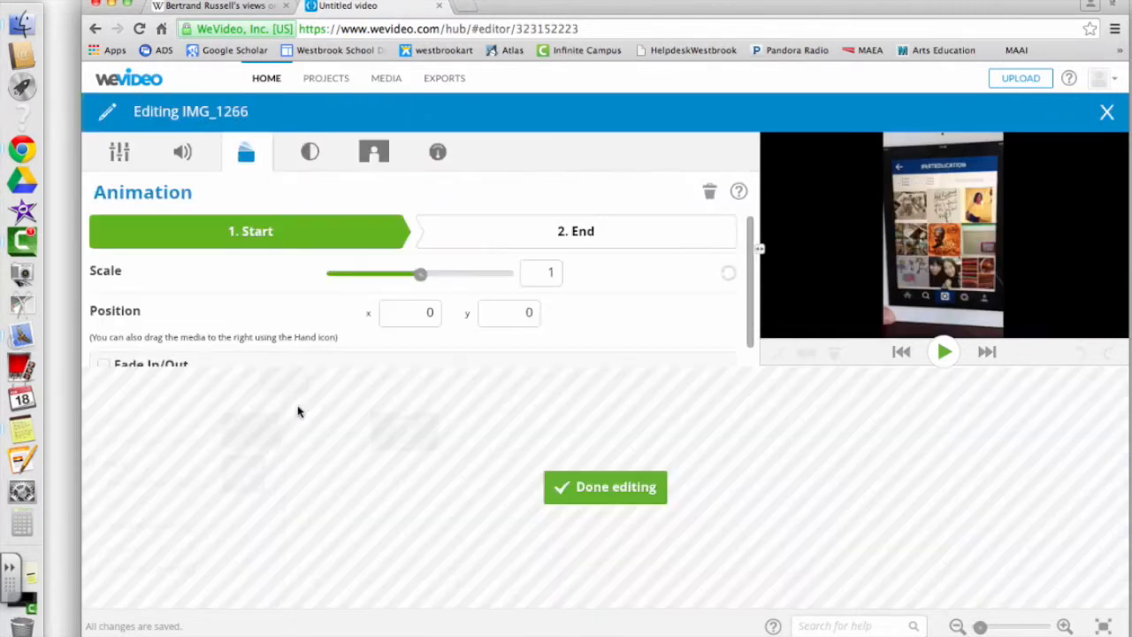
click(191, 154)
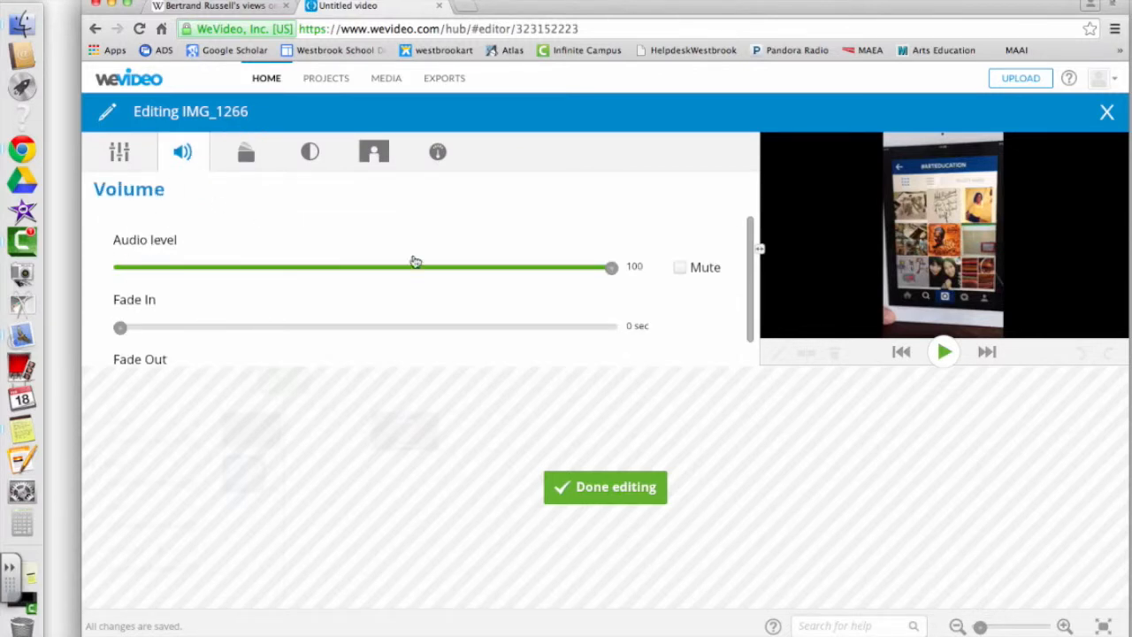
click(680, 268)
mouse_move(748, 216)
mouse_down()
mouse_move(751, 237)
mouse_move(750, 225)
mouse_up()
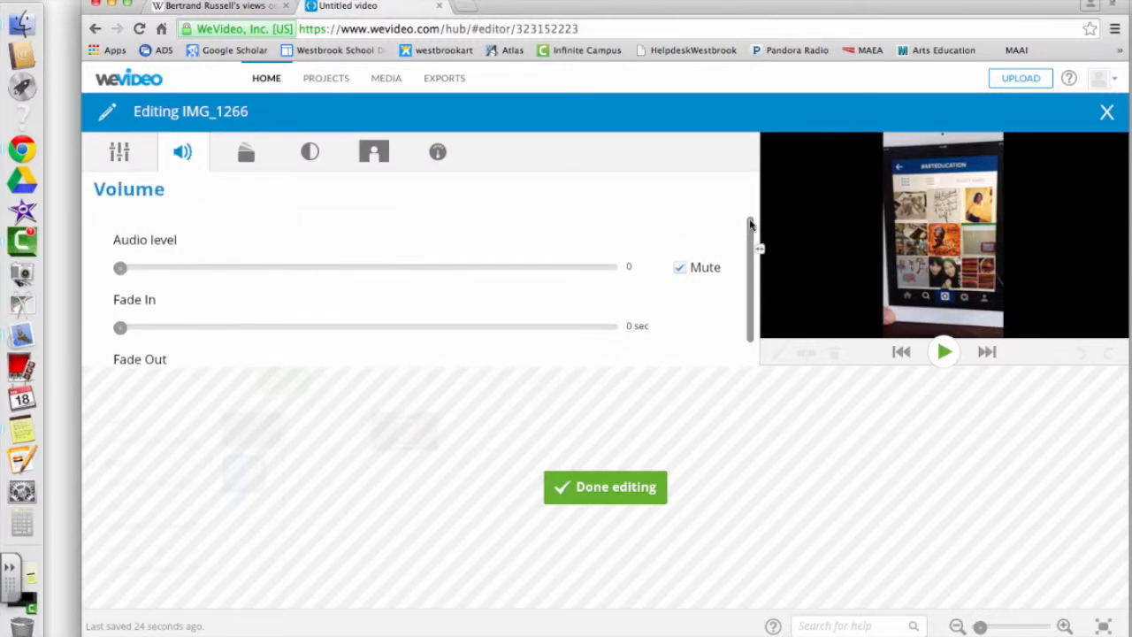
Step: Compare the fit options in the IMG_1266 clip's Transform settings and select Fit frame
click(120, 152)
click(410, 341)
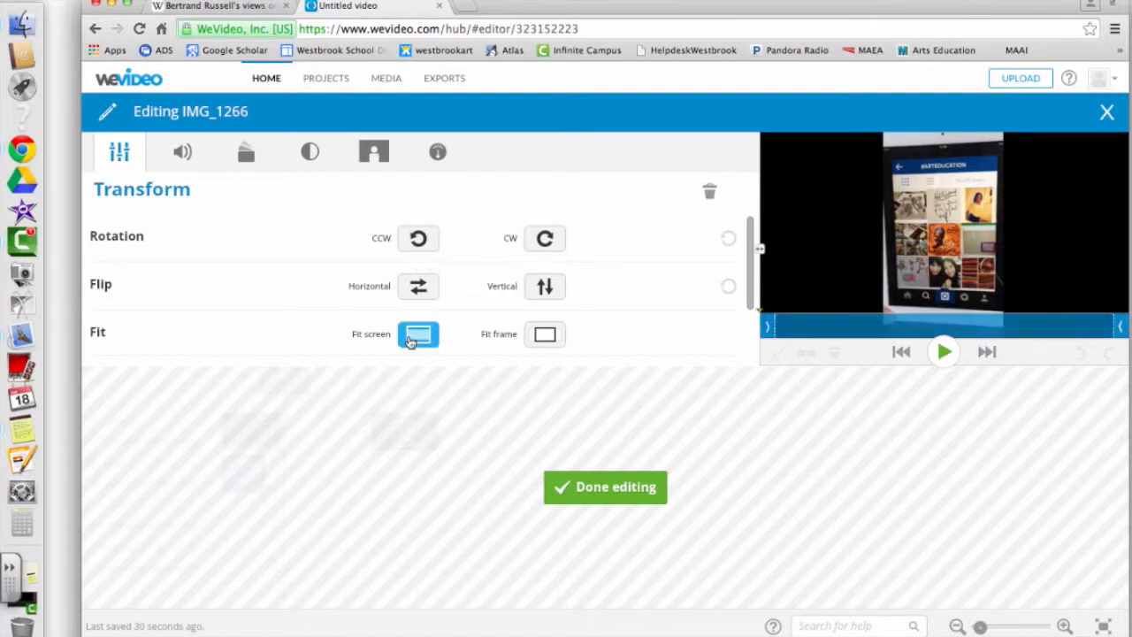
click(553, 335)
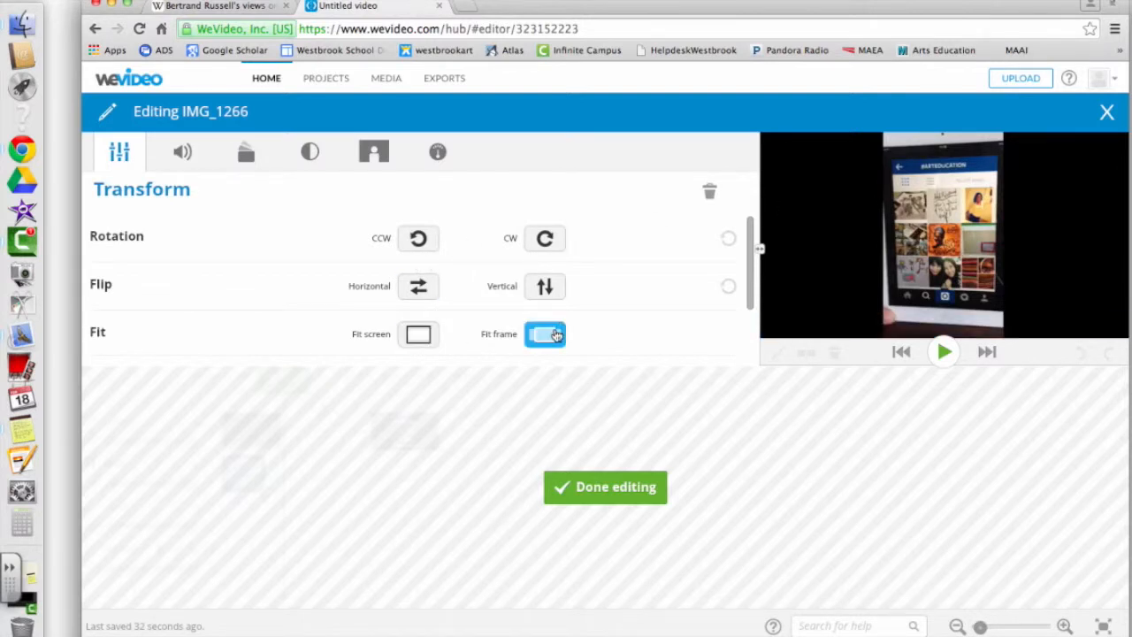
Step: Try the vertical and horizontal flips on the IMG_1266 clip, restoring its original orientation
click(545, 286)
click(421, 287)
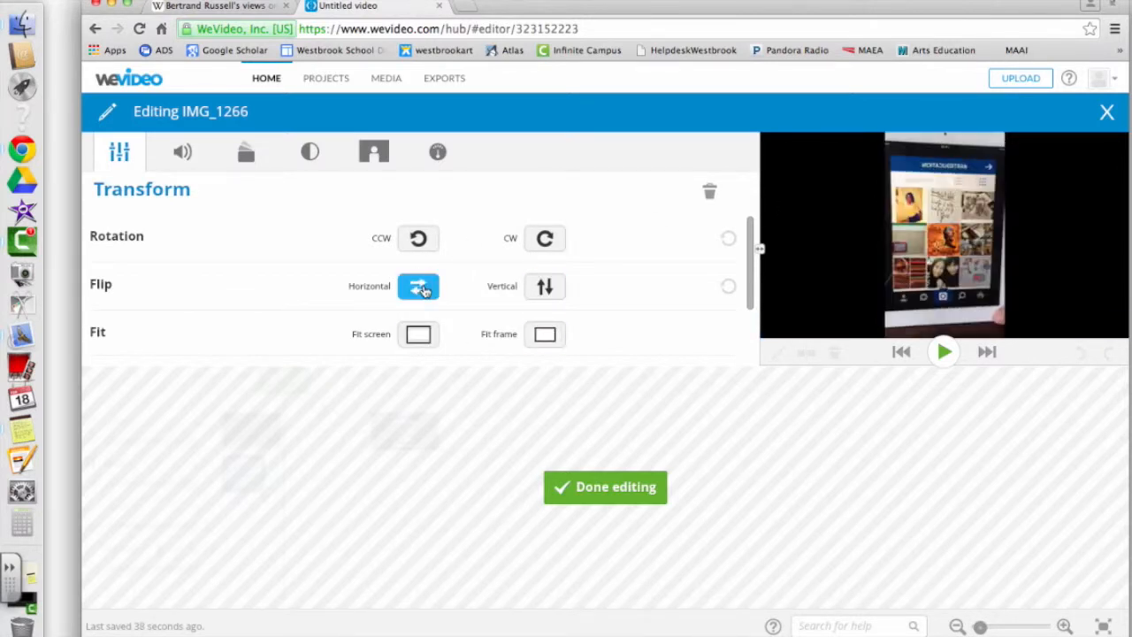
click(425, 290)
Step: Enlarge the IMG_1266 clip in the frame by raising its Transform scale to about 1.32
drag(751, 252, 751, 312)
drag(444, 287, 451, 287)
Step: Review the IMG_1266 clip's volume, animation, color, color keying and speed settings, and finish editing the clip
click(184, 156)
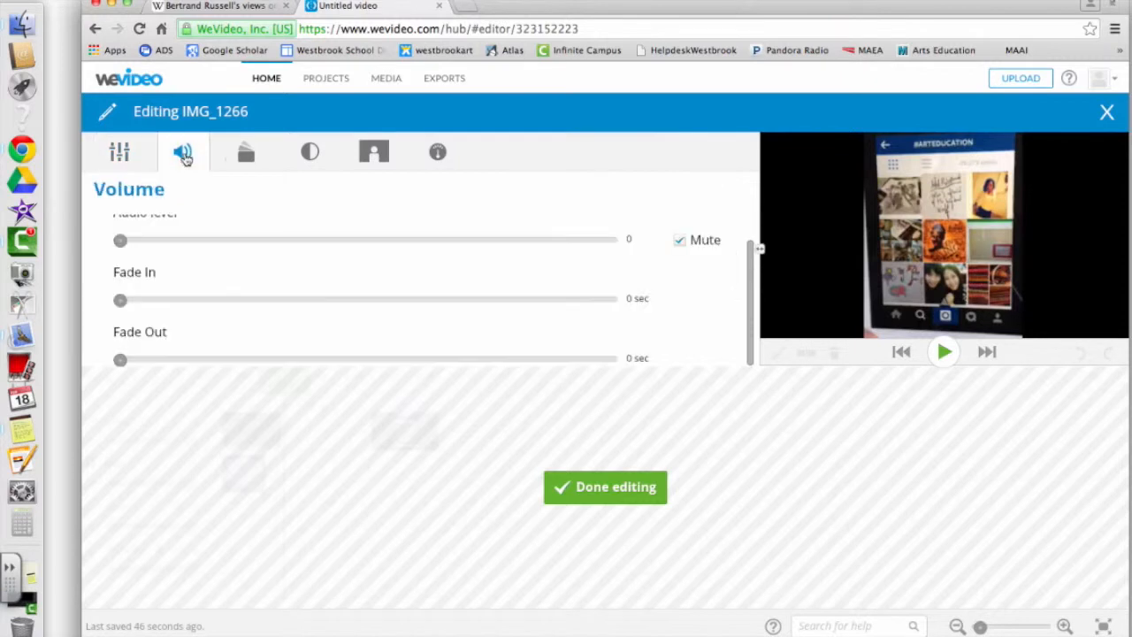
click(244, 156)
drag(751, 318, 751, 269)
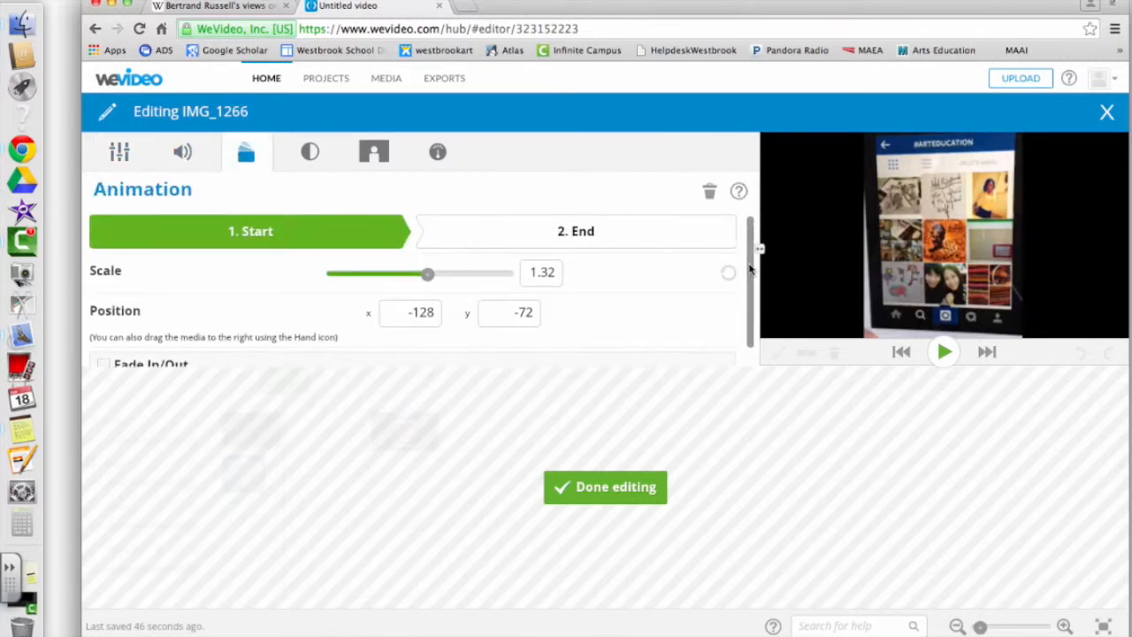
click(308, 159)
click(374, 153)
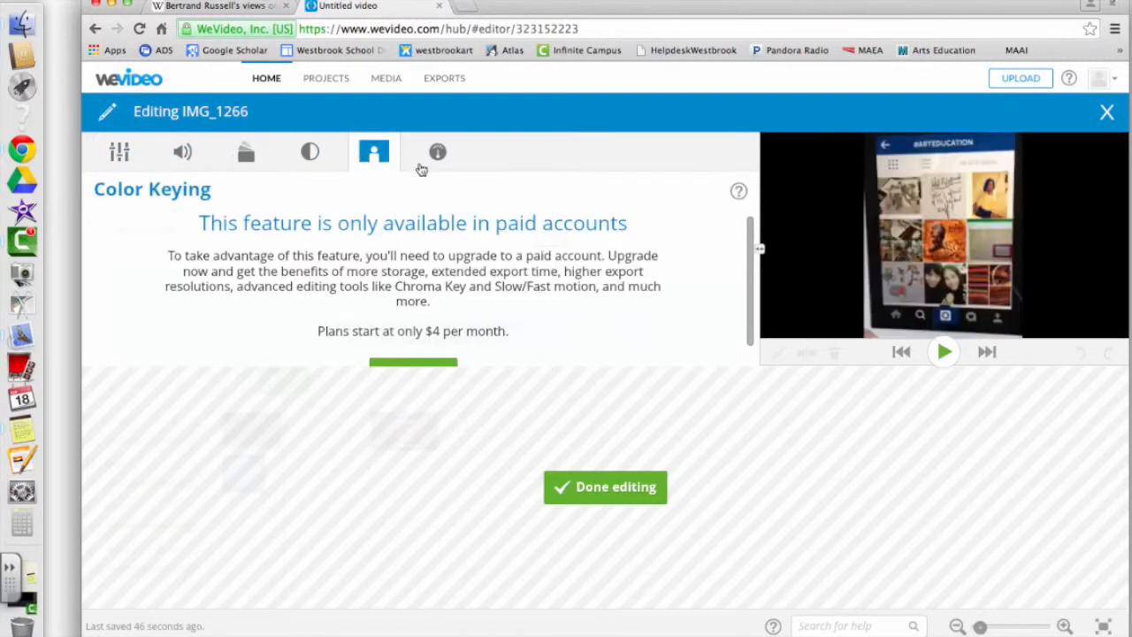
click(440, 156)
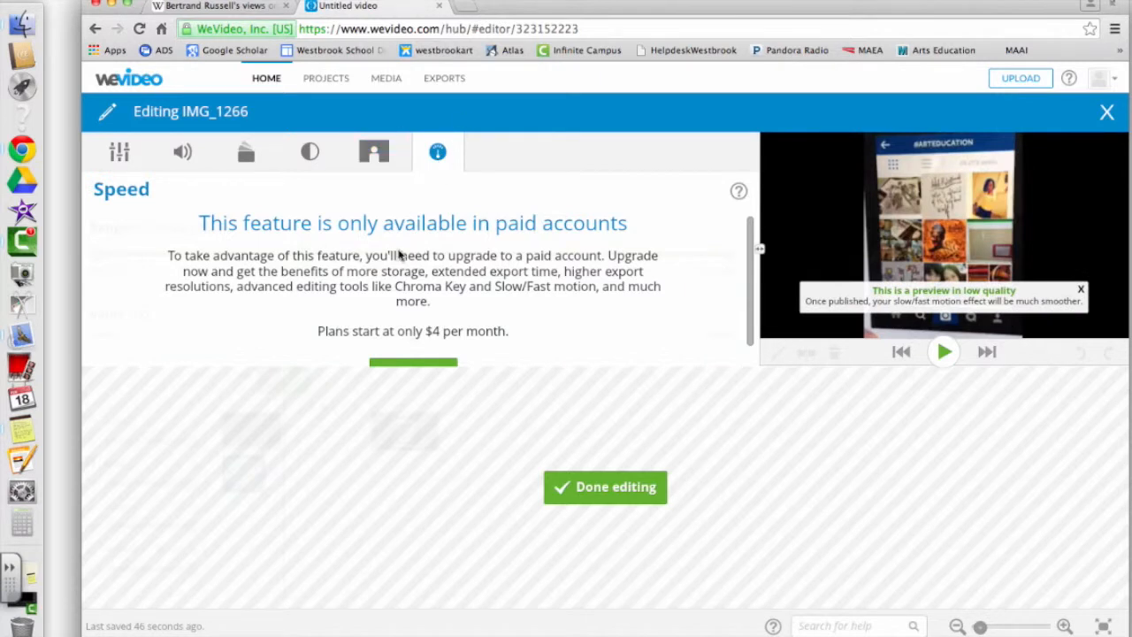
click(1082, 291)
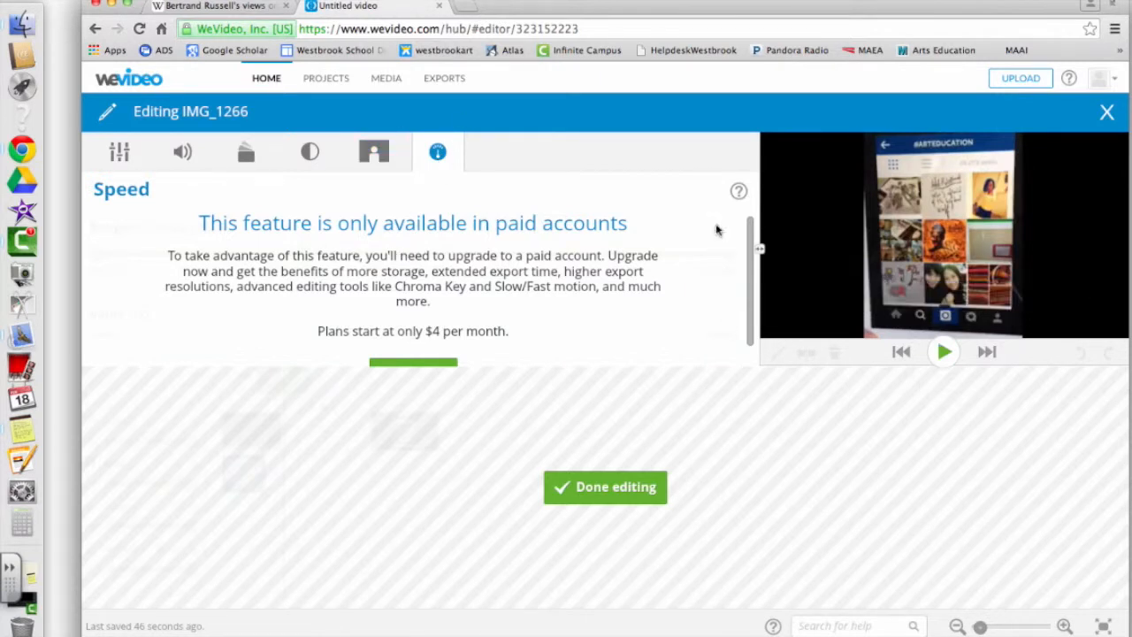
click(566, 486)
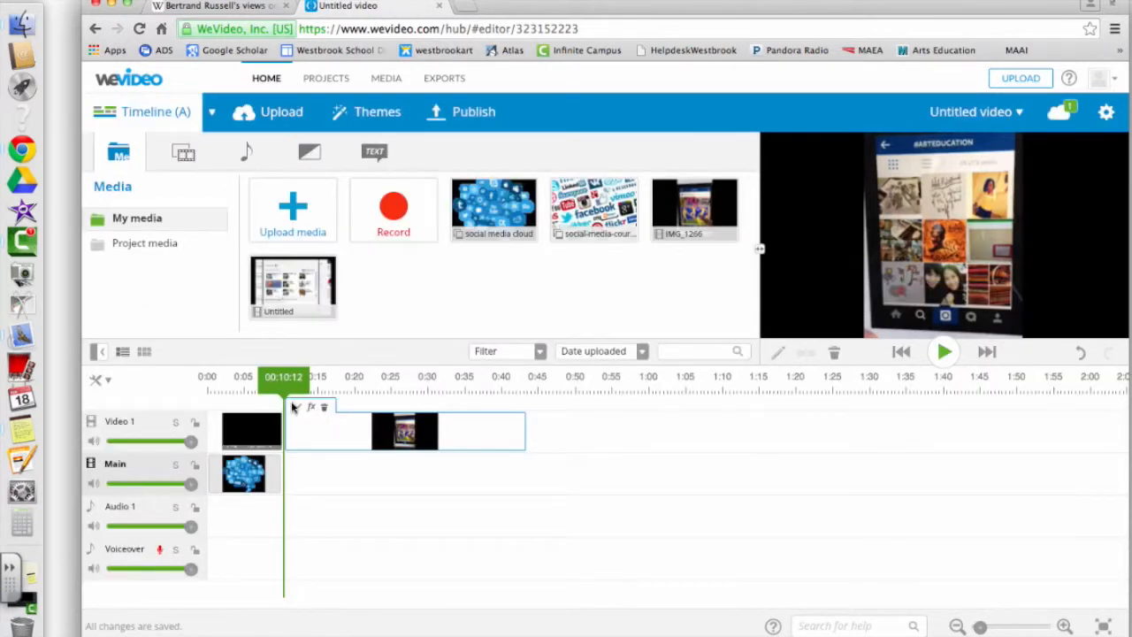
Step: Trim the end of the IMG_1266 clip to 00:32:22 on the timeline and preview the project from the beginning
drag(524, 433, 450, 439)
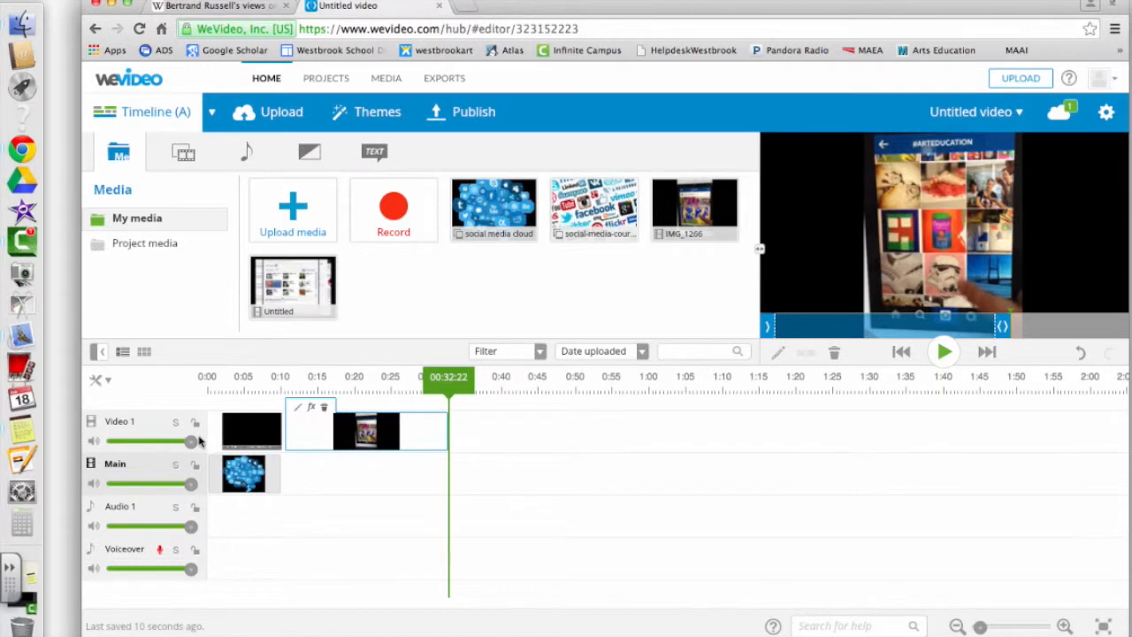
drag(447, 377, 173, 377)
click(944, 352)
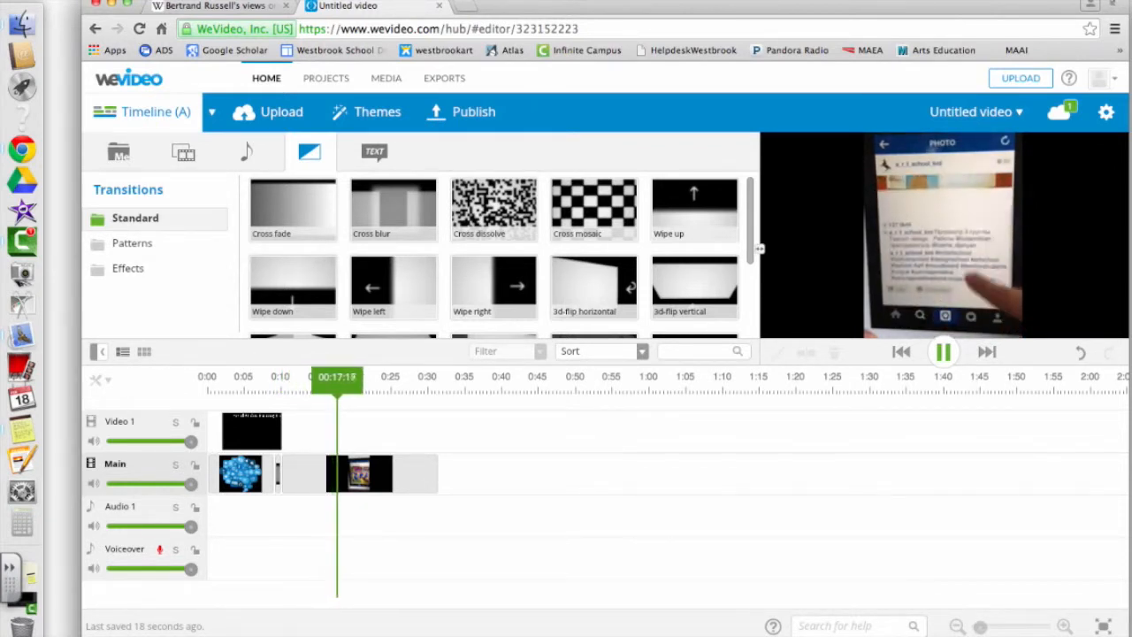
key(space)
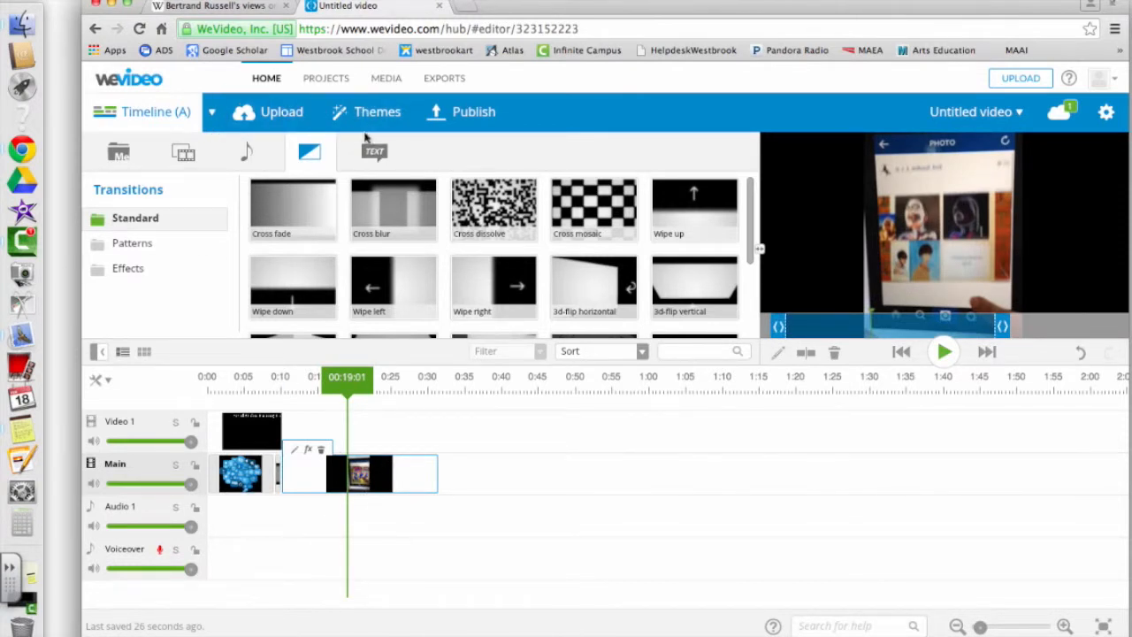
Step: Add a Subtitle 1 text clip to the Video 1 track above the IMG_1266 clip, starting at about 00:11:11
click(182, 156)
click(376, 153)
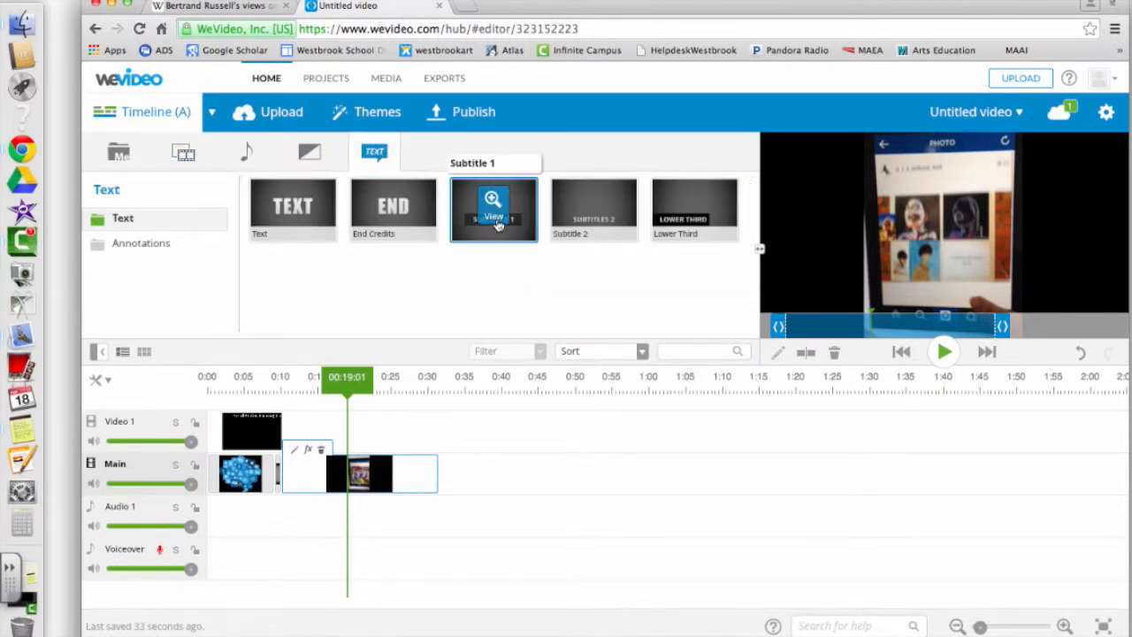
drag(514, 205, 332, 444)
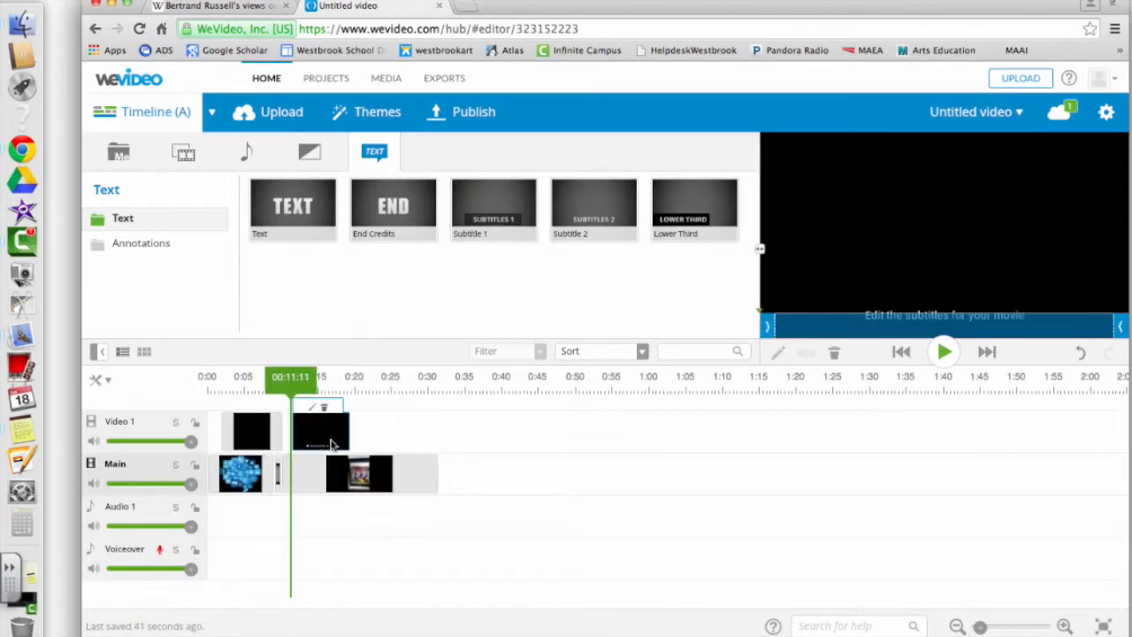
Step: Replace the new subtitle's default text with "Instagram: Photo editing, sharing, connecting"
click(311, 408)
click(124, 154)
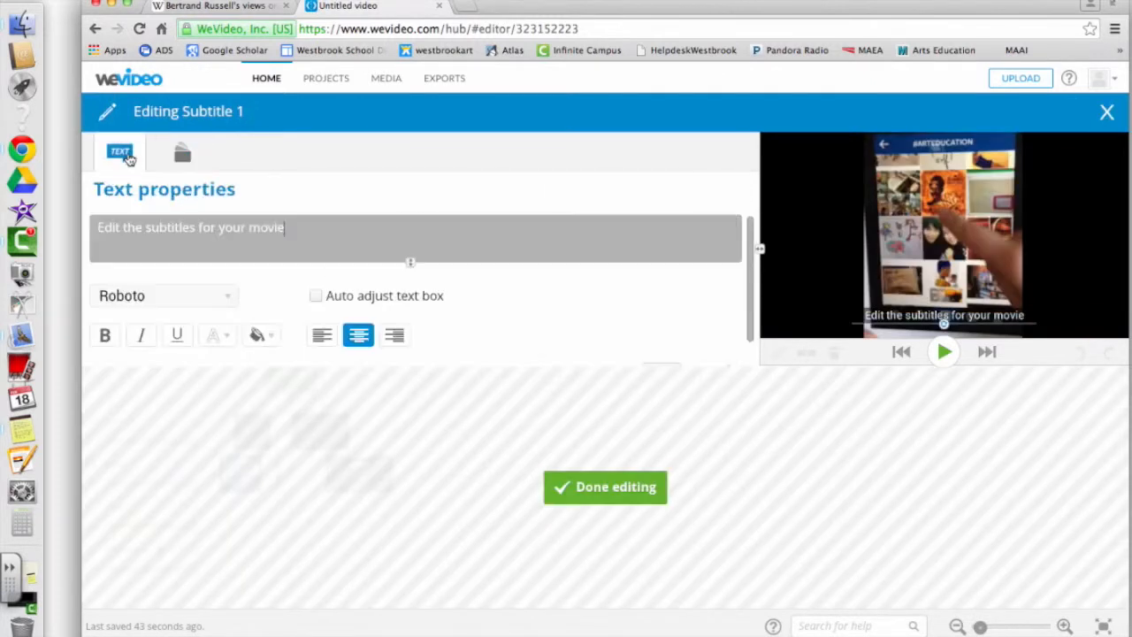
drag(318, 230, 5, 211)
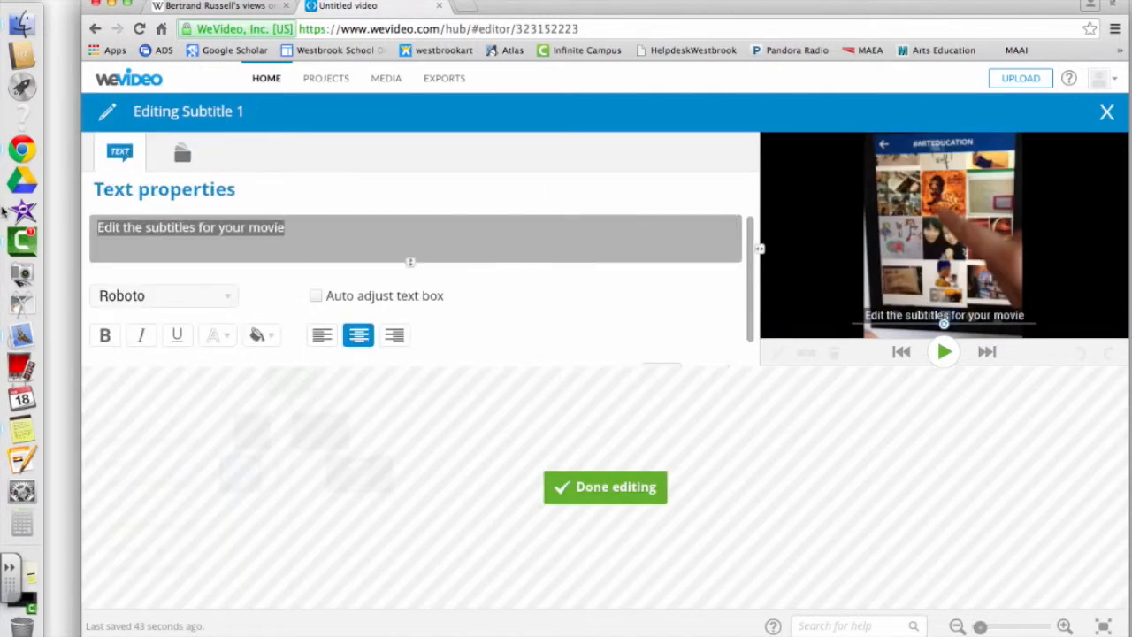
text(In)
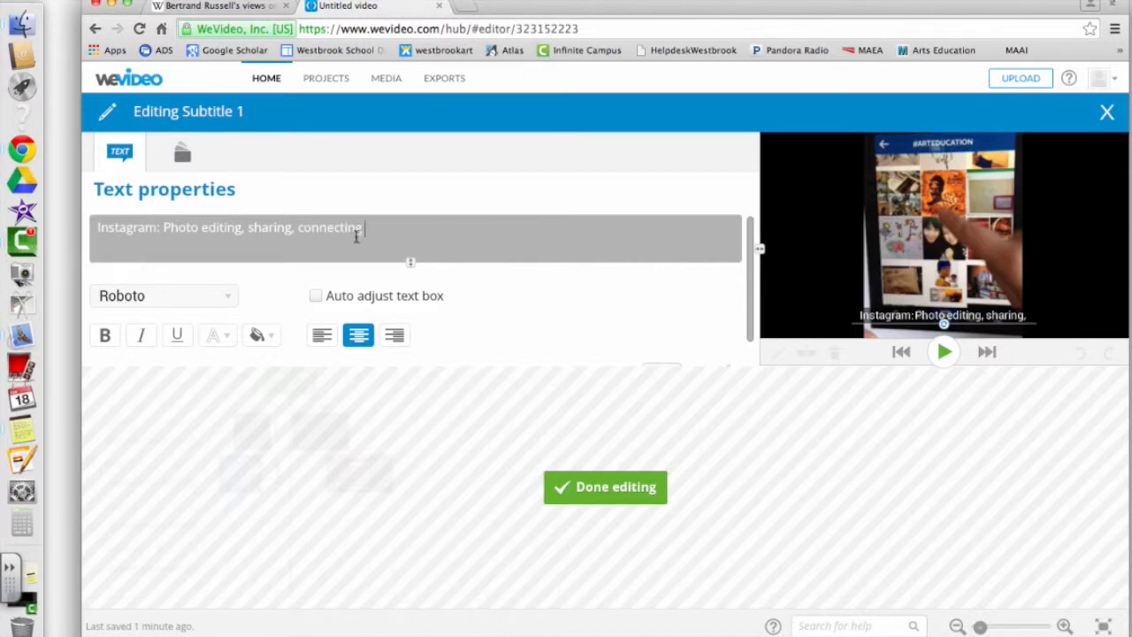
Step: Set the whole subtitle text to the Cantata One font and give it a light gray background color
drag(382, 229, 96, 229)
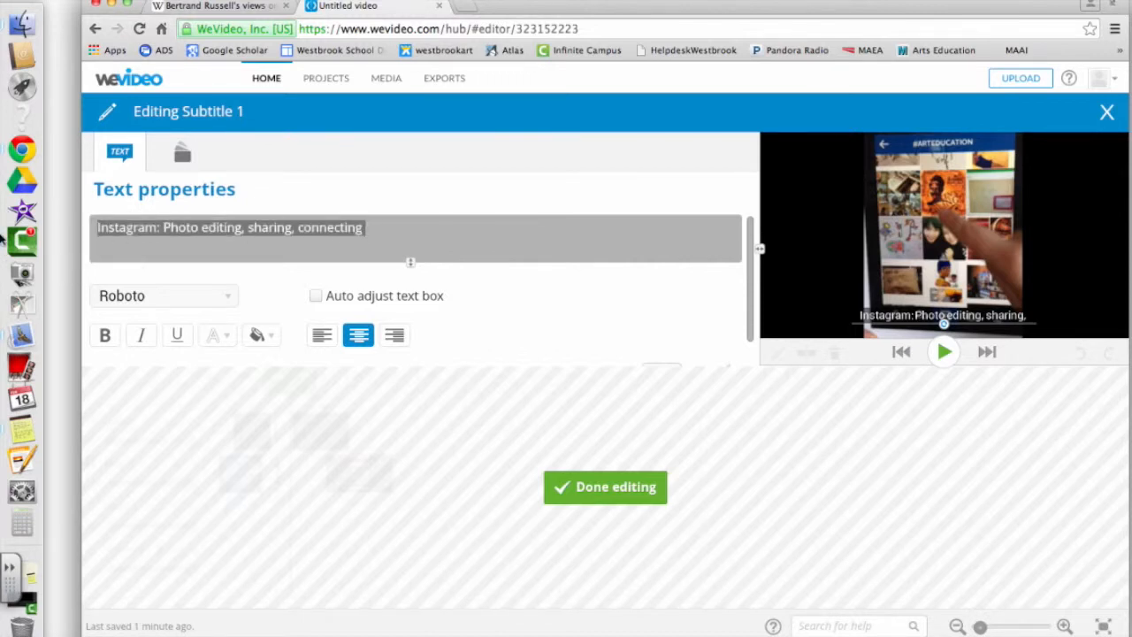
click(230, 301)
drag(232, 506, 232, 407)
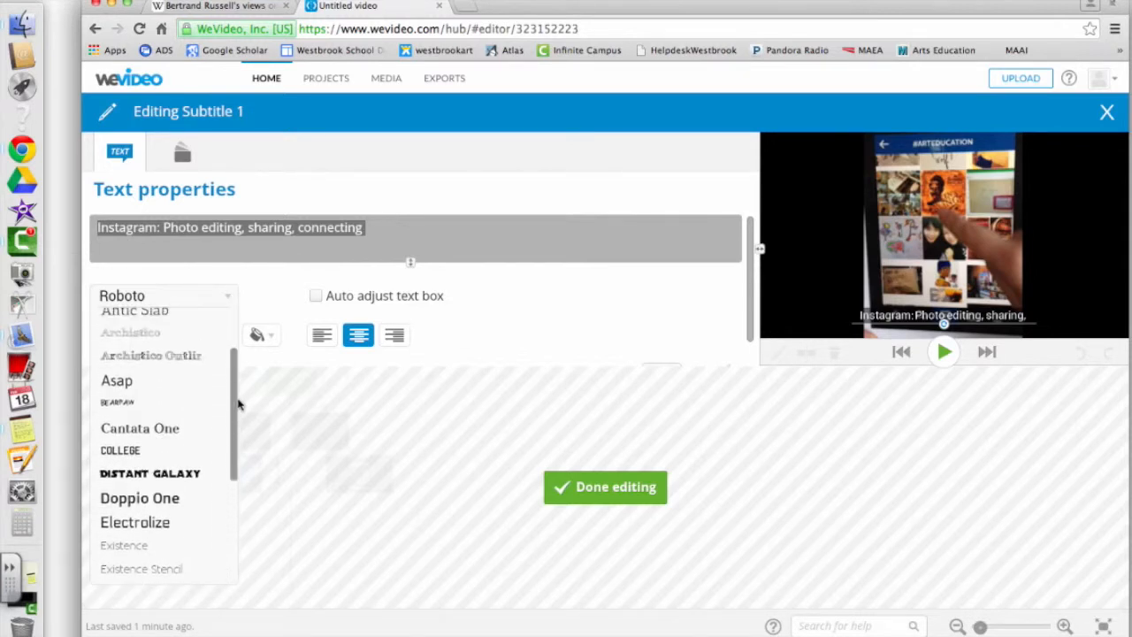
click(182, 428)
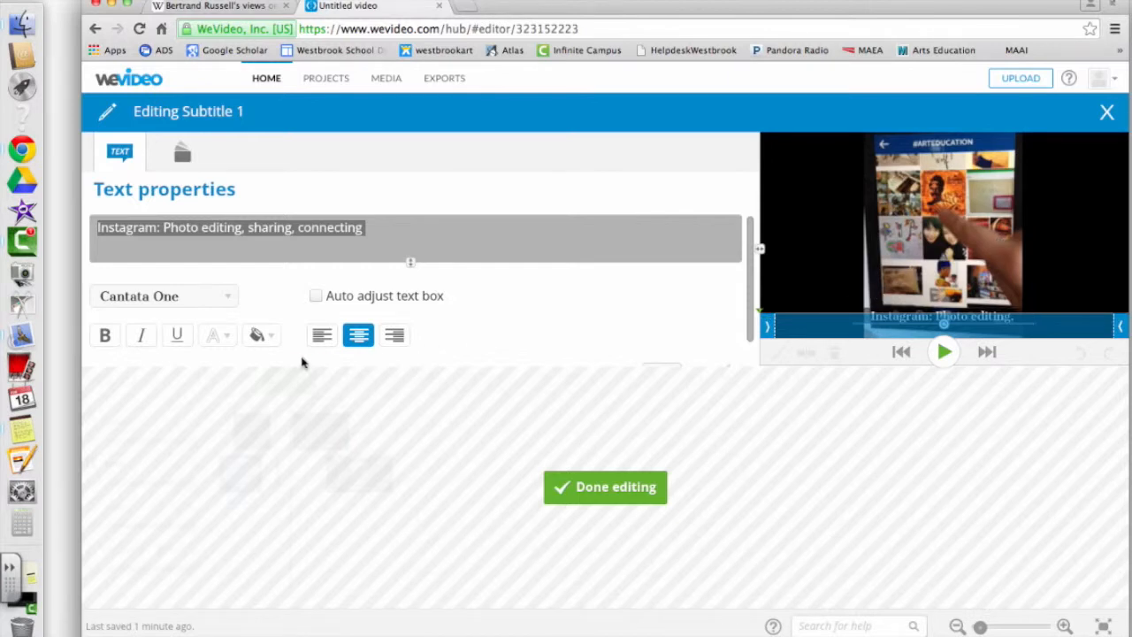
click(274, 337)
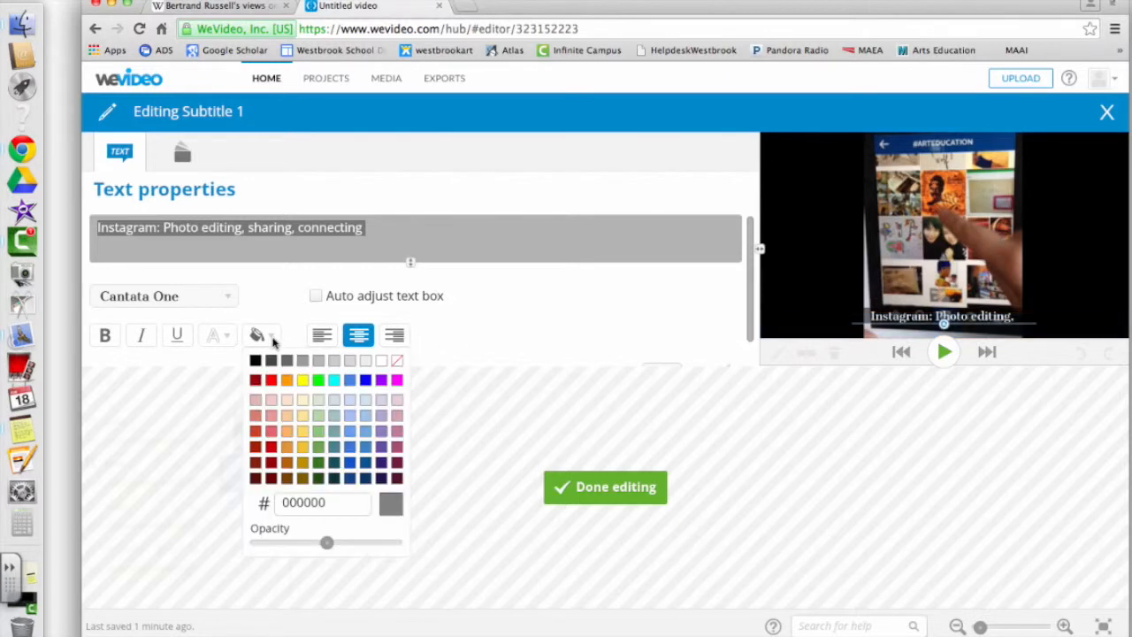
click(368, 362)
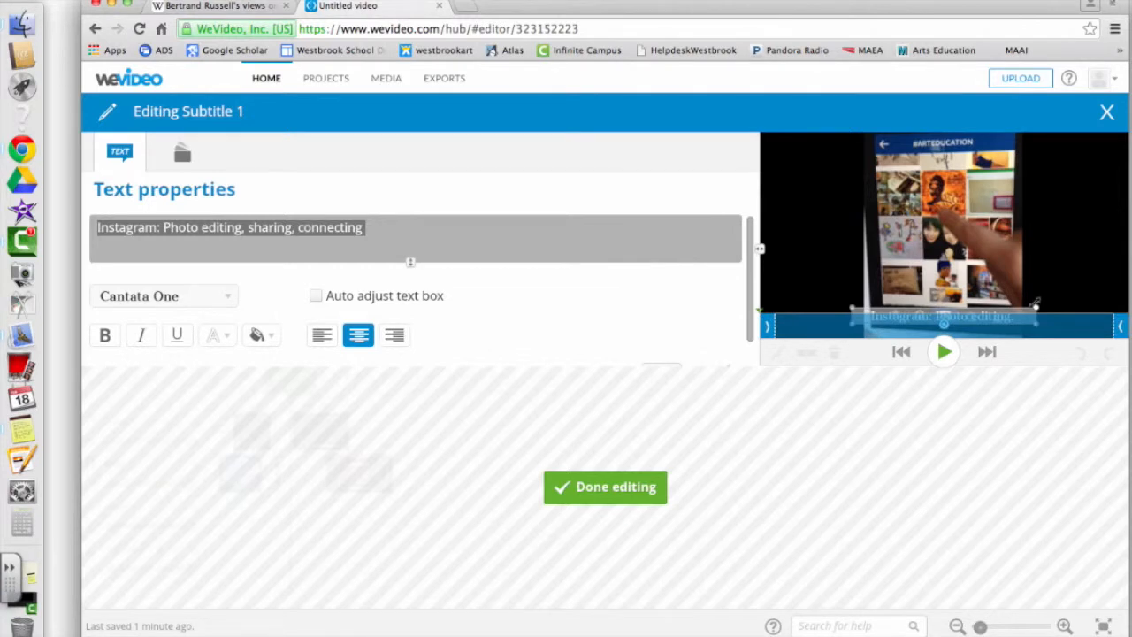
Step: Enlarge the subtitle's text box to fit two lines, move it to the video's lower-left corner, and left-align the text
drag(1036, 306, 1045, 283)
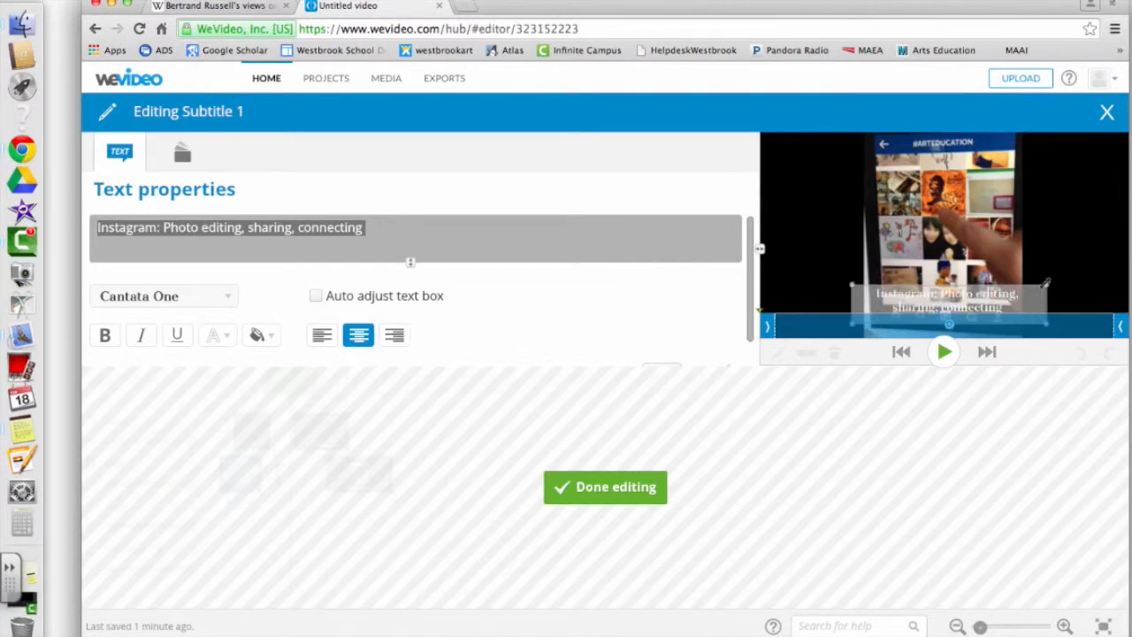
drag(1011, 303, 927, 291)
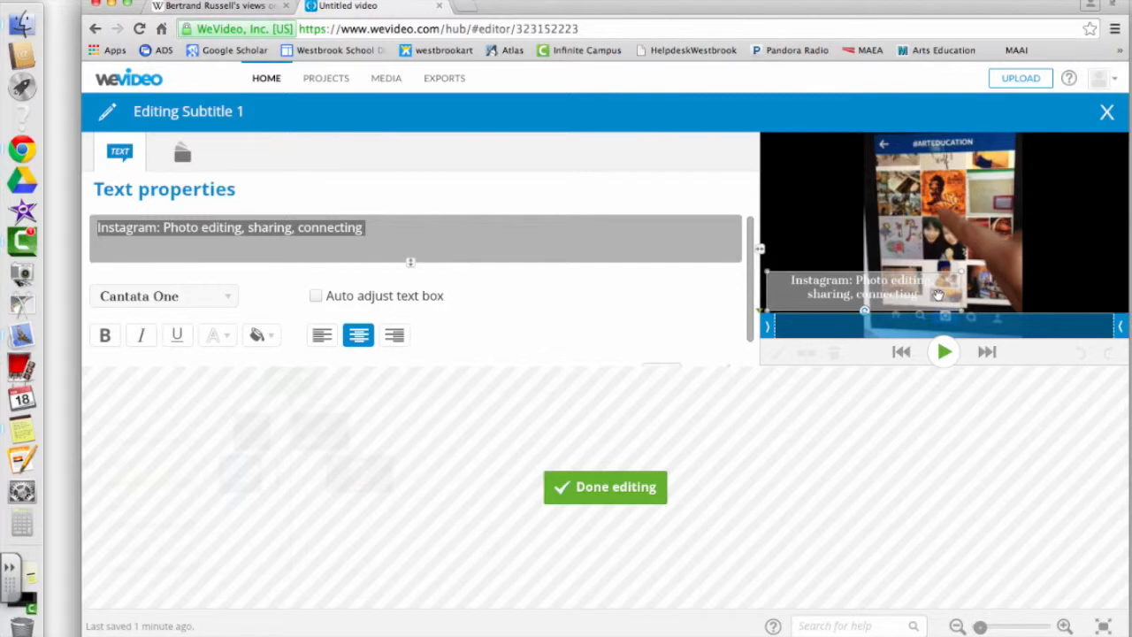
click(322, 343)
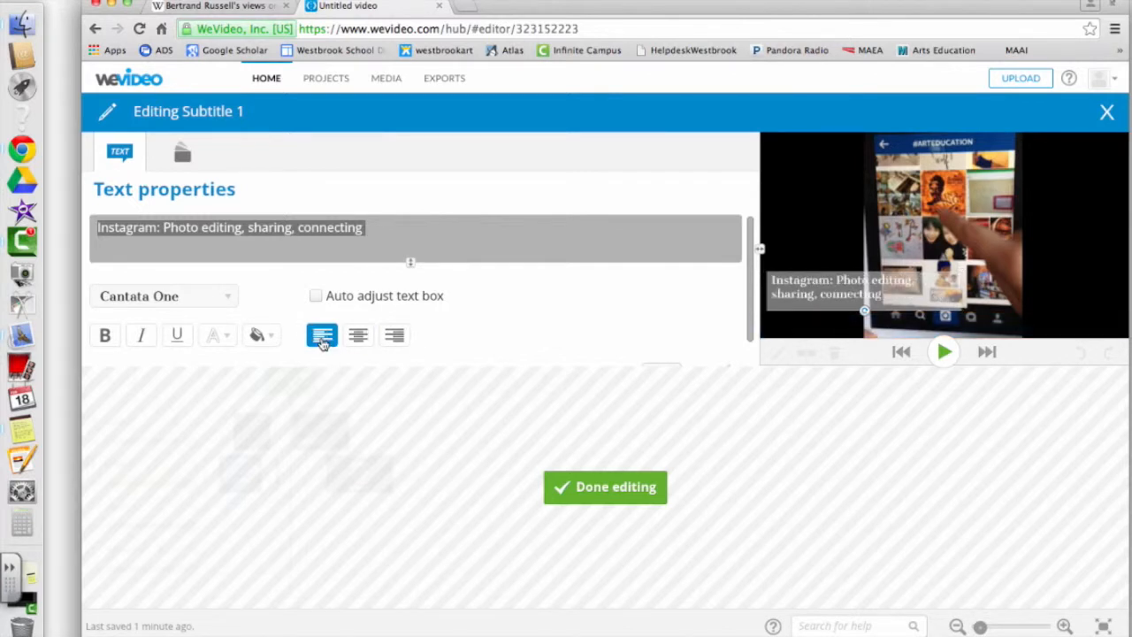
drag(825, 294, 821, 326)
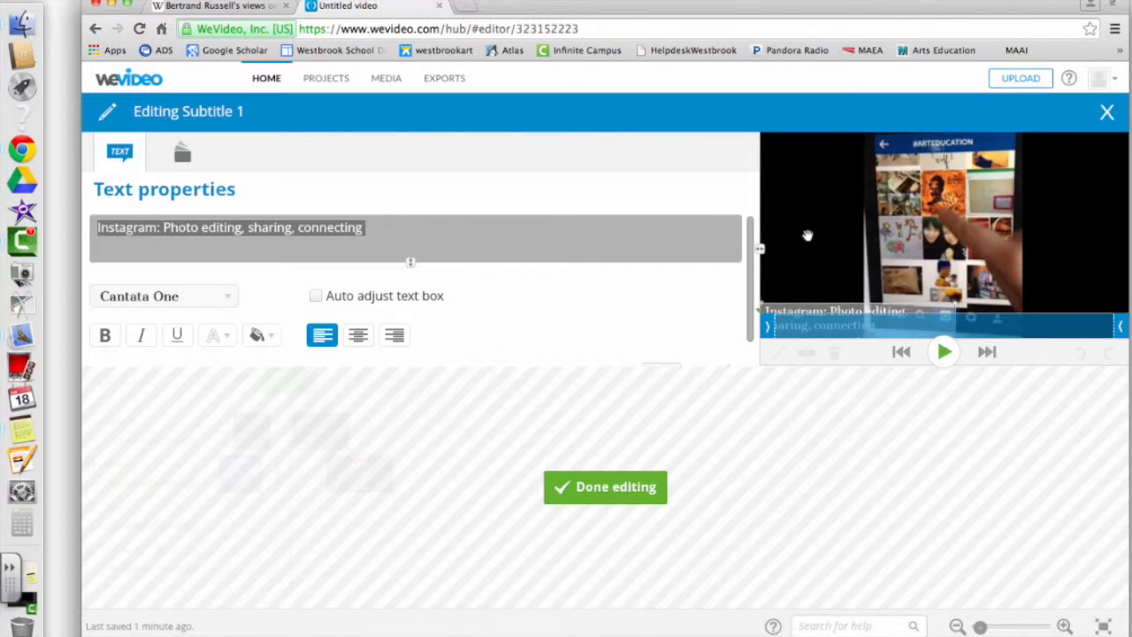
Step: Widen the subtitle's text box across the full video frame, center its text, and place it along the frame's lower edge
drag(837, 309, 838, 171)
drag(955, 205, 1126, 228)
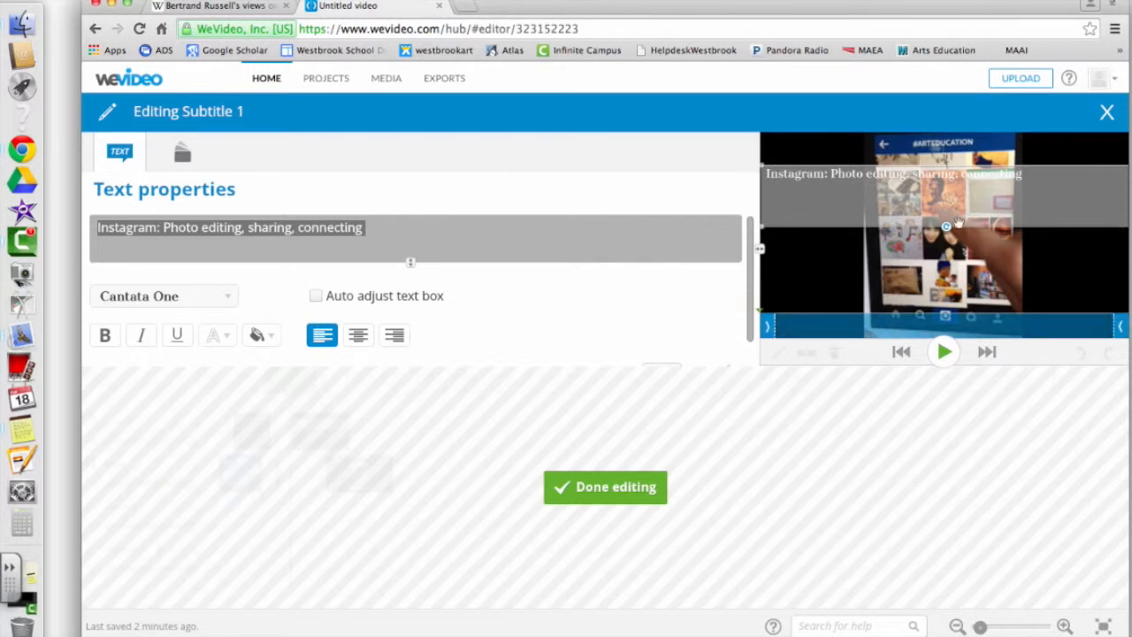
click(357, 337)
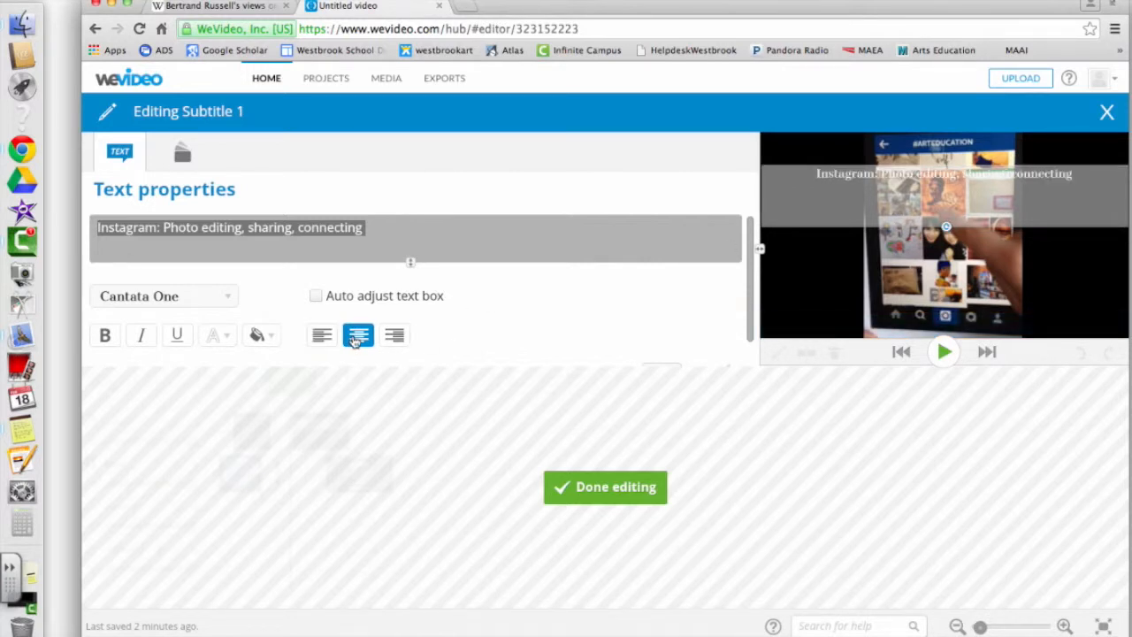
drag(1060, 193, 1058, 347)
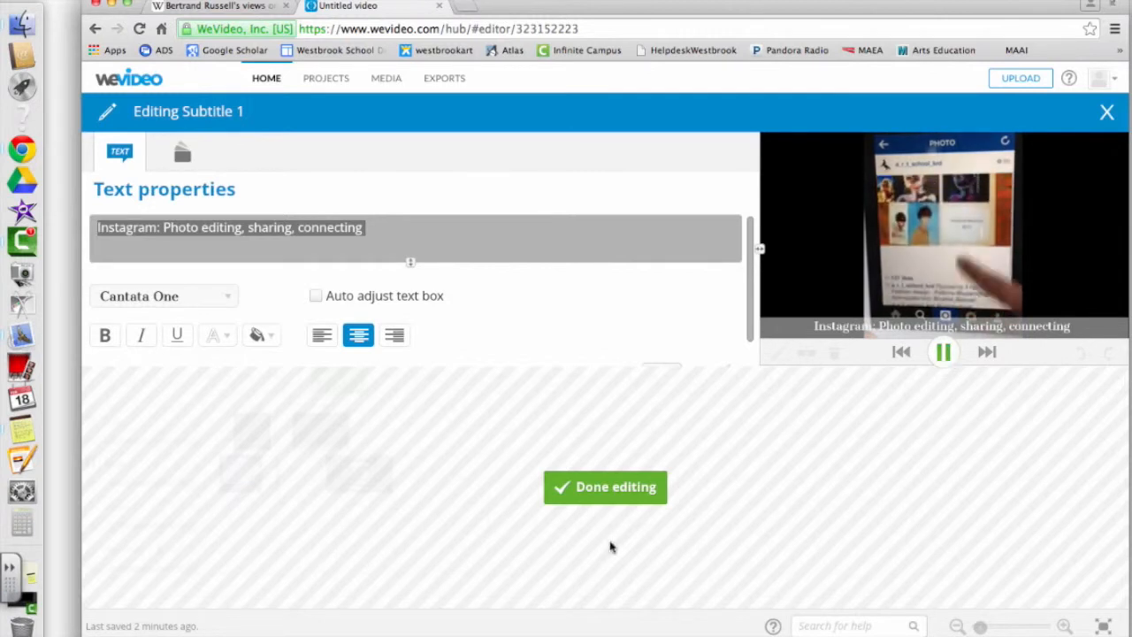
Step: Finish editing the Instagram subtitle and trim its clip on the Video 1 track to end at 00:16:06
click(601, 487)
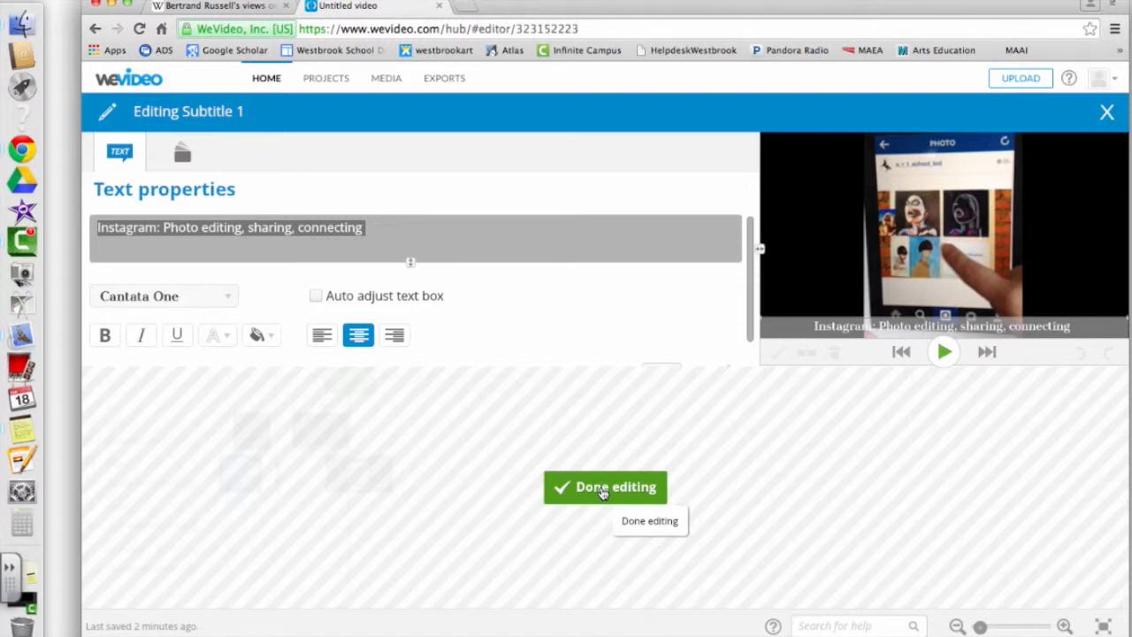
click(601, 489)
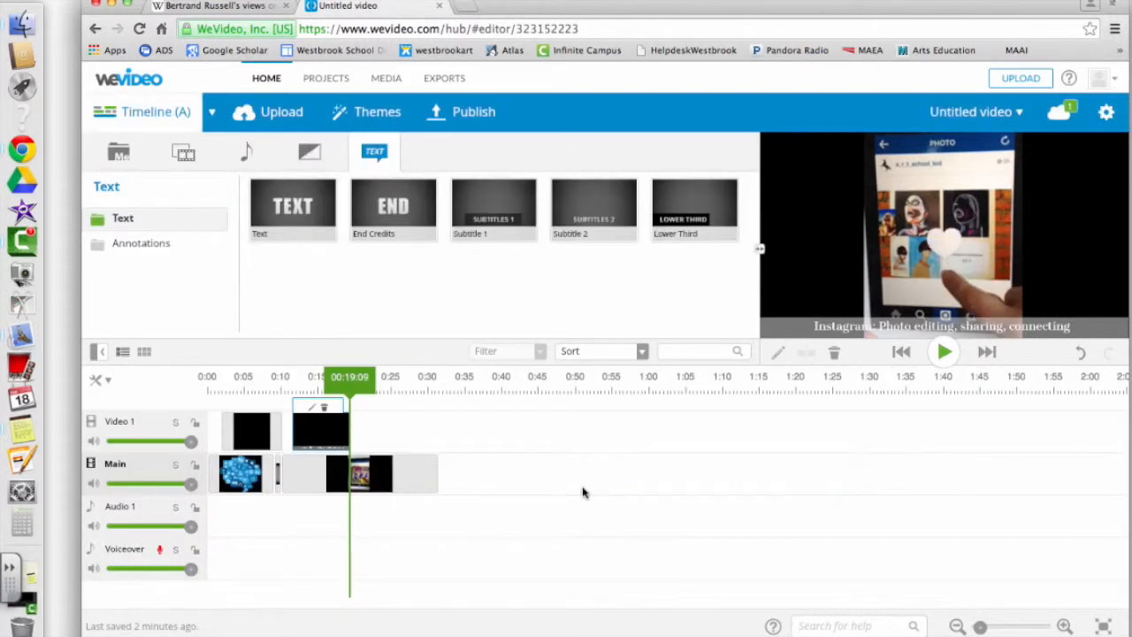
drag(350, 432, 327, 431)
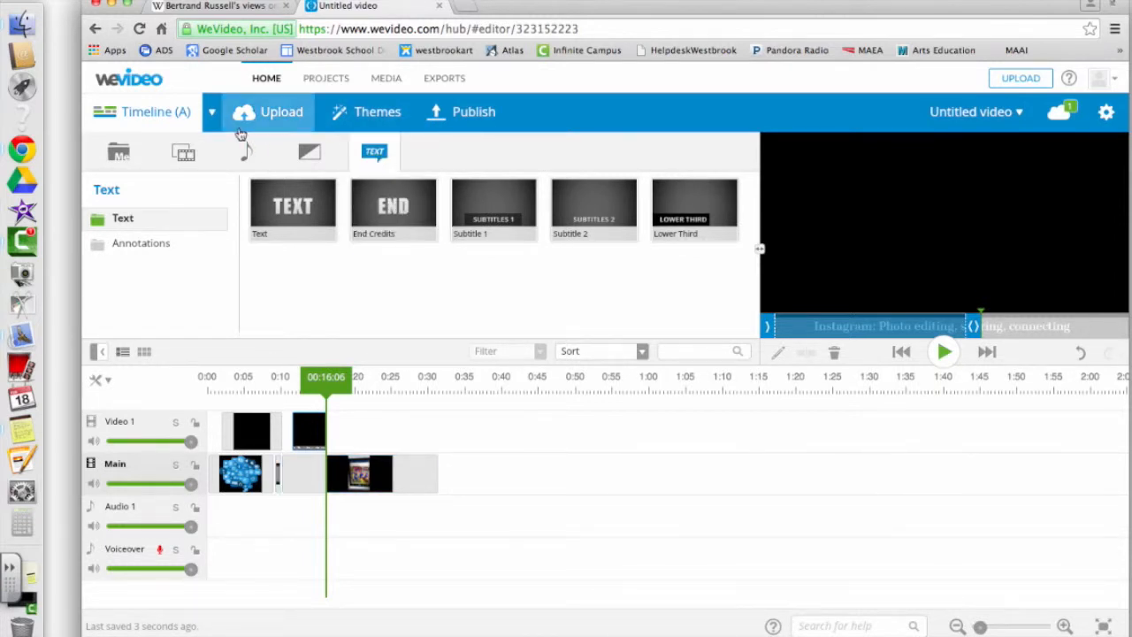
Step: Place the Untitled video on the Main track right after the IMG_1266 clip and trim its end to 00:51:11
click(121, 154)
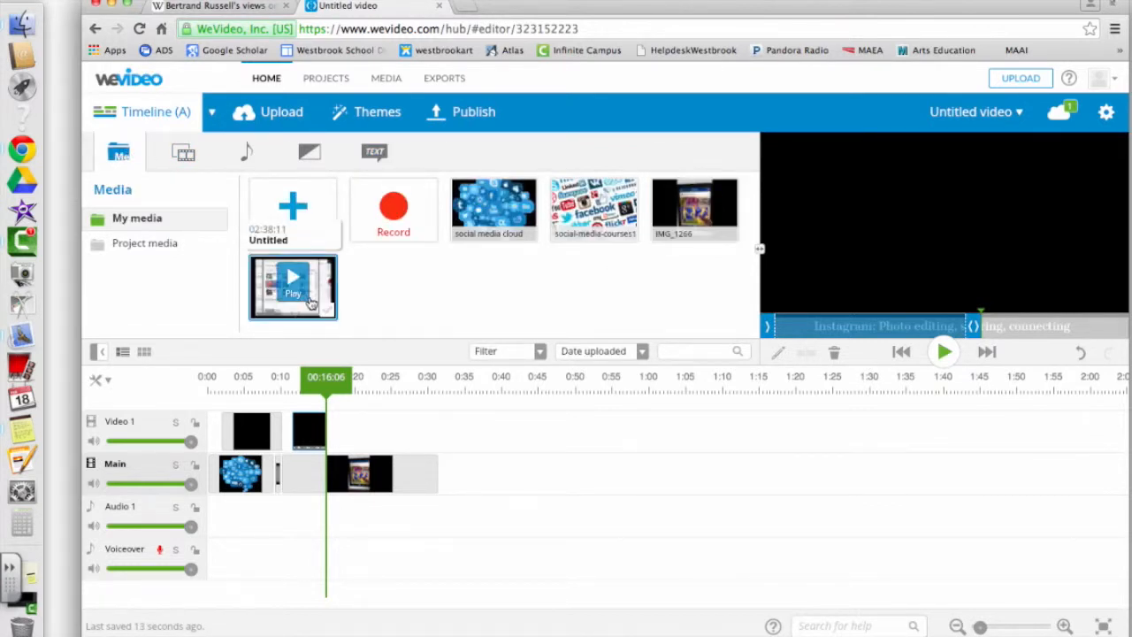
drag(317, 286, 478, 469)
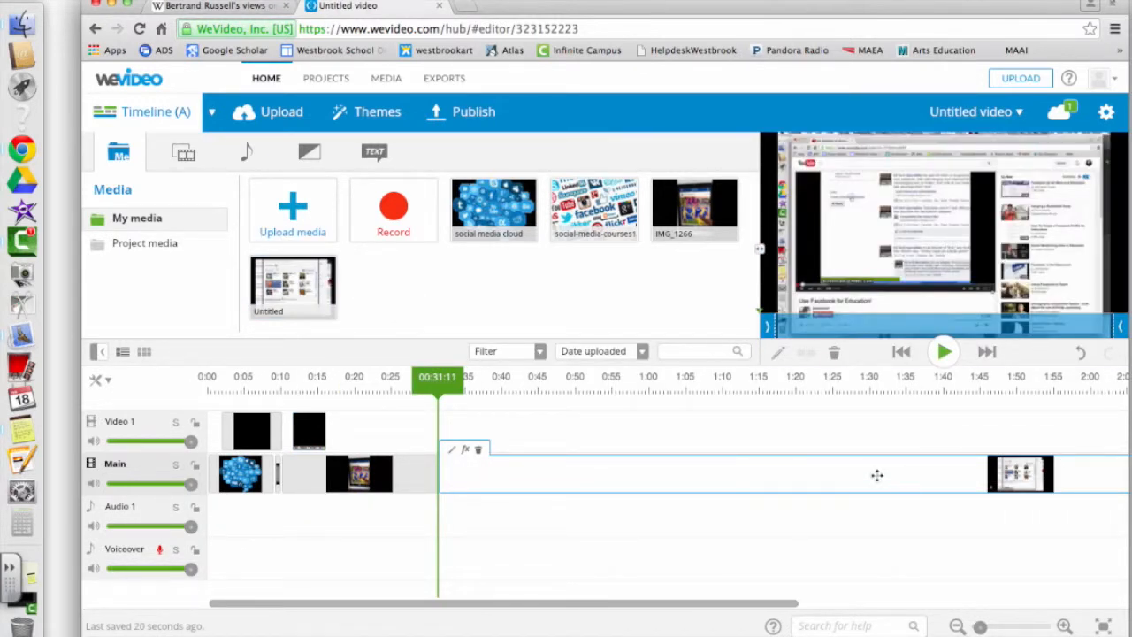
drag(739, 607, 1097, 606)
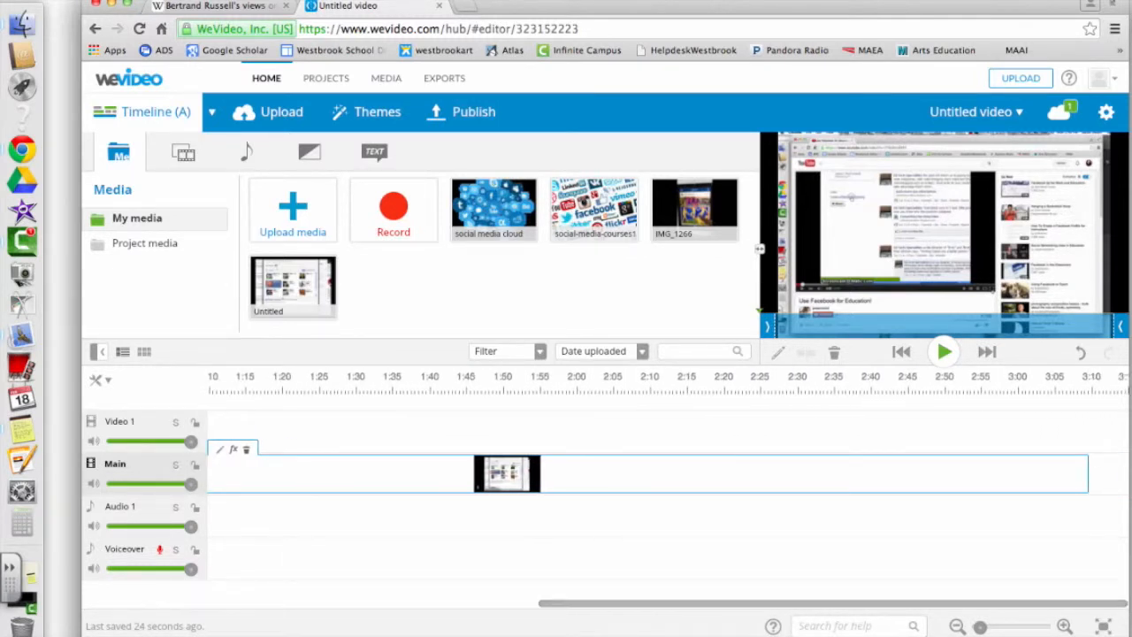
drag(1087, 471, 458, 502)
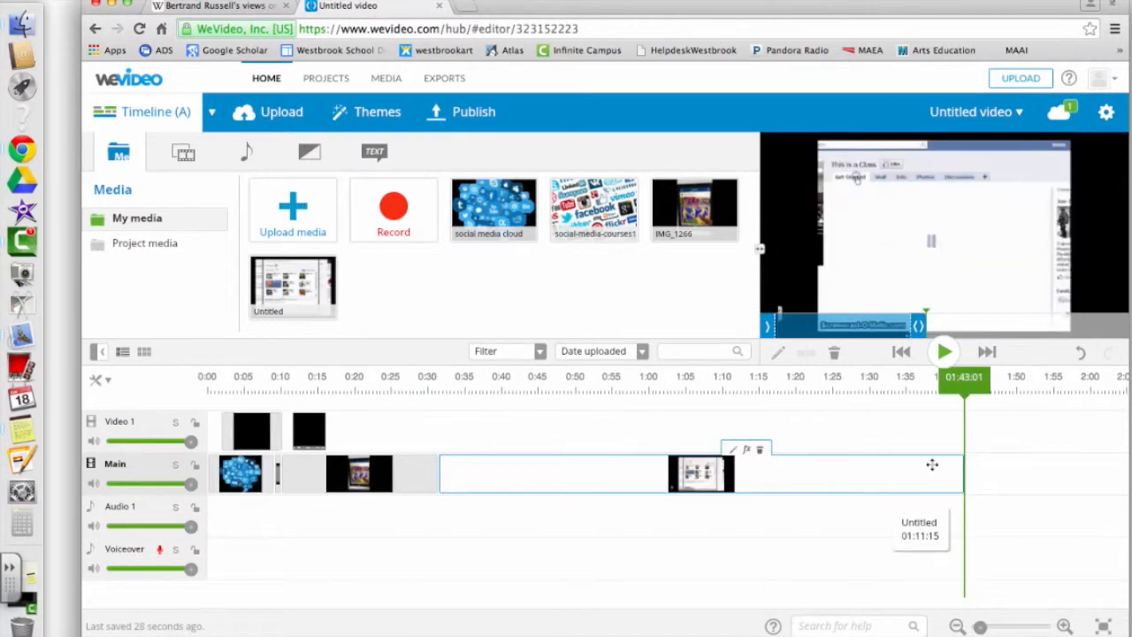
drag(963, 464, 584, 484)
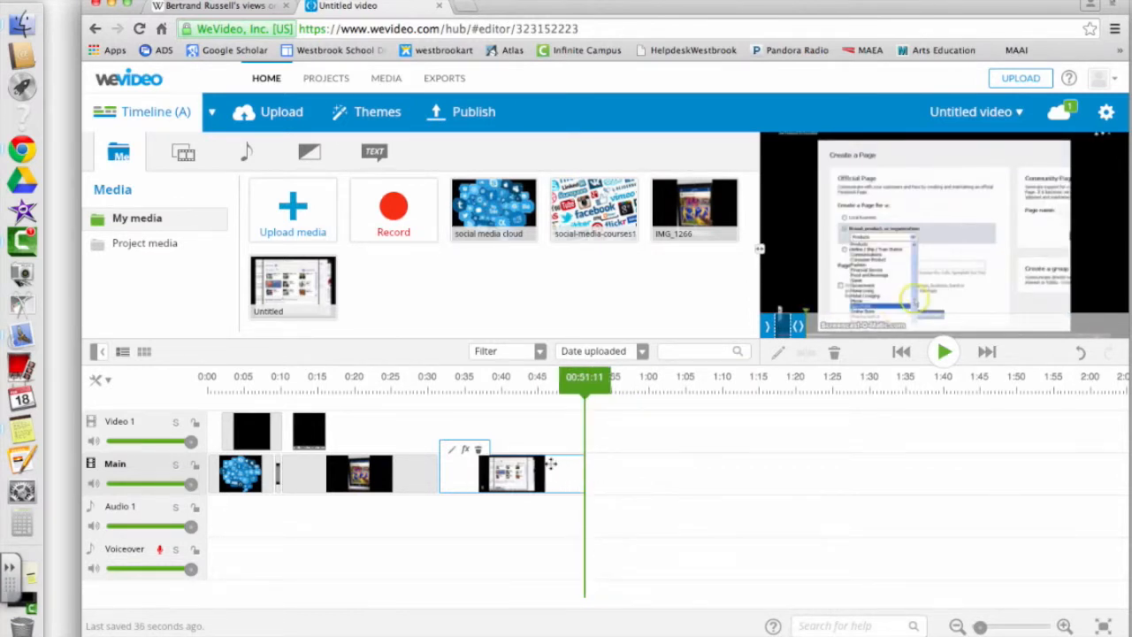
Step: Open the Untitled clip on the Main track for editing and enlarge its scale to 1.2
click(454, 455)
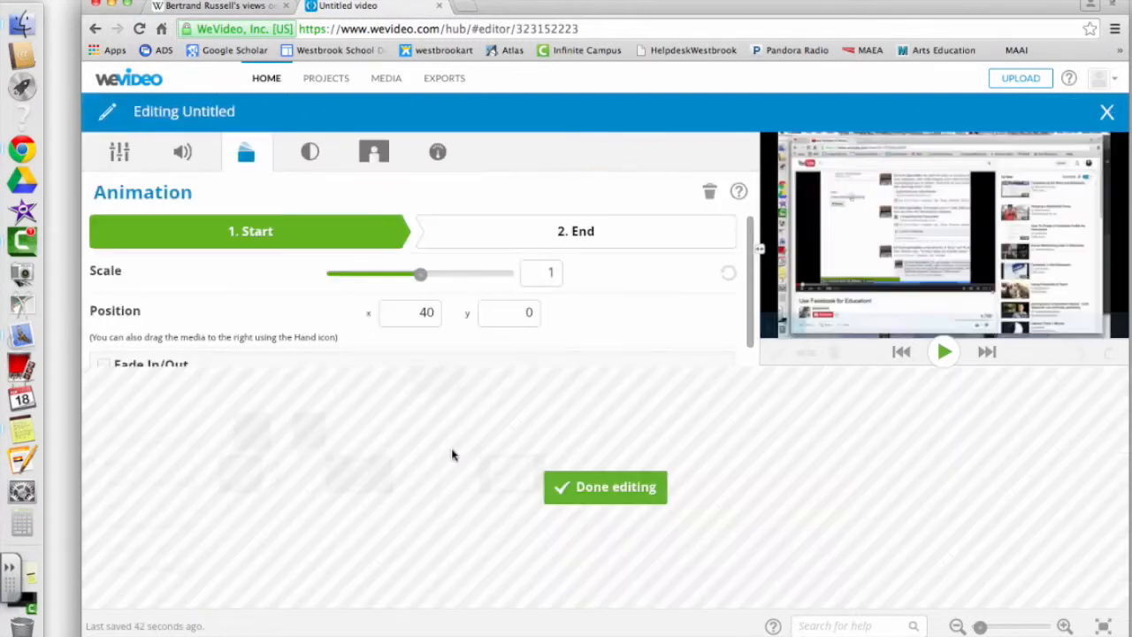
click(181, 159)
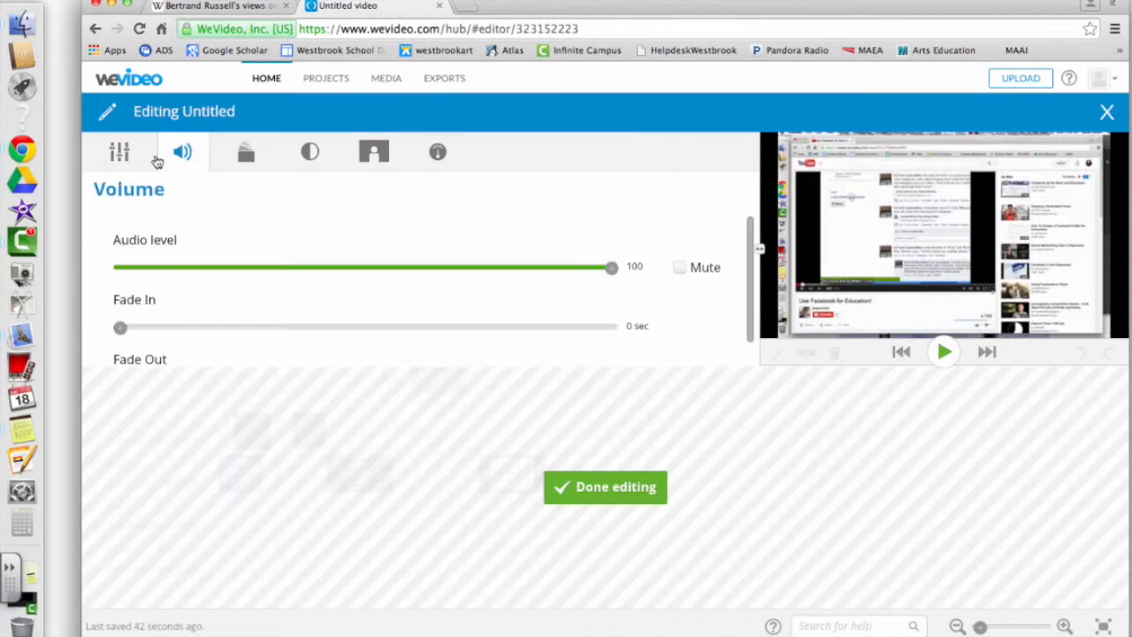
click(117, 160)
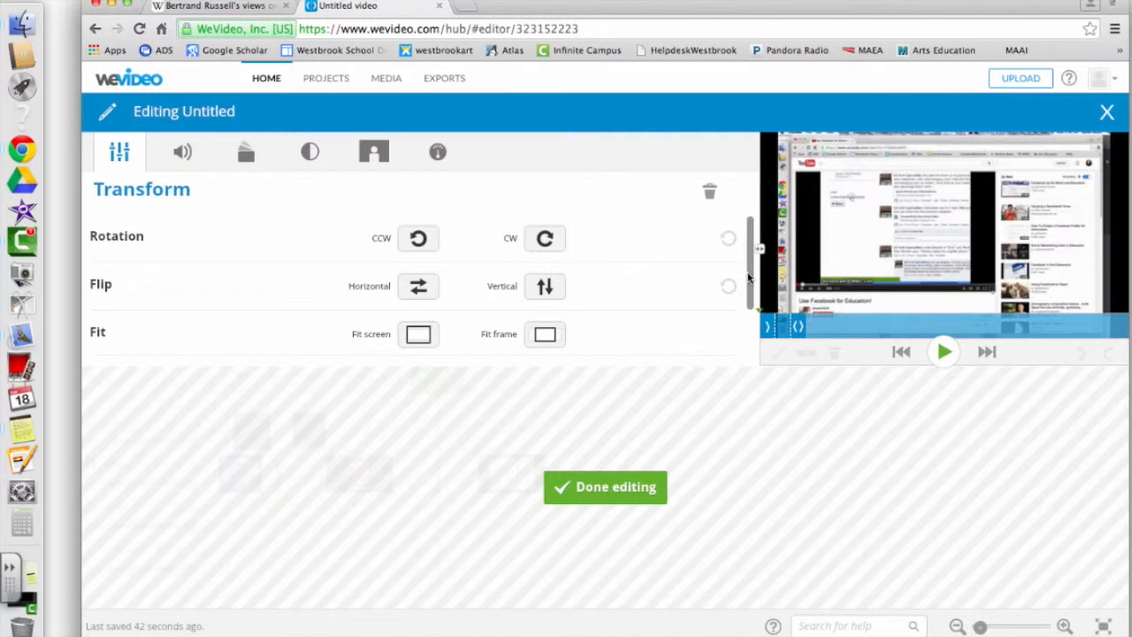
scroll(750, 323, down, 3)
scroll(750, 323, down, 1)
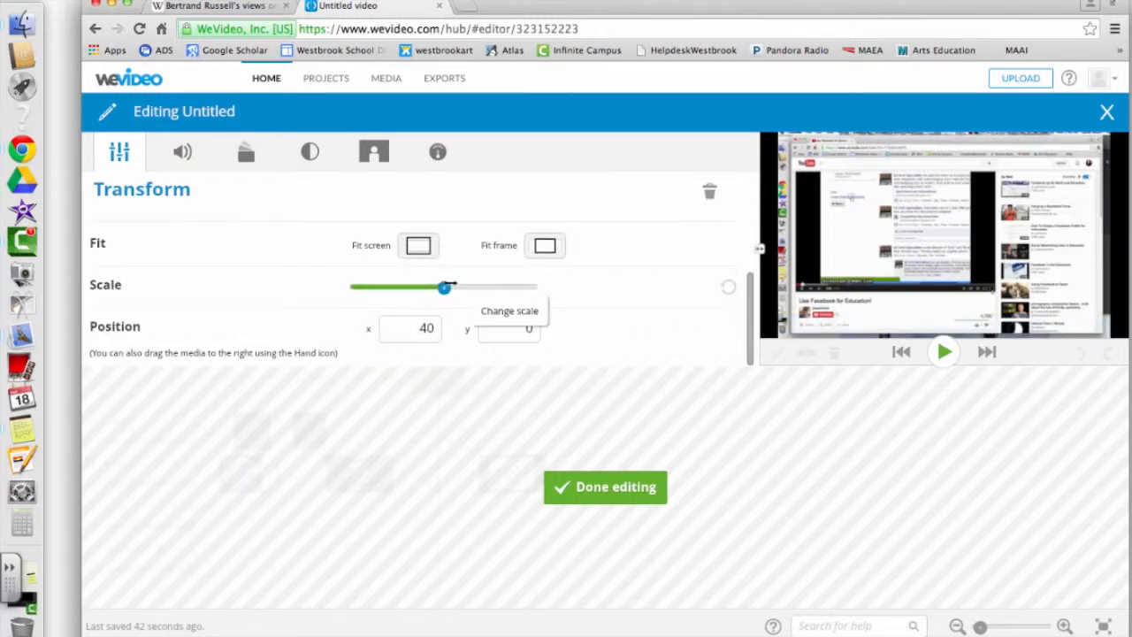
drag(444, 288, 448, 288)
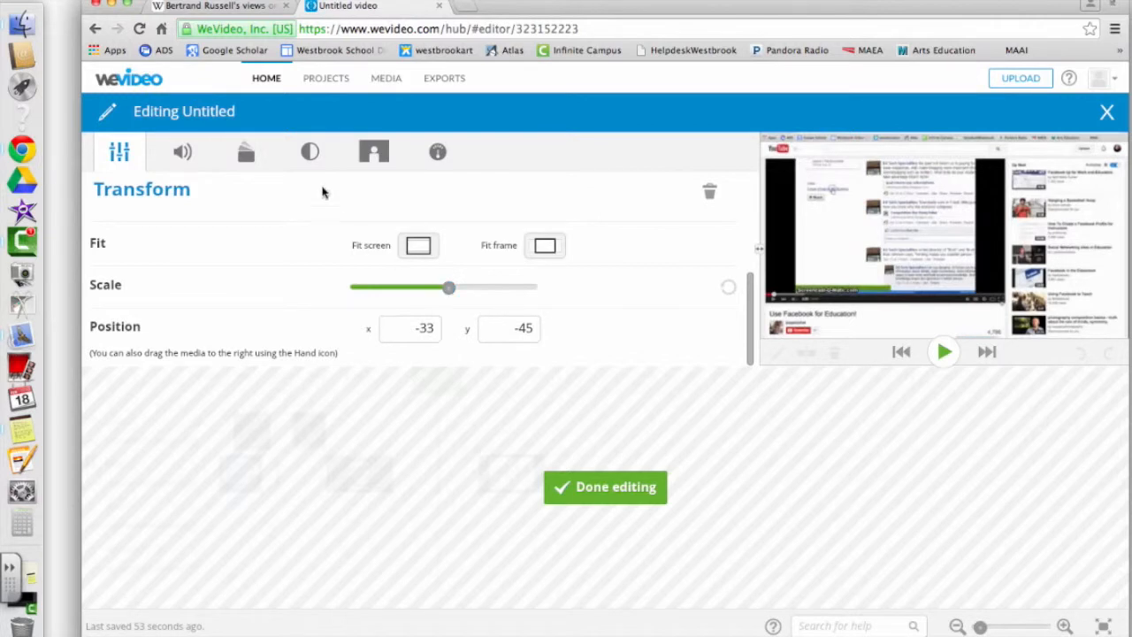
Step: Mute the Untitled clip's audio, look over its animation and color settings, and finish editing the clip
click(182, 160)
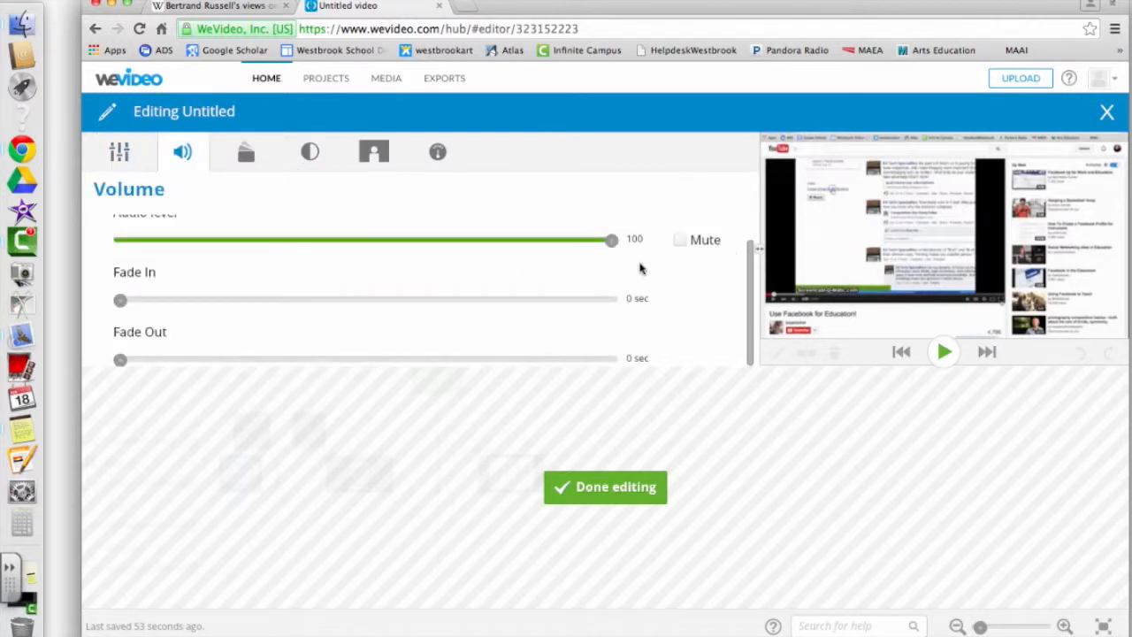
click(683, 240)
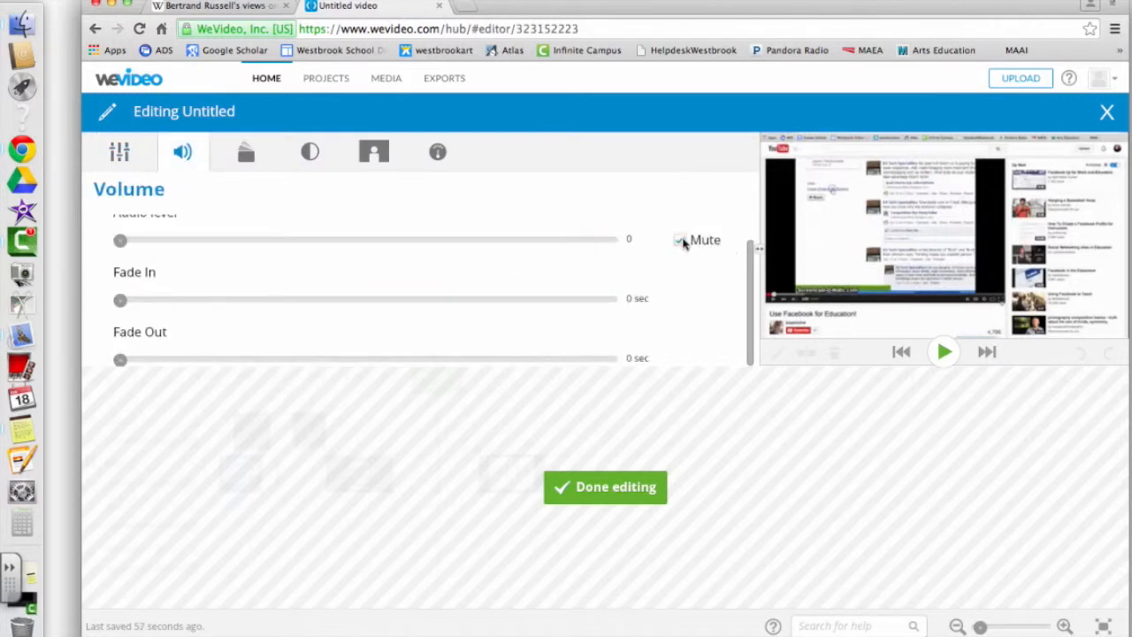
click(247, 159)
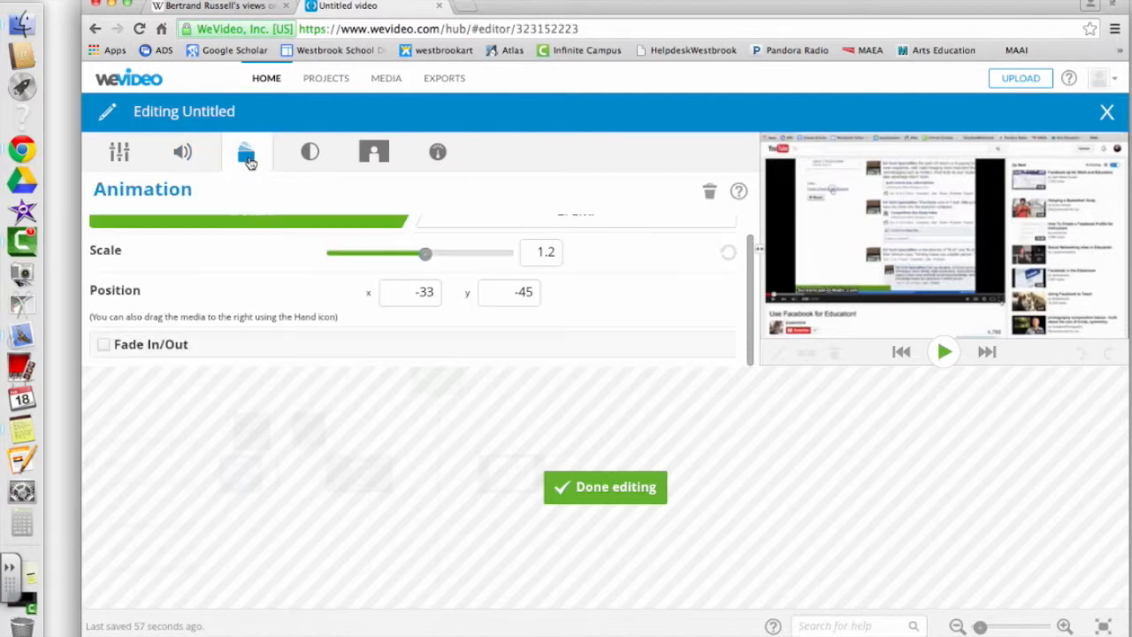
click(310, 156)
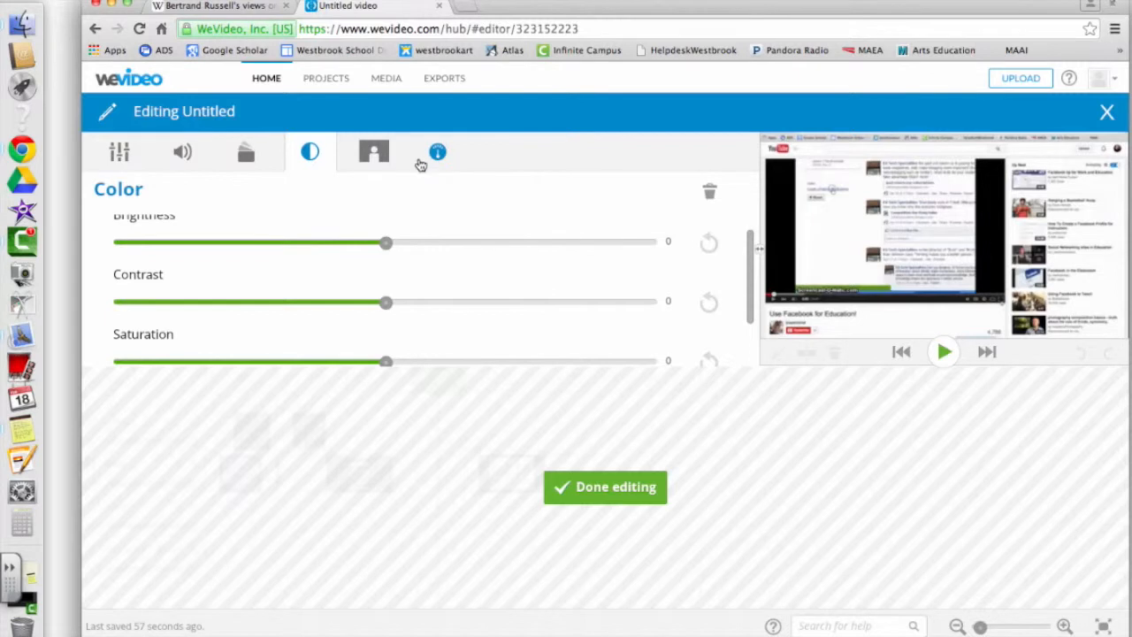
click(613, 501)
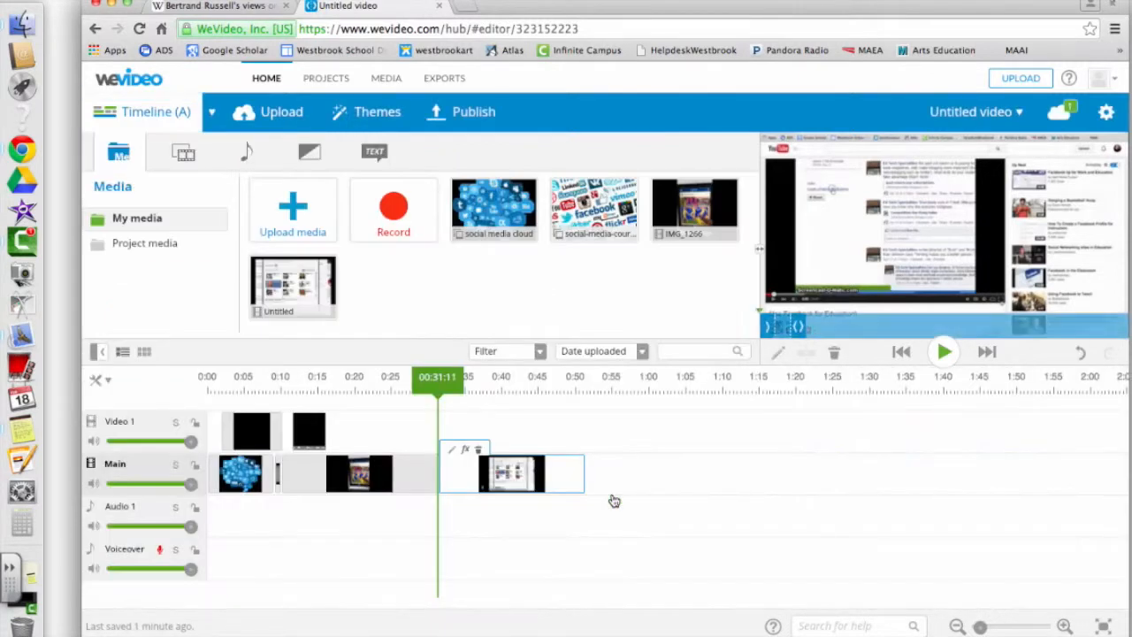
Step: Look over the effects available for the Untitled clip without applying any
click(467, 452)
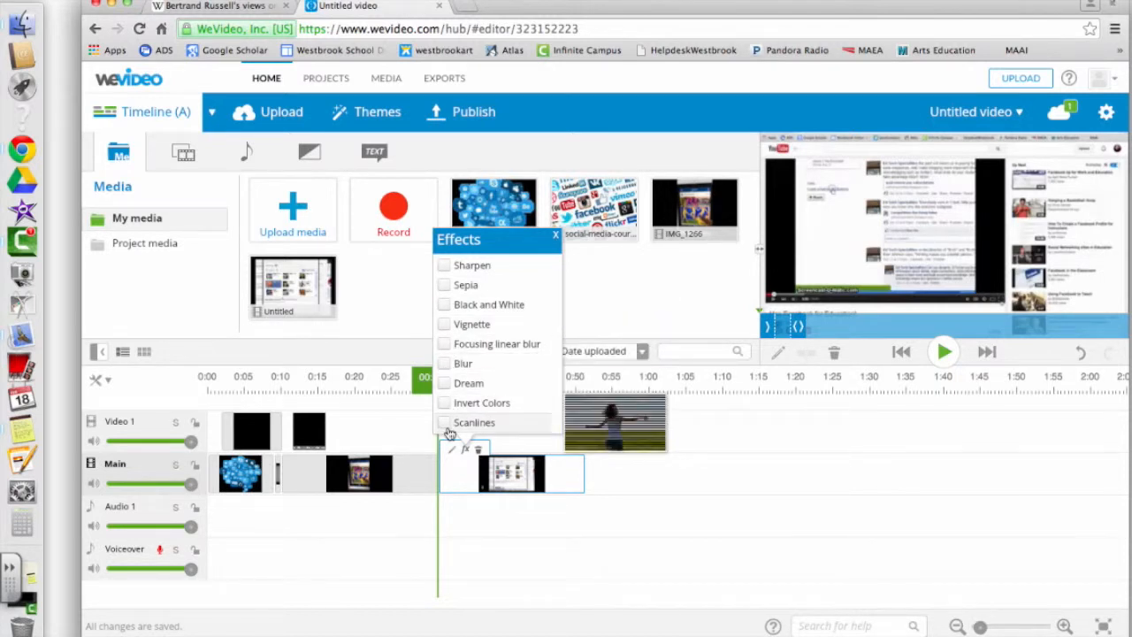
click(624, 484)
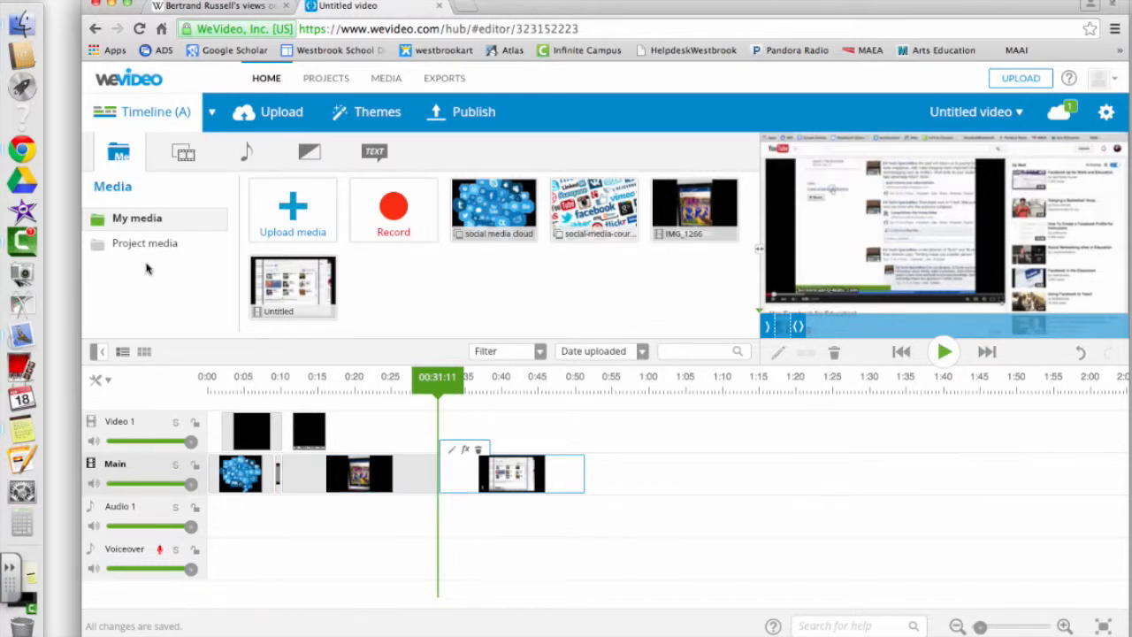
Step: Add a Subtitle 1 clip to the Video 1 track at 00:31:11, above the Untitled clip, and open its text properties
click(374, 154)
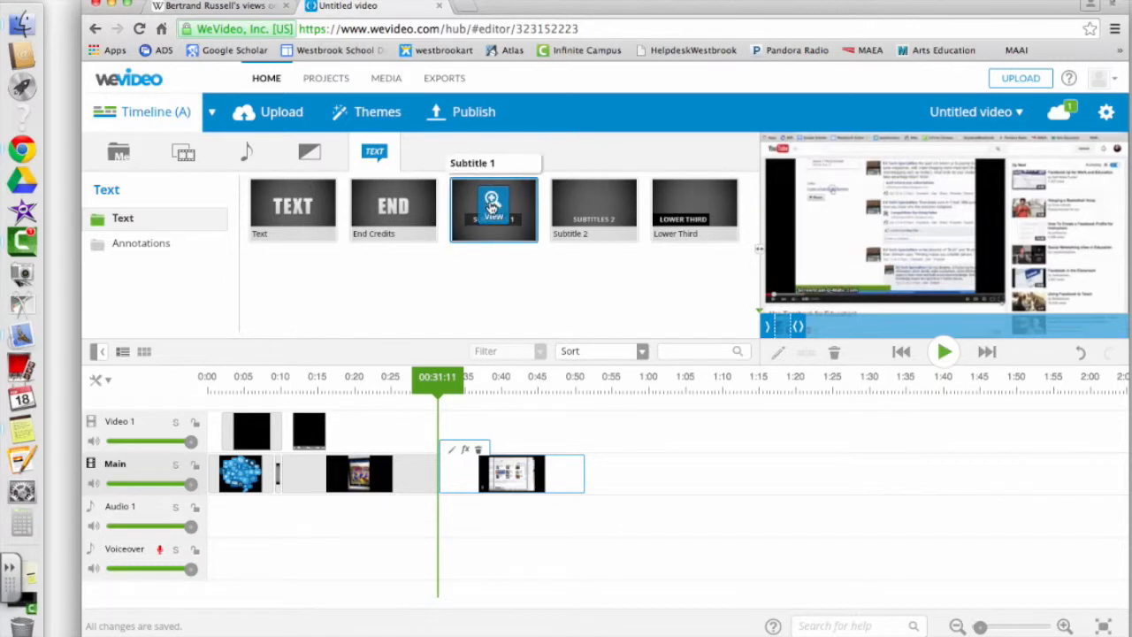
drag(493, 204, 469, 433)
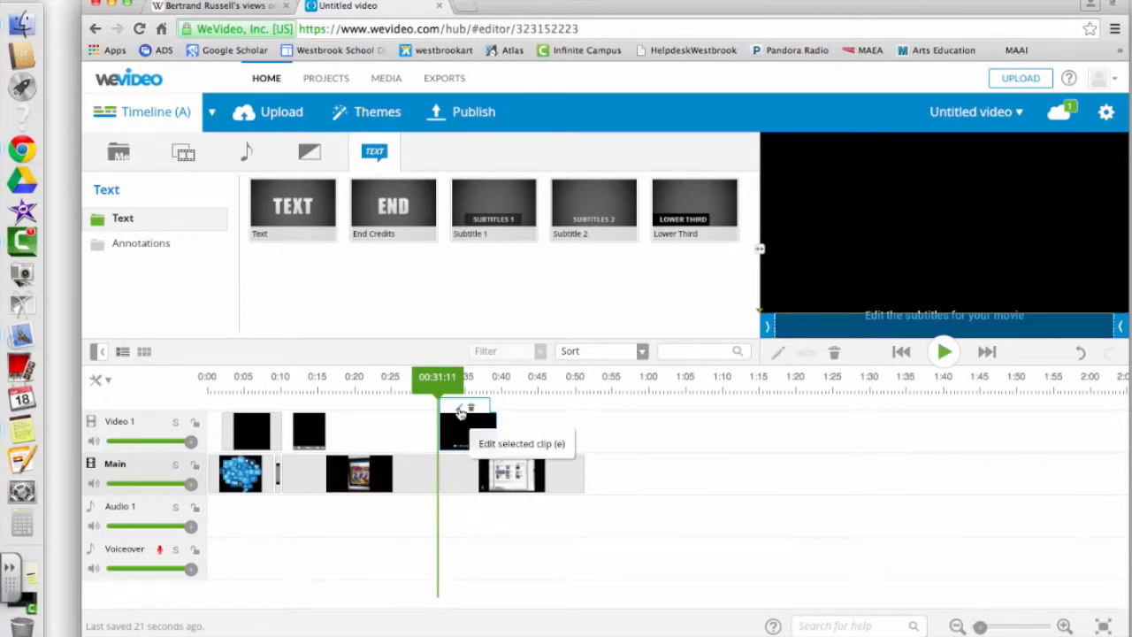
click(458, 408)
click(119, 152)
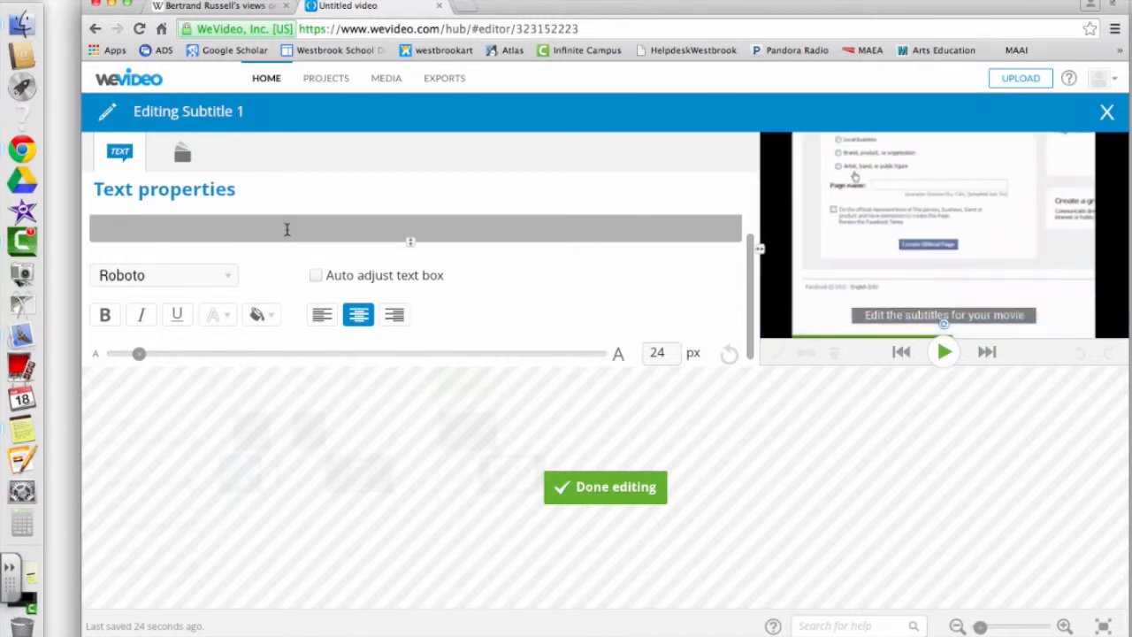
Step: Move the subtitle's text box from the lower edge up toward the middle of the video frame
key(BackSpace)
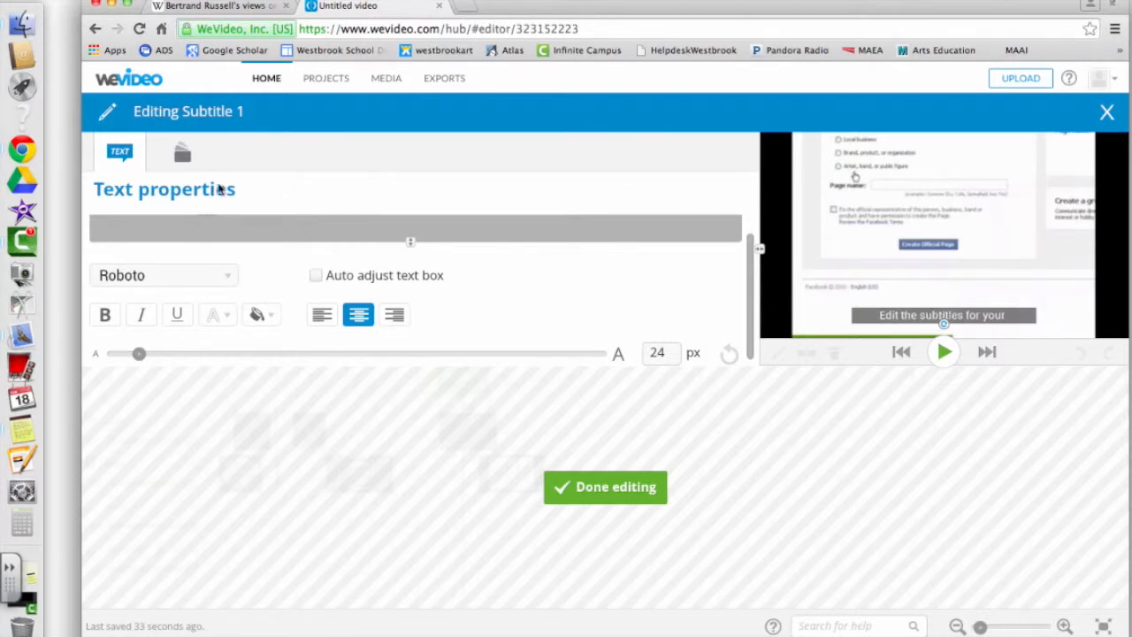
mouse_move(944, 334)
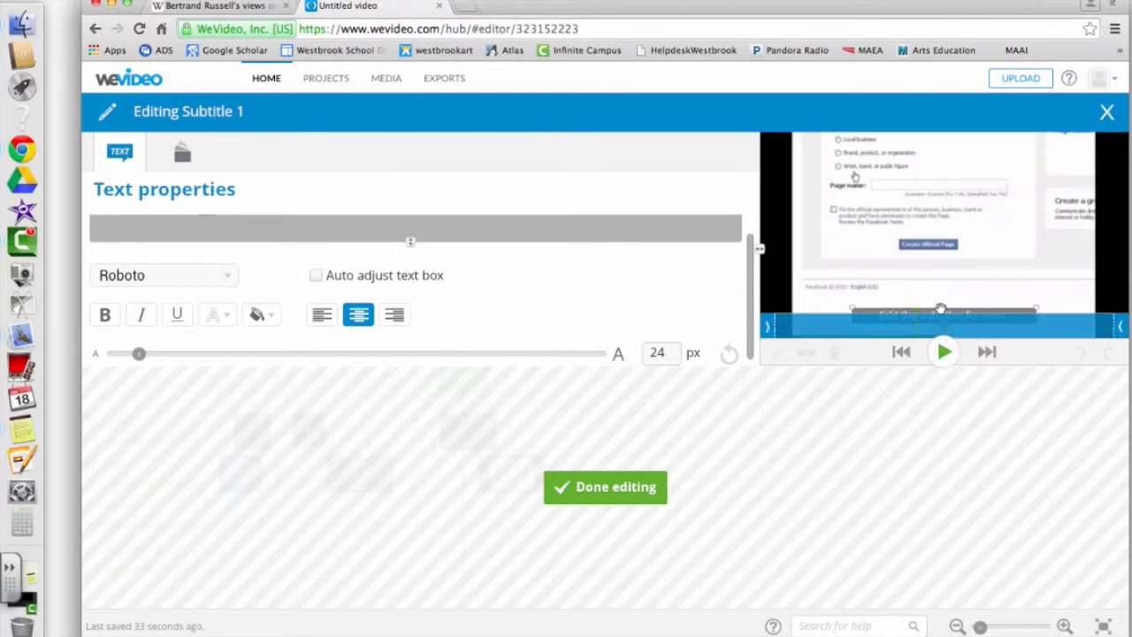
drag(940, 310, 908, 218)
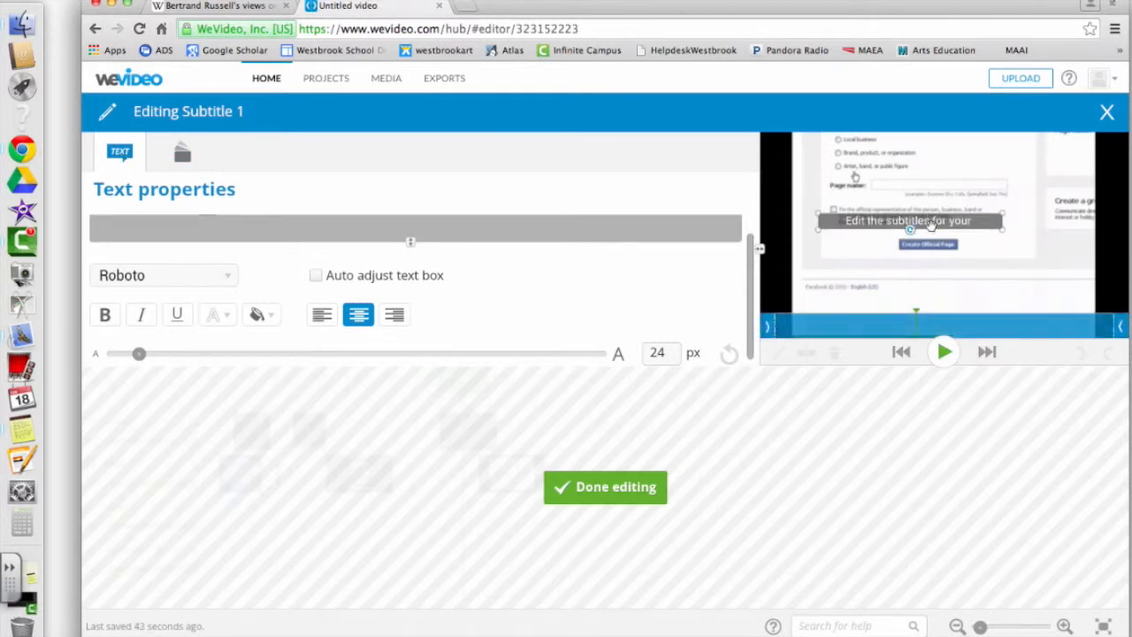
drag(912, 228, 910, 289)
Step: Try the Cantata One font and left alignment on the placeholder subtitle text, then center the text again
click(156, 277)
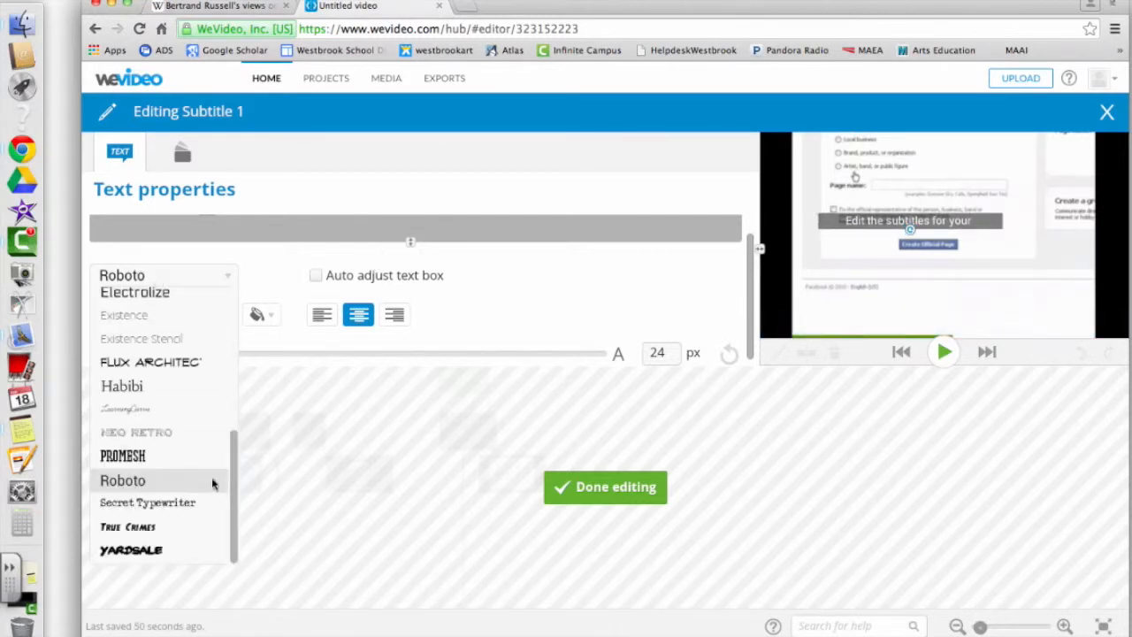
drag(234, 467, 235, 409)
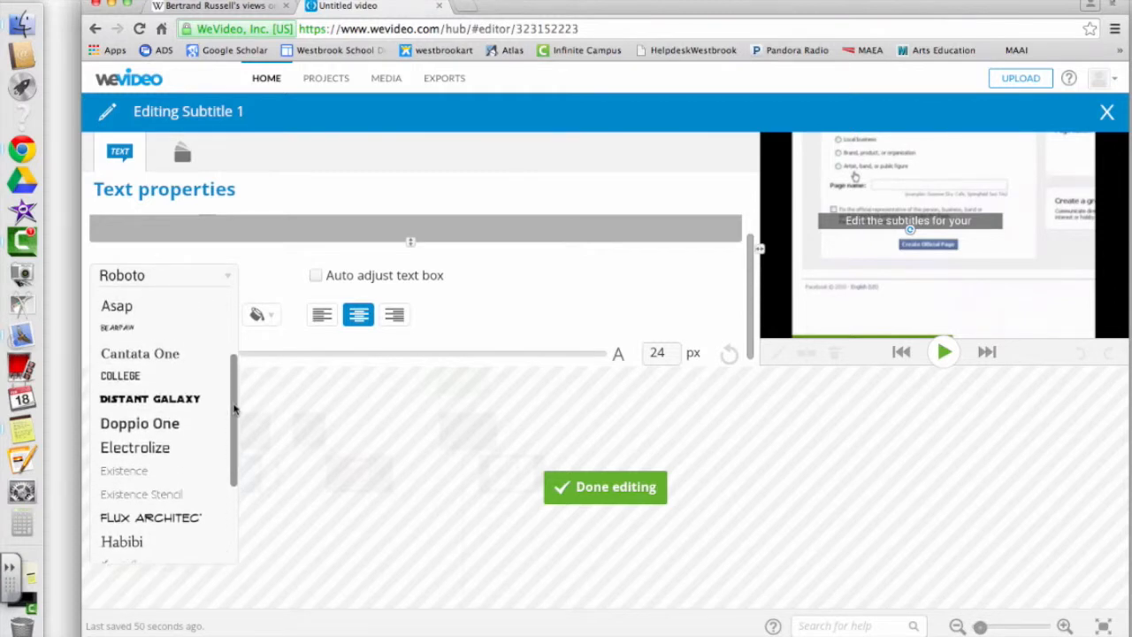
click(177, 354)
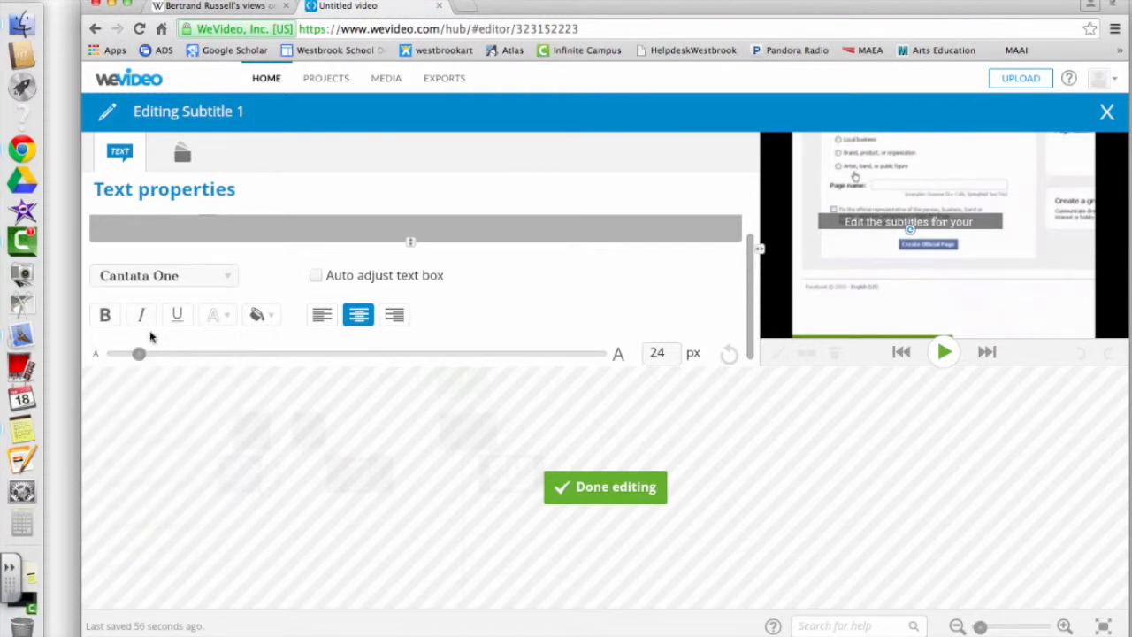
click(321, 317)
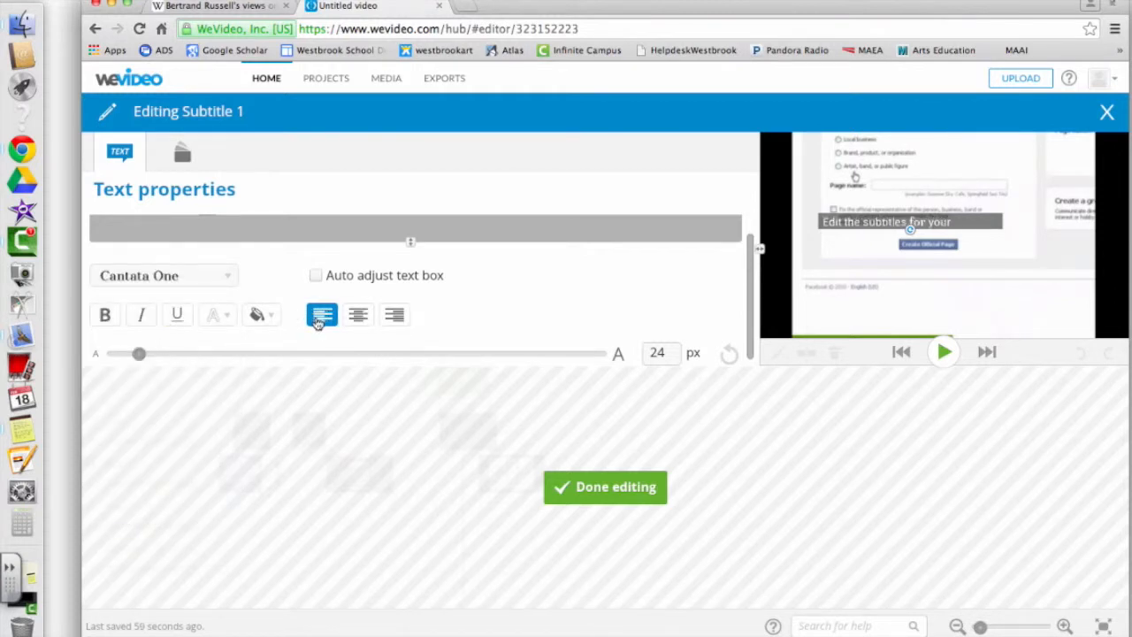
click(356, 317)
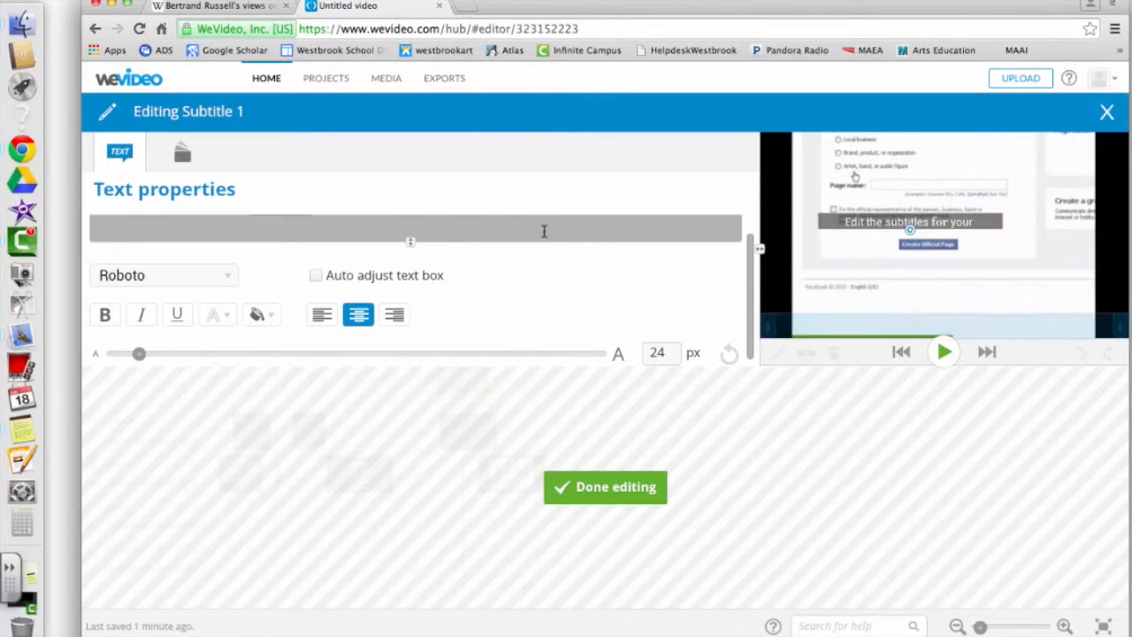
Step: Replace the placeholder subtitle text with "Facebook: pages, groups, events, sharing" and move its text box slightly down
drag(751, 314, 751, 299)
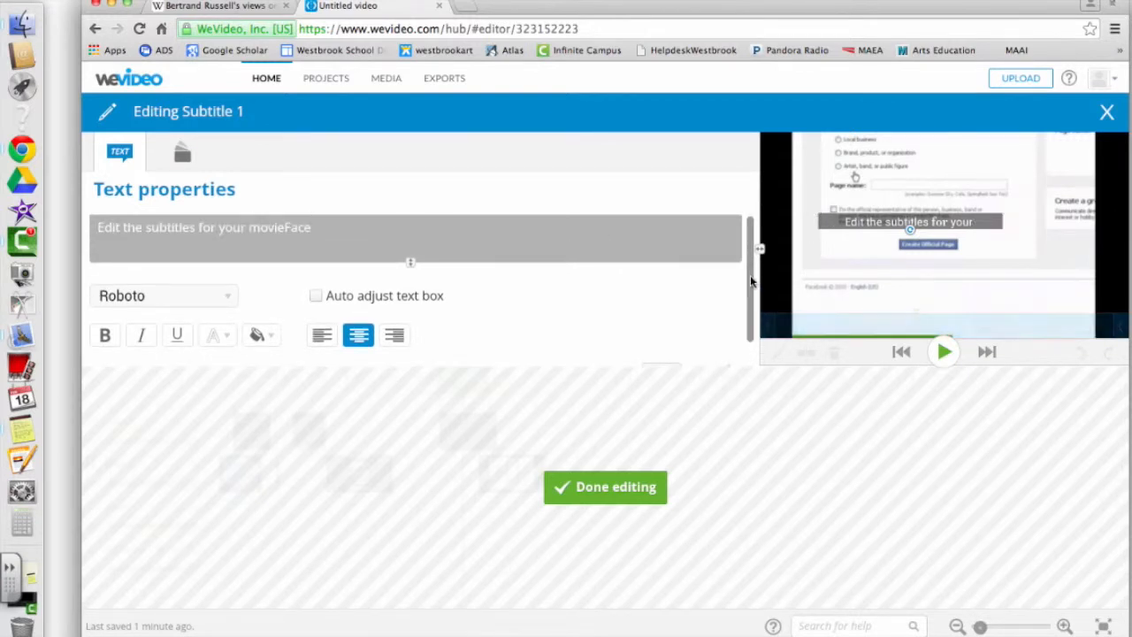
key(super+a)
key(BackSpace)
text(Fcebook:)
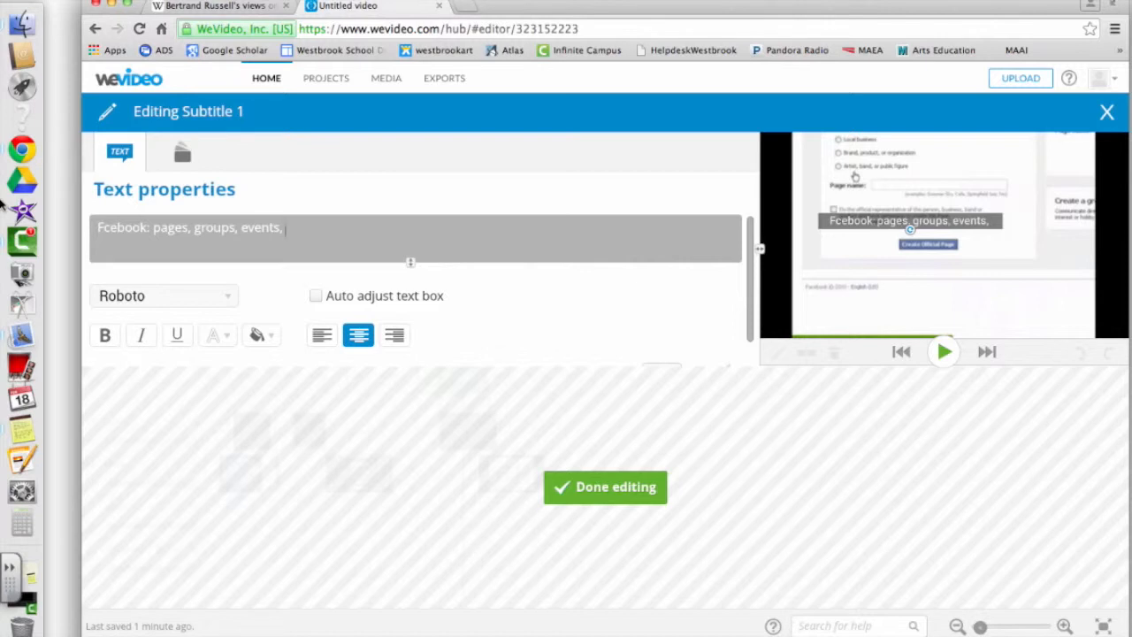
text(soci)
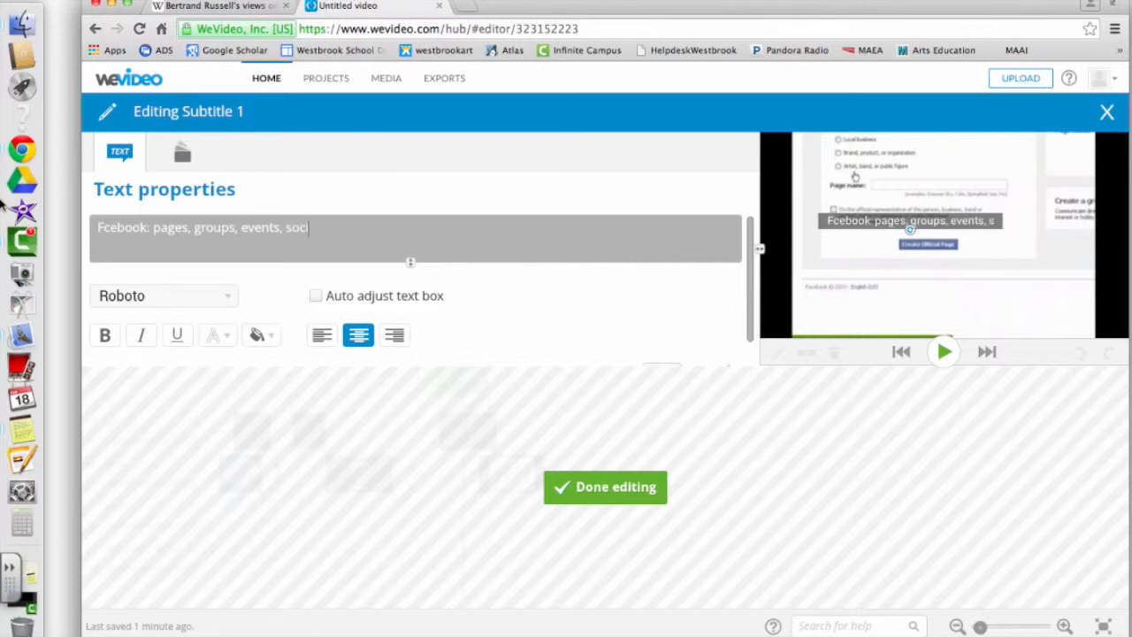
key(BackSpace)
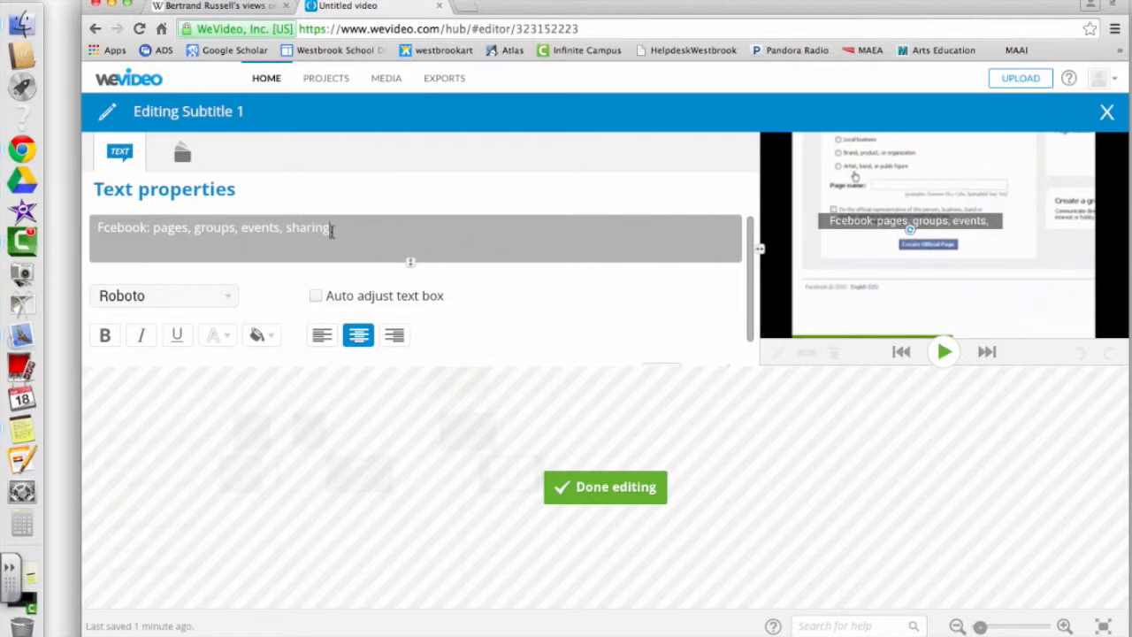
click(104, 229)
text(a)
mouse_move(872, 218)
mouse_move(866, 224)
mouse_down()
mouse_move(827, 298)
mouse_move(867, 238)
mouse_up()
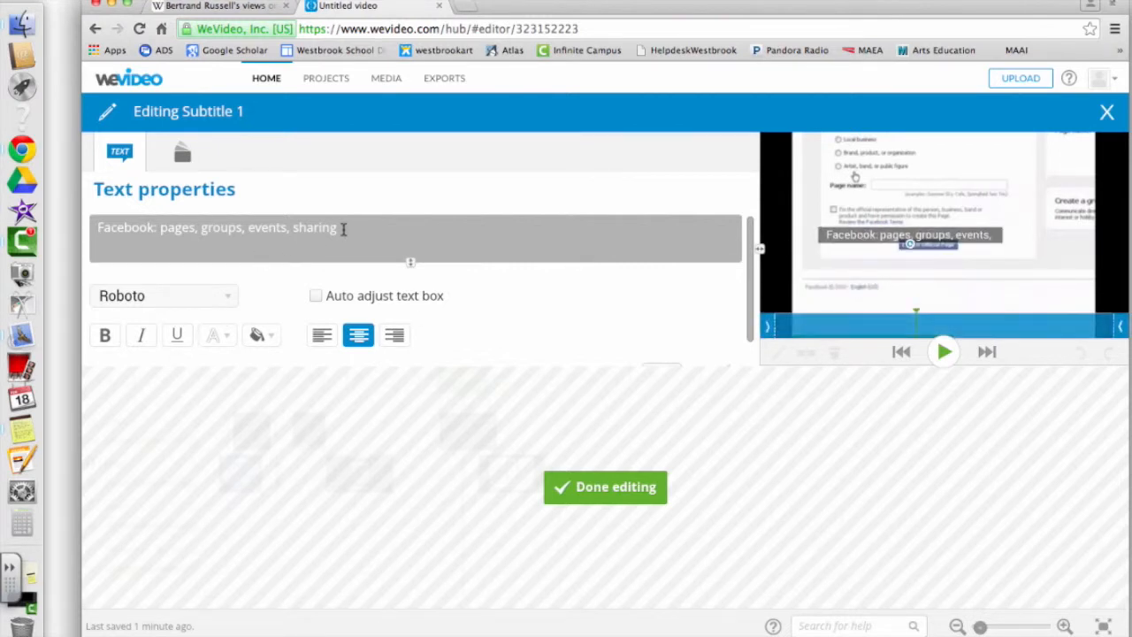
Step: Set the whole Facebook subtitle text in the Cantata One font and give it the light gray background color efefef
drag(344, 229, 95, 230)
click(225, 301)
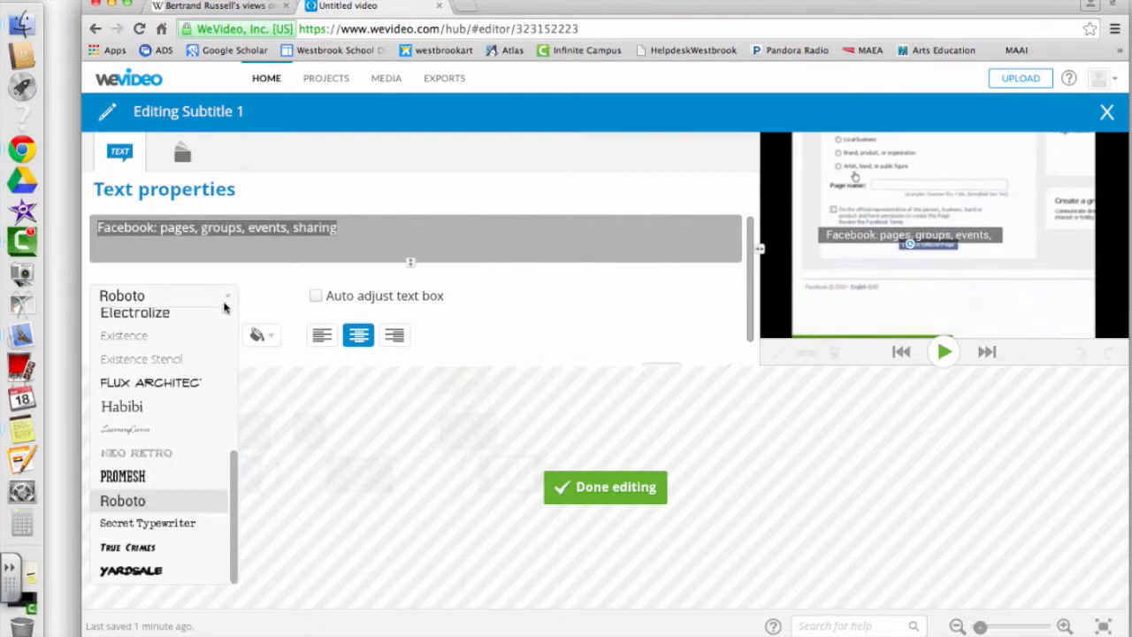
drag(232, 504, 232, 399)
click(174, 437)
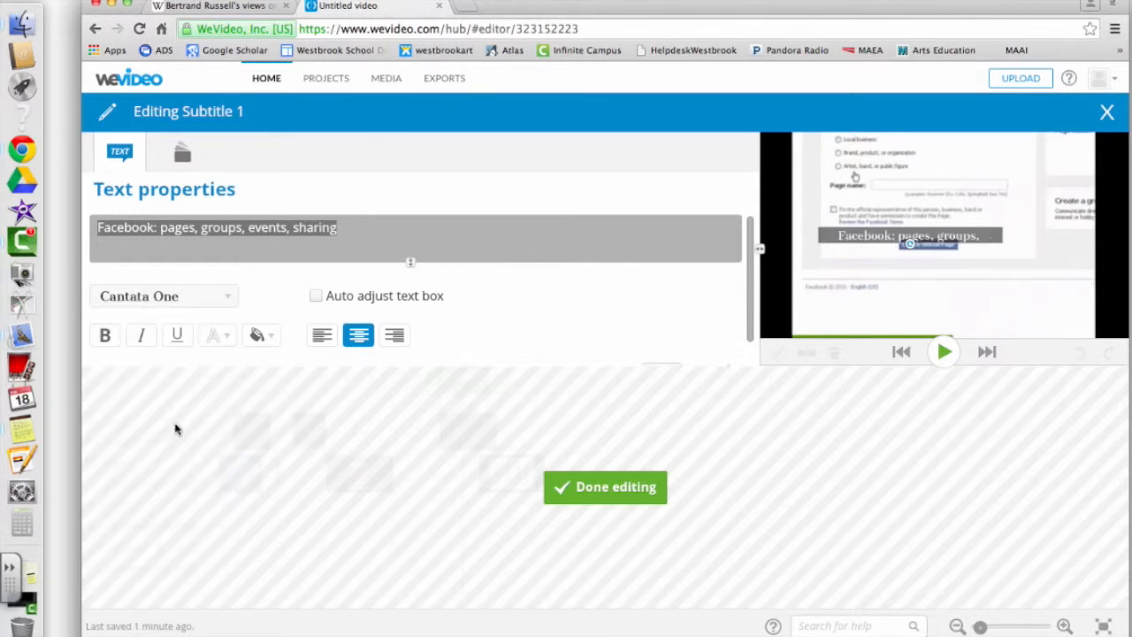
click(273, 335)
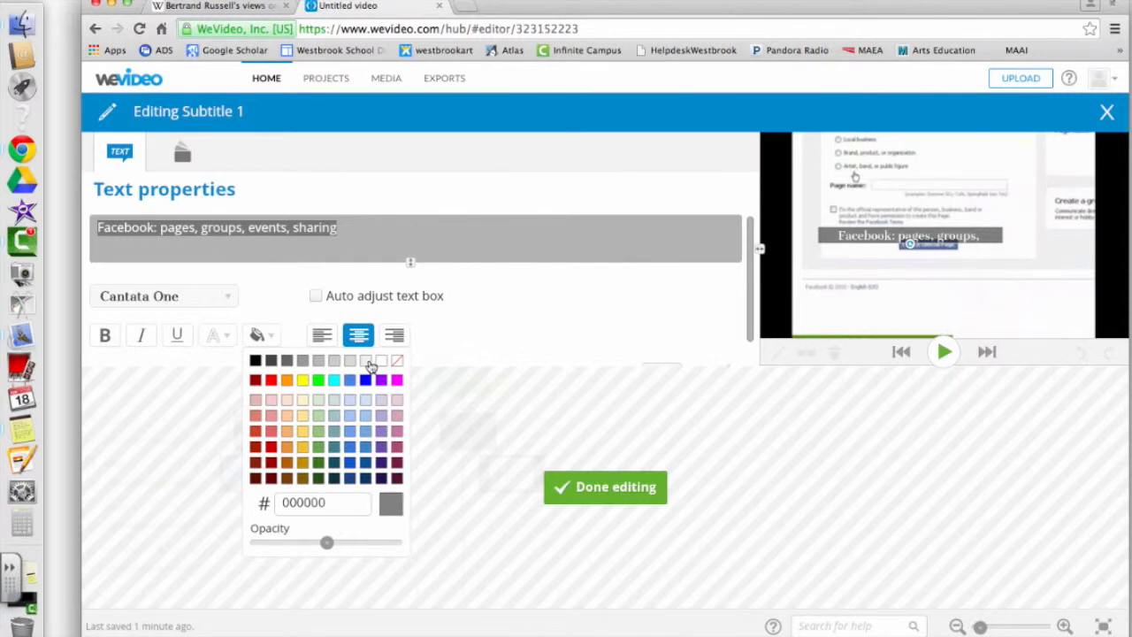
click(370, 361)
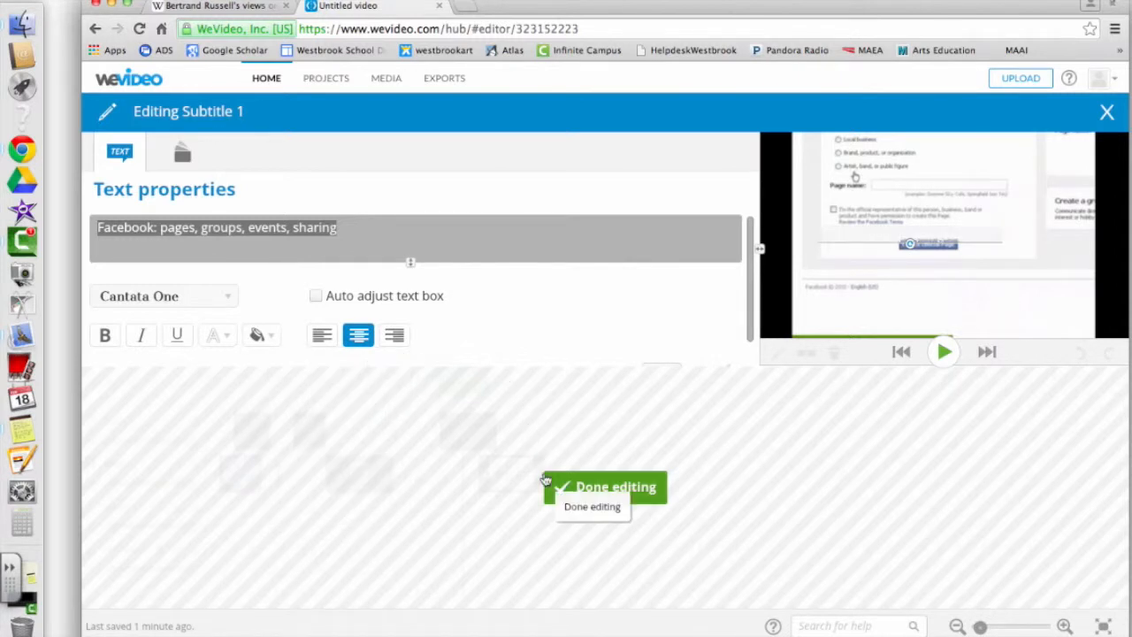
Step: Move the Facebook subtitle's text box to the video's lower-left corner and widen it across the full frame
drag(852, 236, 793, 315)
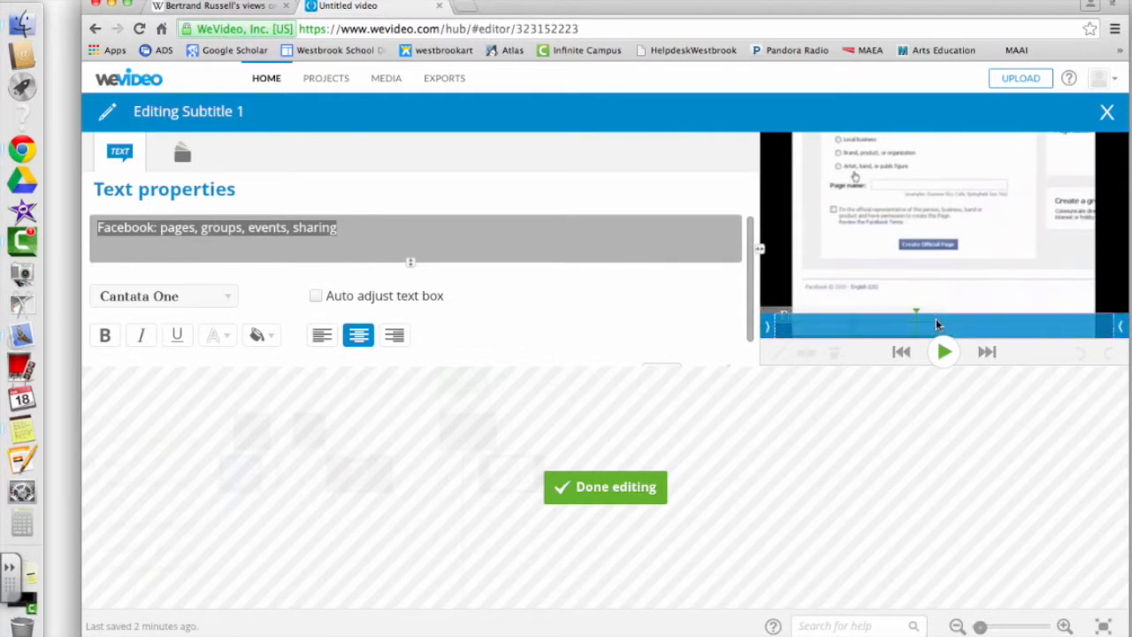
drag(946, 307, 1126, 300)
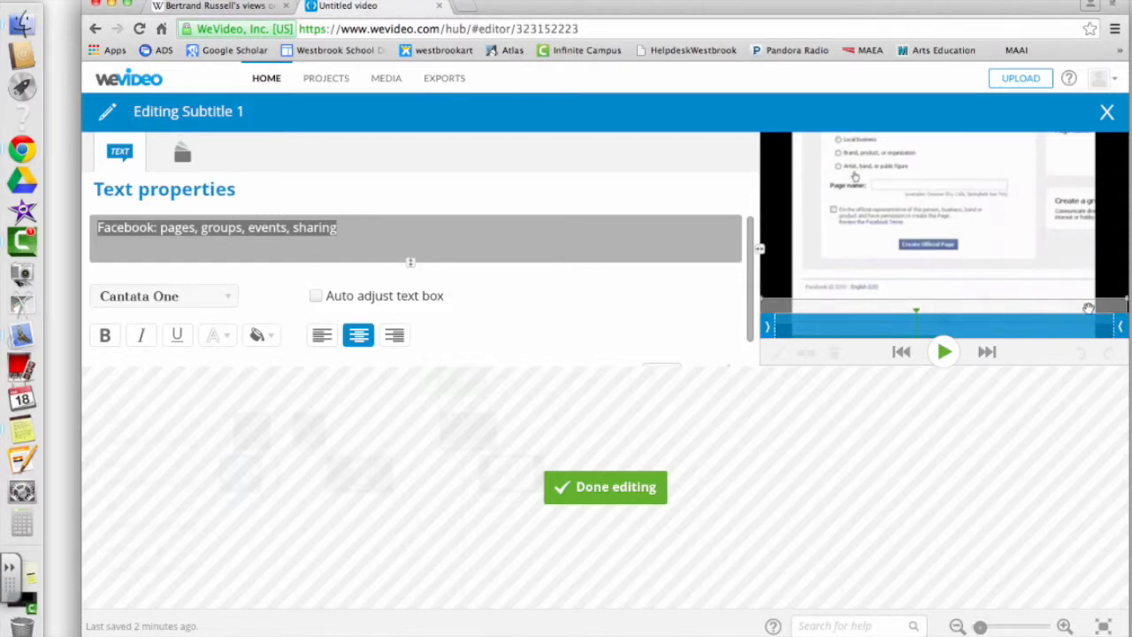
Step: Change the Facebook subtitle's background color to a darker gray and finish editing the subtitle
click(260, 336)
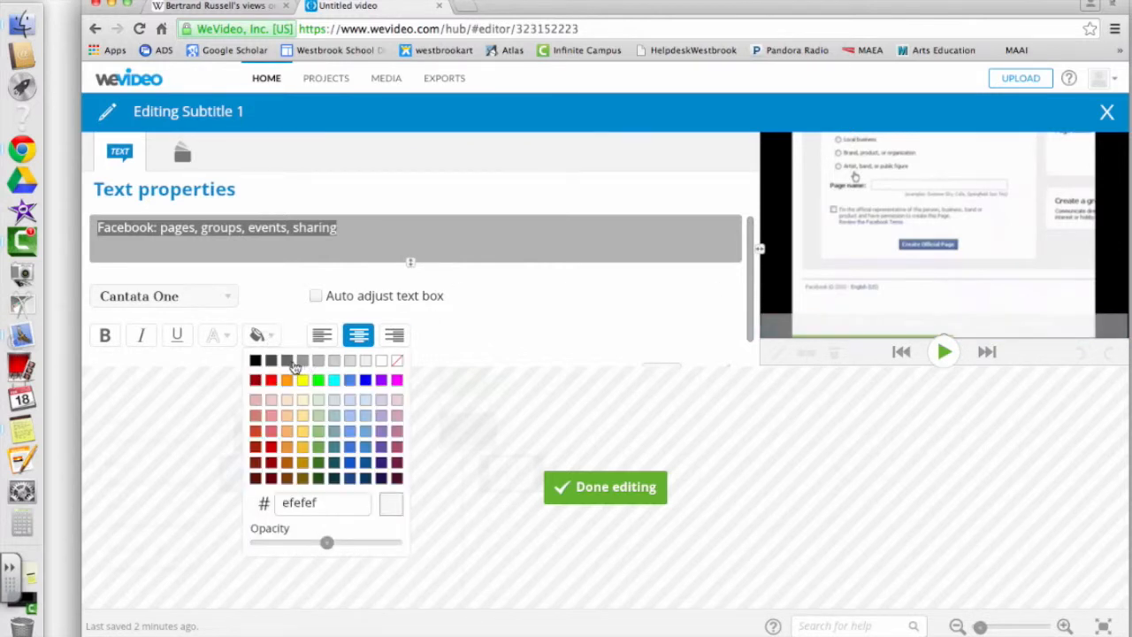
click(288, 367)
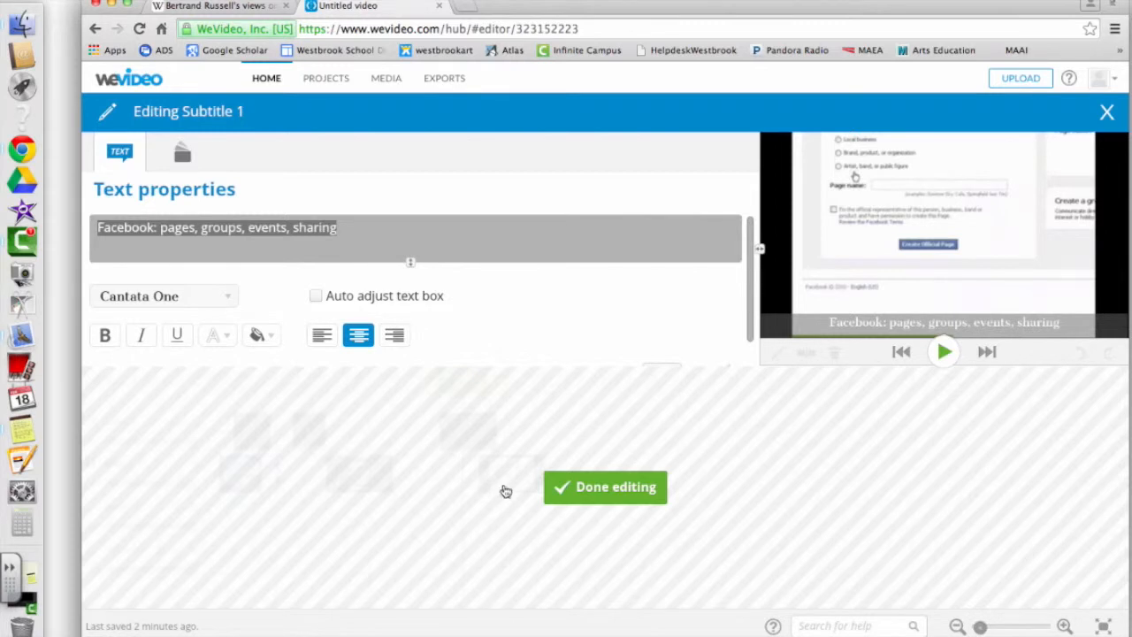
click(580, 486)
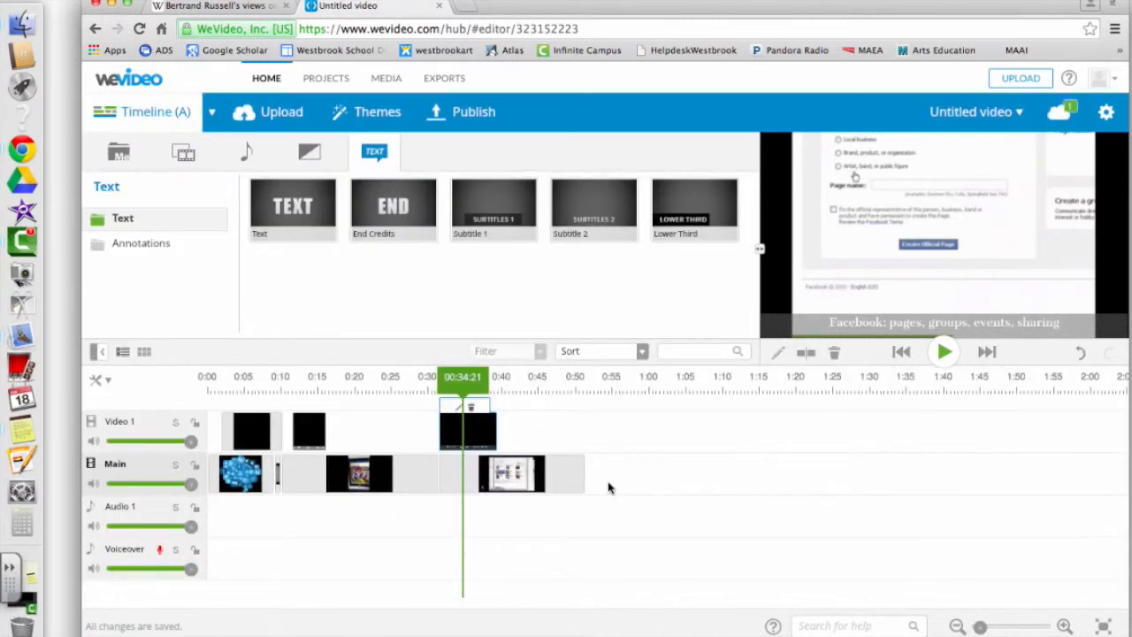
Step: Trim the Facebook subtitle clip to end at about 00:35:04 and add a Cross blur transition between the two main-track video clips beneath it
drag(496, 430, 465, 431)
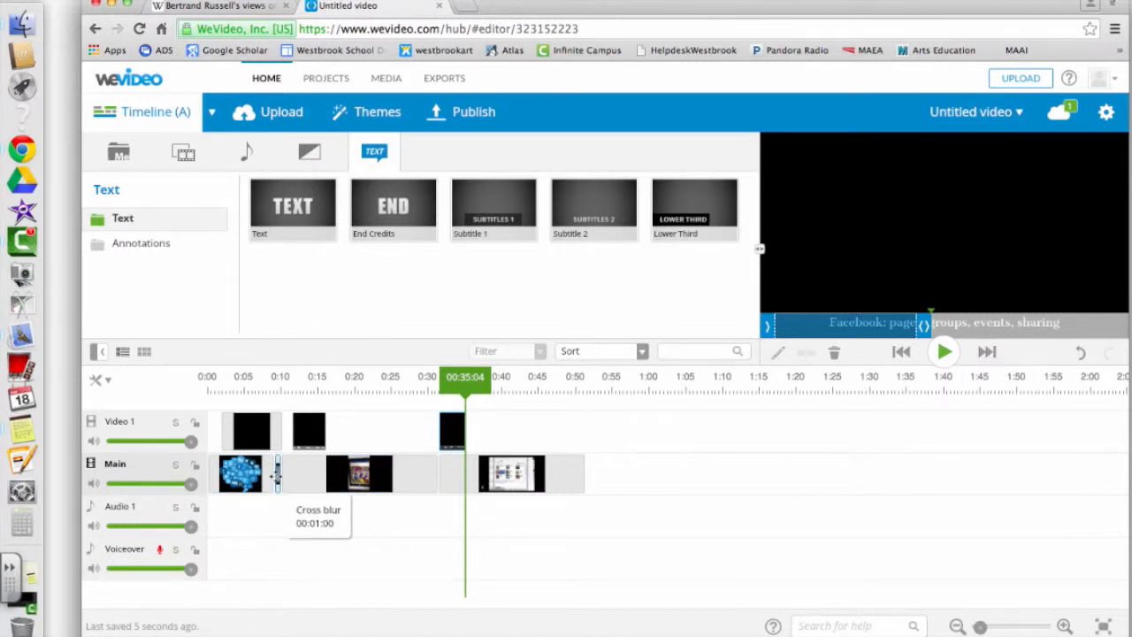
click(308, 156)
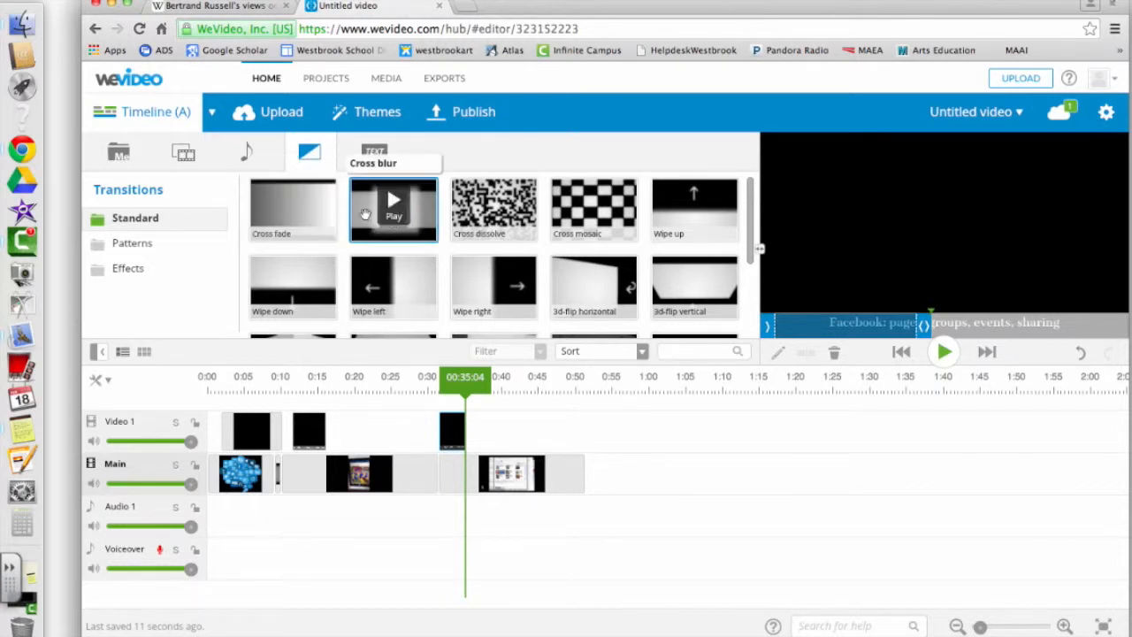
drag(368, 226, 479, 491)
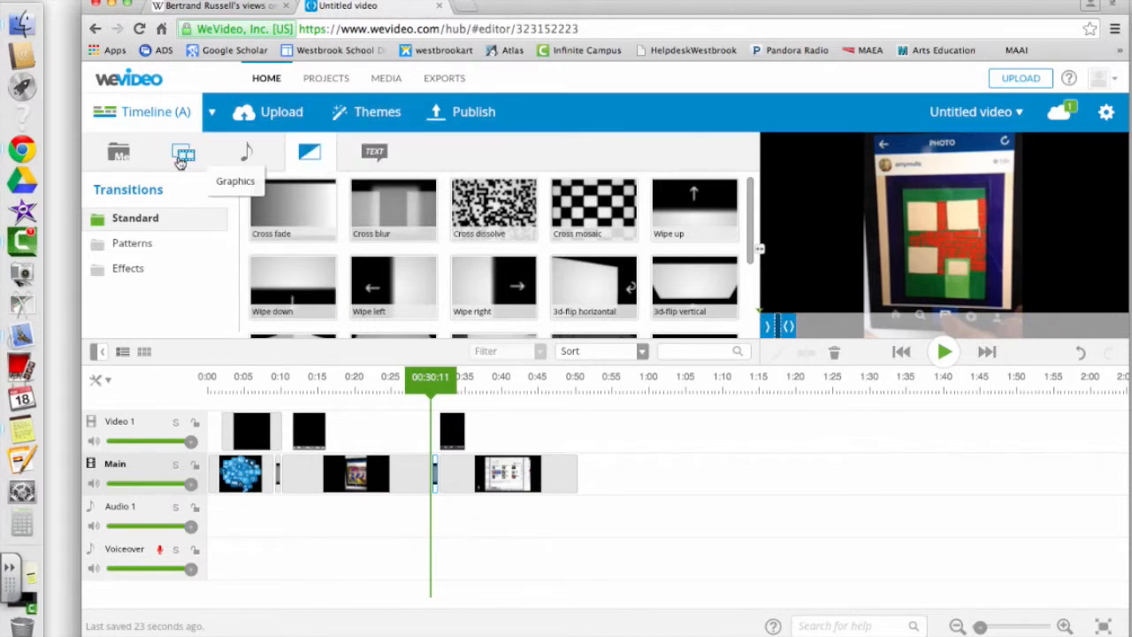
Step: Add the social-media-courses1 image at the end of the Main track and extend it to end at about 00:57:17
click(118, 153)
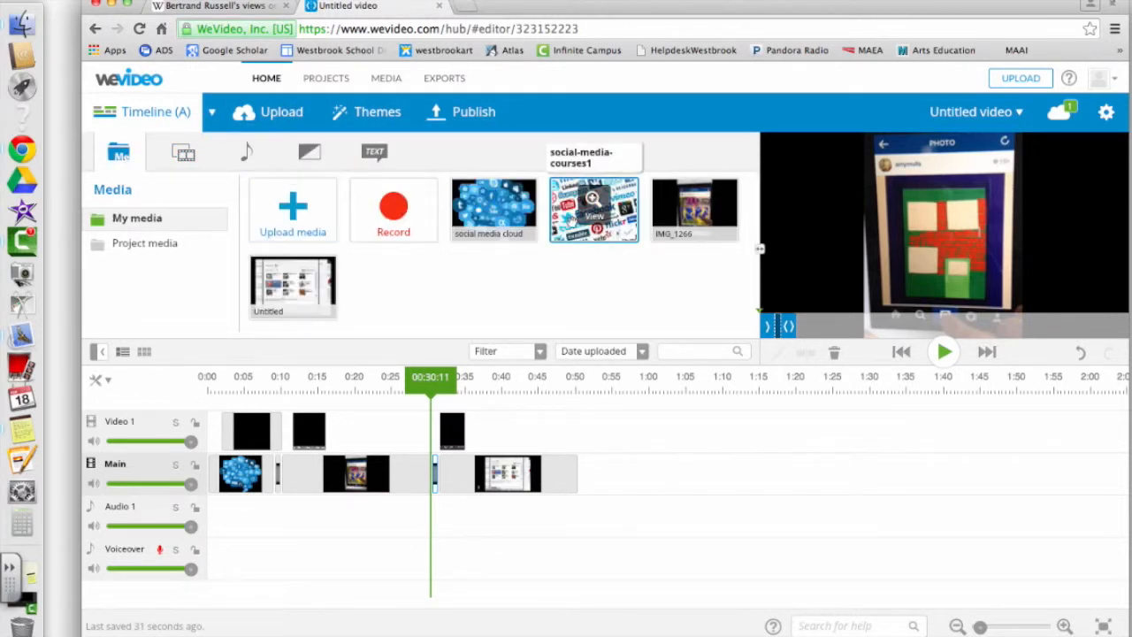
drag(560, 228, 618, 482)
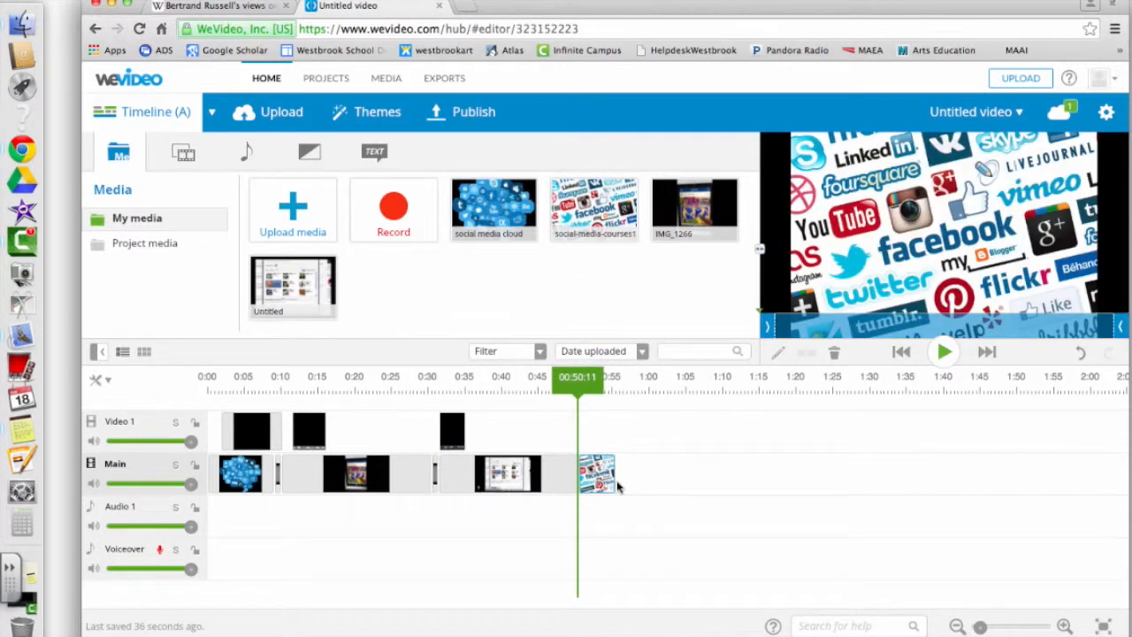
mouse_move(613, 476)
mouse_down()
mouse_move(642, 475)
mouse_move(630, 478)
mouse_up()
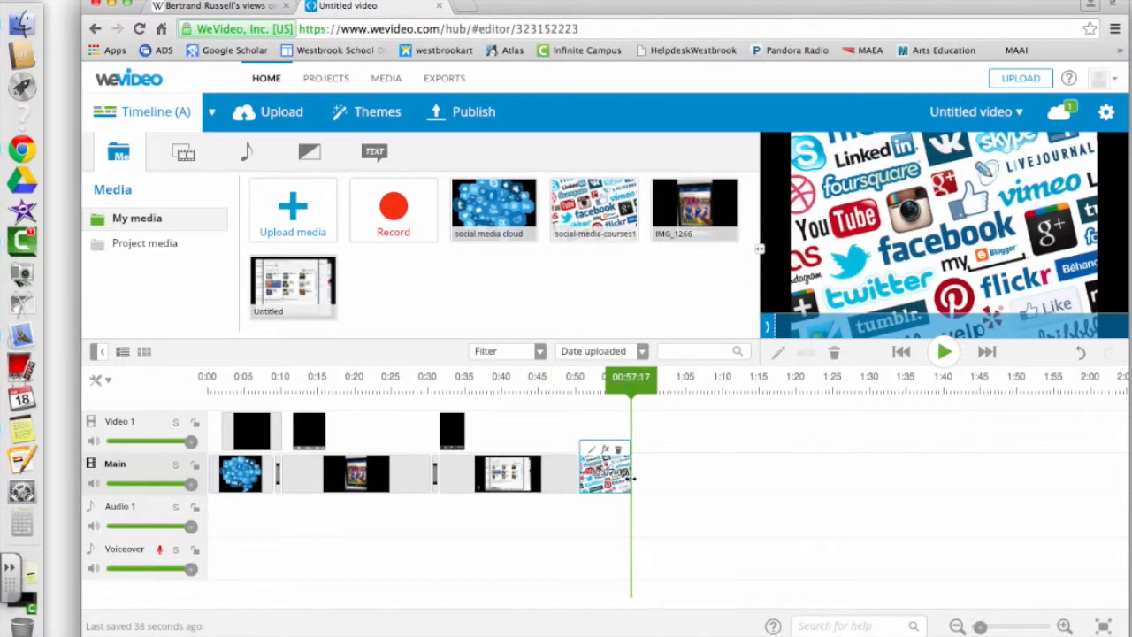
Step: Enable Fade In/Out on the social-media-courses1 image and set its end animation scale to 2.28
click(595, 450)
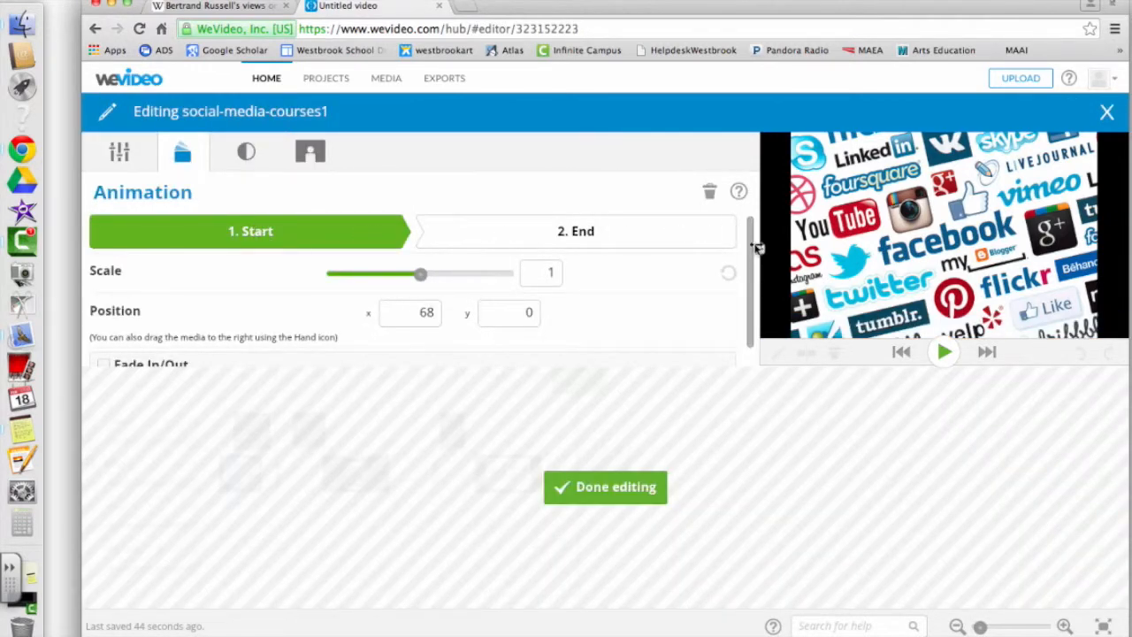
scroll(753, 250, down, 1)
click(105, 345)
click(467, 228)
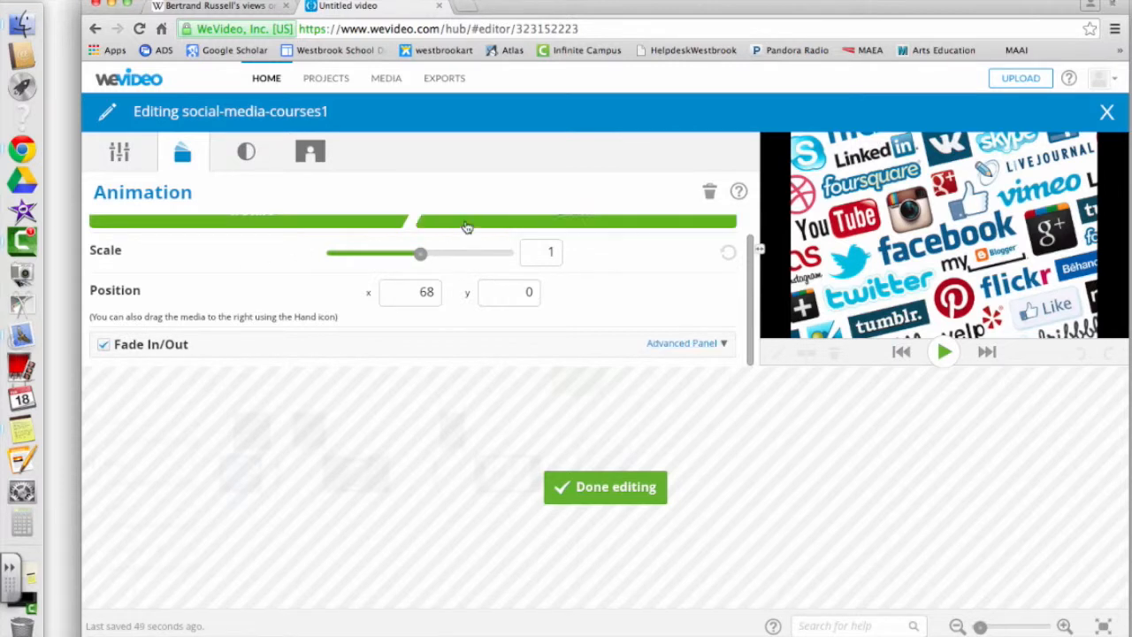
scroll(751, 263, up, 1)
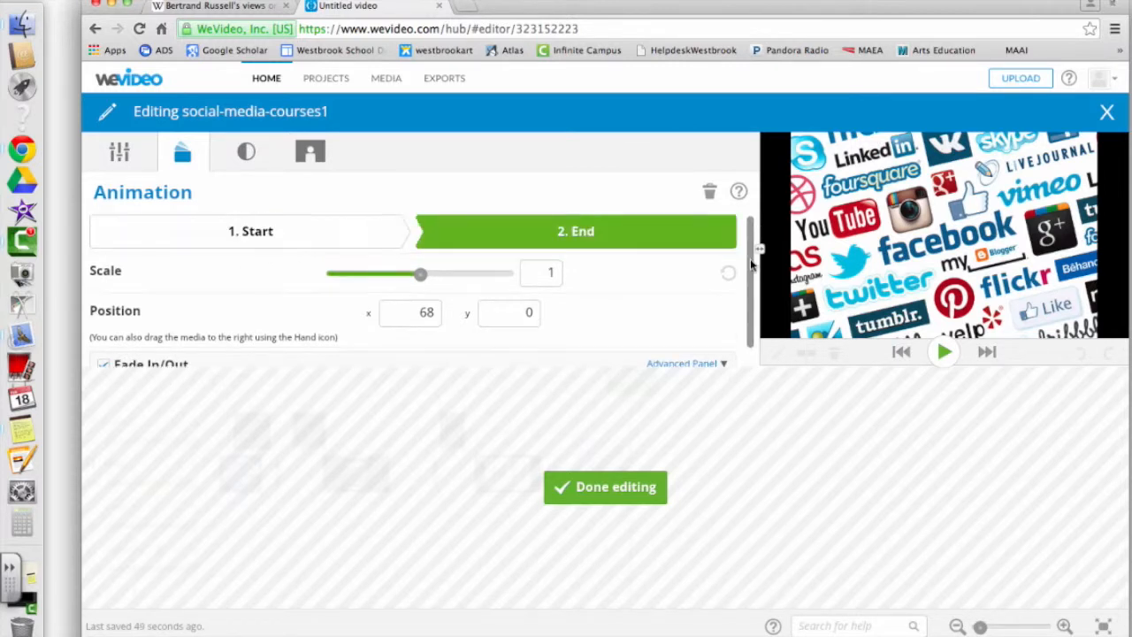
drag(420, 275, 450, 274)
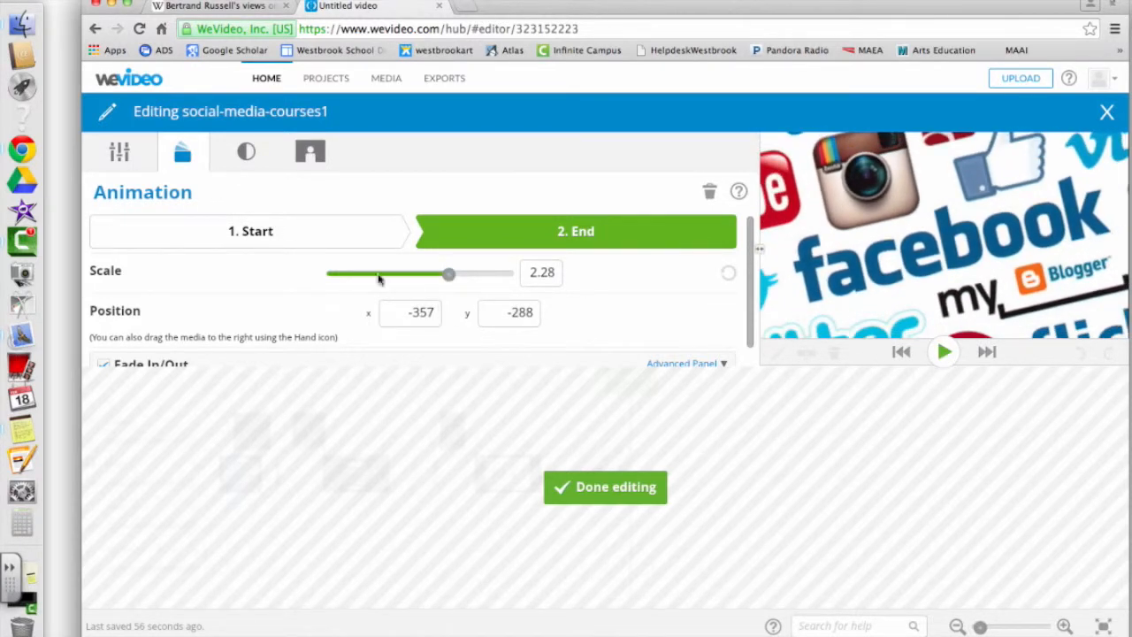
Step: Preview the image's zoom animation, review its Color and Transform settings, and close the clip editor
click(325, 243)
click(946, 353)
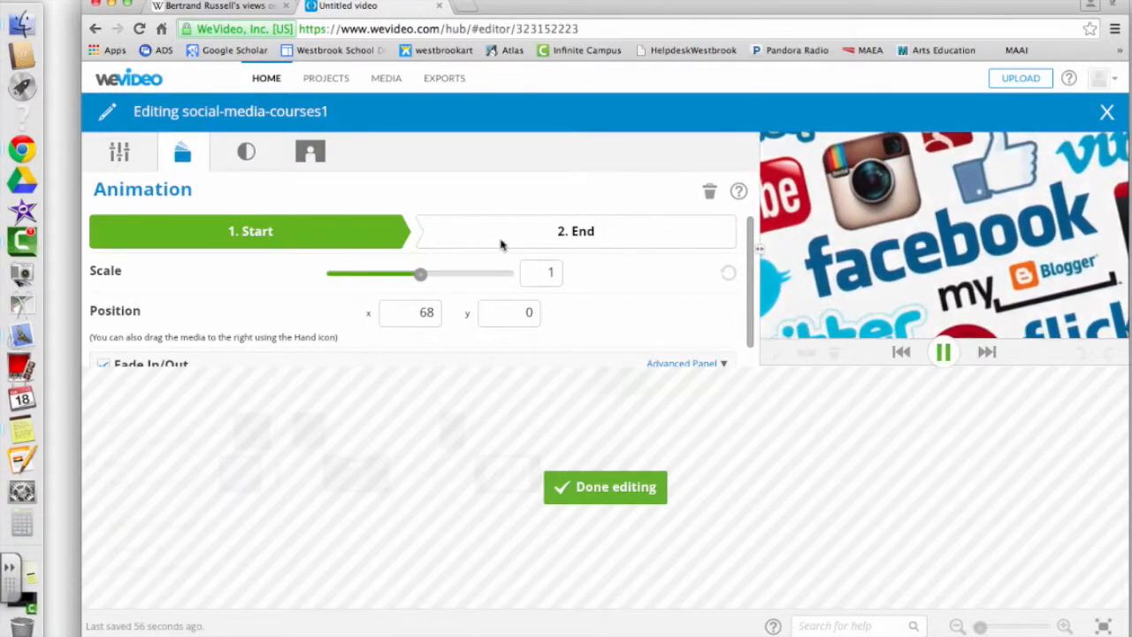
click(246, 165)
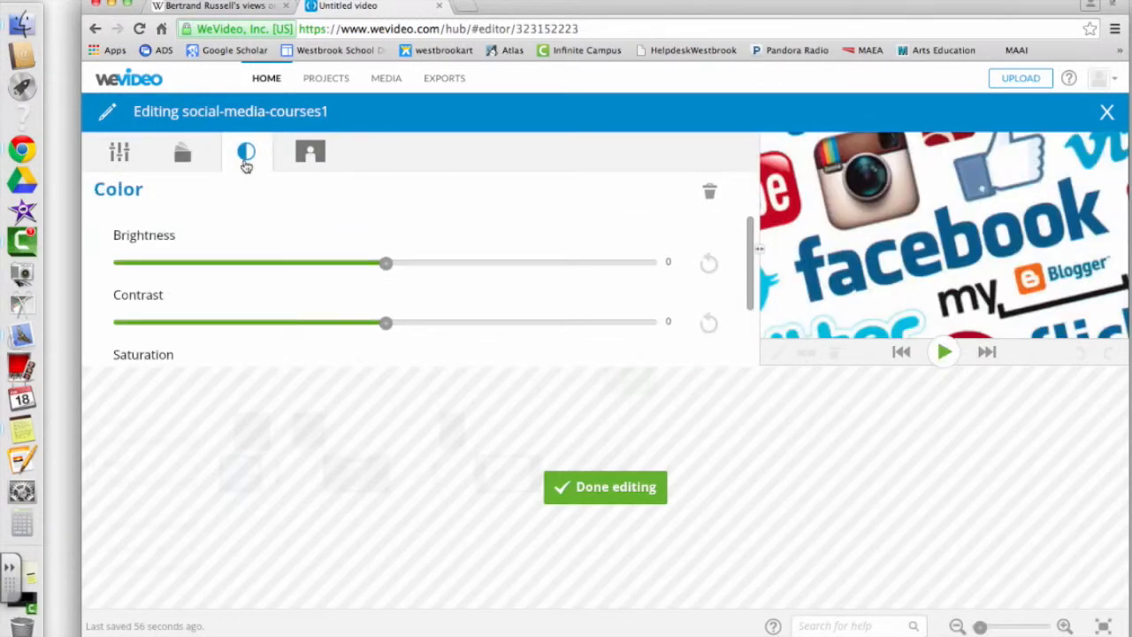
click(128, 152)
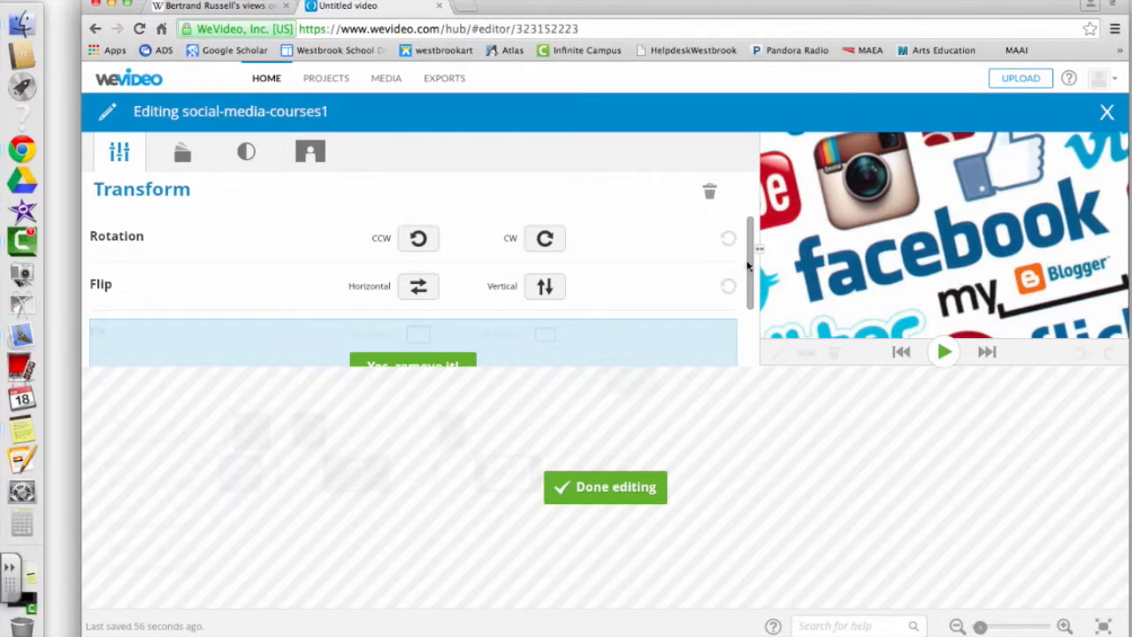
scroll(748, 265, down, 3)
scroll(751, 248, up, 3)
click(614, 489)
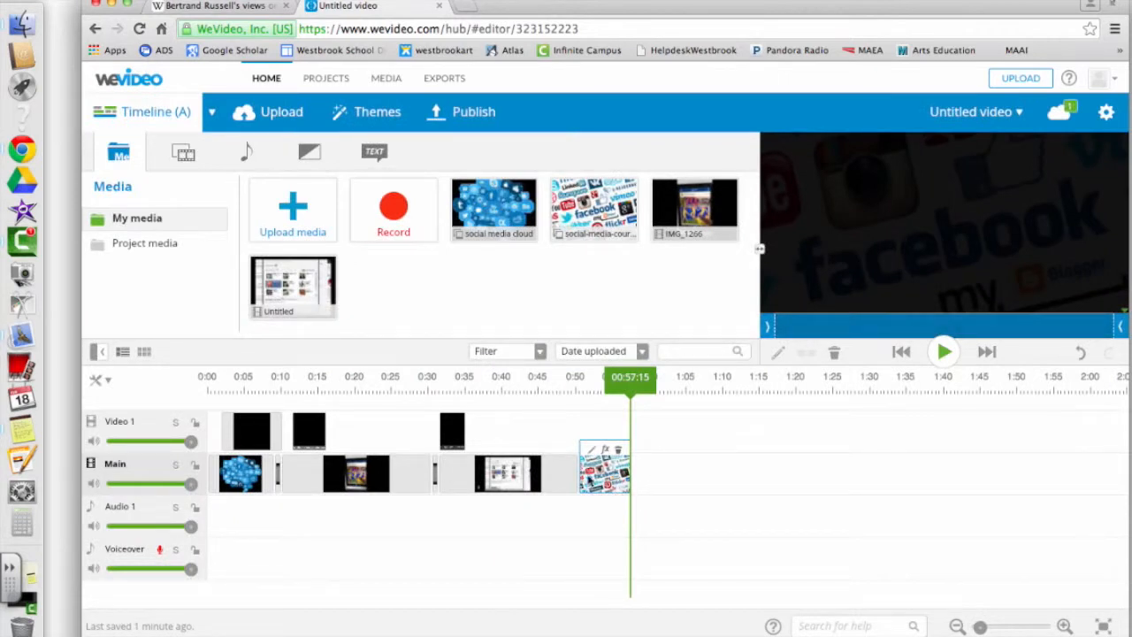
Step: Apply the Focusing linear blur effect to the social-media-courses1 image and place a Subtitle 1 title above it on the Video 1 track
click(605, 451)
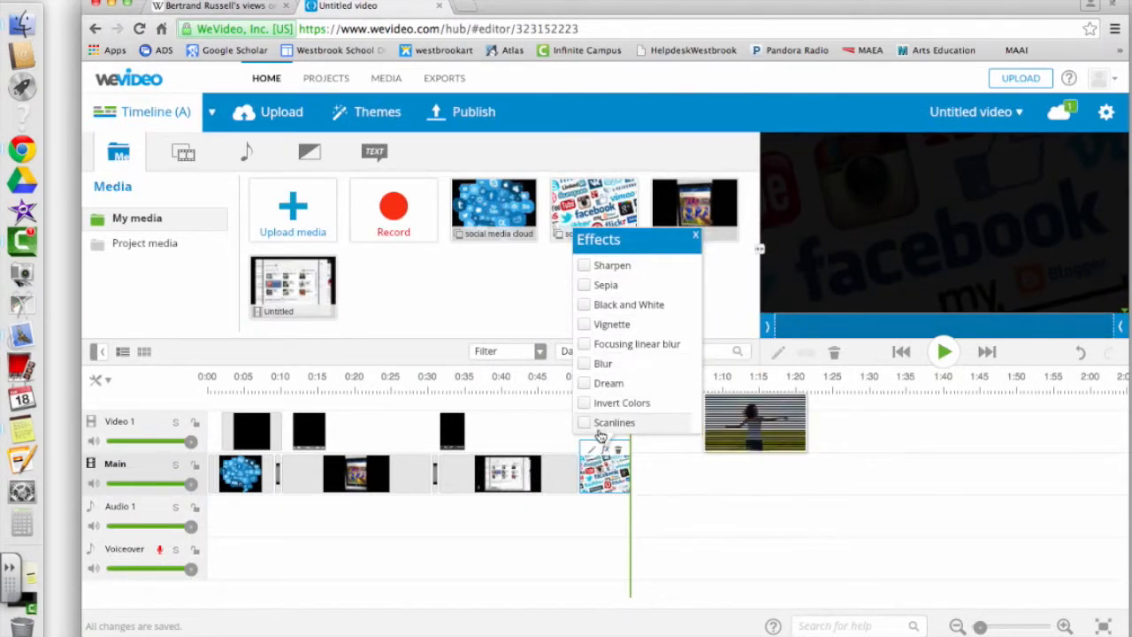
click(584, 344)
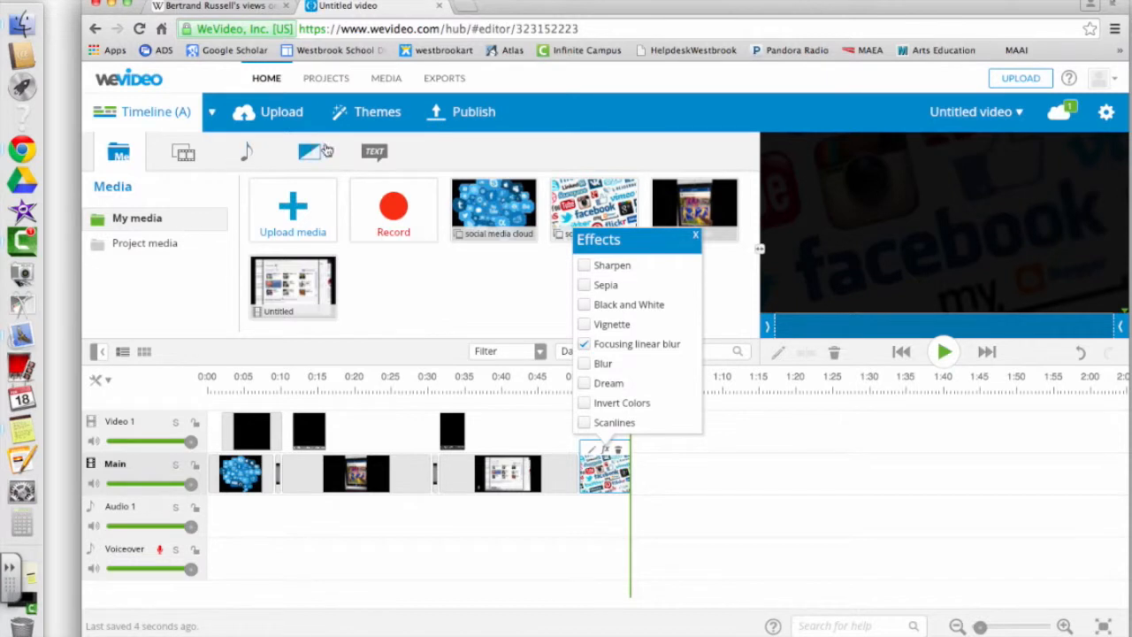
click(373, 152)
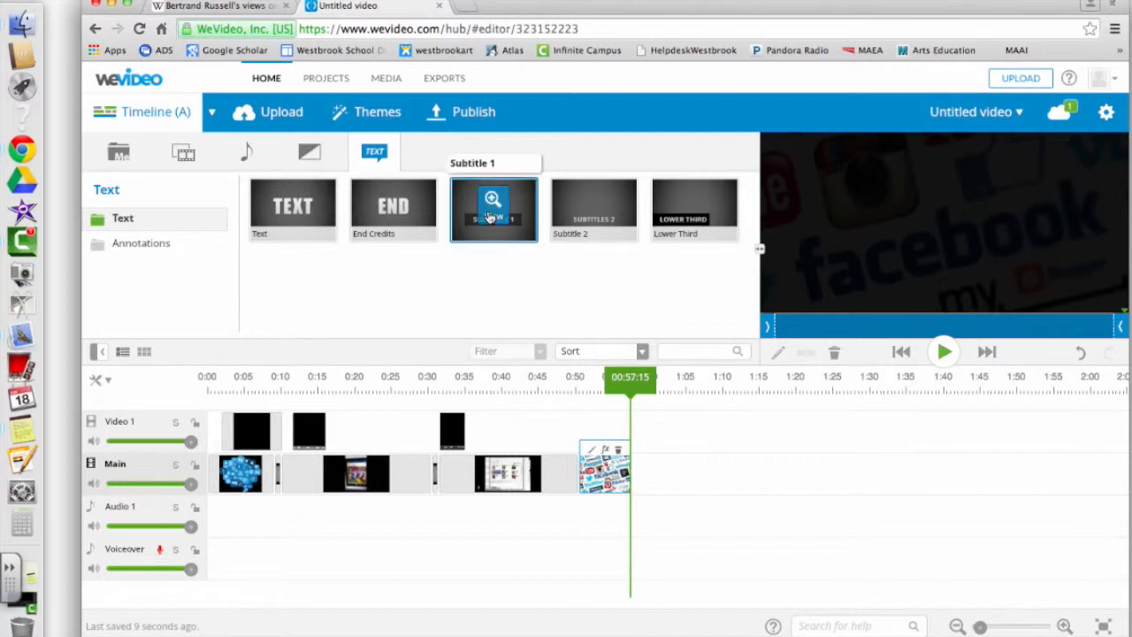
drag(469, 208, 610, 422)
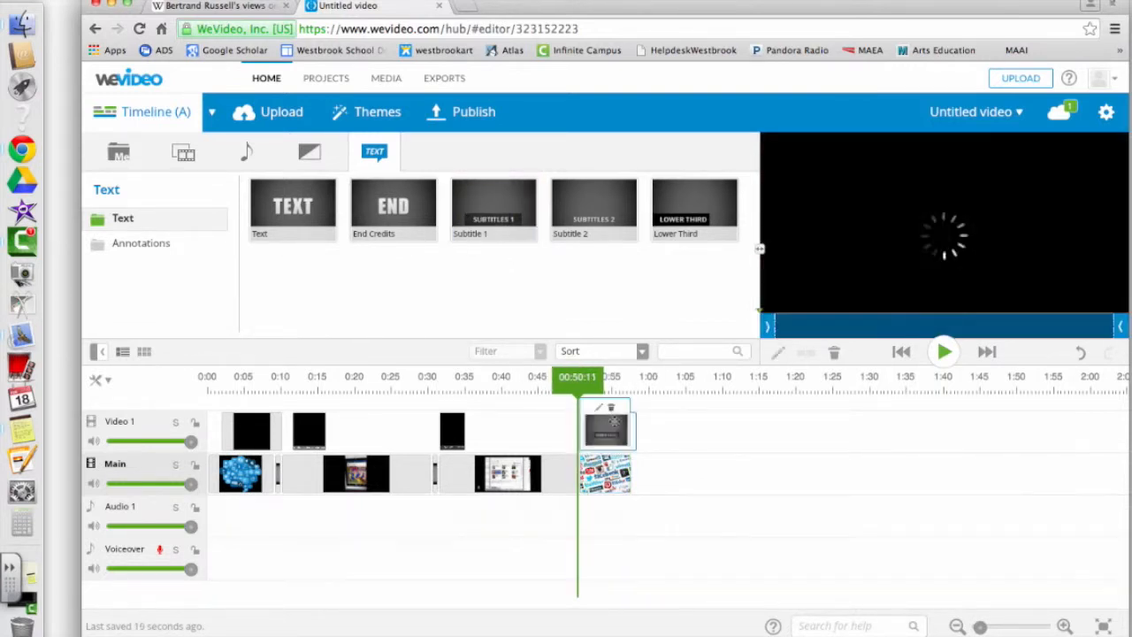
Step: Check the opening subtitle's wording and replace the new subtitle's placeholder text with "Social Media: Forming Connections in Education"
click(251, 440)
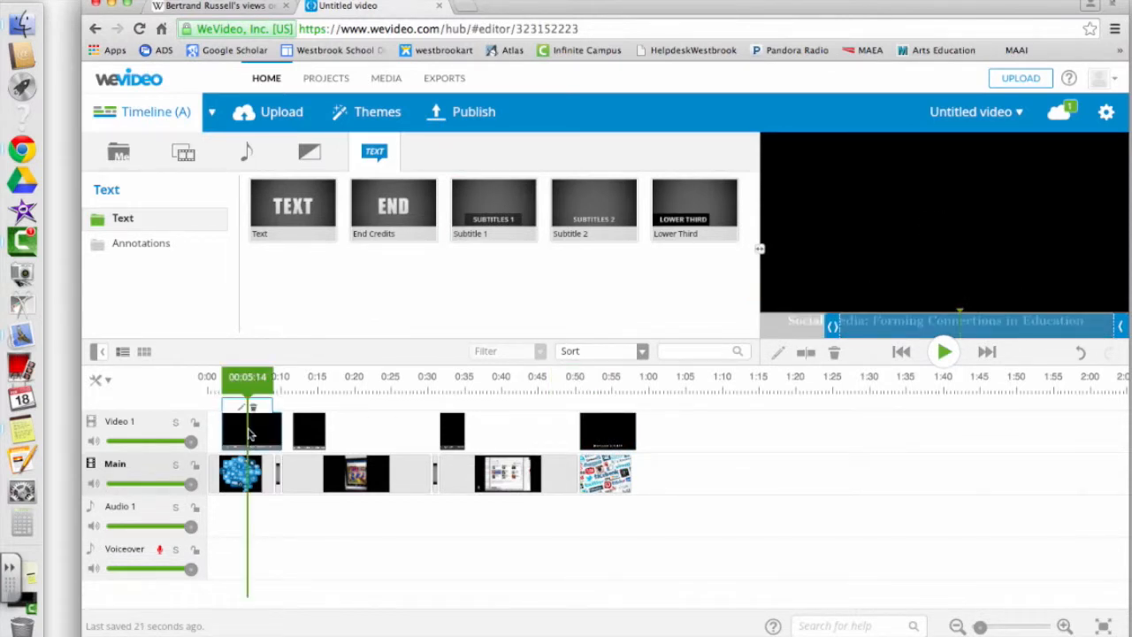
click(810, 325)
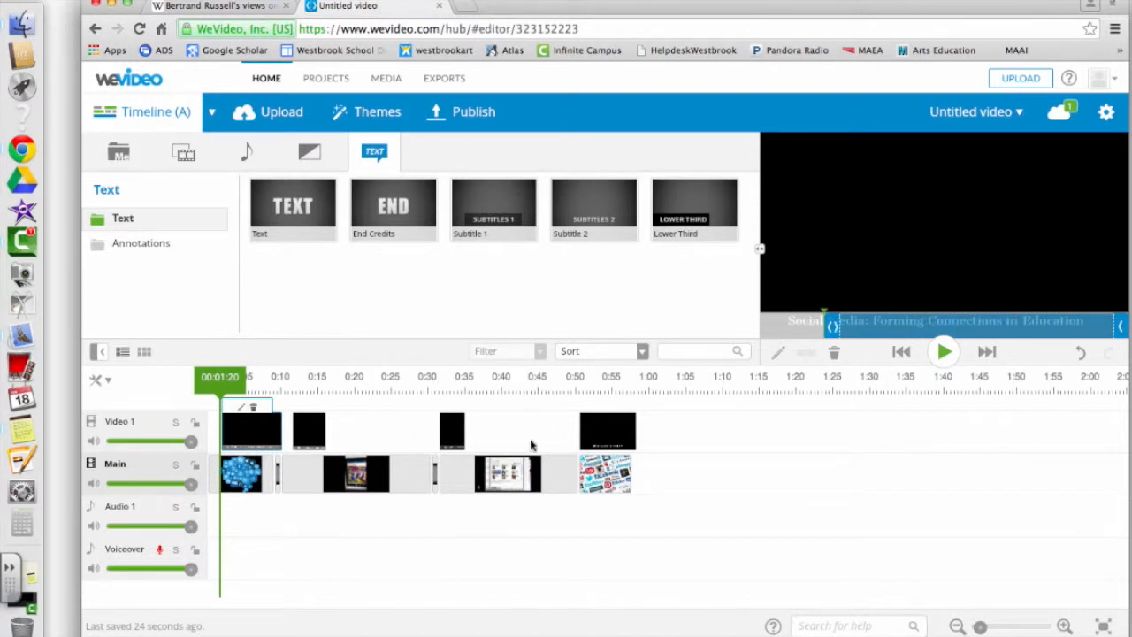
click(614, 431)
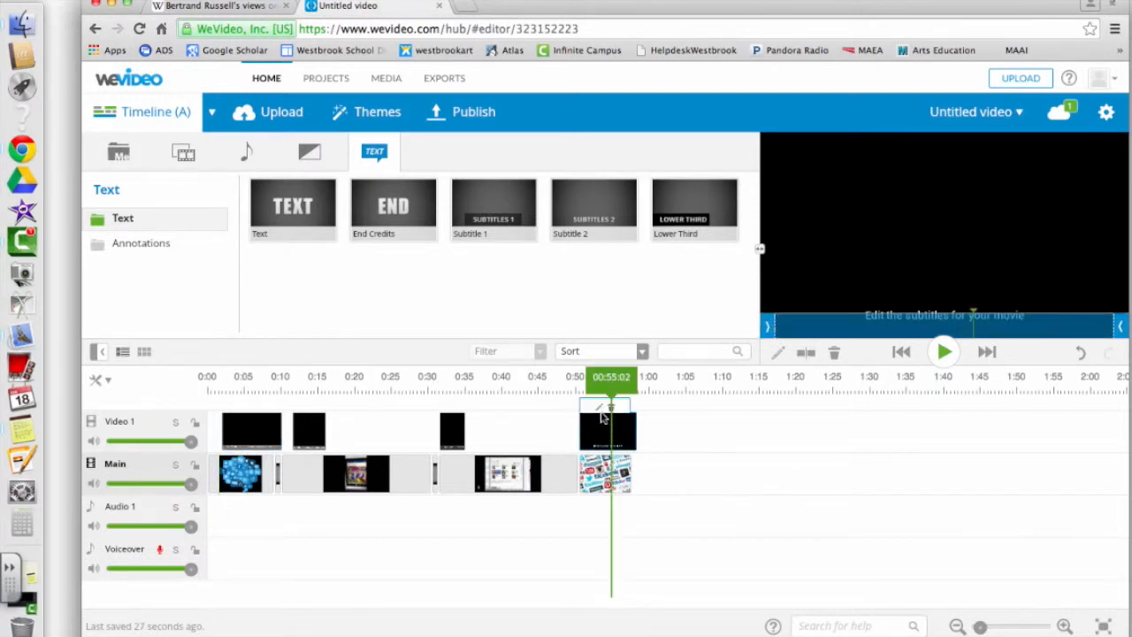
click(599, 410)
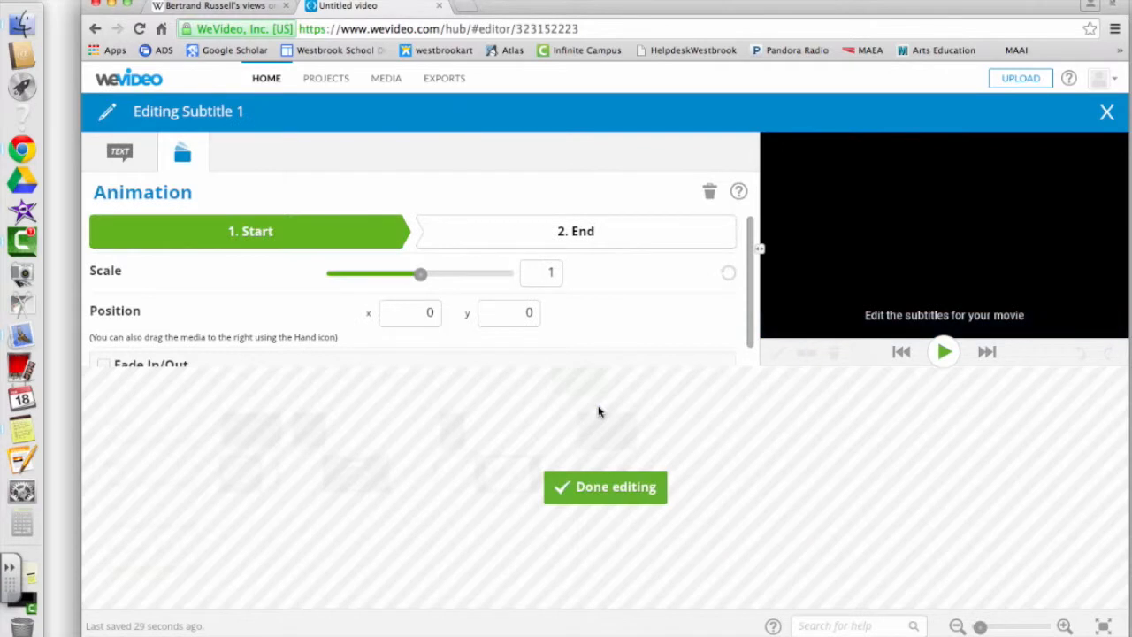
click(121, 153)
drag(280, 229, 32, 228)
text(Social Media)
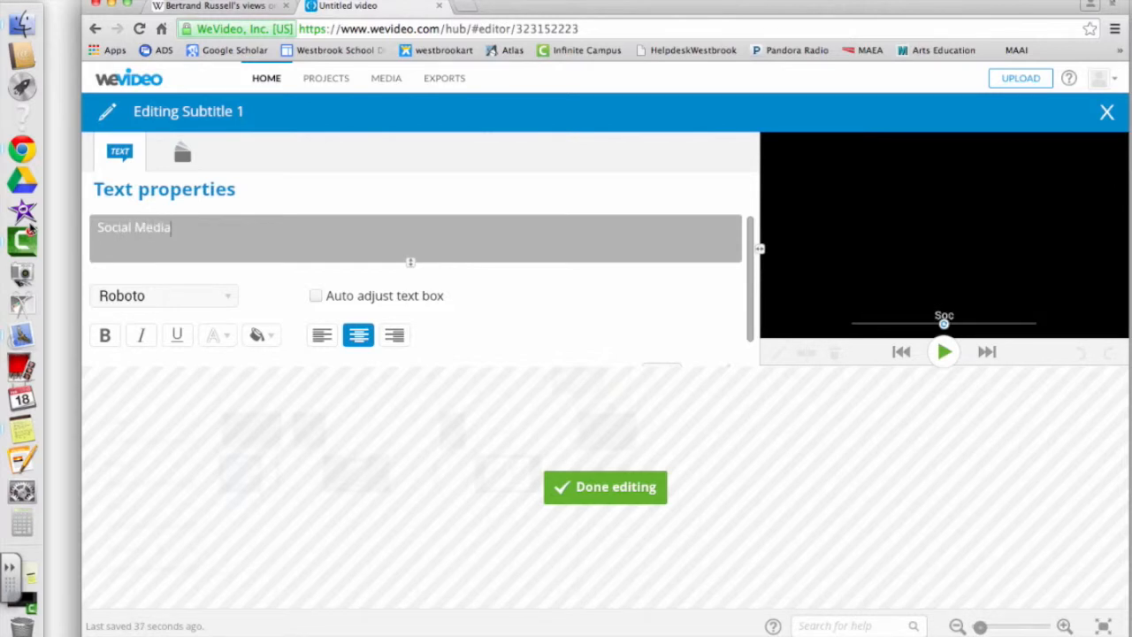
key(BackSpace)
key(BackSpace)
key(BackSpace)
text(onnect)
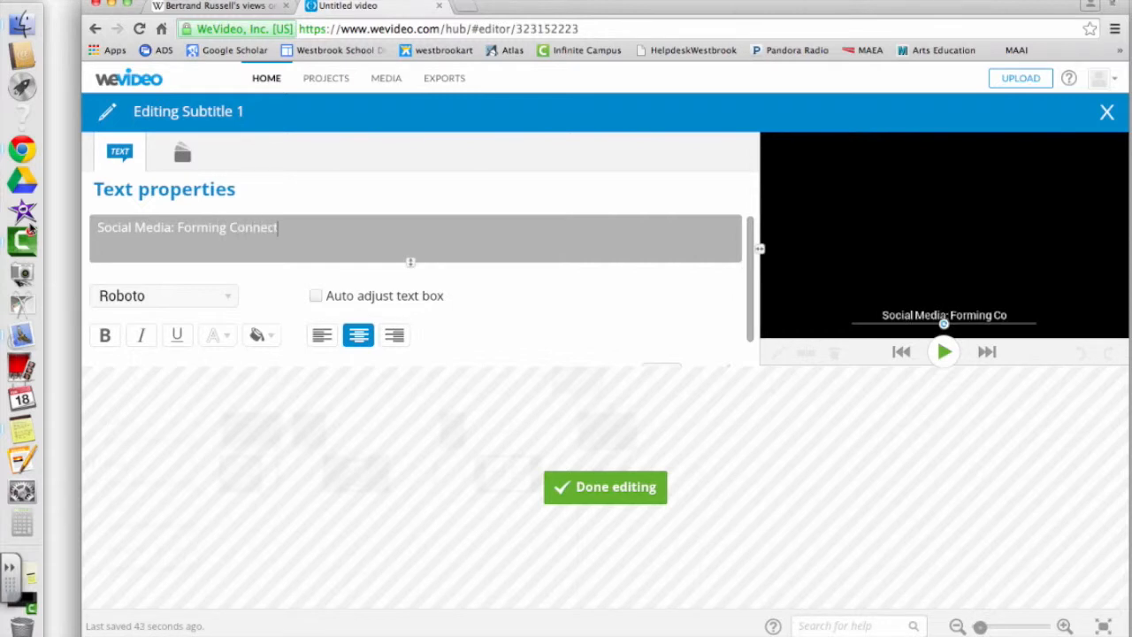
text(ions in Education)
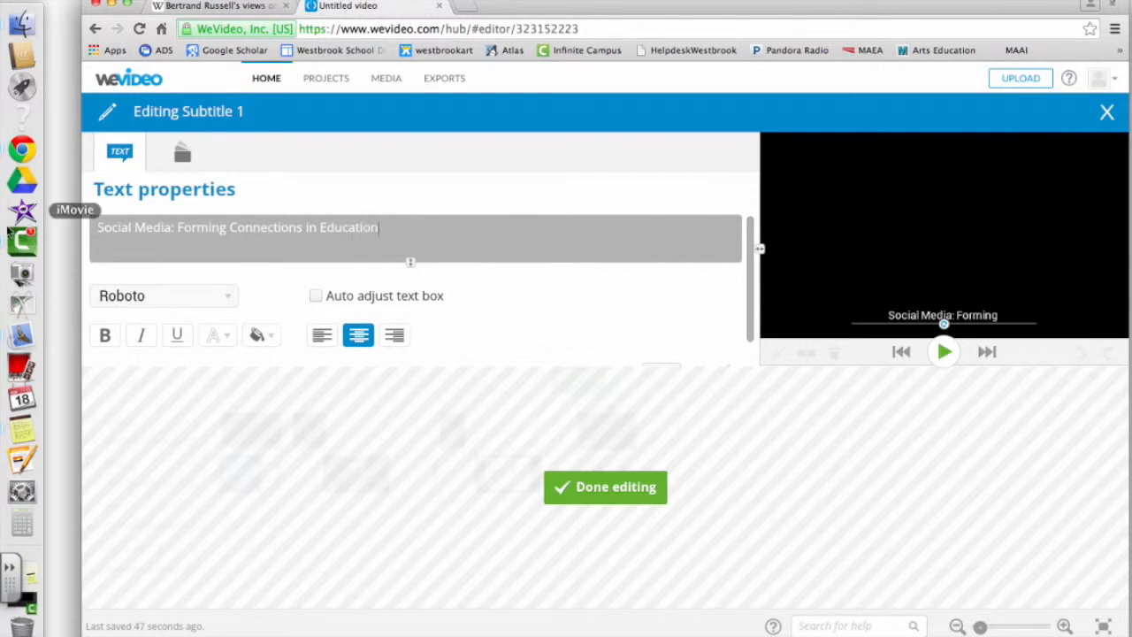
Step: Set the whole closing subtitle text in the Cantata One font and give it a light gray background color
drag(394, 230, 58, 235)
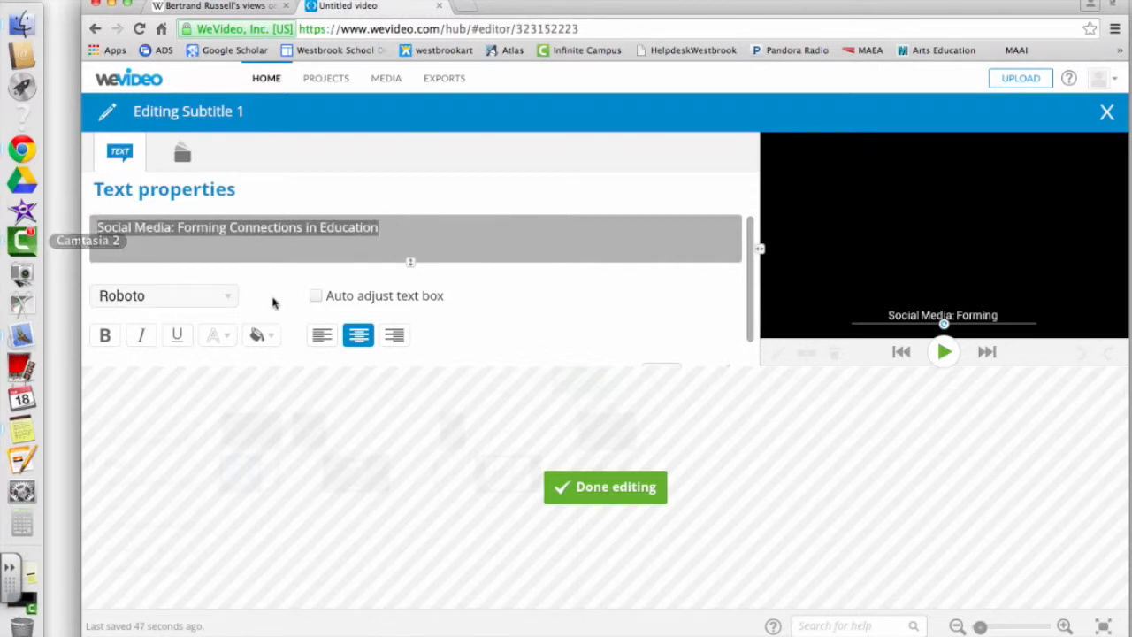
click(227, 296)
drag(235, 495, 232, 405)
click(181, 402)
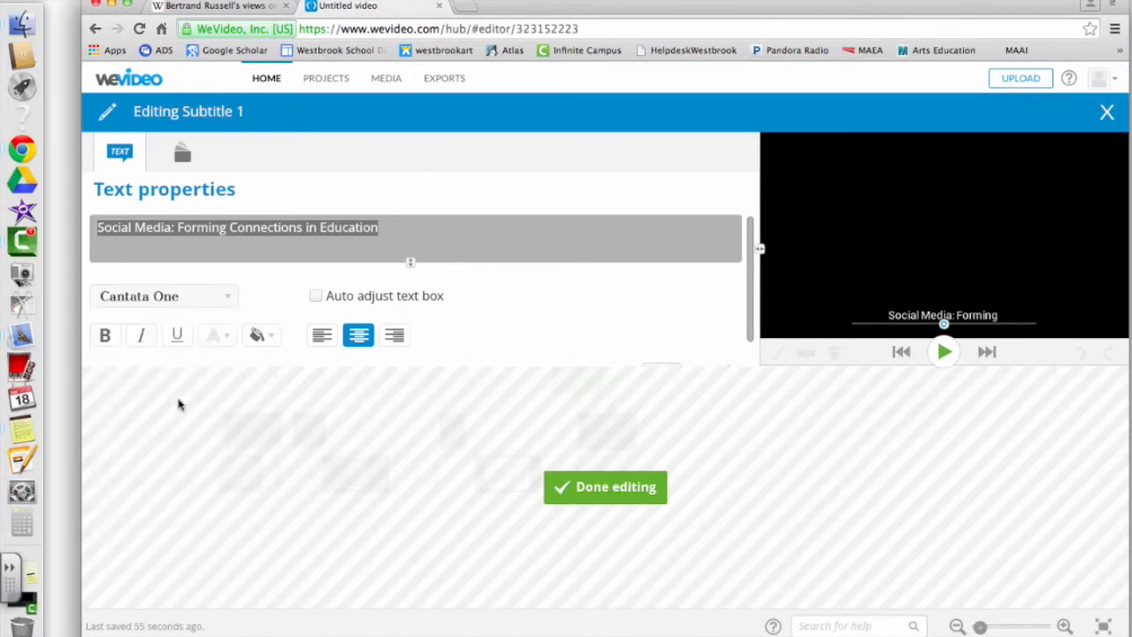
click(272, 336)
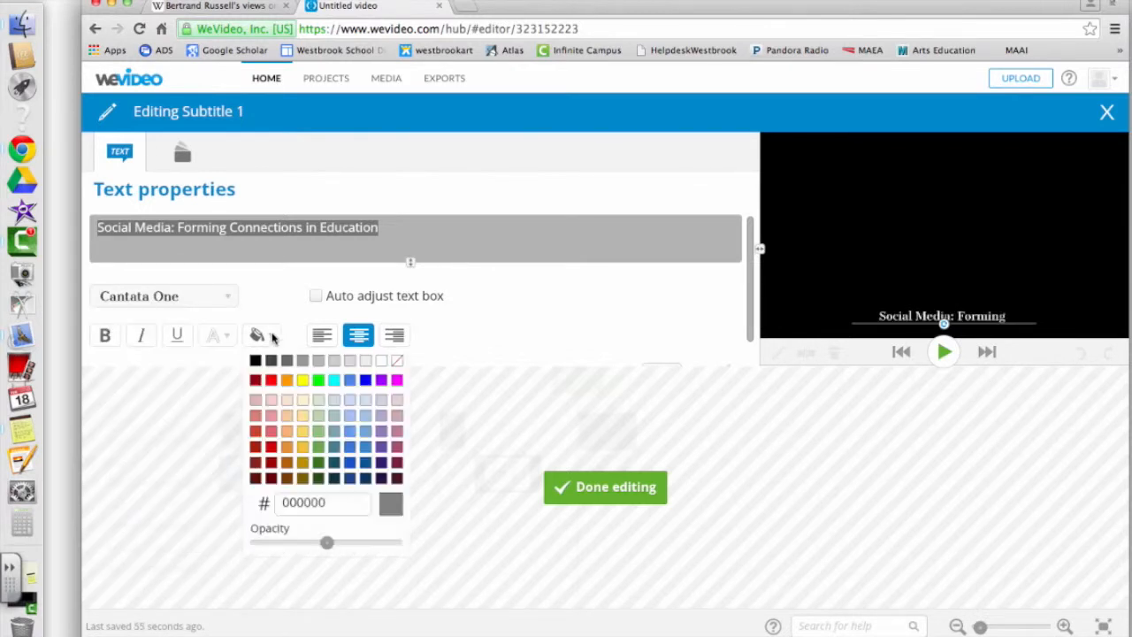
click(367, 362)
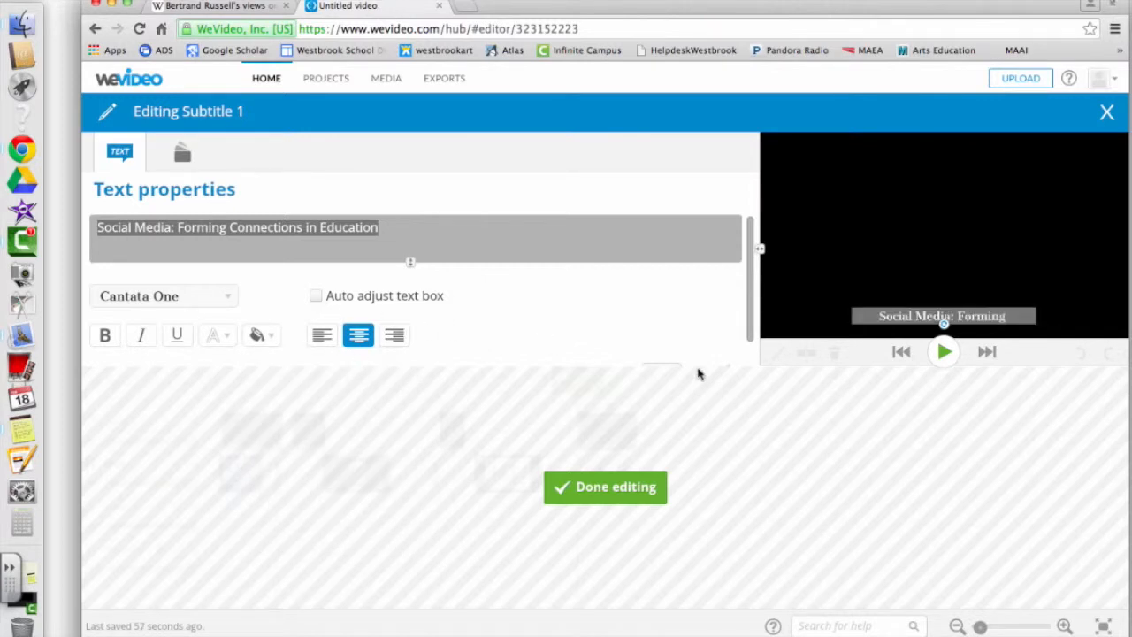
Step: Move the closing subtitle's text box to the video's lower-left corner, widen it across the frame, and play the result
click(944, 324)
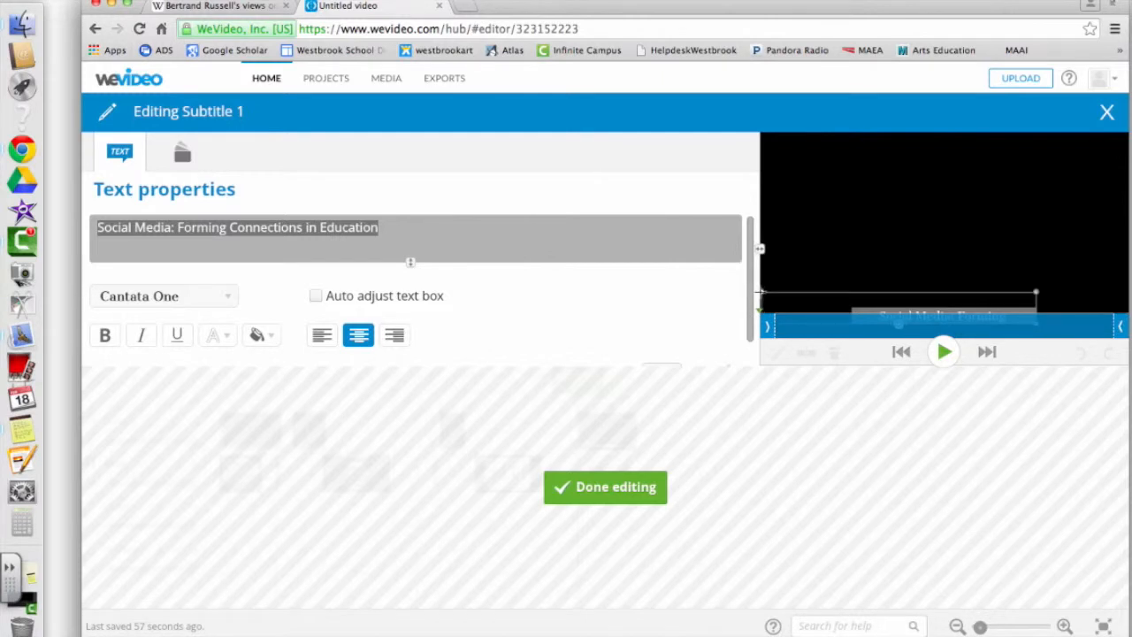
drag(762, 287, 761, 287)
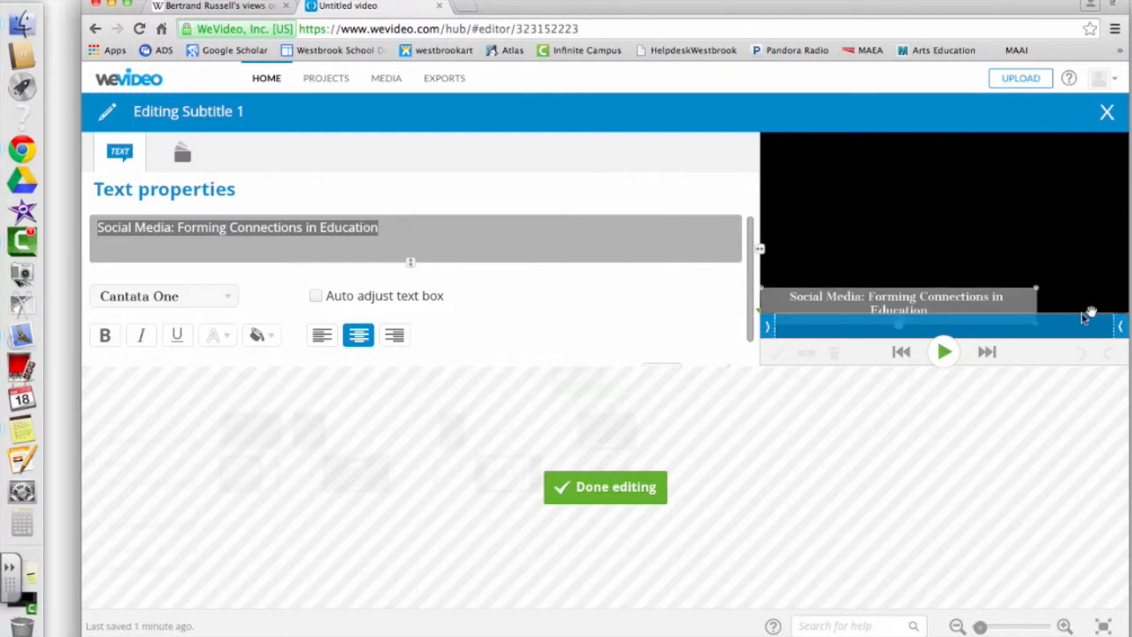
drag(1036, 289, 1096, 314)
click(943, 351)
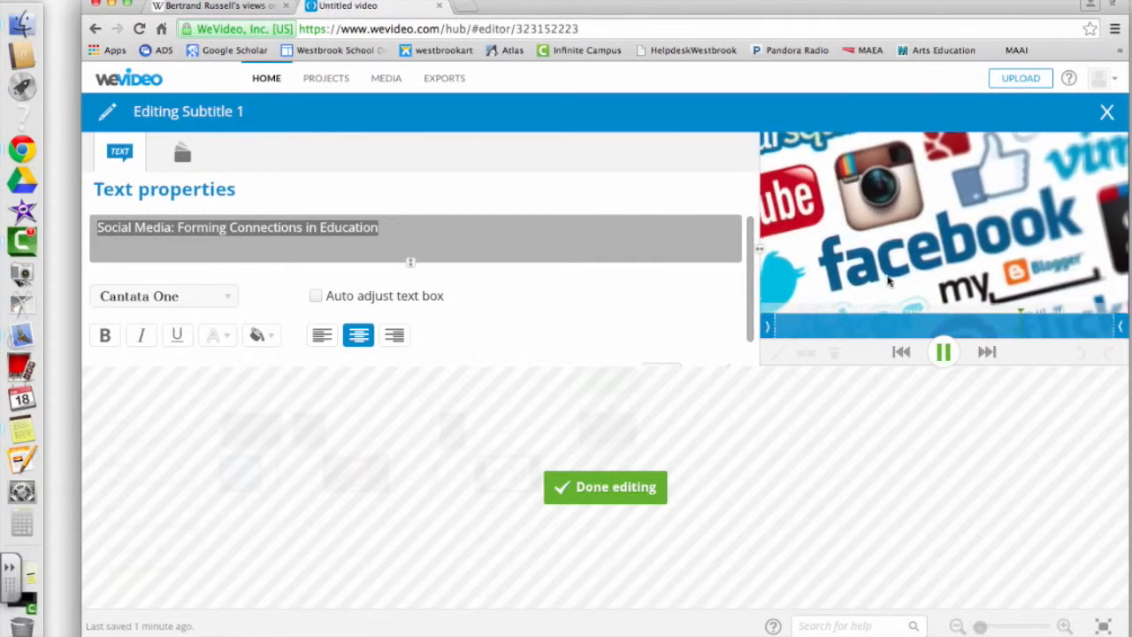
Step: Set the closing subtitle's background color and text color to black, and play the result
click(271, 340)
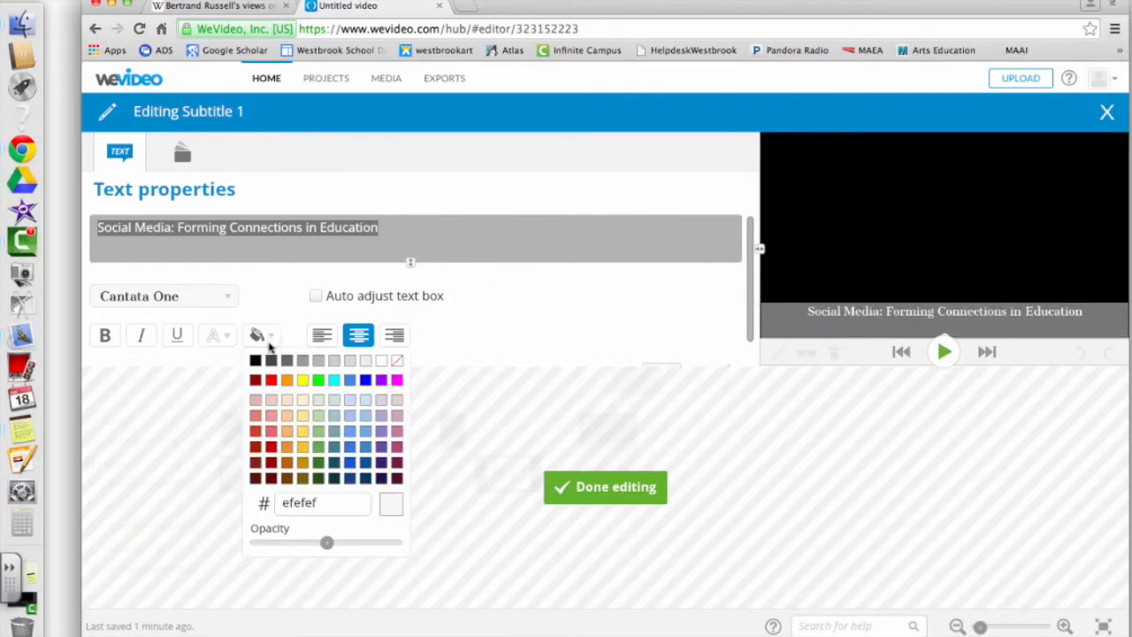
click(254, 361)
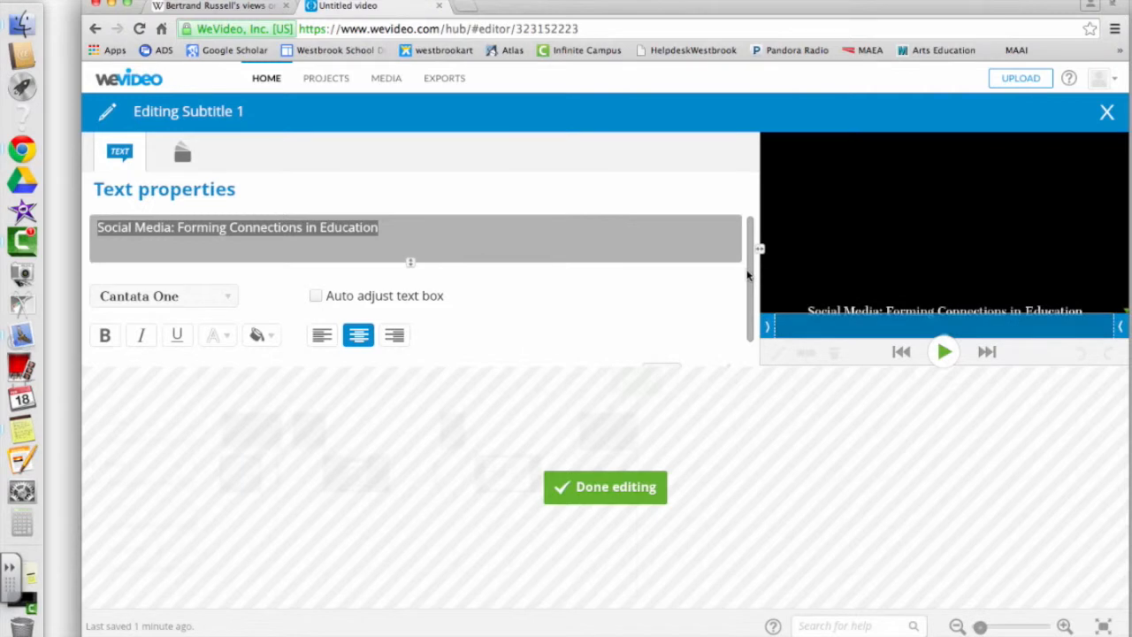
scroll(750, 299, down, 1)
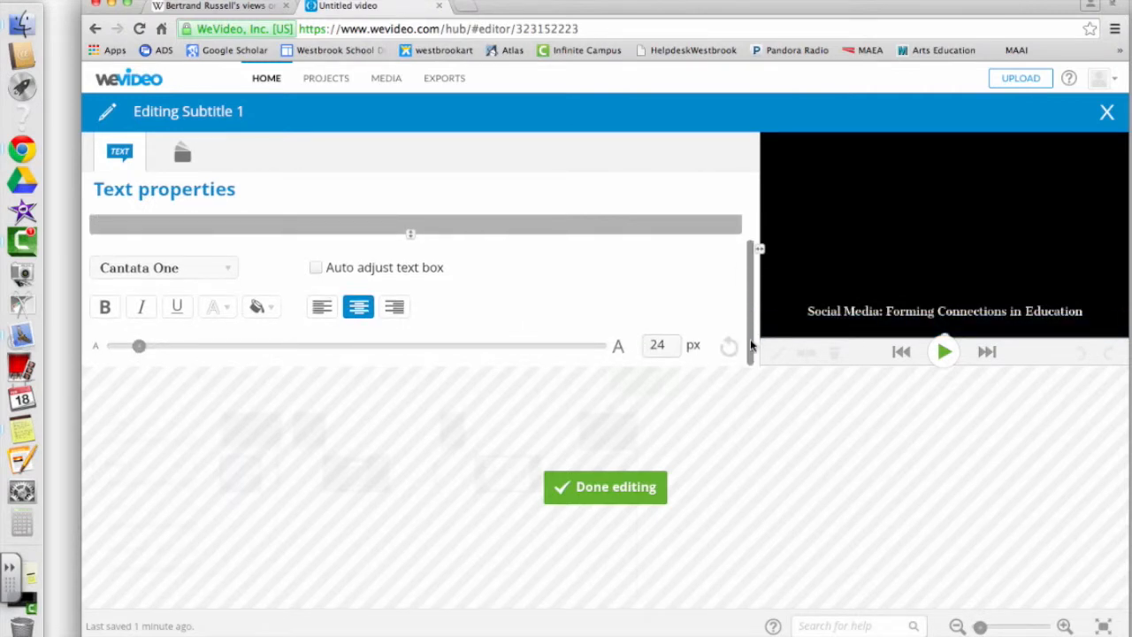
click(226, 308)
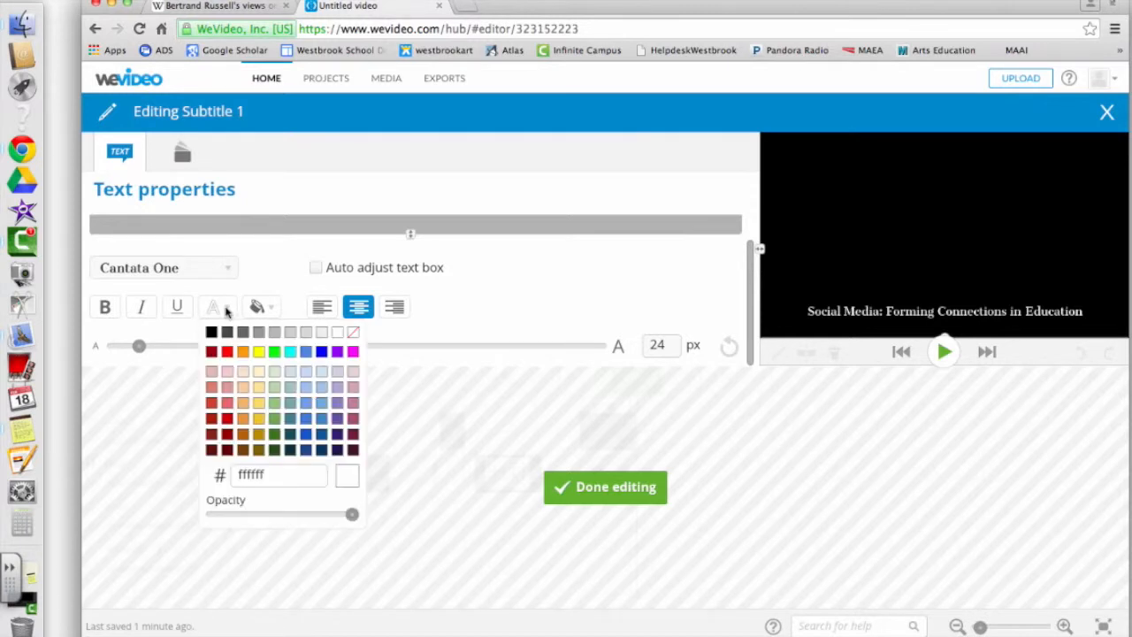
click(211, 331)
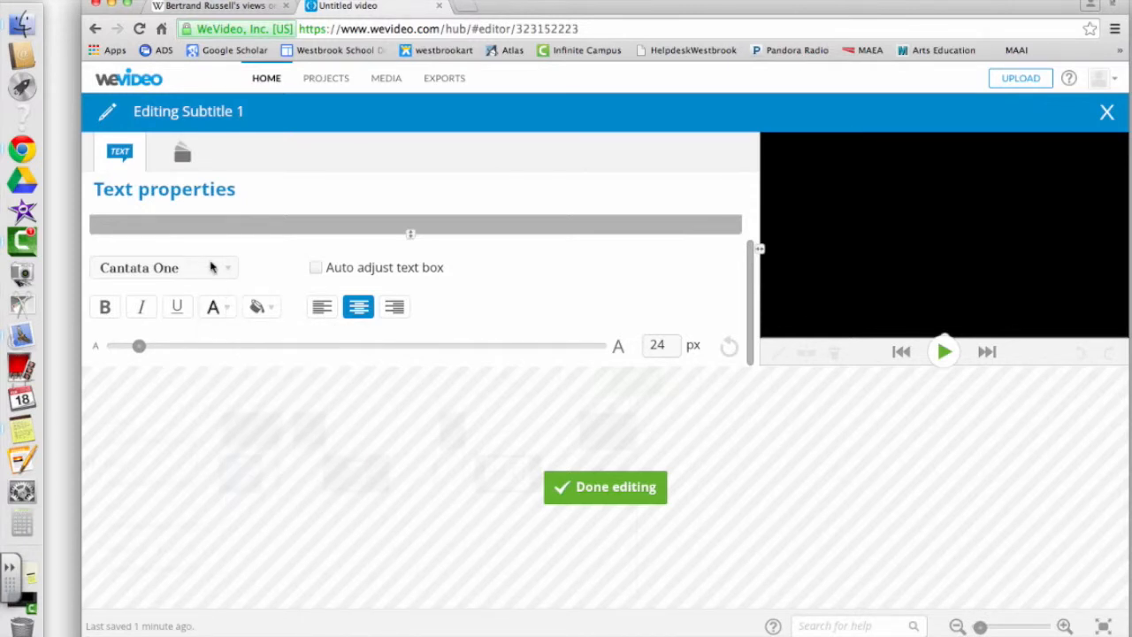
click(944, 353)
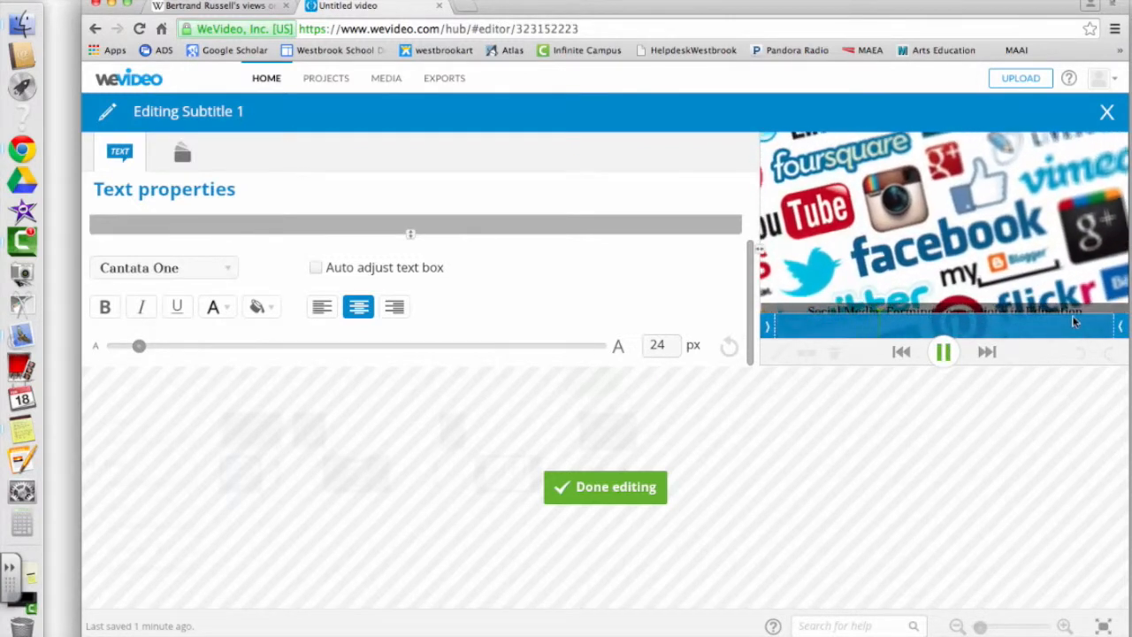
Step: Set the closing subtitle's background color to light gray and play the preview again
click(270, 309)
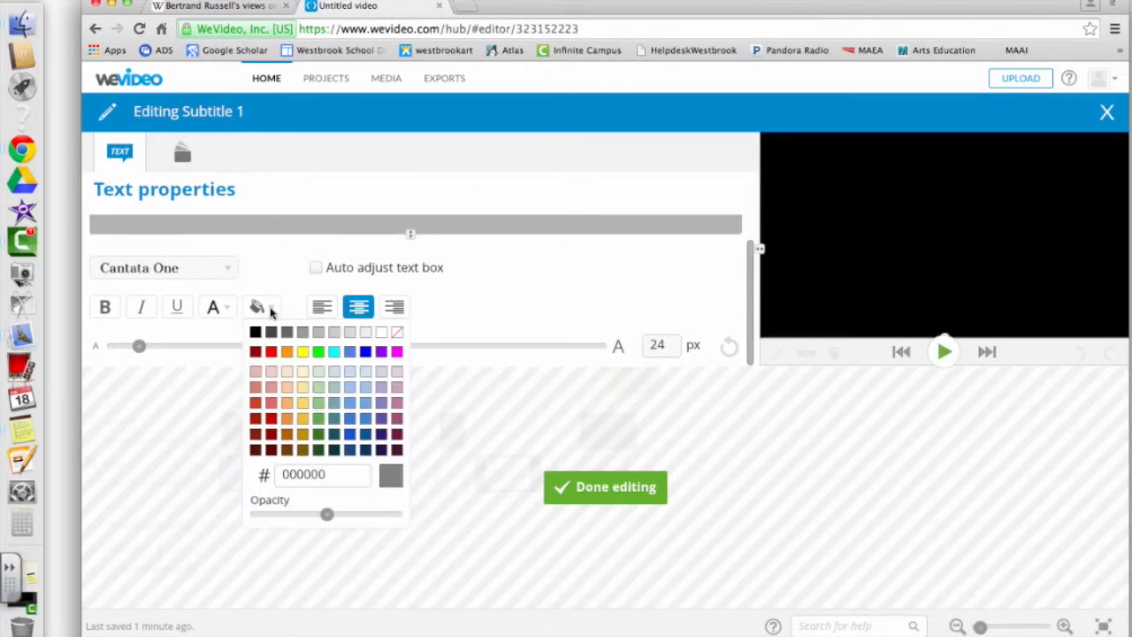
click(368, 337)
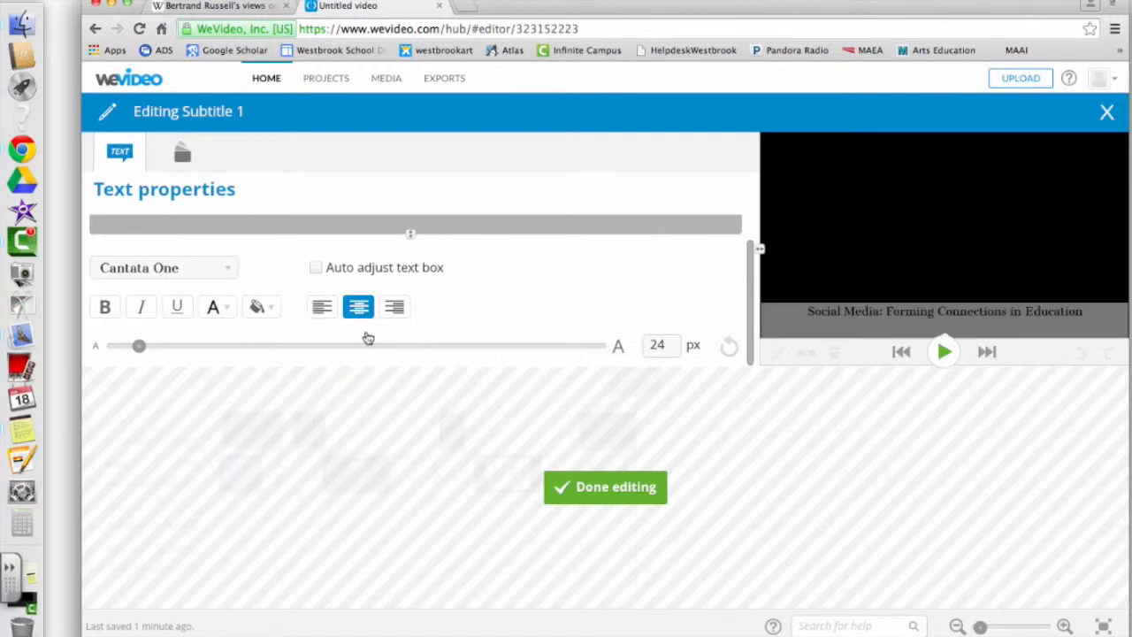
click(944, 352)
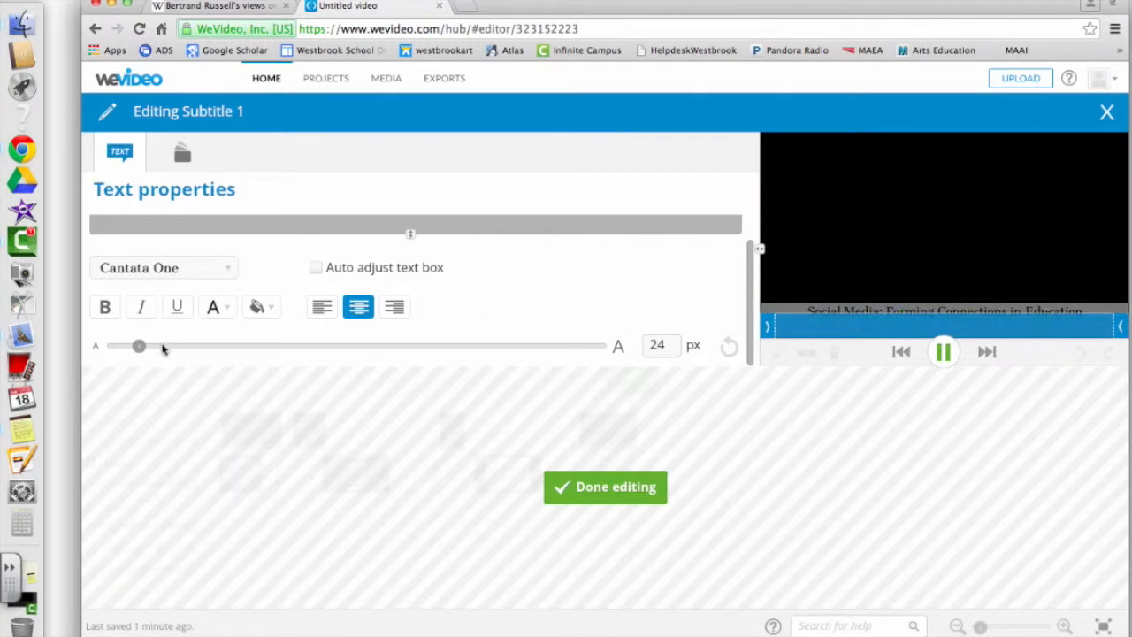
Step: Set the closing subtitle's font size to 28 px, preview it, and finish editing the subtitle
drag(139, 346, 150, 346)
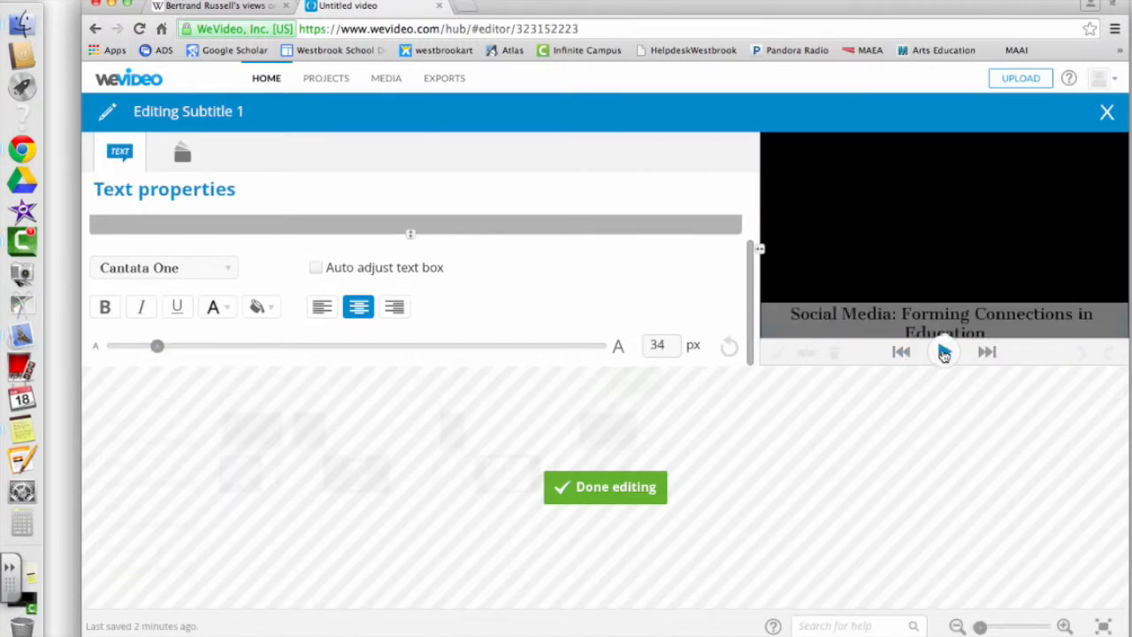
drag(156, 346, 146, 346)
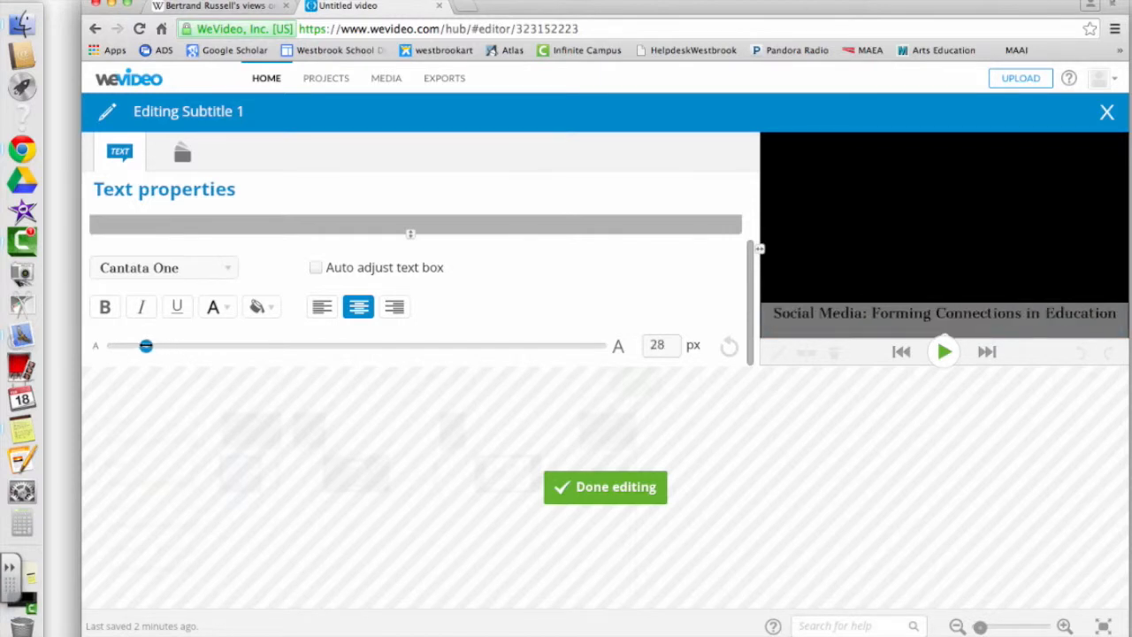
double_click(664, 346)
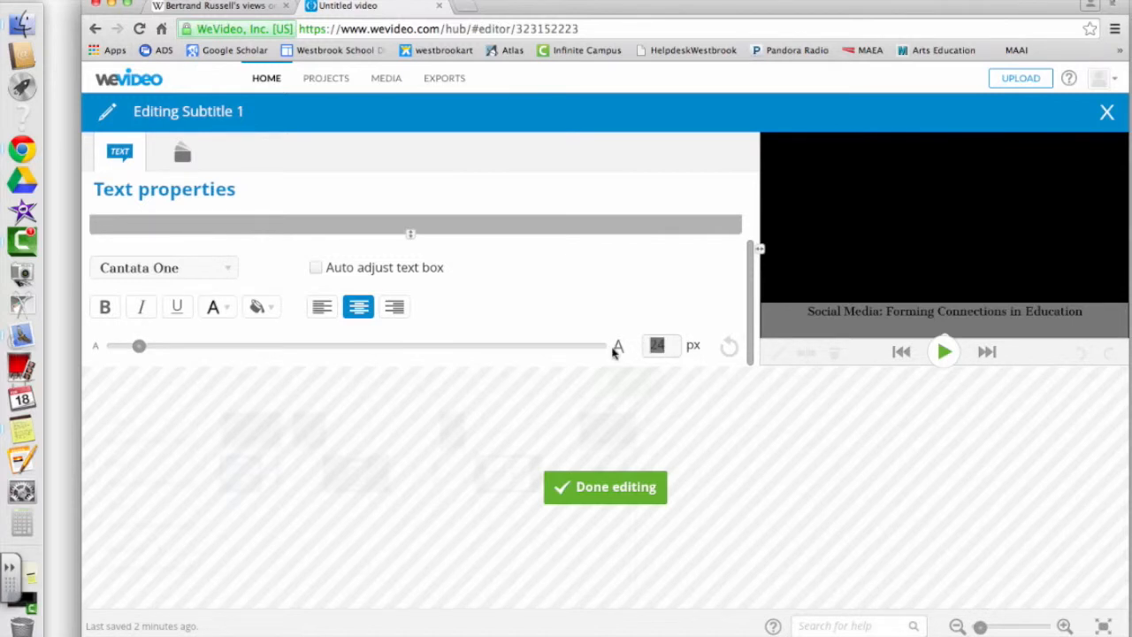
text(28)
click(944, 351)
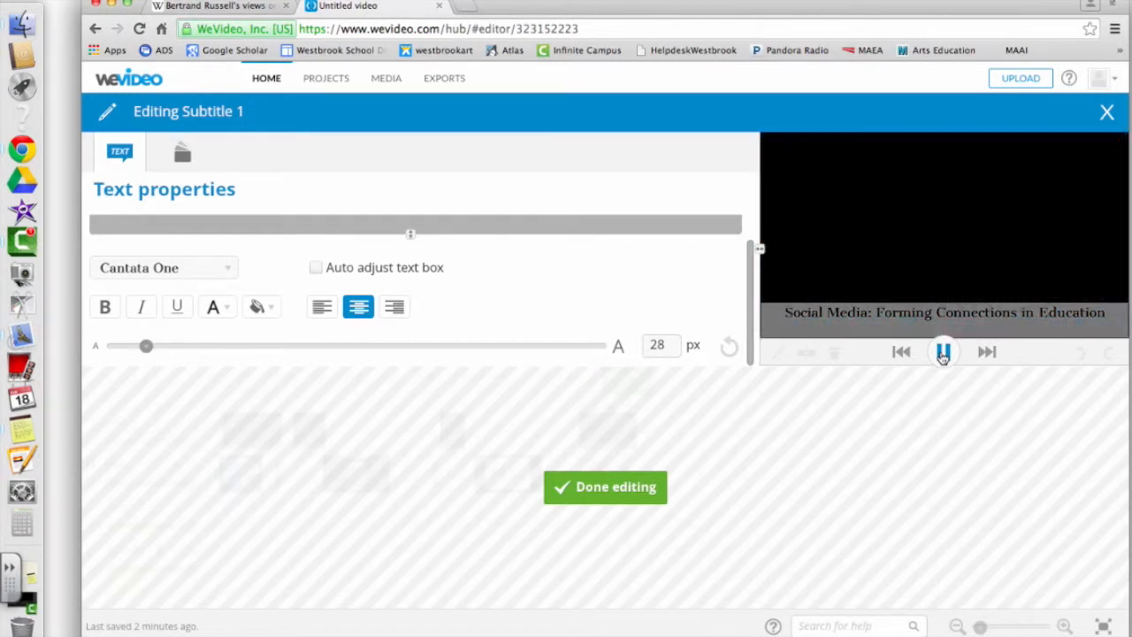
click(624, 500)
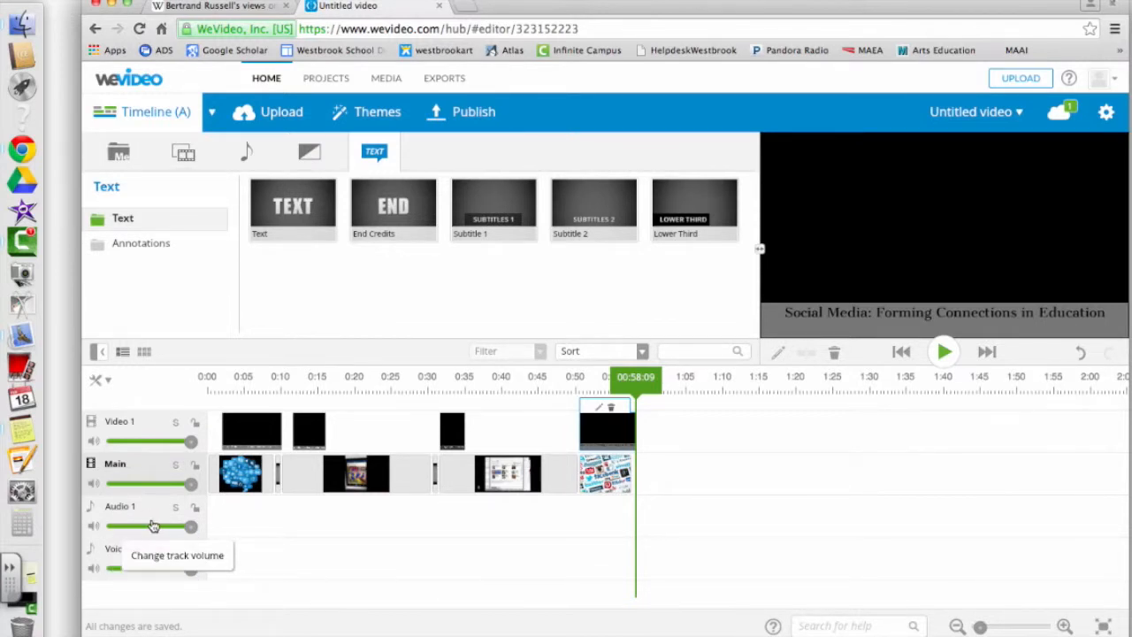
Step: Open the quiet, romantic category of the free music library and raise the computer's sound volume
click(247, 153)
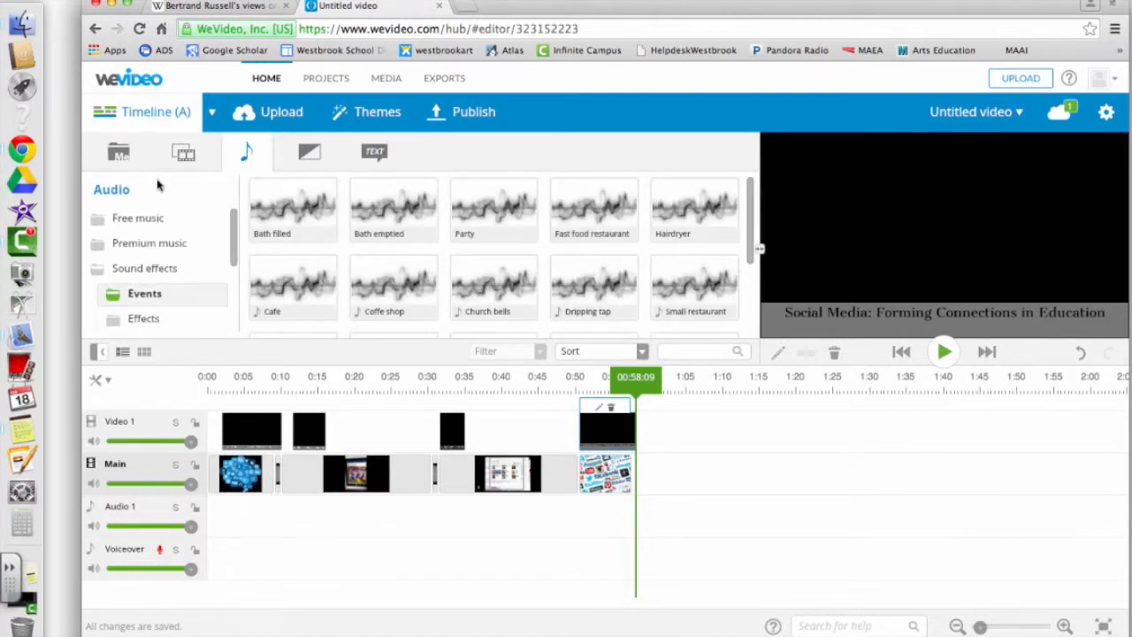
click(139, 219)
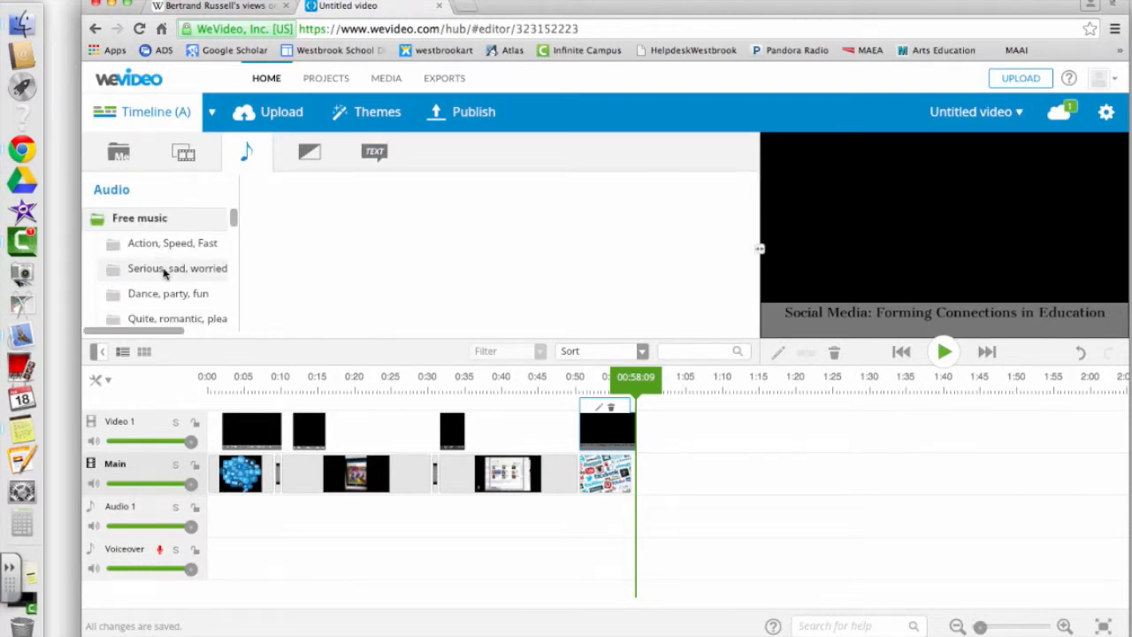
mouse_move(235, 219)
mouse_down()
mouse_move(242, 315)
mouse_move(234, 222)
mouse_move(234, 236)
mouse_up()
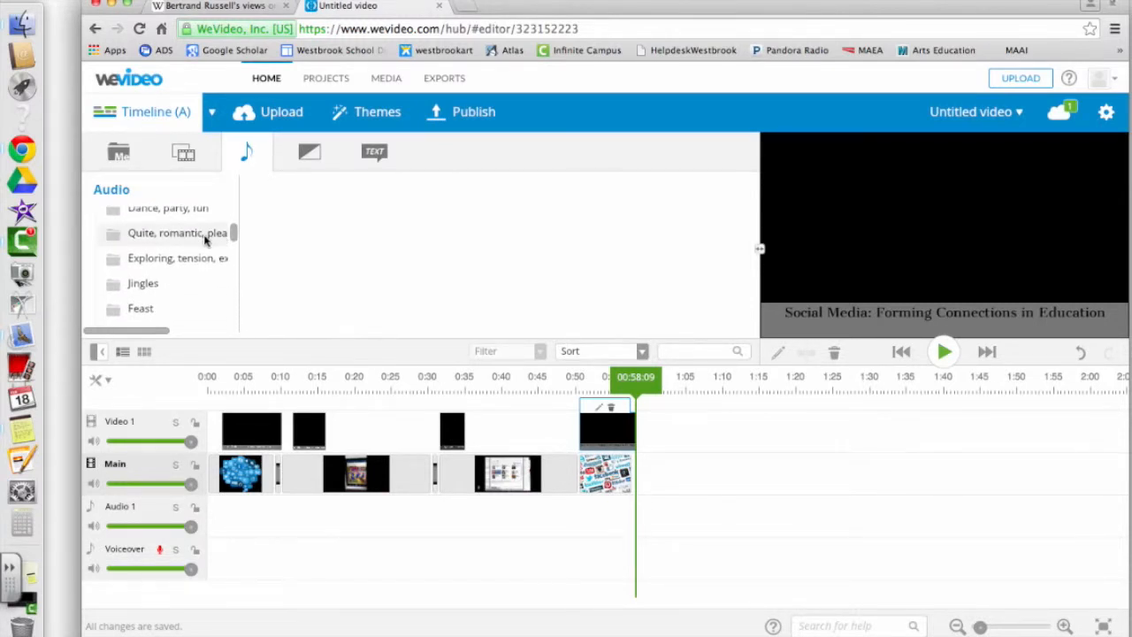
click(207, 239)
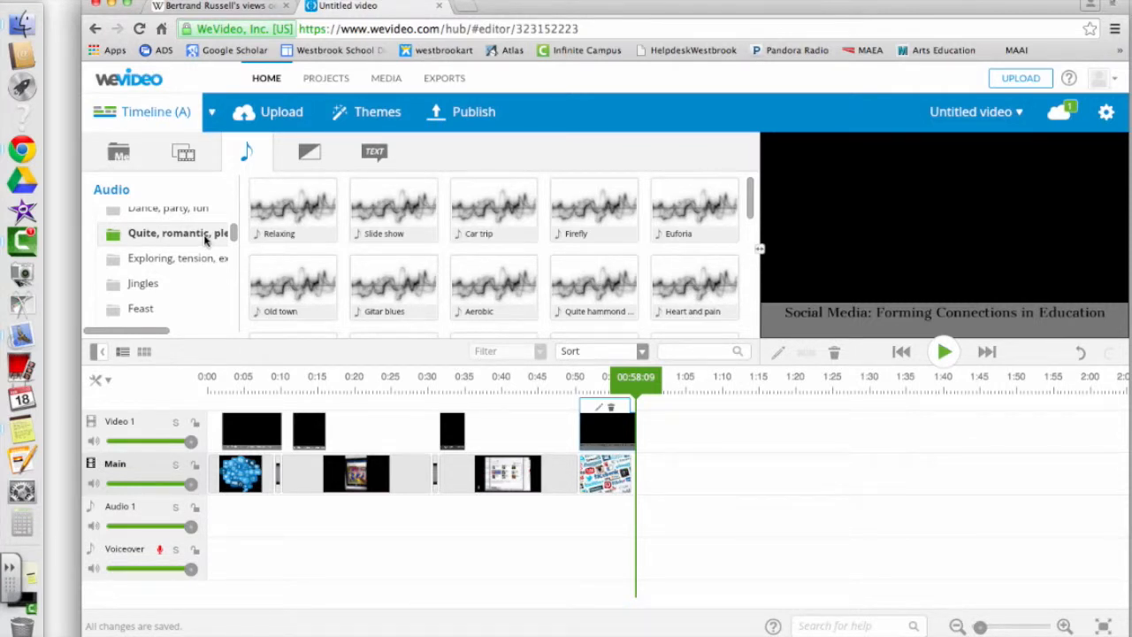
key(XF86AudioRaiseVolume)
key(XF86AudioRaiseVolume)
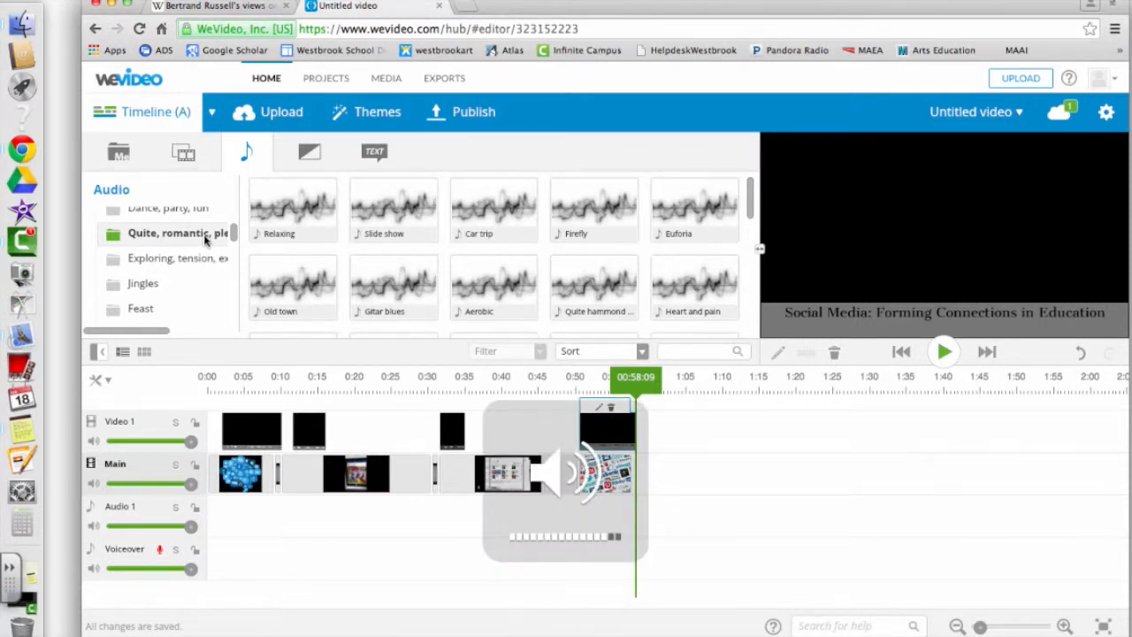
Step: Preview the tracks Relaxing, Slide show, Car trip, Firefly, Euforia, Gitar blues and Heart and pain, and listen to Slide show once more
click(293, 206)
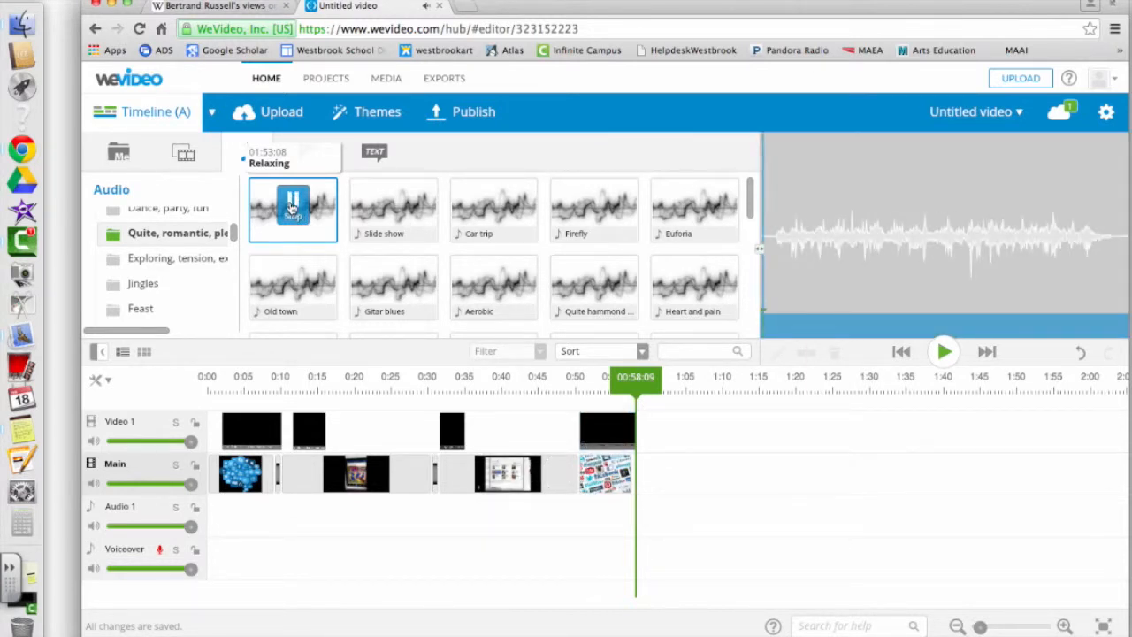
click(393, 205)
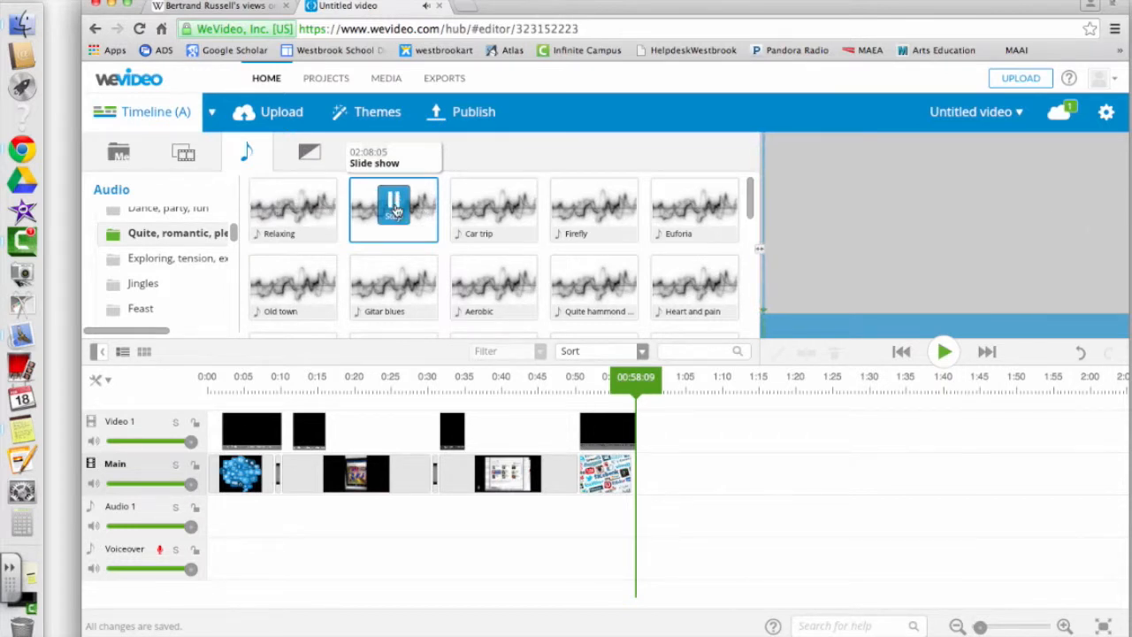
click(394, 205)
click(493, 204)
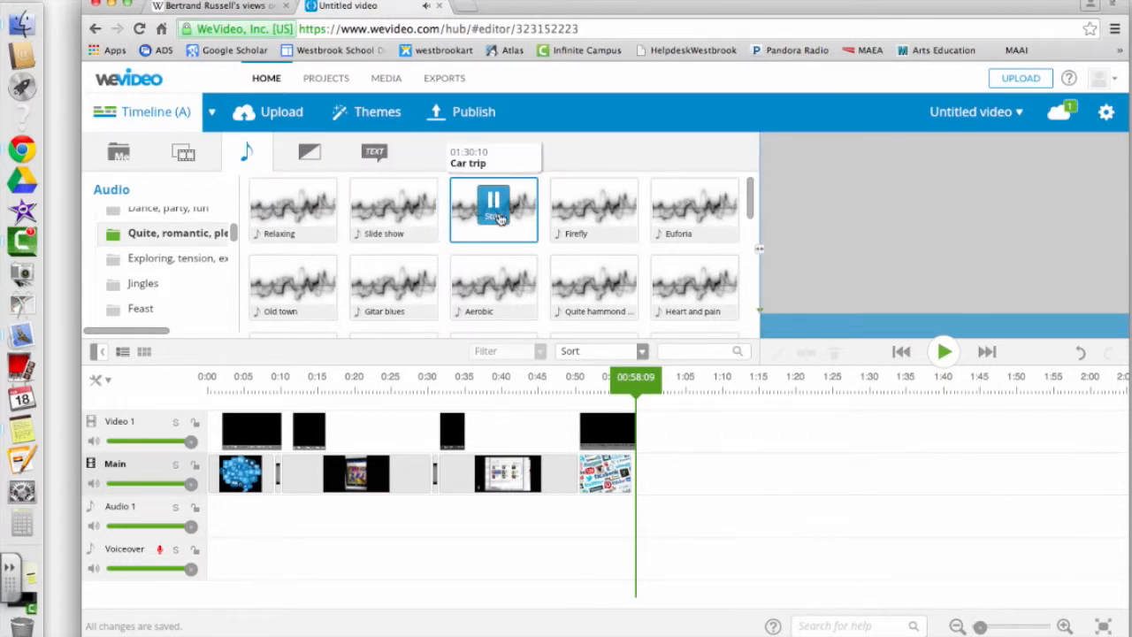
click(493, 206)
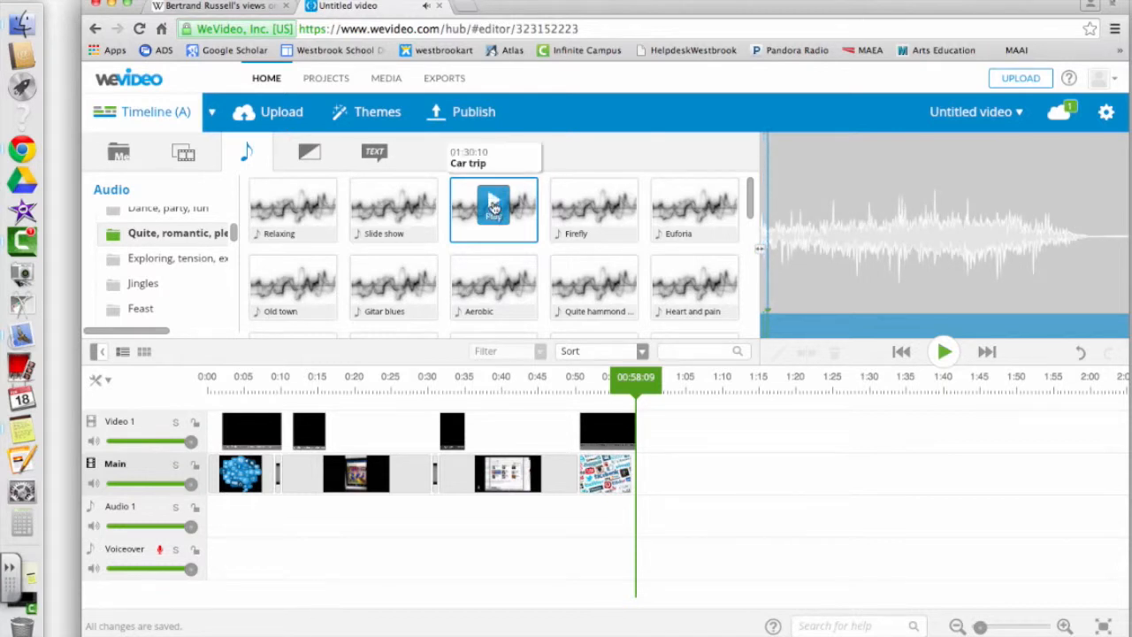
click(593, 205)
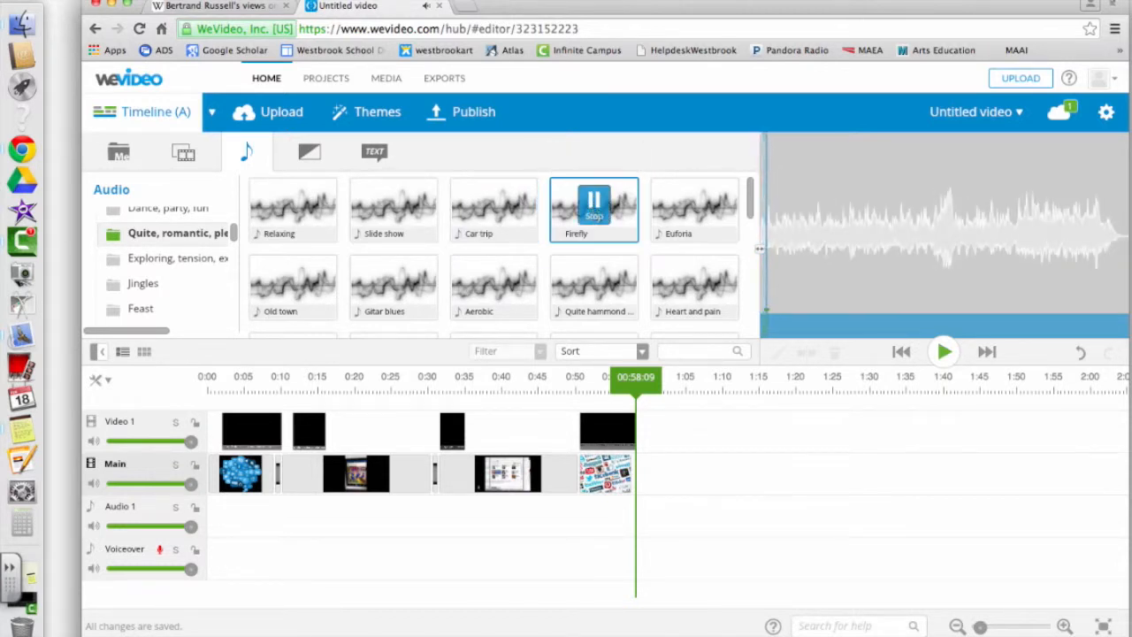
click(695, 205)
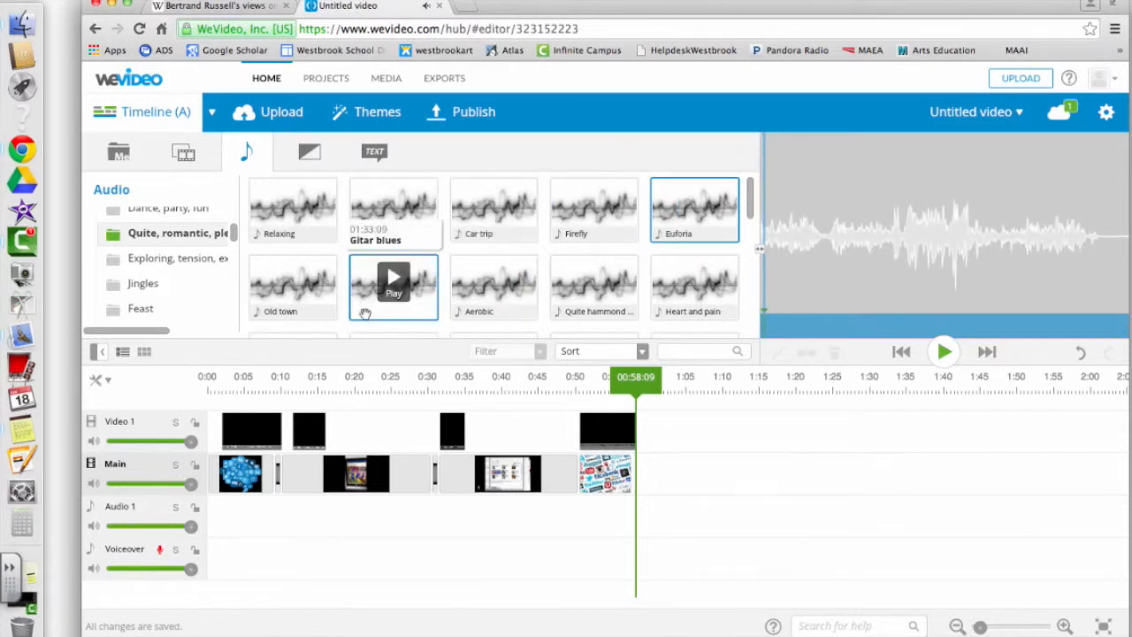
click(394, 283)
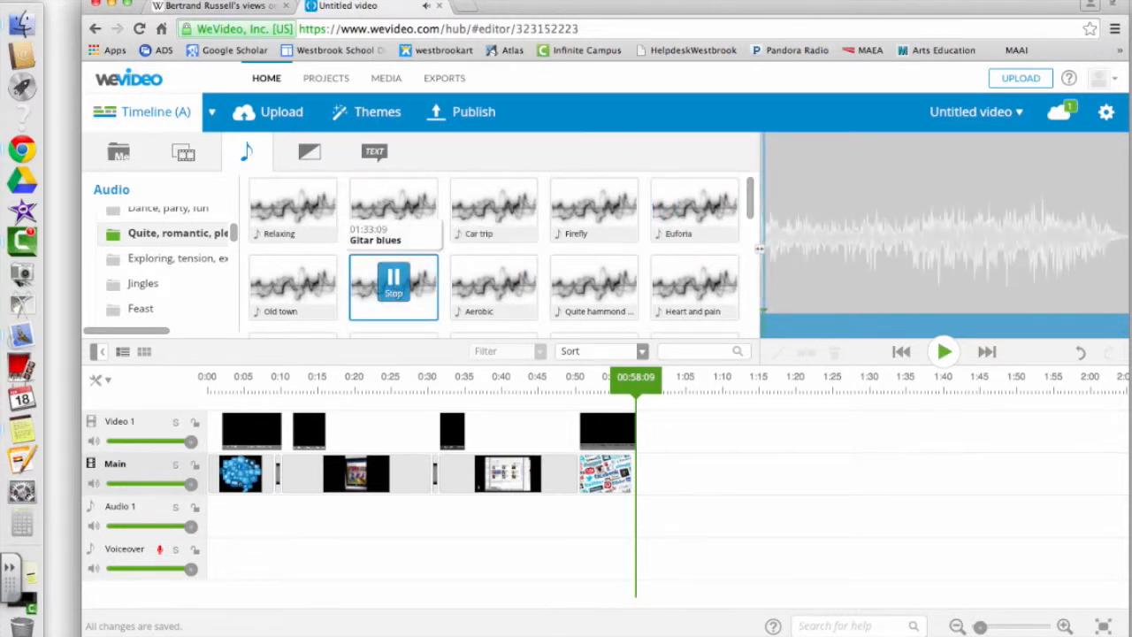
click(694, 283)
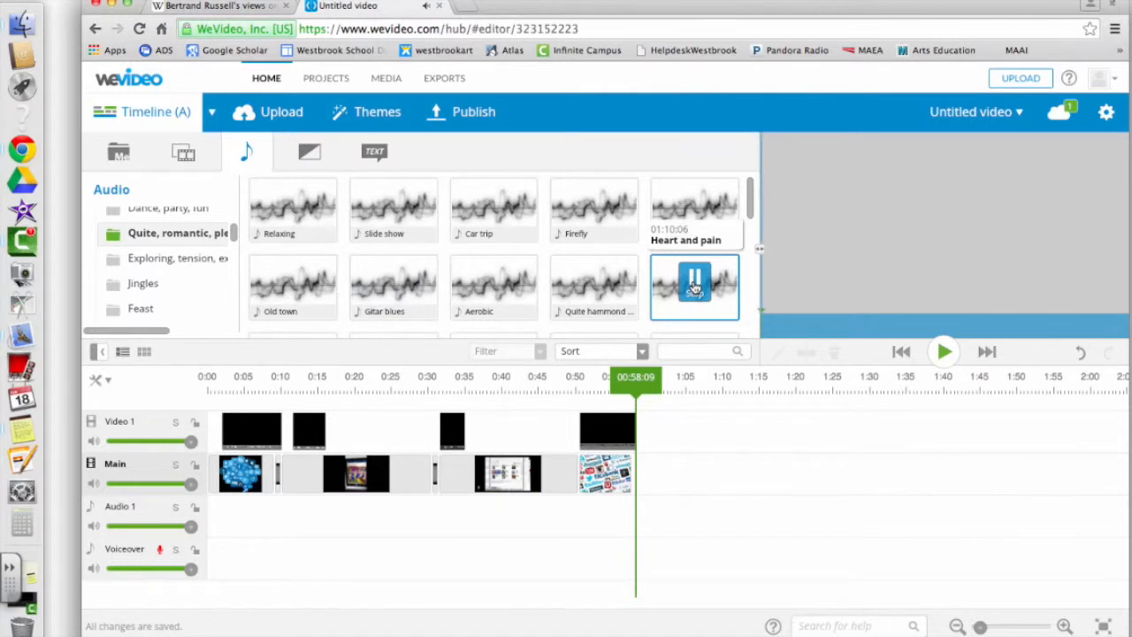
click(694, 283)
click(393, 208)
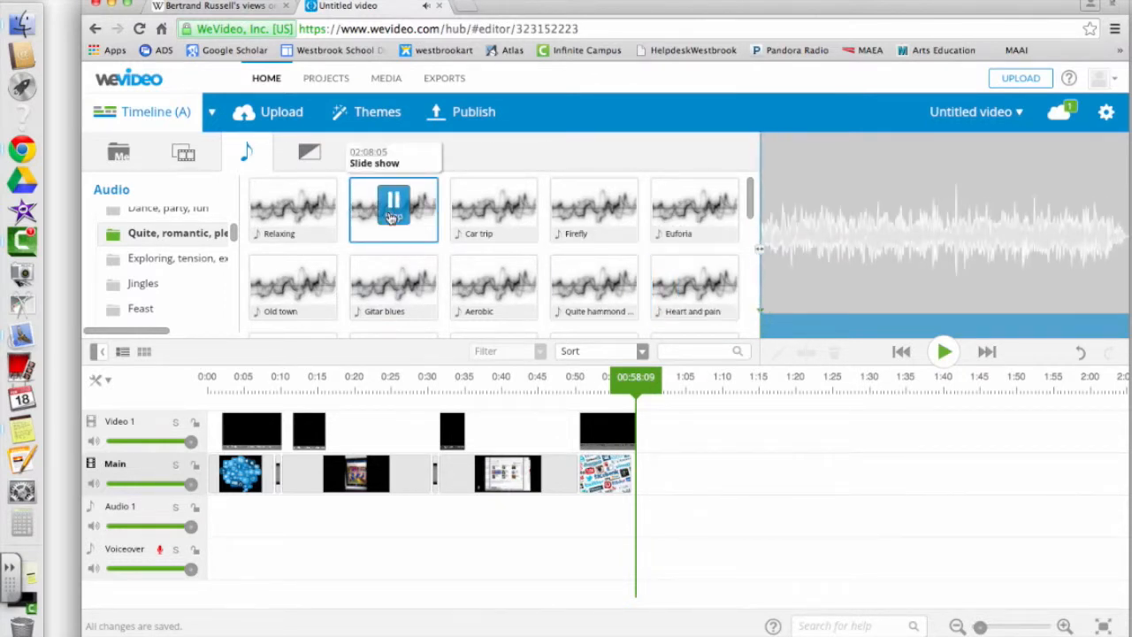
click(393, 208)
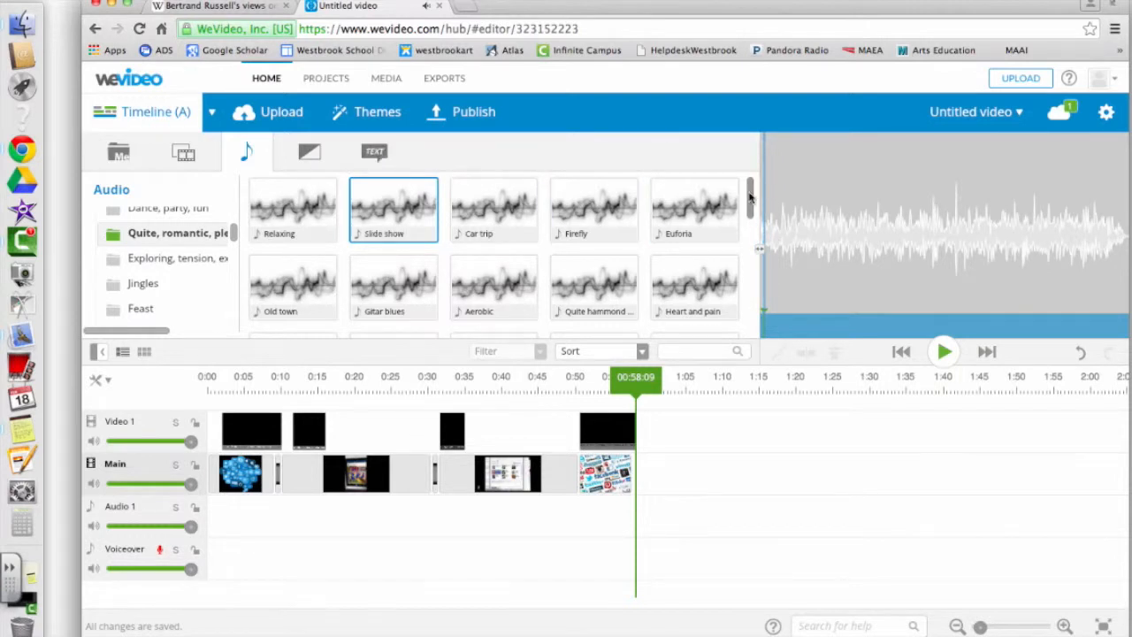
Step: Preview the tracks Moderato, Morning fresh, Piano princess and Relaxed further down the same music category
drag(750, 199, 752, 246)
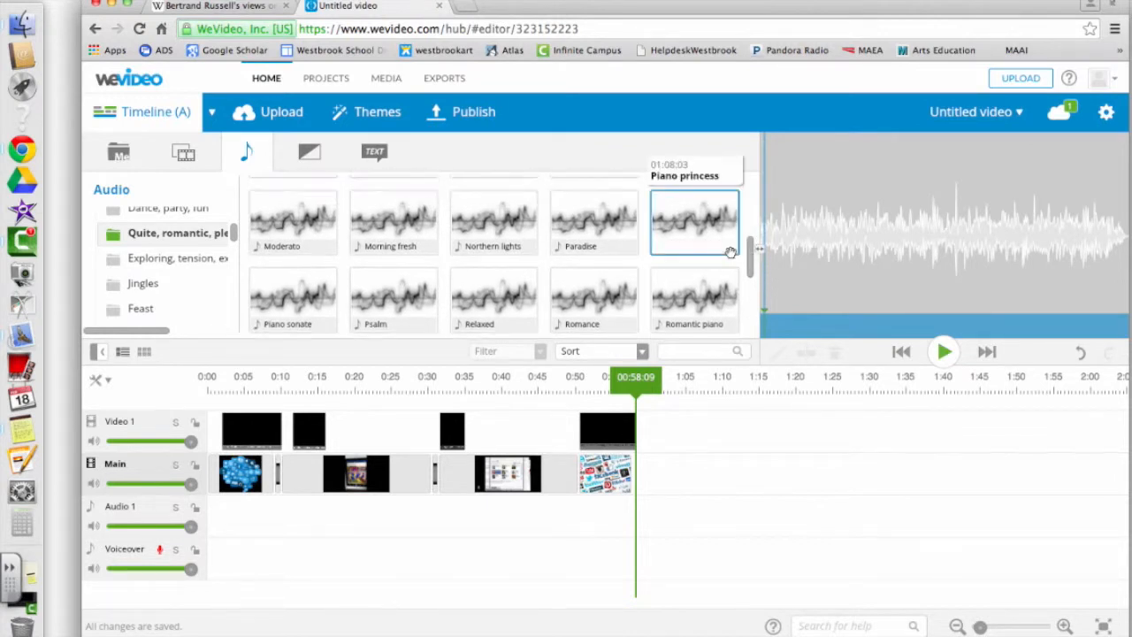
click(293, 223)
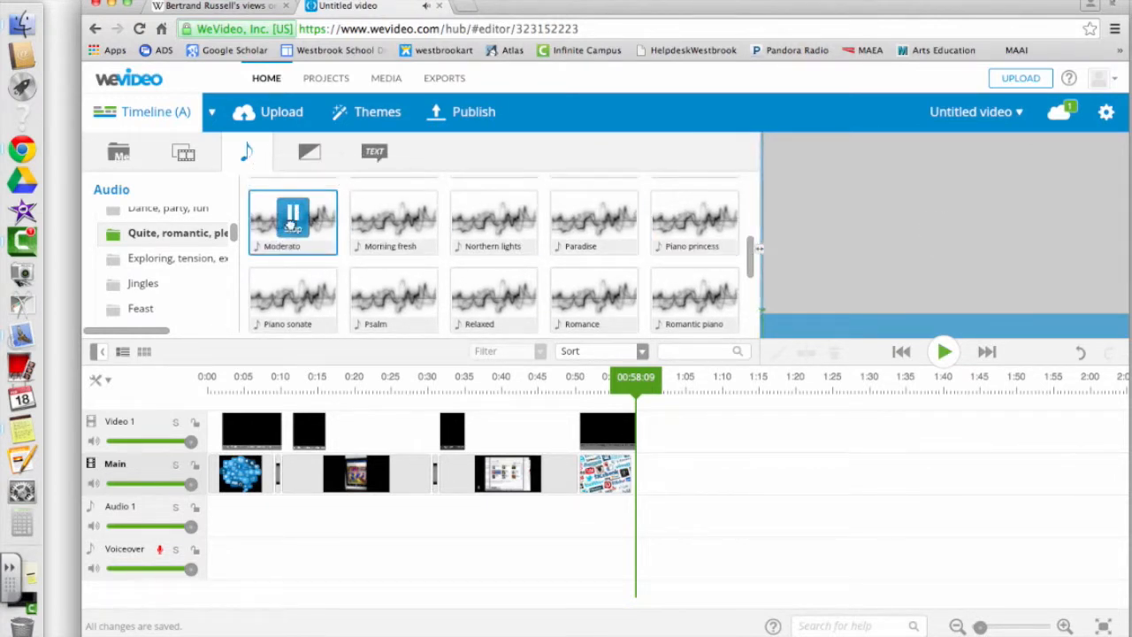
click(393, 219)
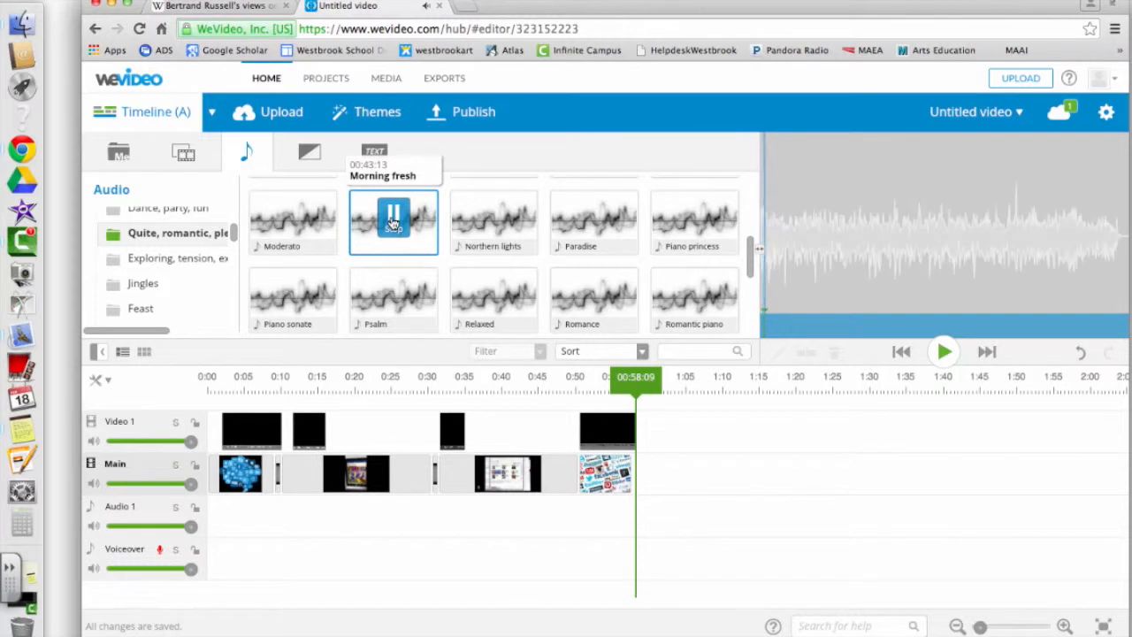
click(696, 218)
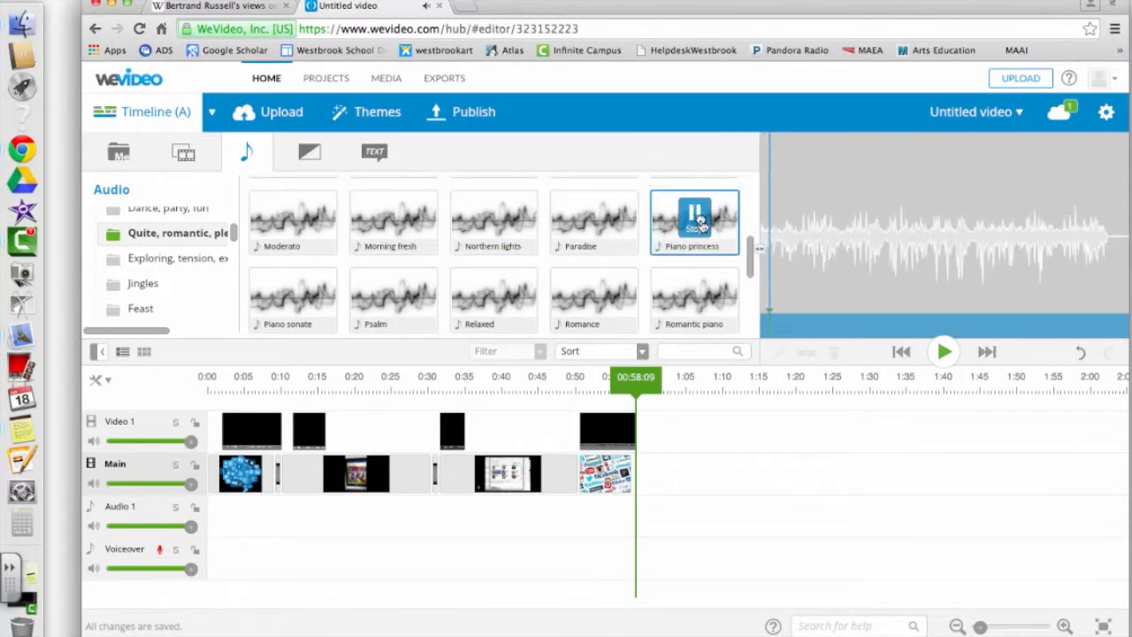
drag(750, 255, 752, 280)
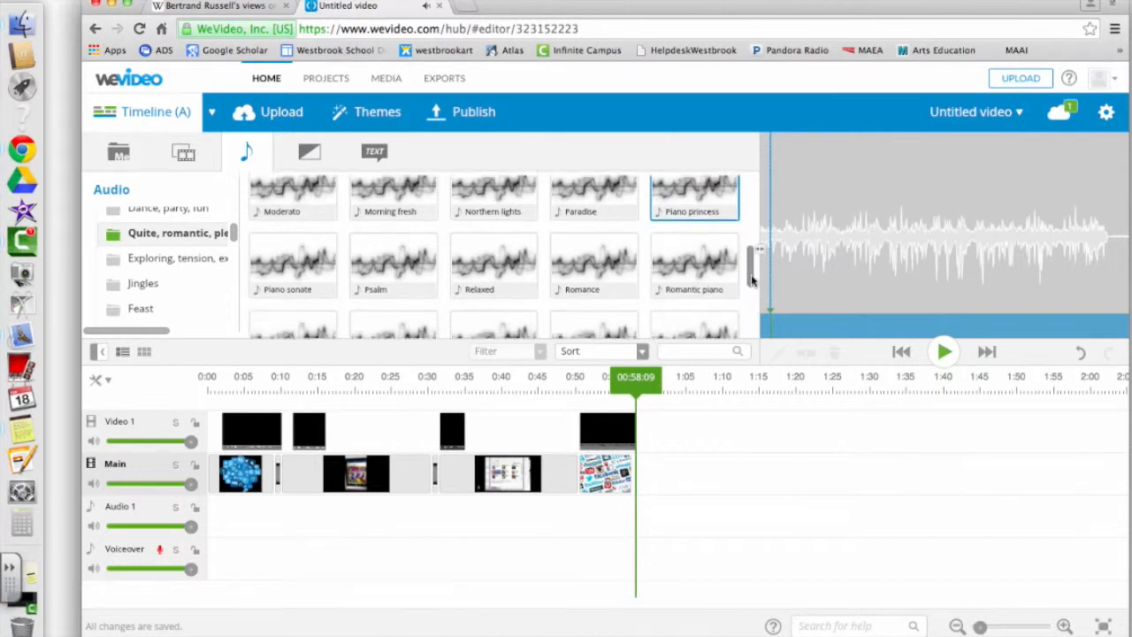
click(488, 255)
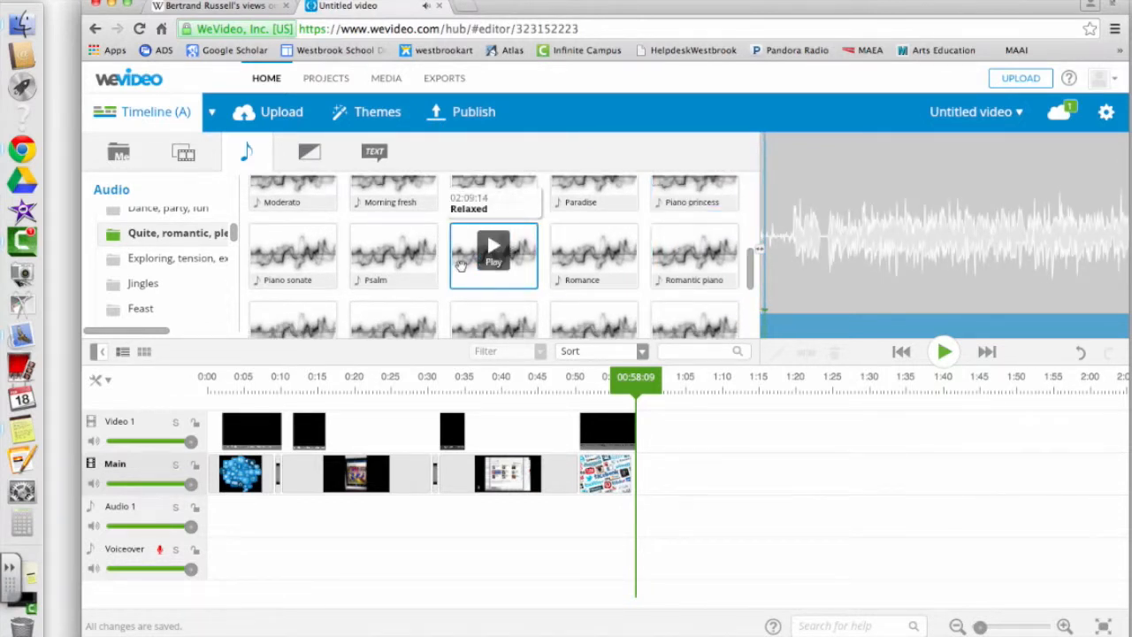
Step: Place the Relaxed track at the start of Audio 1, with a 0.5 s fade-in, 4.5 s fade-out and audio level 5, and preview it
mouse_move(462, 268)
mouse_down()
mouse_move(379, 475)
mouse_move(299, 518)
mouse_move(246, 523)
mouse_up()
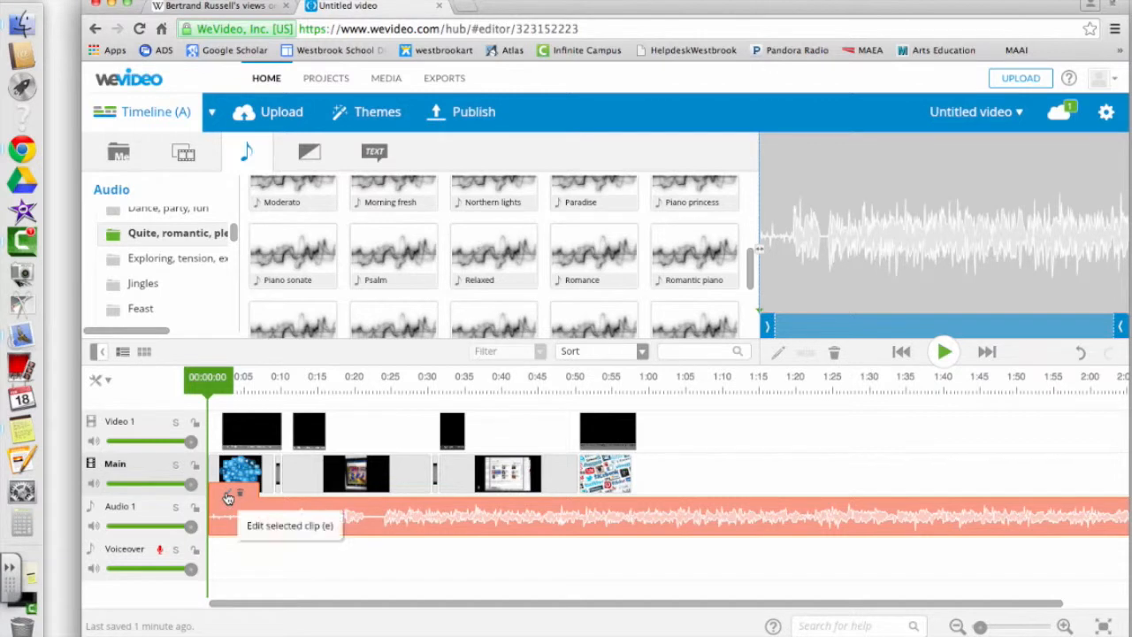
click(228, 498)
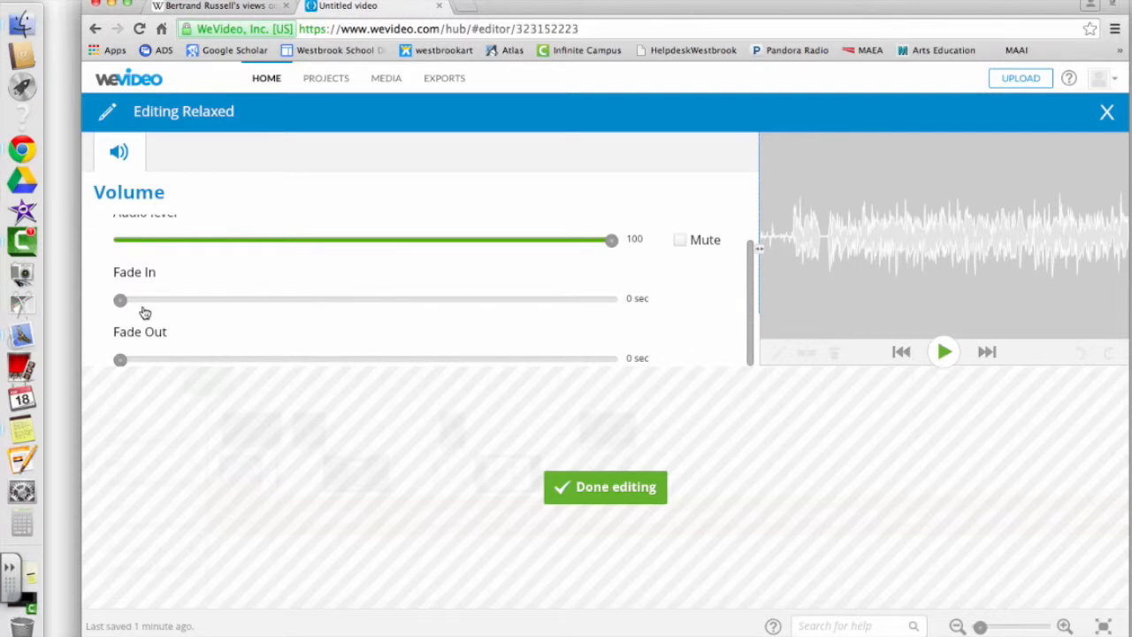
drag(120, 299, 159, 300)
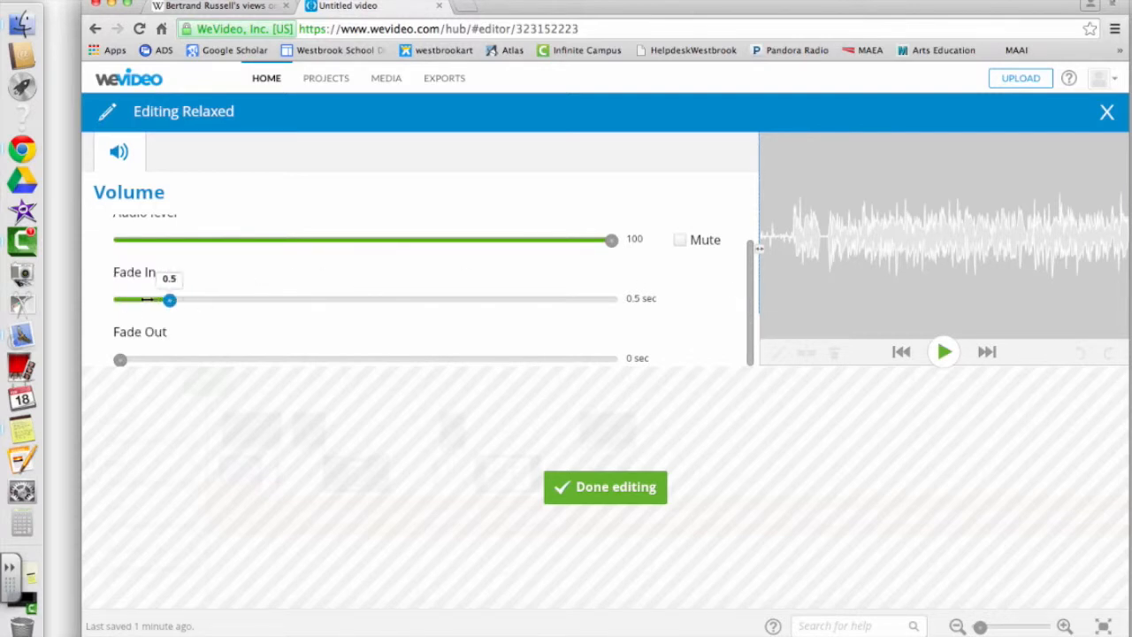
drag(121, 359, 562, 359)
drag(611, 239, 147, 255)
click(945, 352)
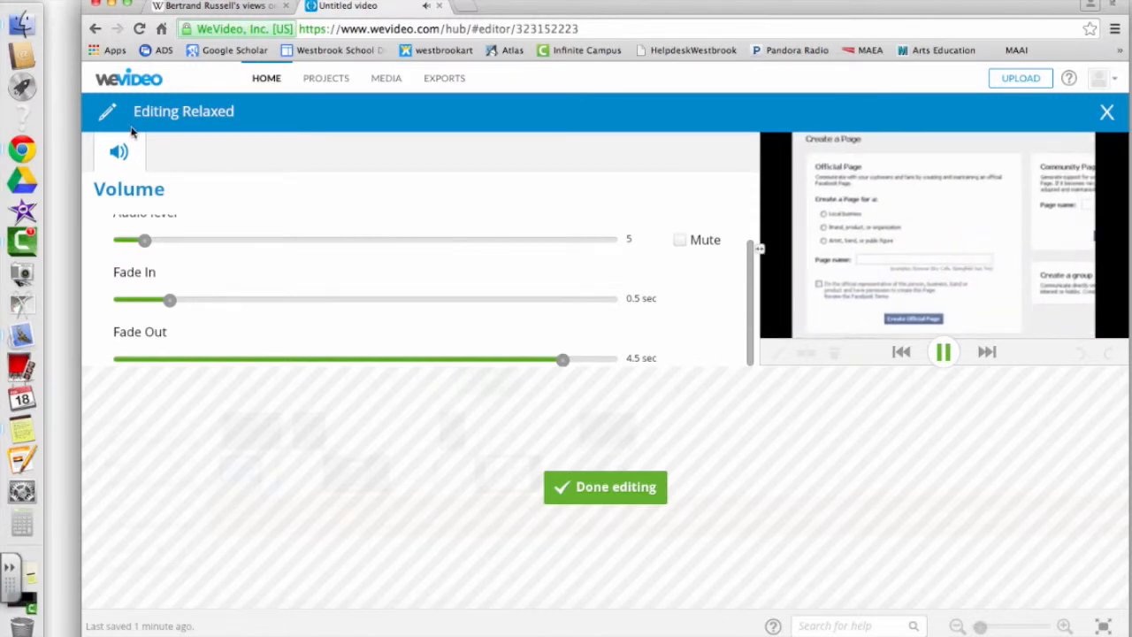
Step: Leave the editor with the changes saved and reopen Untitled video from the dashboard
click(270, 79)
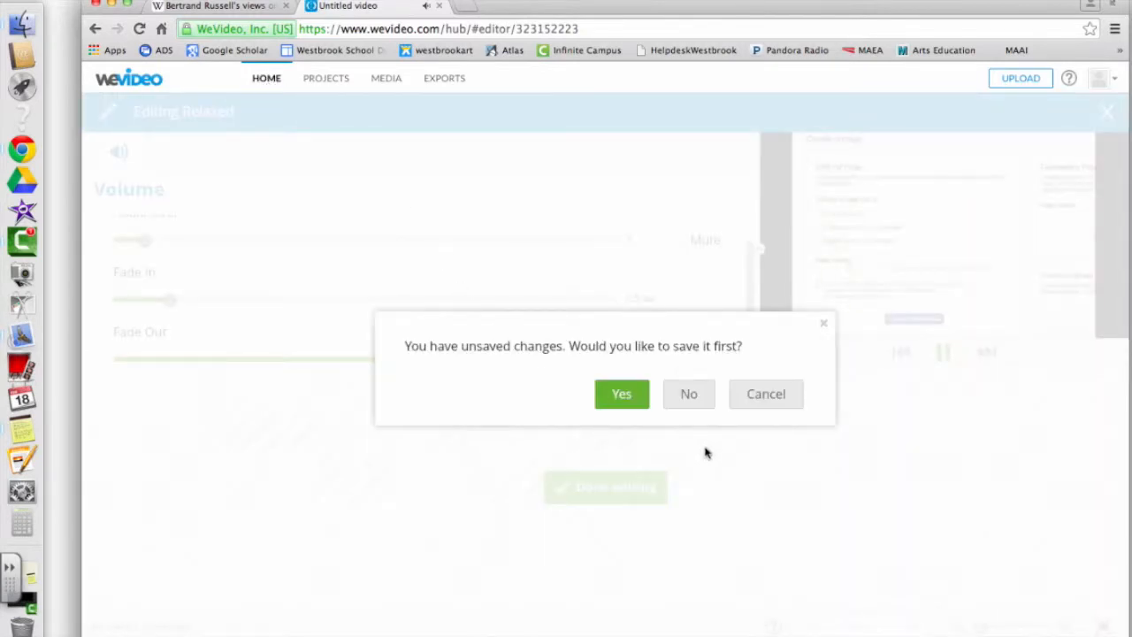
click(625, 394)
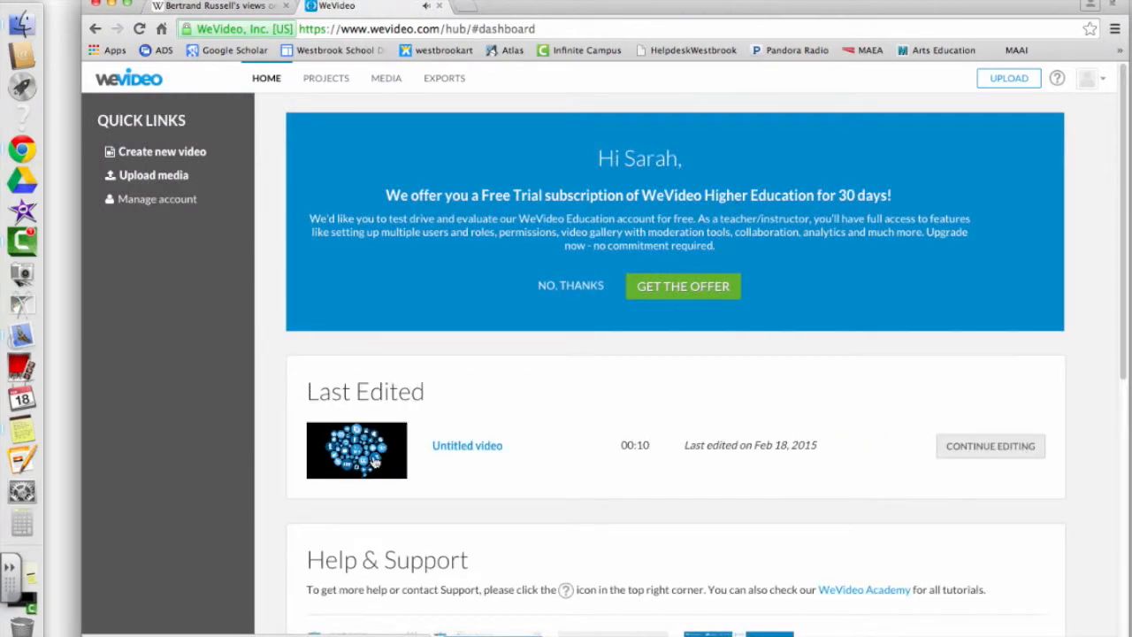
click(472, 446)
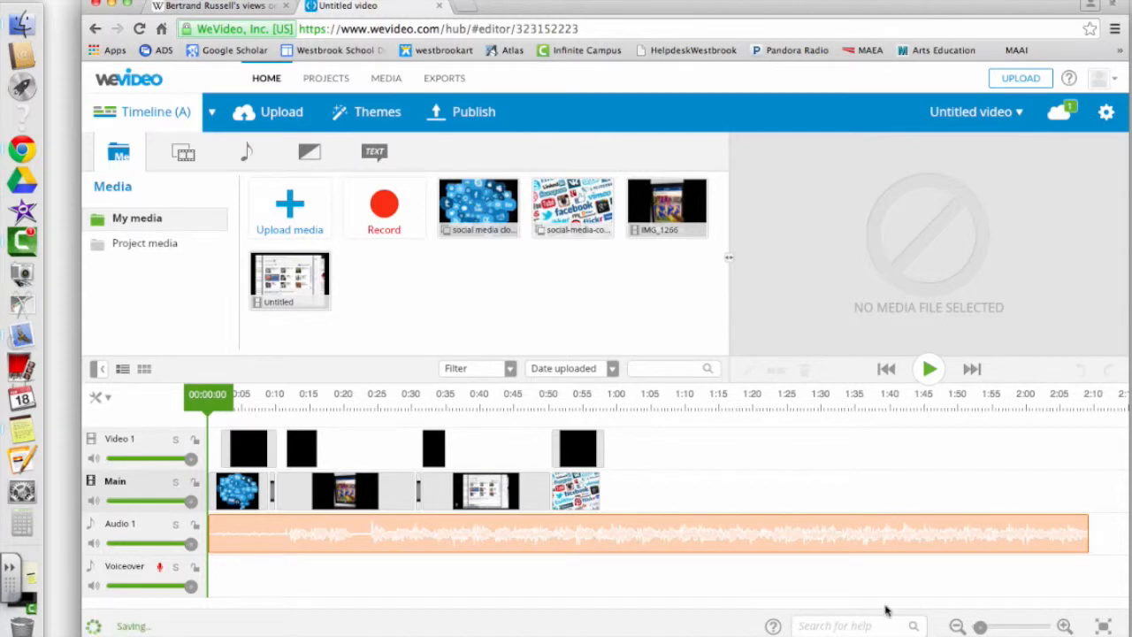
Step: Trim the music clip to end with the video at about 0:58 and try to record a voiceover with the microphone
click(1069, 532)
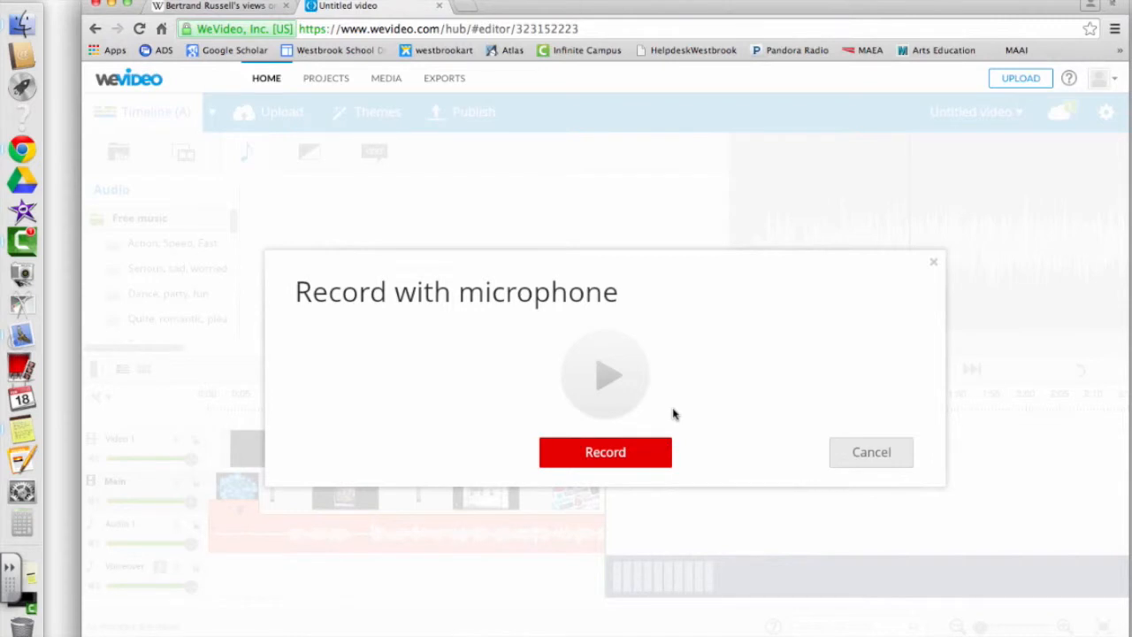
click(627, 451)
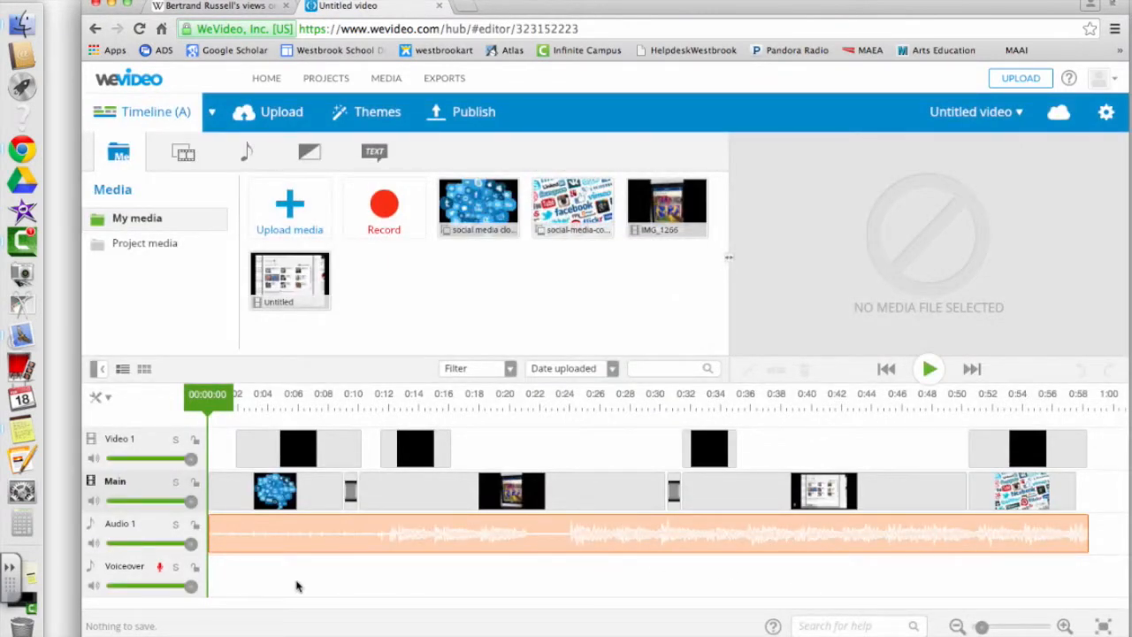
Step: Record a microphone voiceover of about 10 seconds from the start of the timeline and save it
click(159, 567)
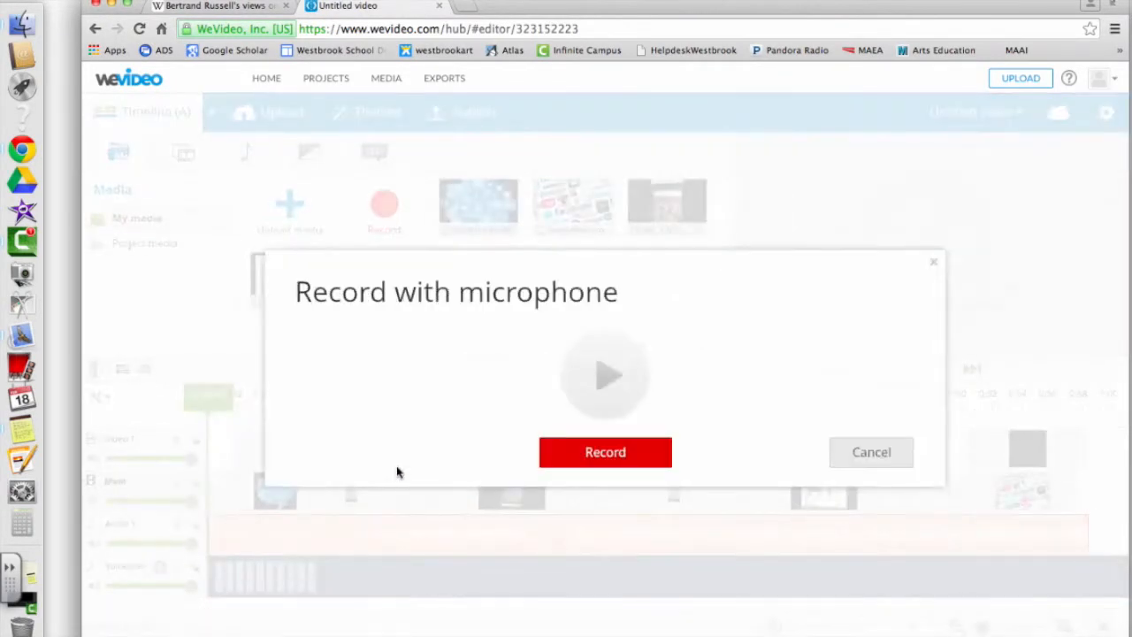
click(645, 460)
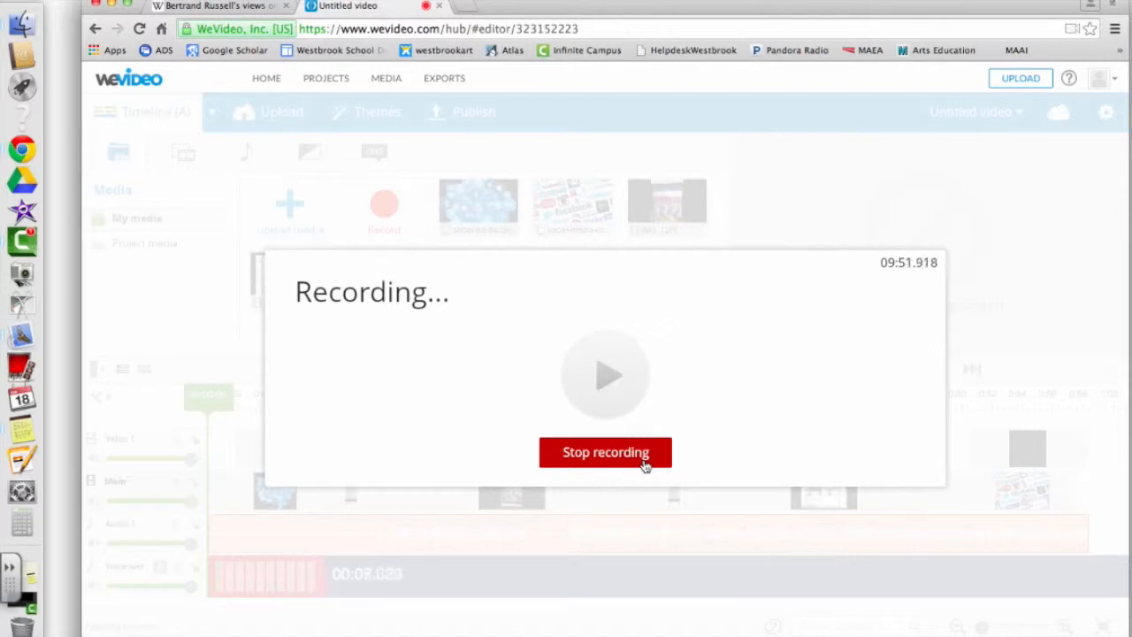
click(644, 466)
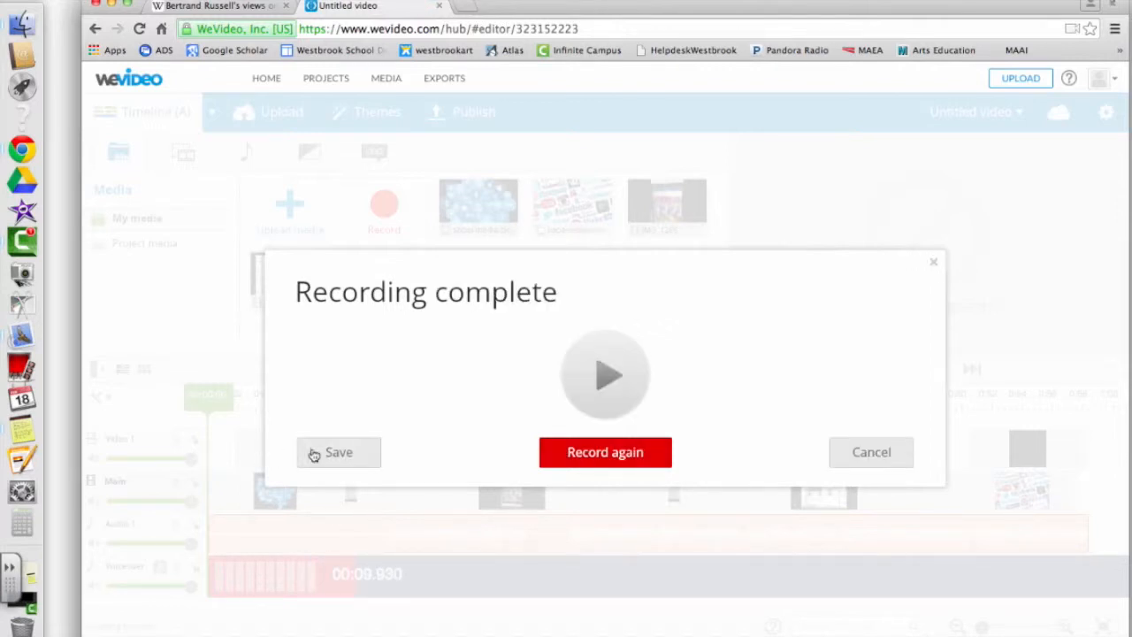
click(353, 455)
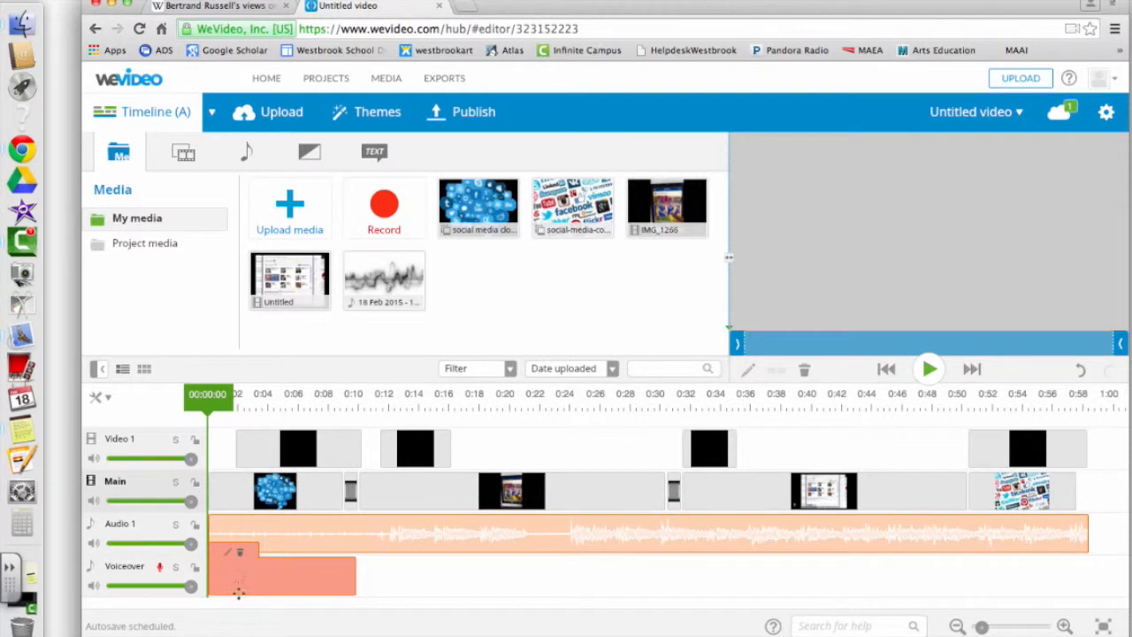
Step: Set the voiceover's audio level to 82, preview it, and move the clip to start at about 3 seconds
click(227, 553)
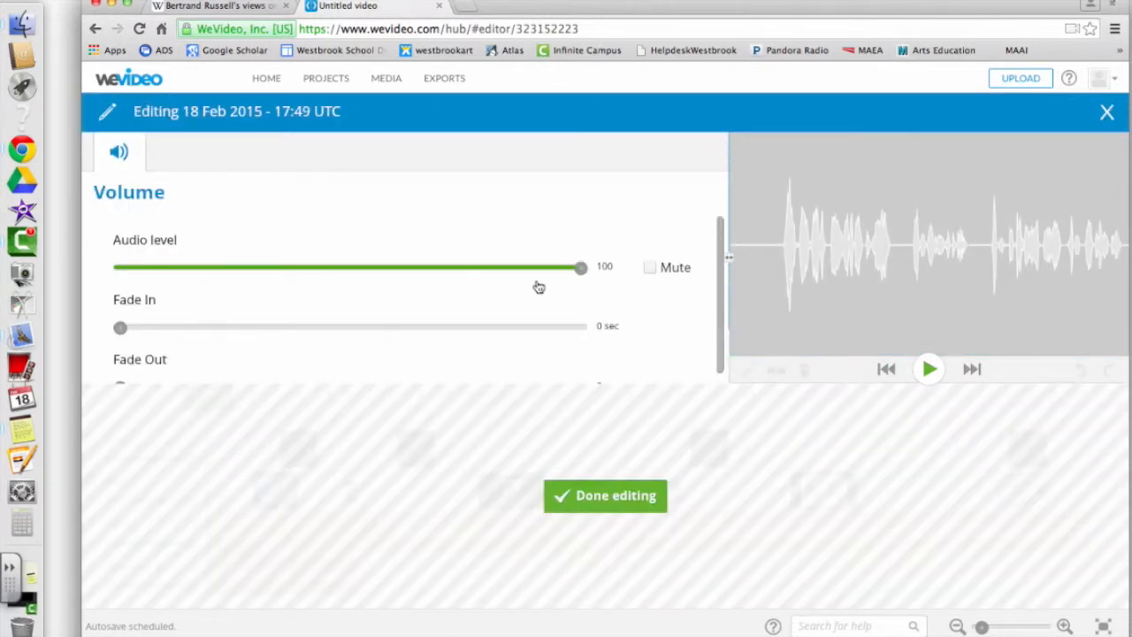
drag(580, 267, 497, 268)
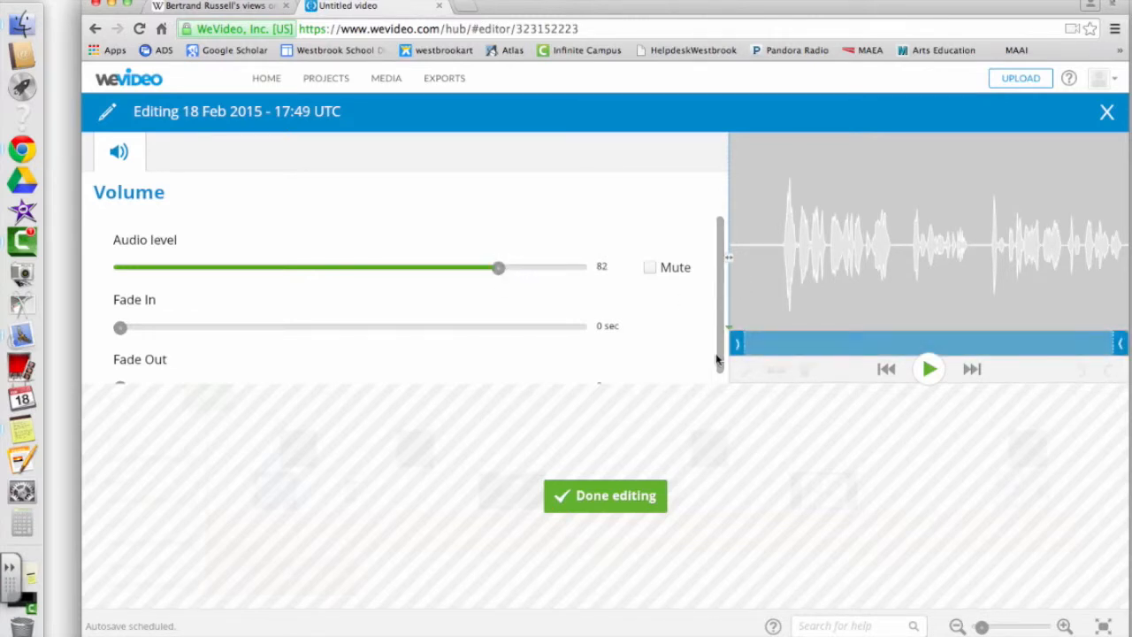
click(929, 370)
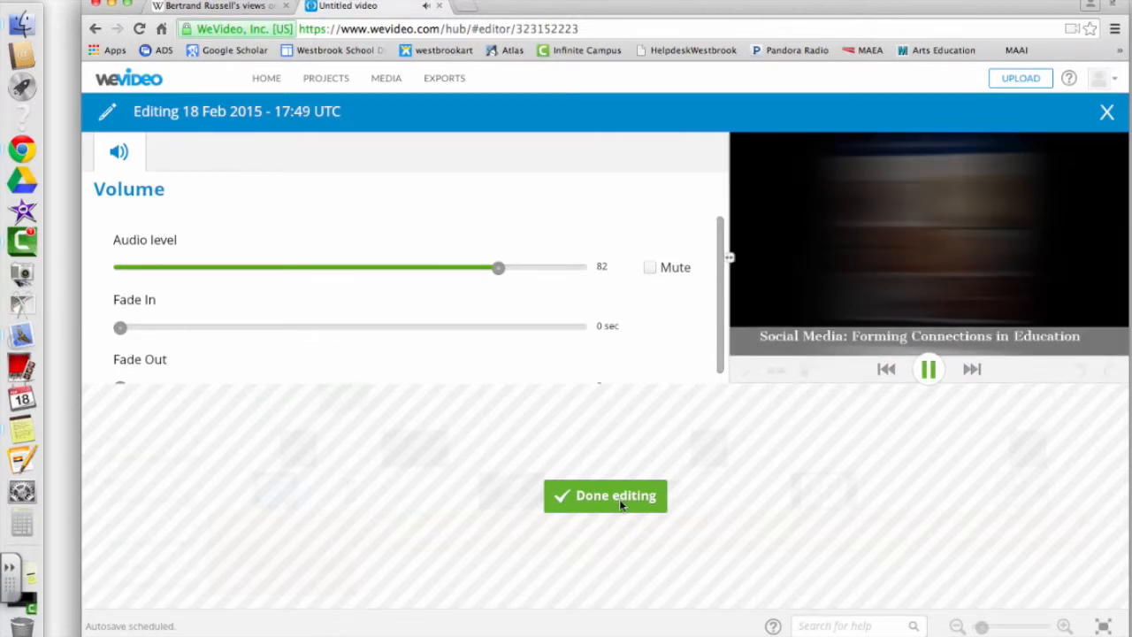
click(619, 504)
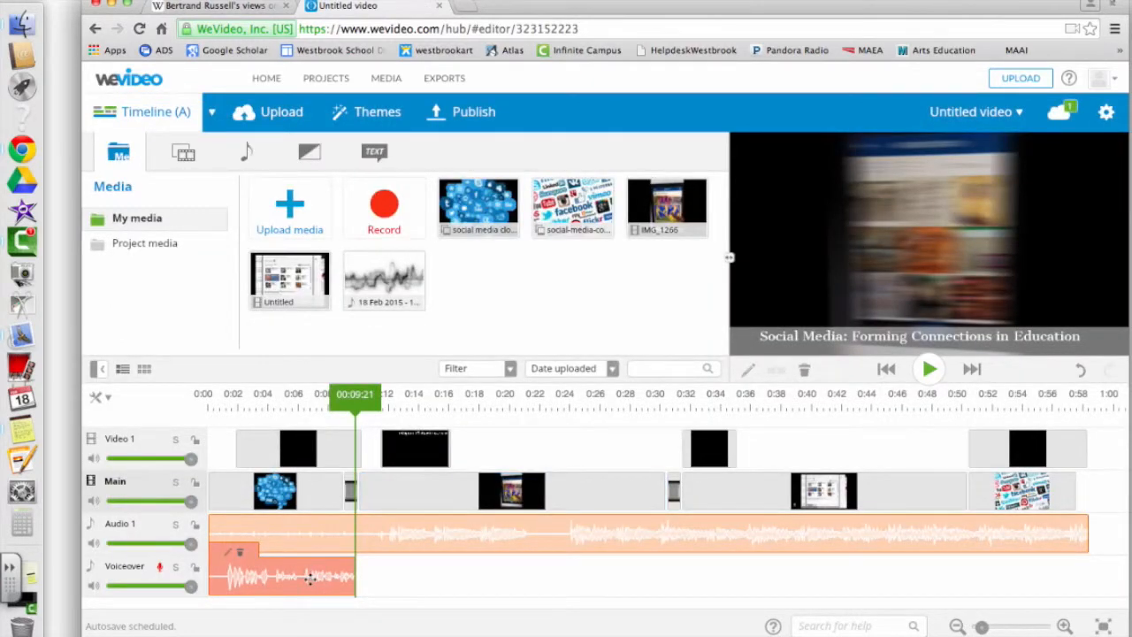
drag(308, 577, 409, 570)
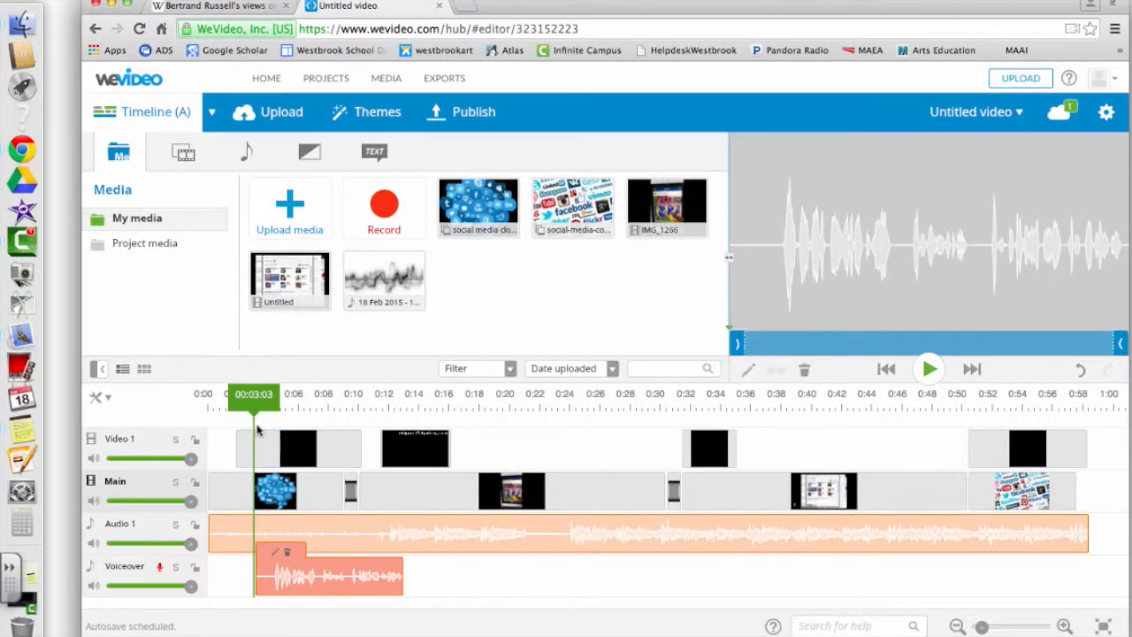
Step: Record a second microphone voiceover of about 3.6 seconds from the 00:17:23 position and save it
drag(254, 395, 477, 409)
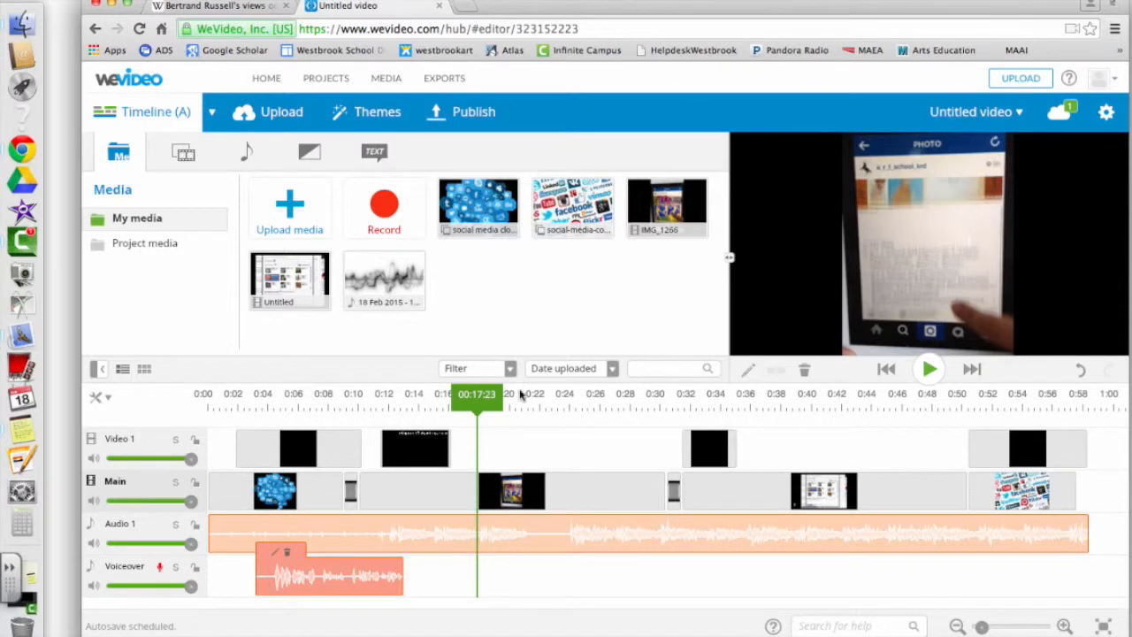
click(161, 571)
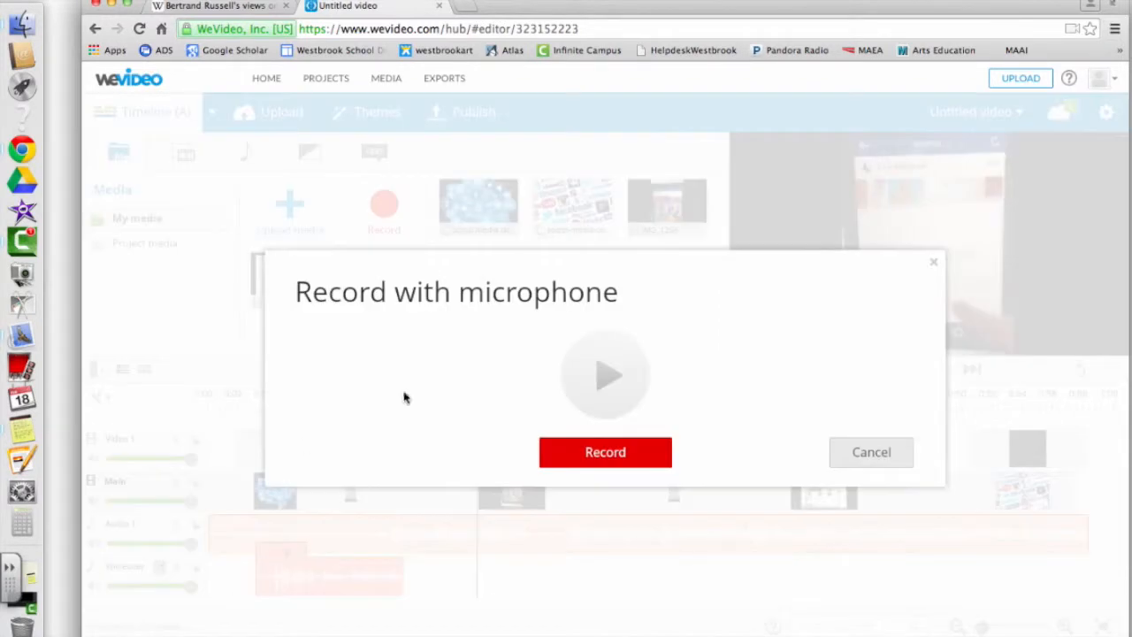
click(605, 452)
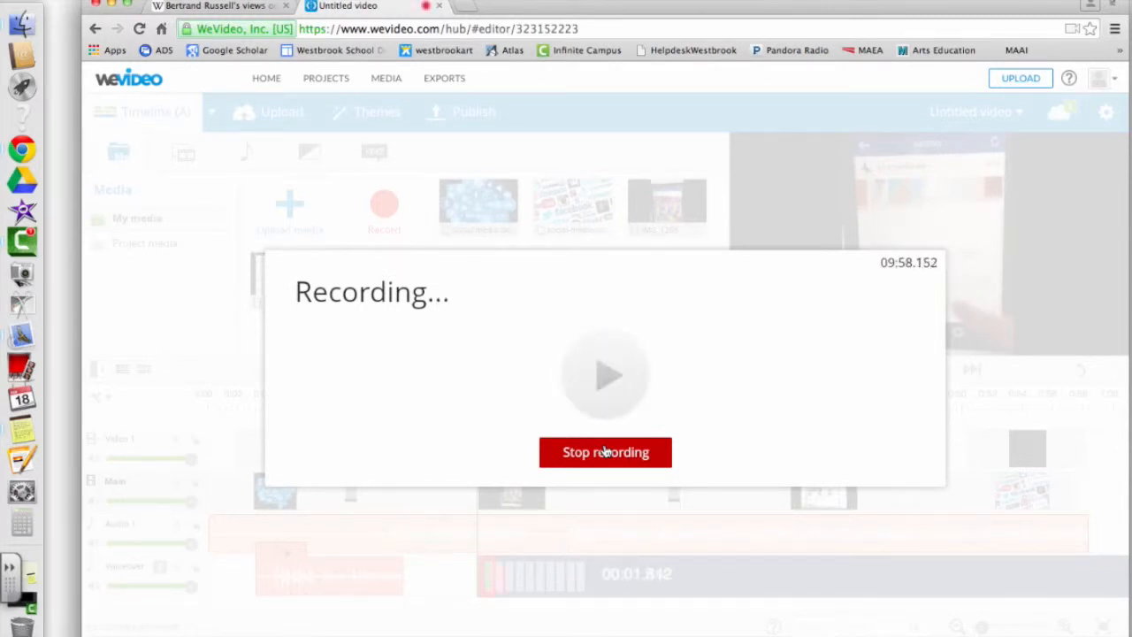
click(605, 452)
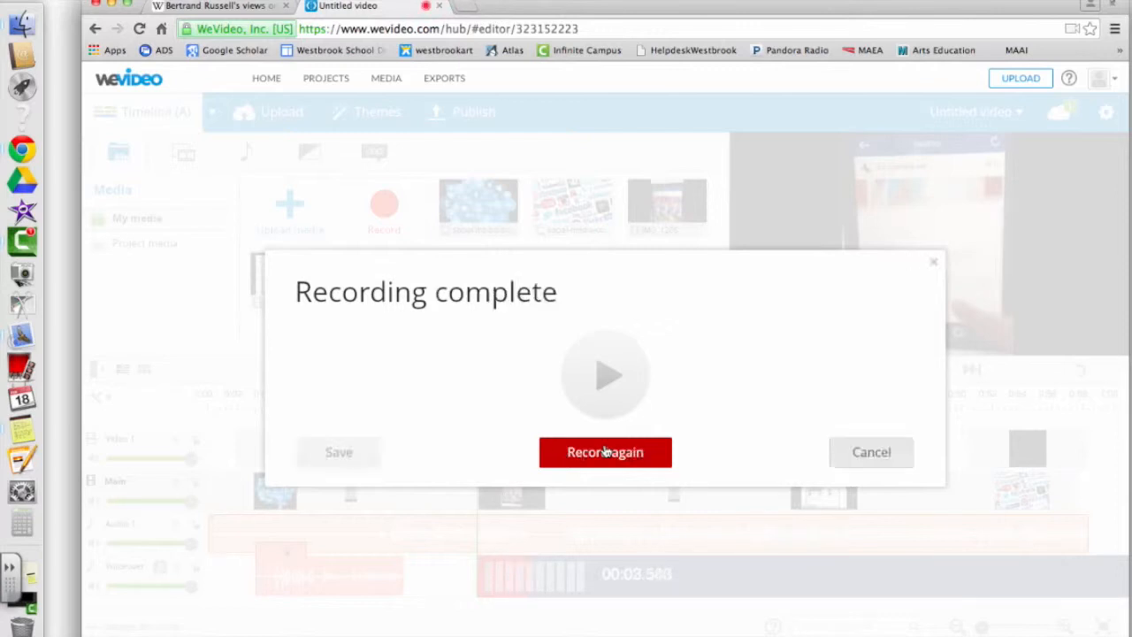
click(359, 457)
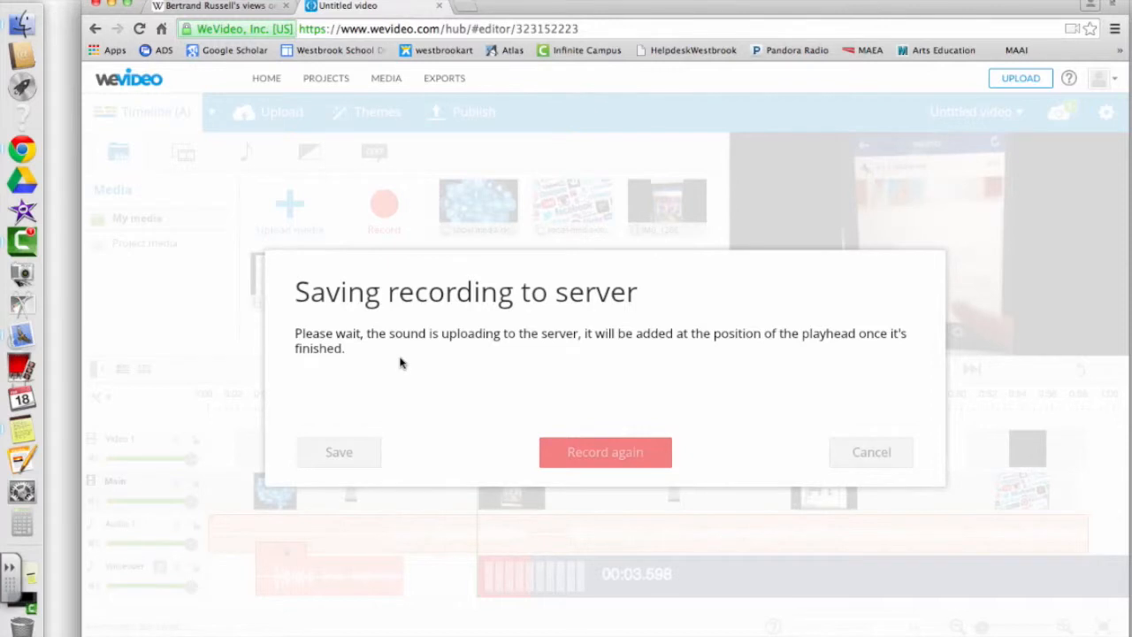
Step: Return to the WeVideo browser window and reopen the Untitled video project for editing
click(22, 241)
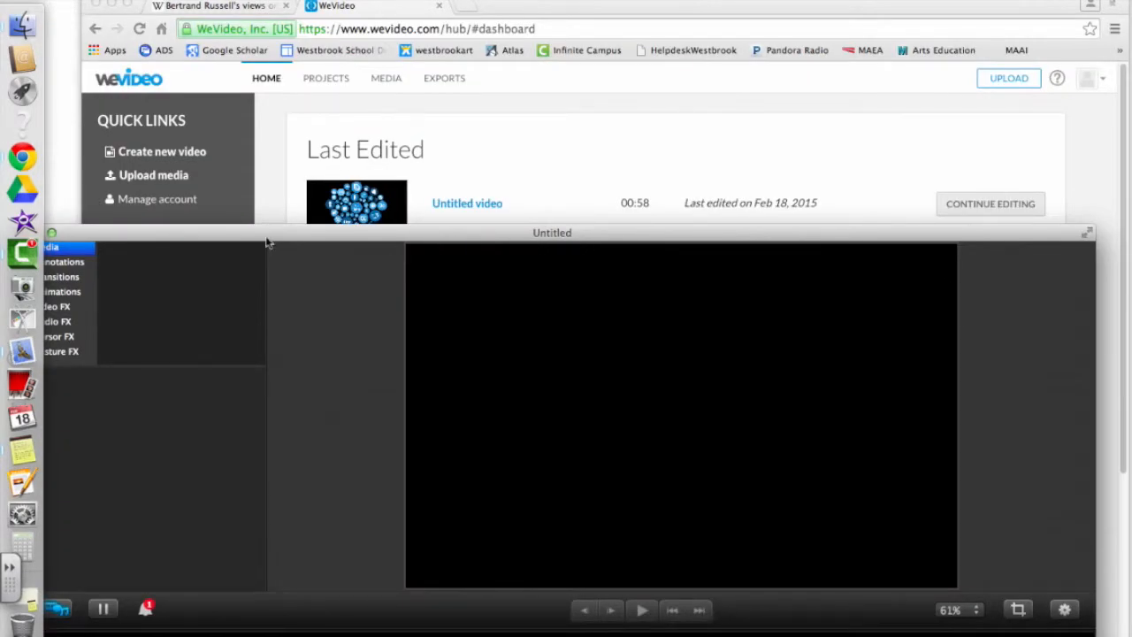
click(520, 7)
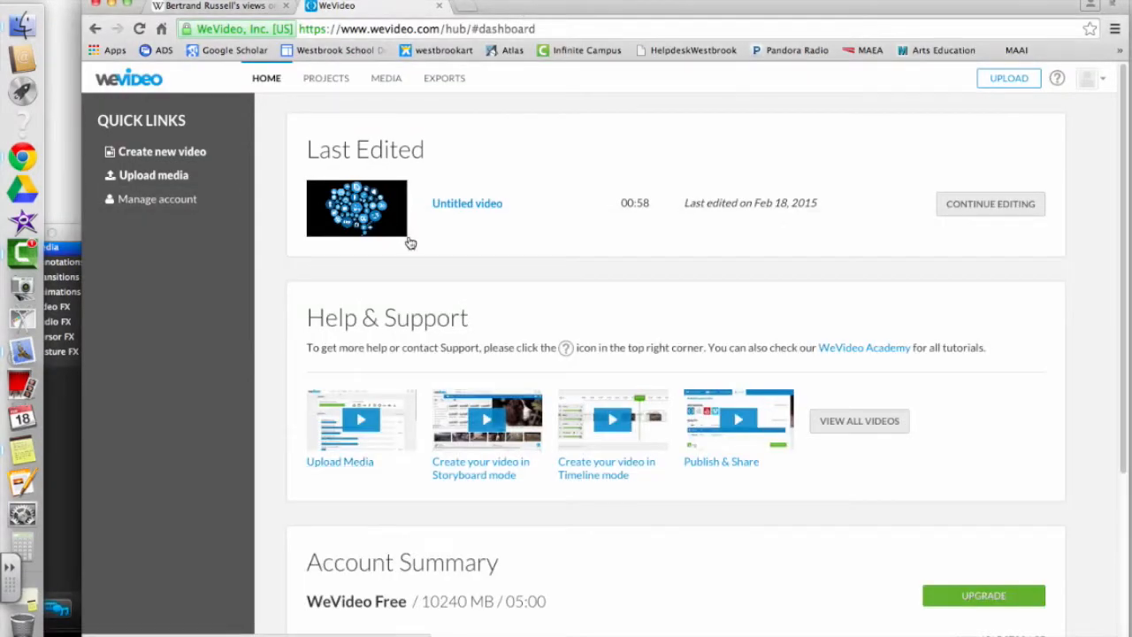
click(455, 207)
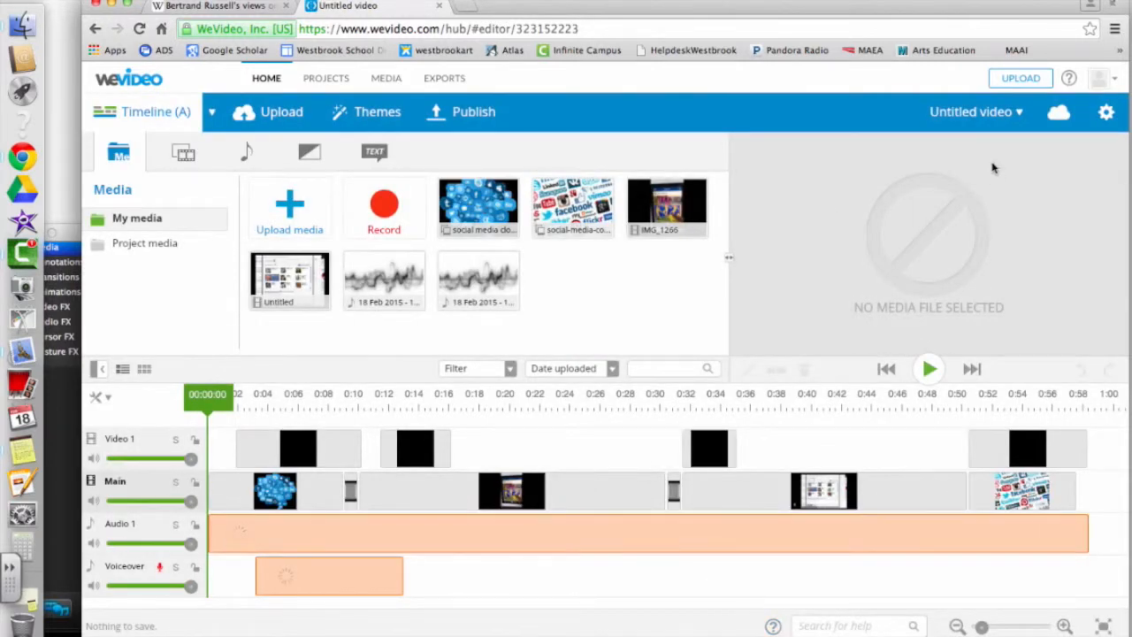
Step: Rename the video project as MAAI and save it
click(991, 115)
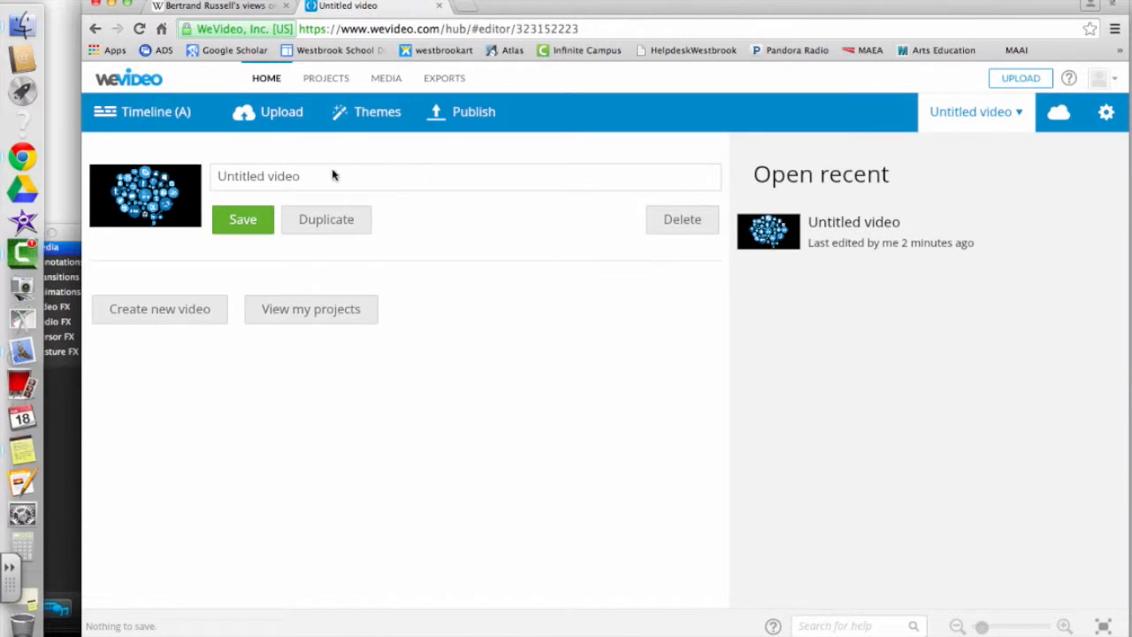
click(333, 175)
text(MM)
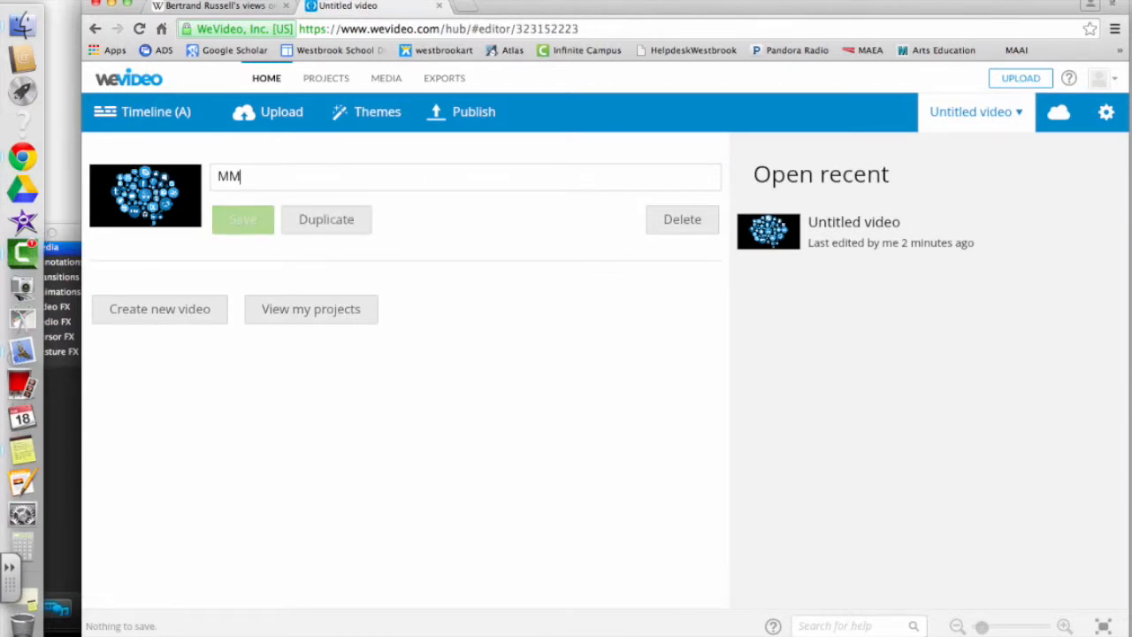
text(AAI)
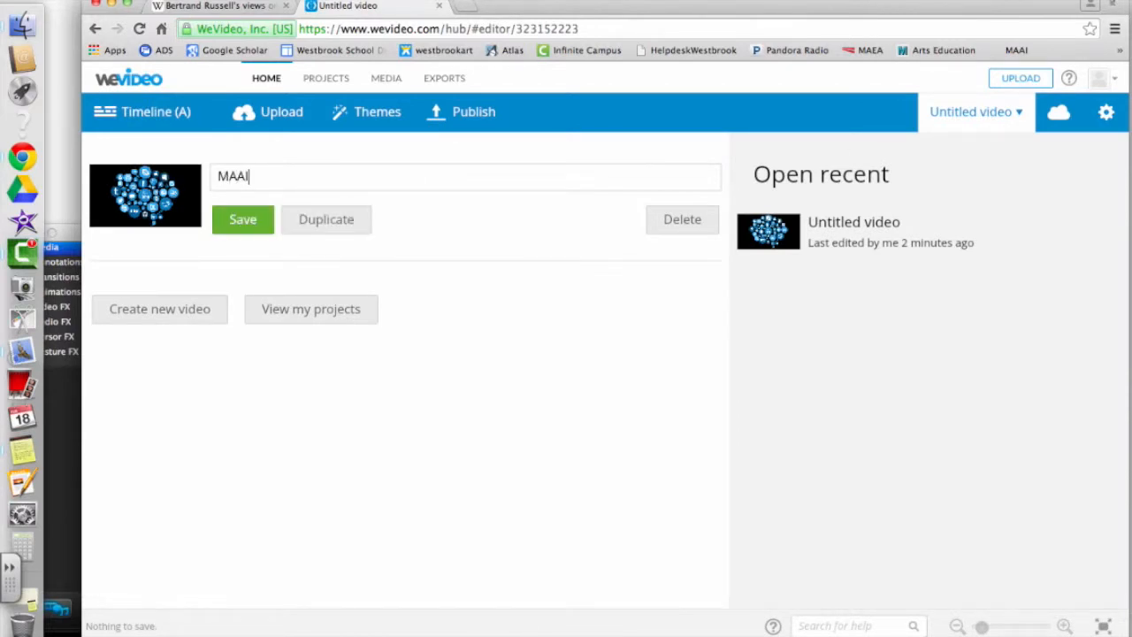
click(234, 221)
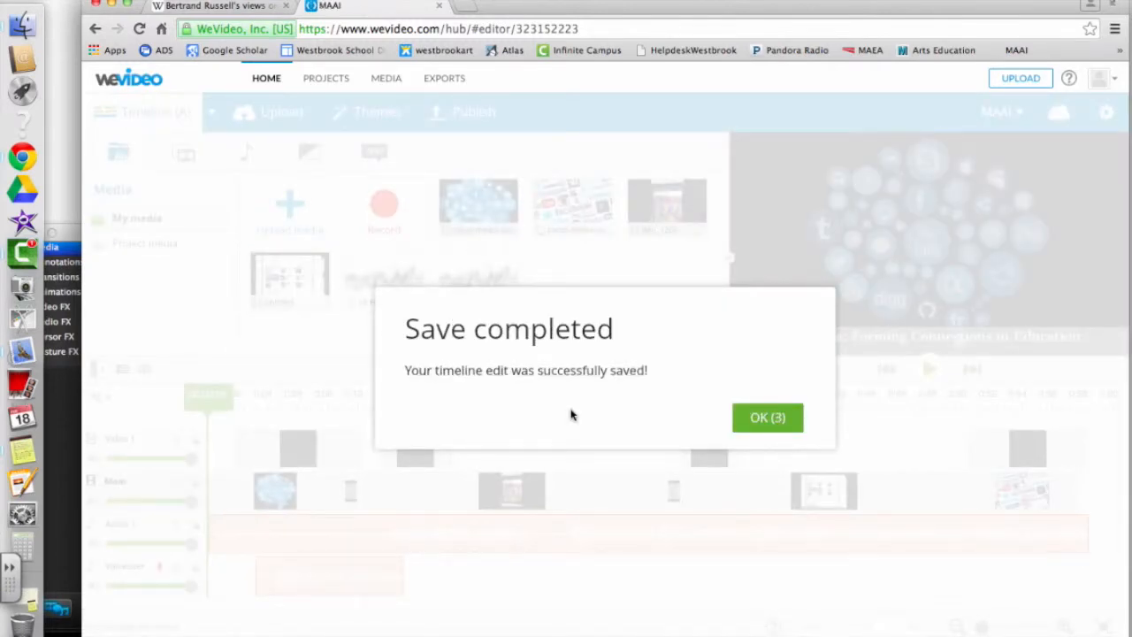
click(761, 427)
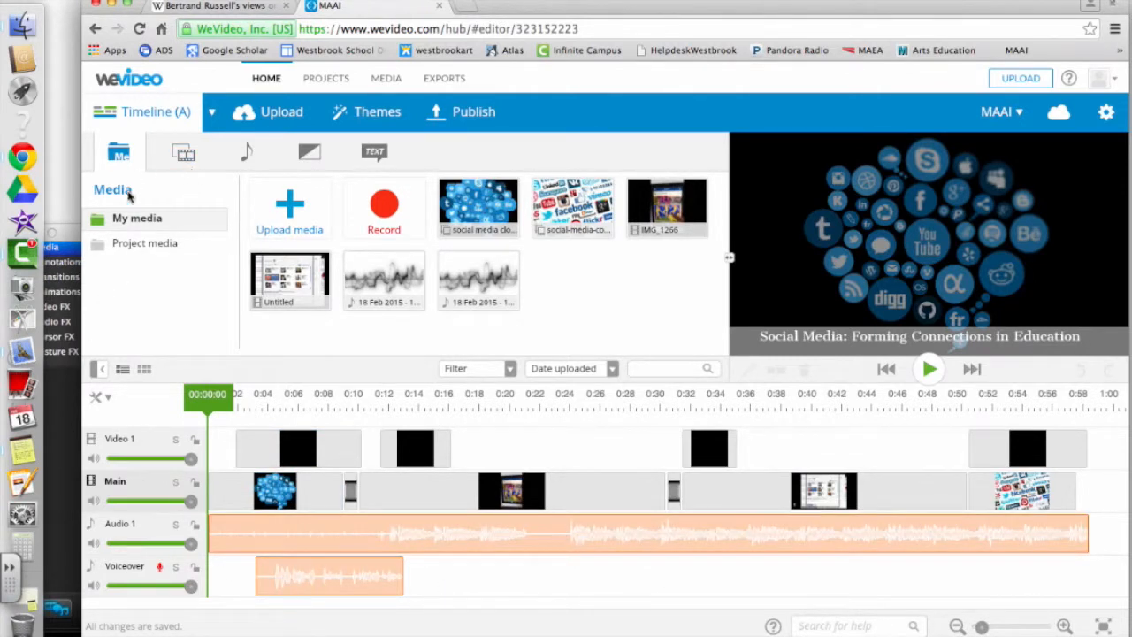
Step: Upload the image maai-logo_color_txtrt.jpg from the socialmedia folder on the desktop to the media library
click(273, 116)
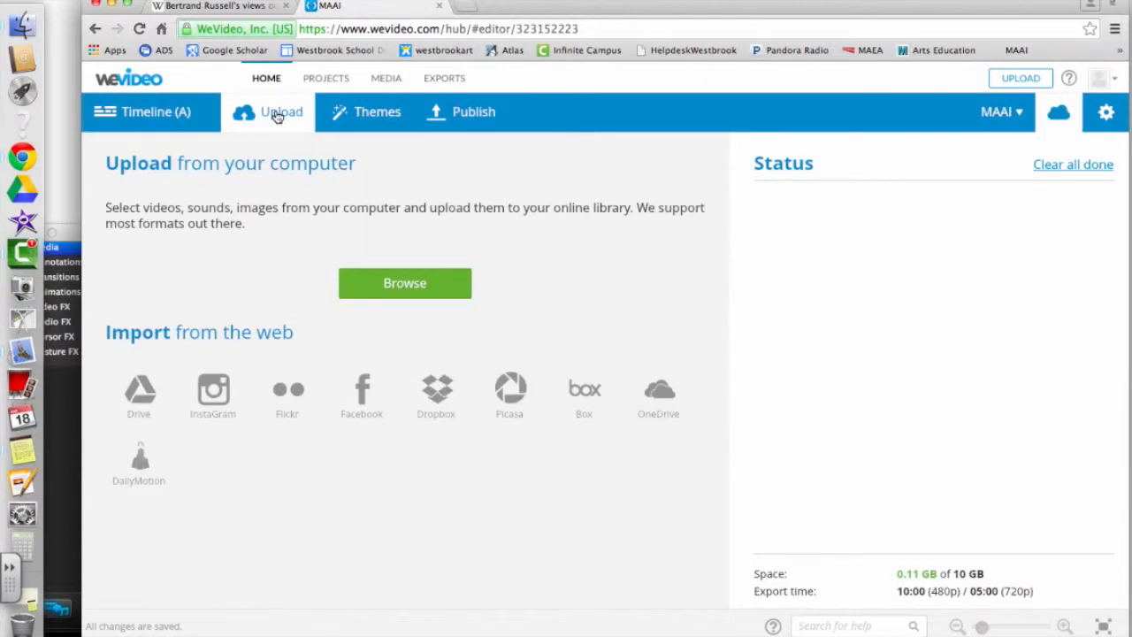
click(404, 283)
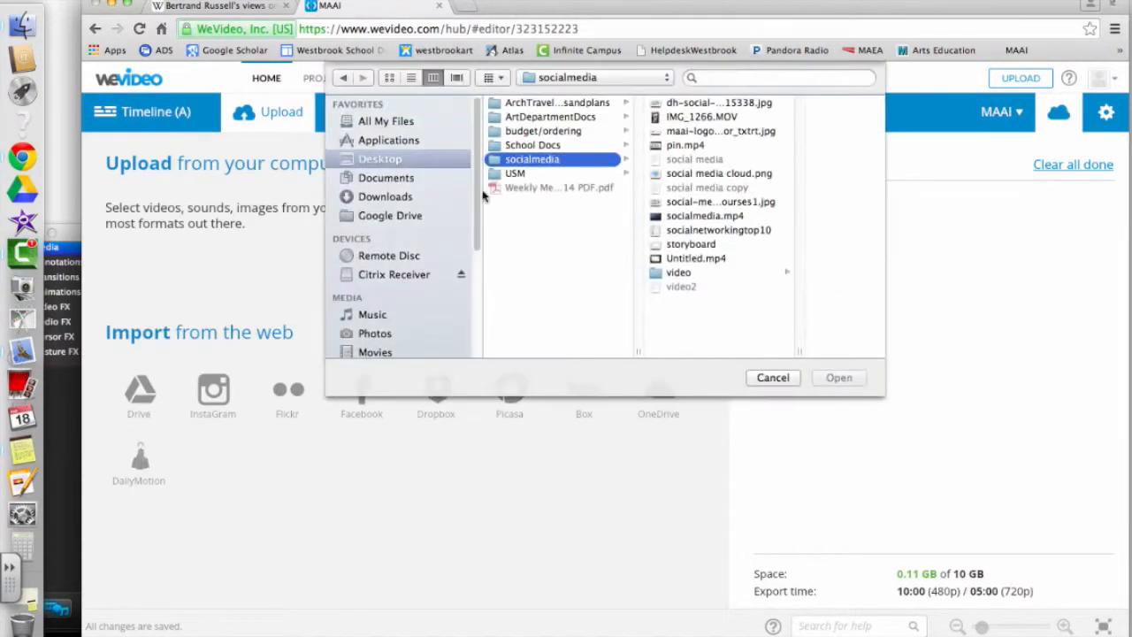
click(708, 131)
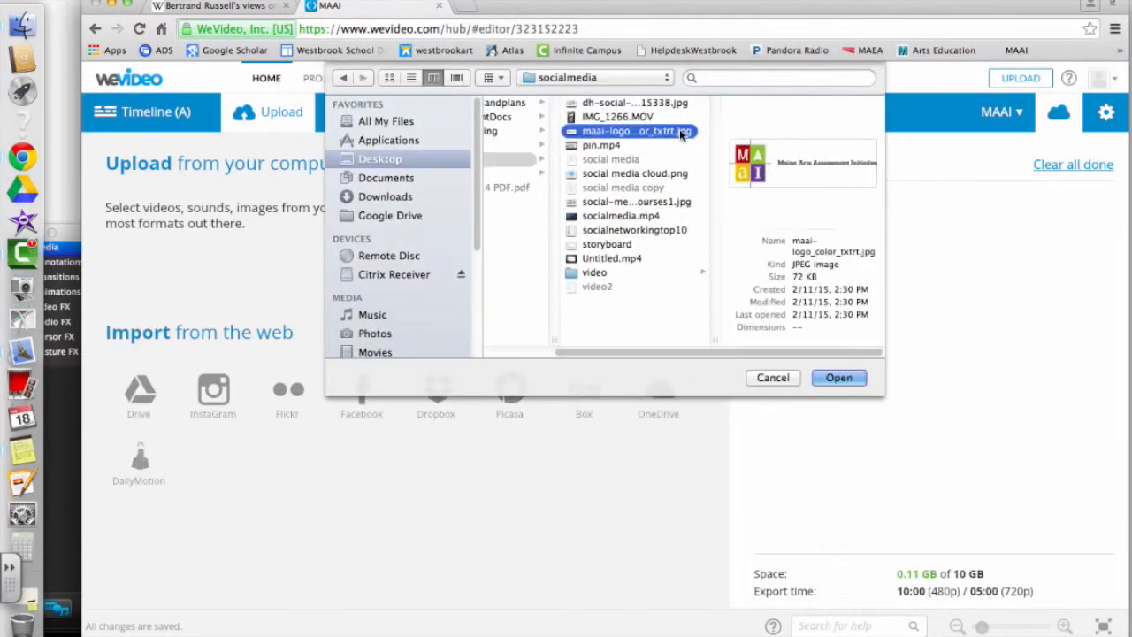
click(840, 378)
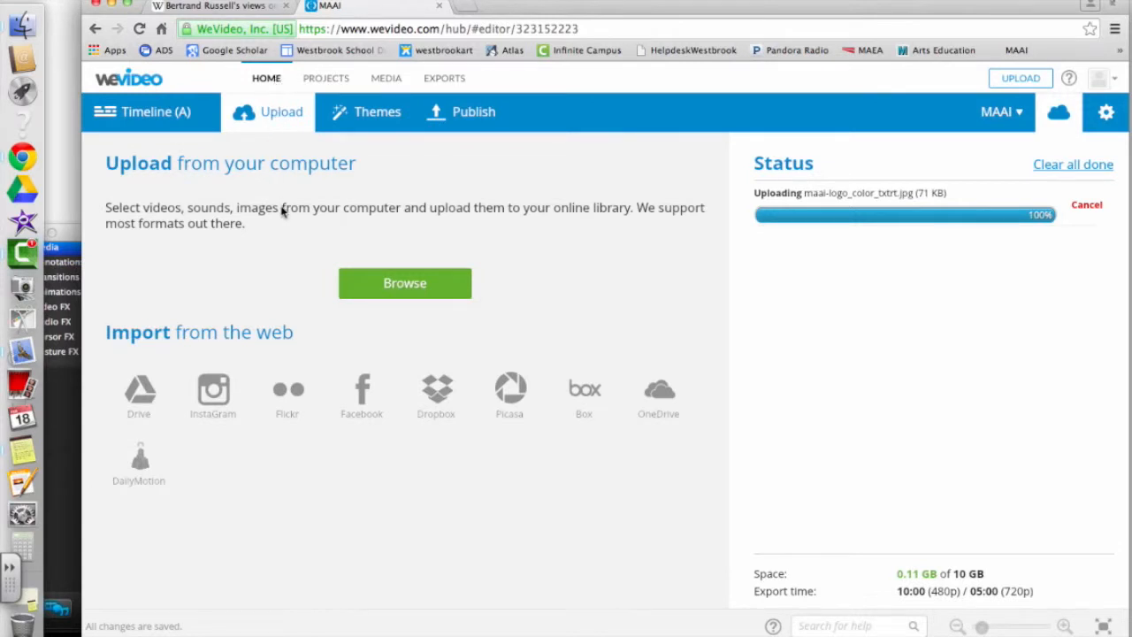
click(995, 113)
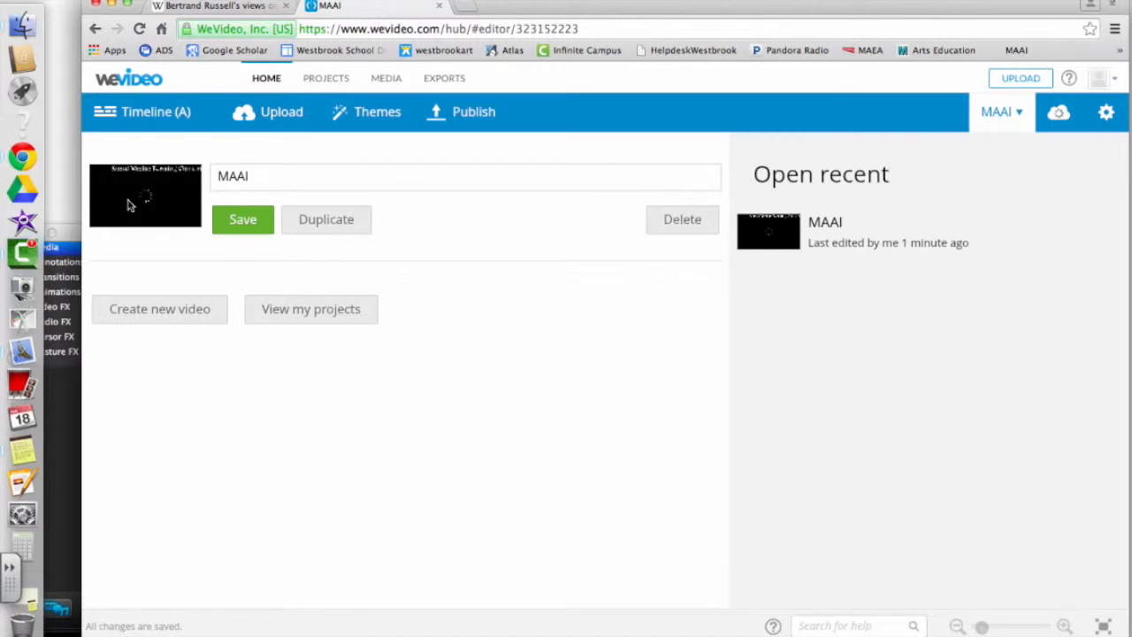
click(290, 310)
click(135, 424)
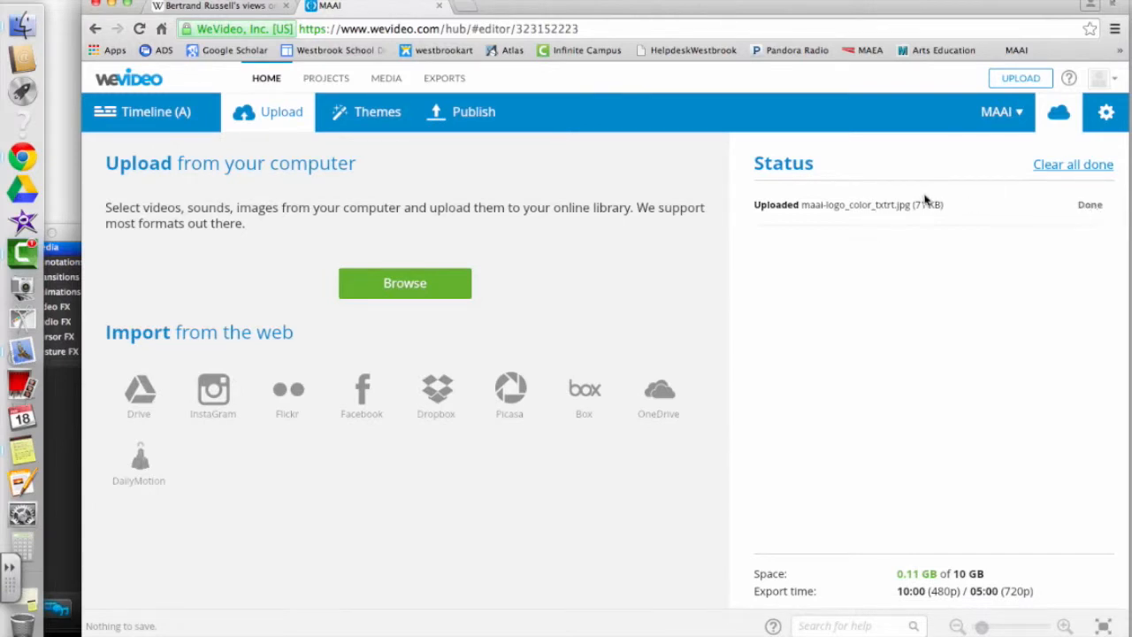
Step: Place the maai-logo_color_txtrt image at both the start and the end of the Main track
click(152, 115)
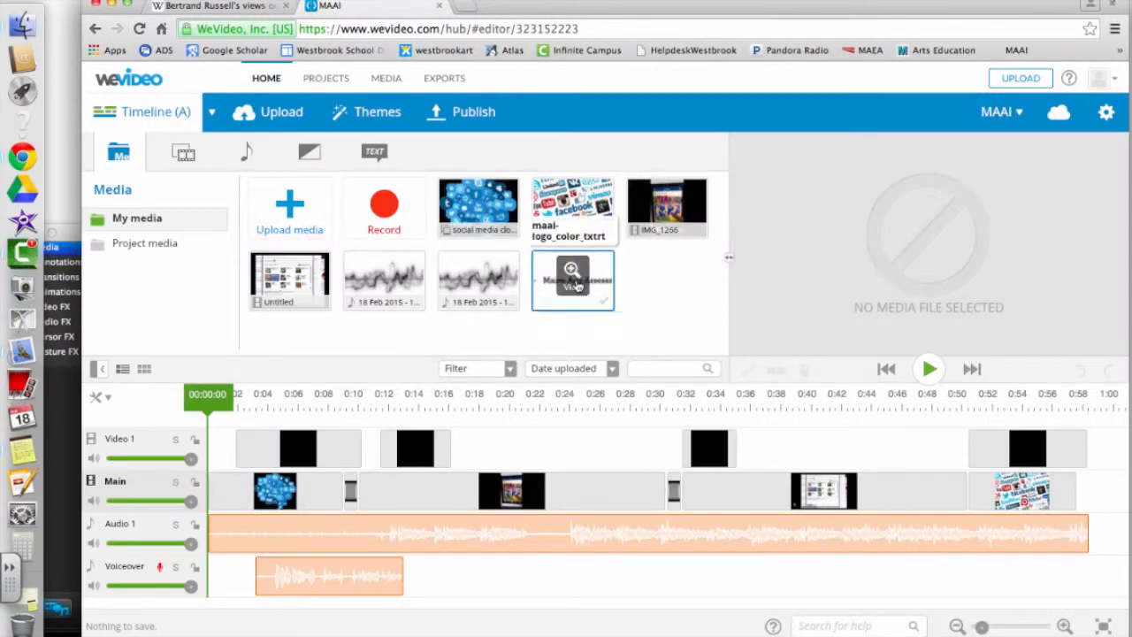
drag(549, 281, 233, 495)
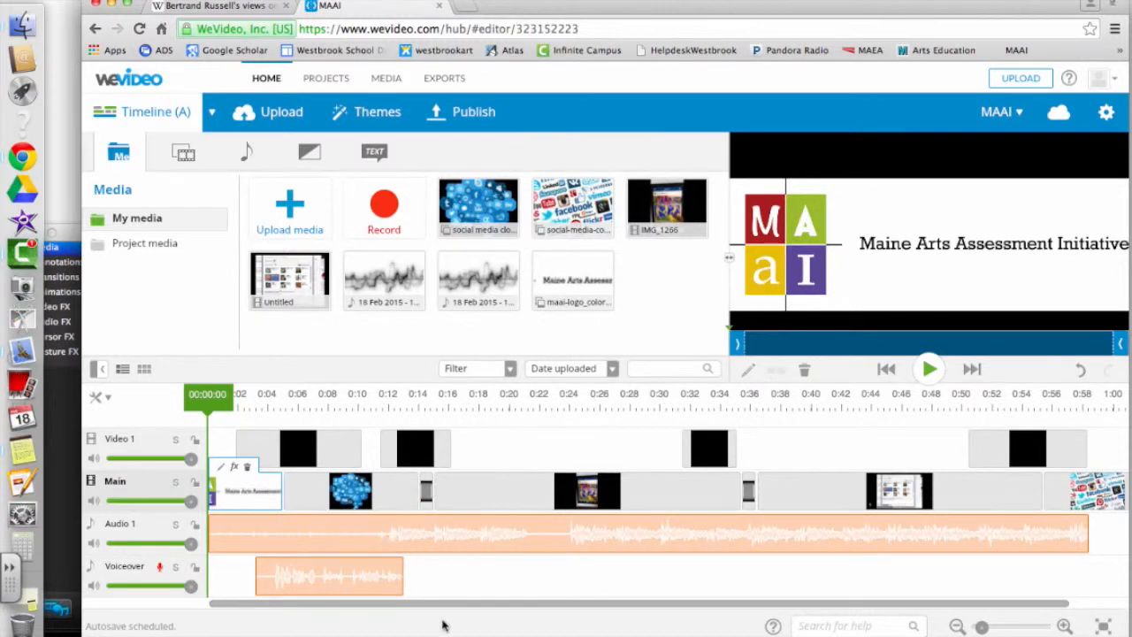
drag(439, 609, 573, 608)
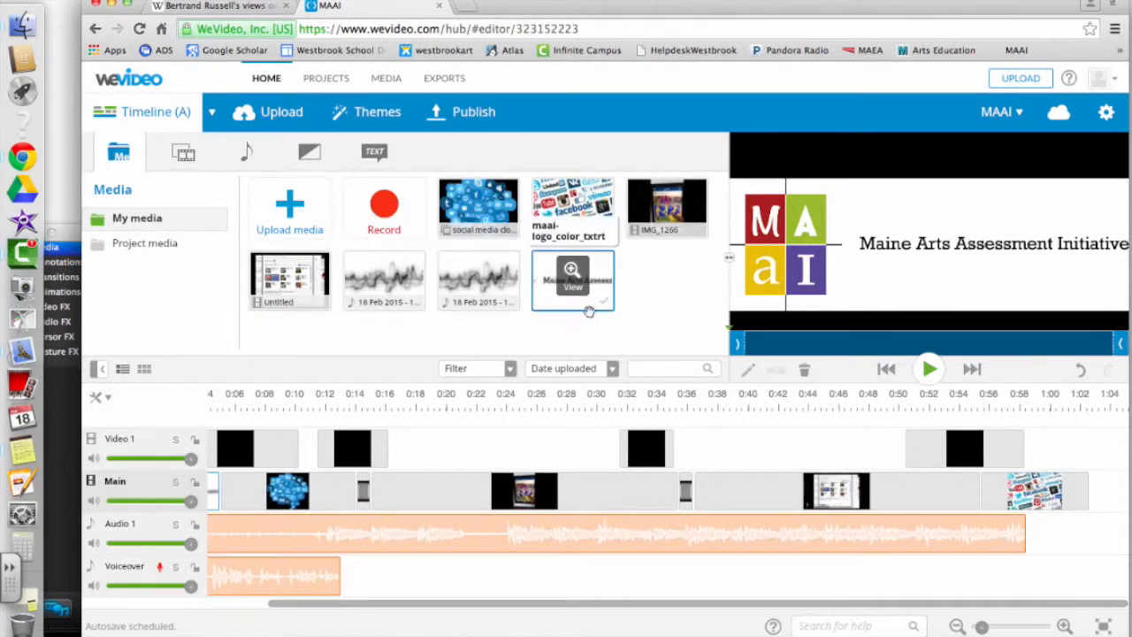
drag(549, 280, 1125, 493)
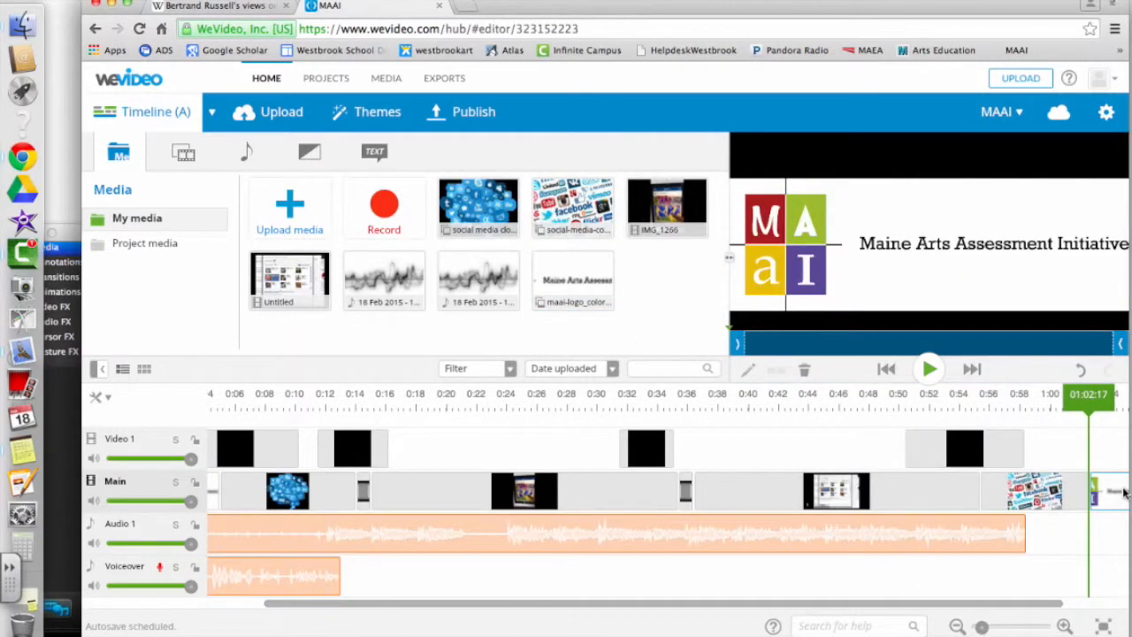
Step: Set the opening logo's start animation to scale 0.99 at position x 3, y 94
drag(778, 605, 630, 614)
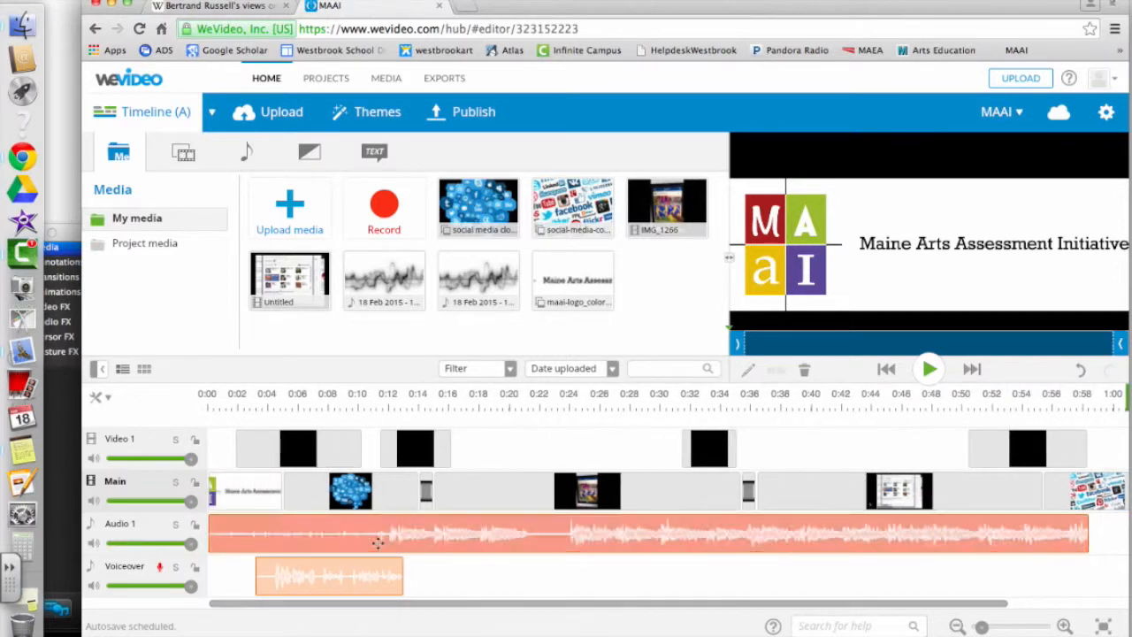
click(234, 484)
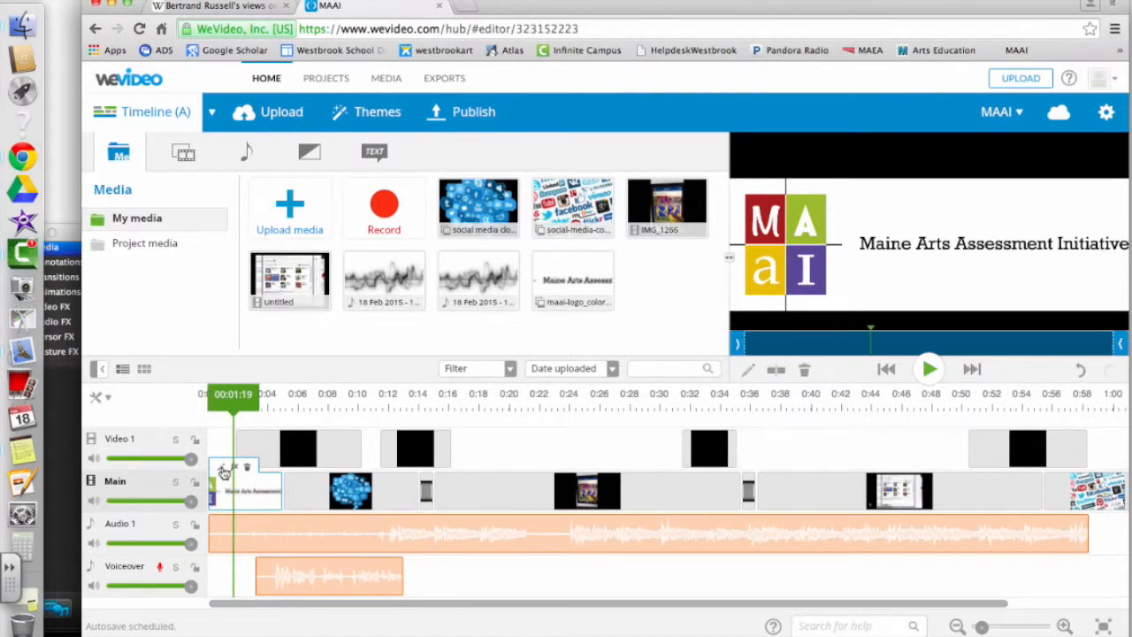
click(223, 471)
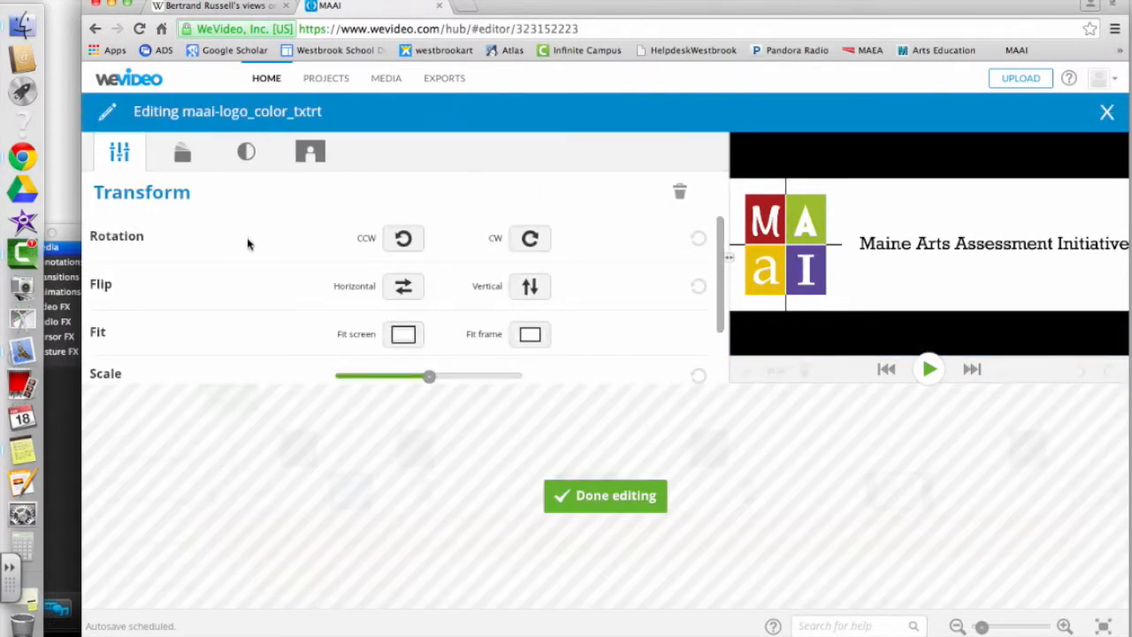
mouse_move(429, 376)
mouse_down()
mouse_move(450, 376)
mouse_move(404, 376)
mouse_move(429, 377)
mouse_up()
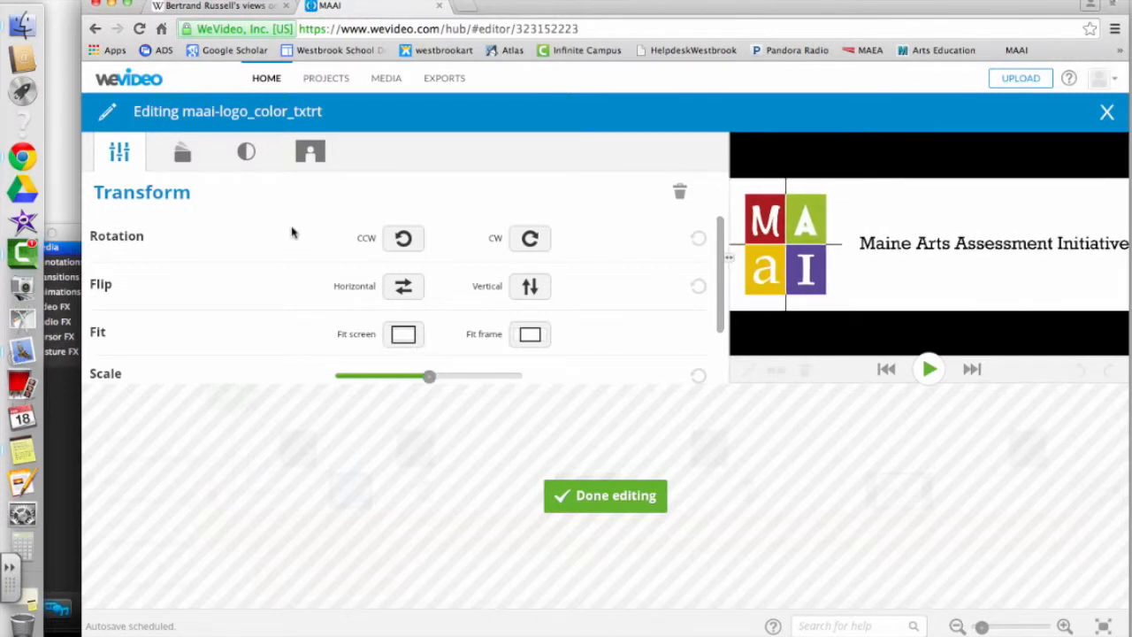
click(184, 155)
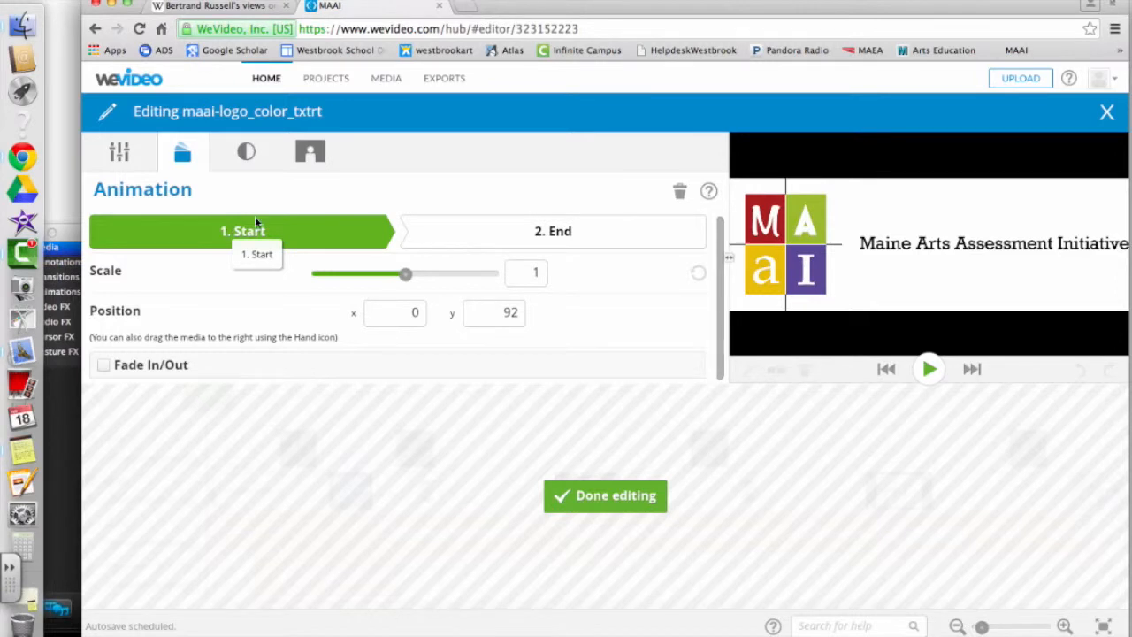
mouse_move(405, 274)
mouse_down()
mouse_move(375, 274)
mouse_move(405, 275)
mouse_up()
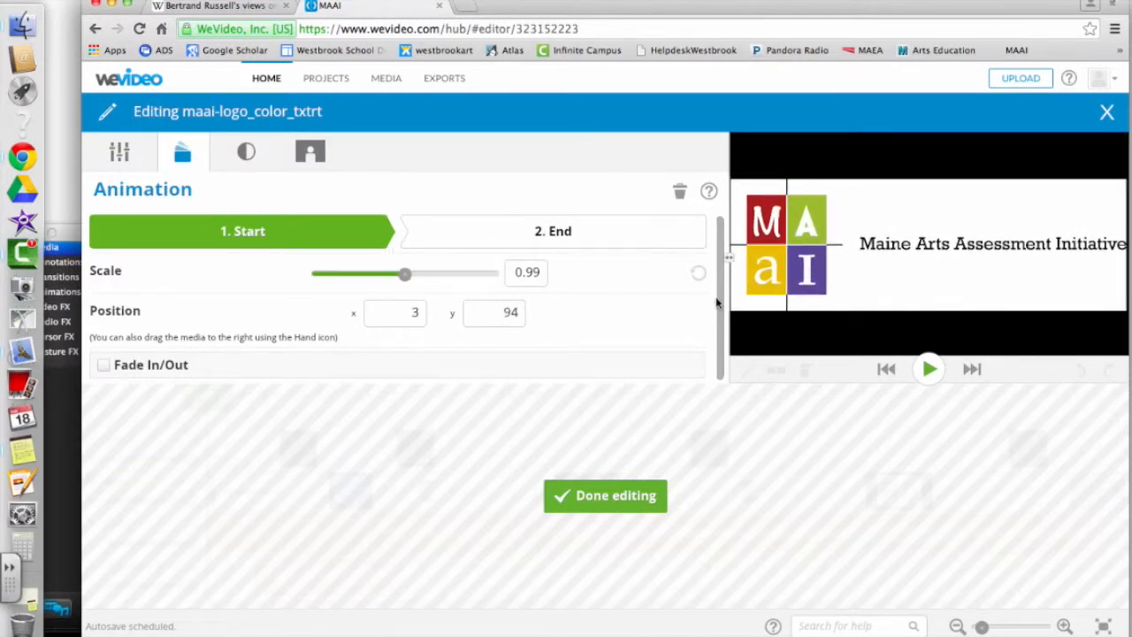
Step: Set the opening logo's end animation to scale 1.48 at position x -384, y -1 on its title text, and finish editing
click(569, 246)
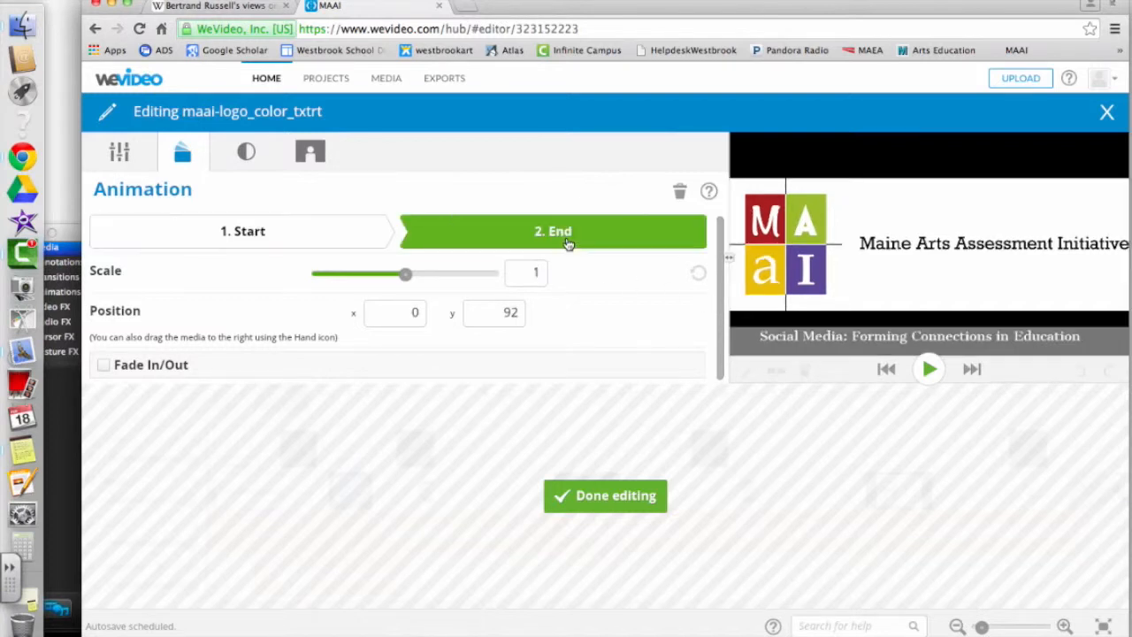
drag(406, 274, 426, 274)
drag(867, 286, 803, 292)
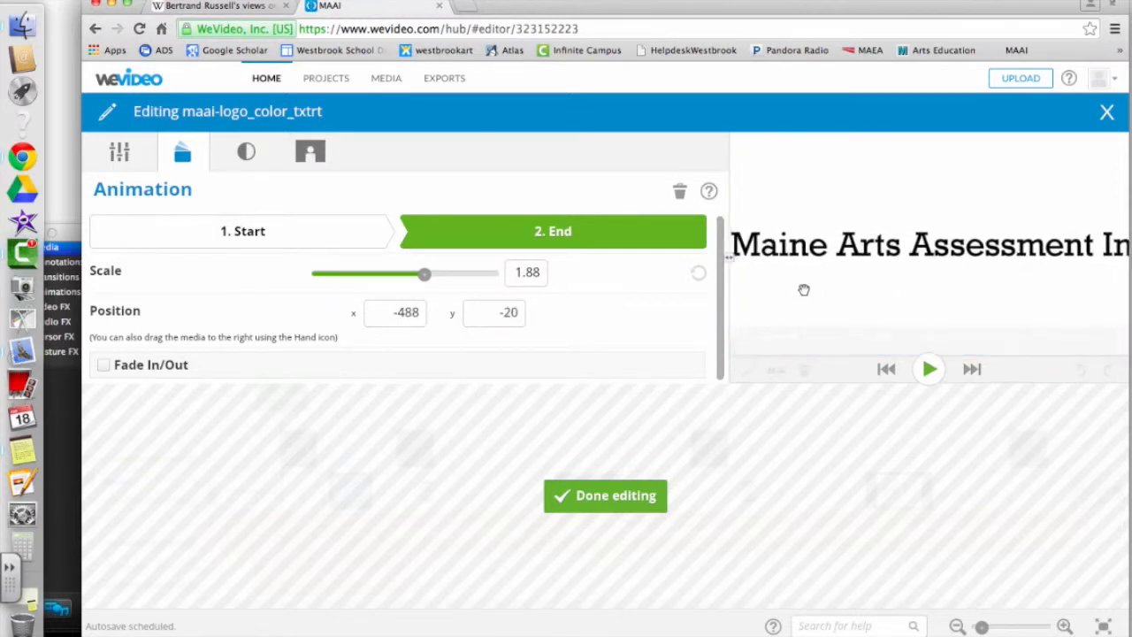
drag(422, 274, 414, 274)
drag(754, 289, 805, 278)
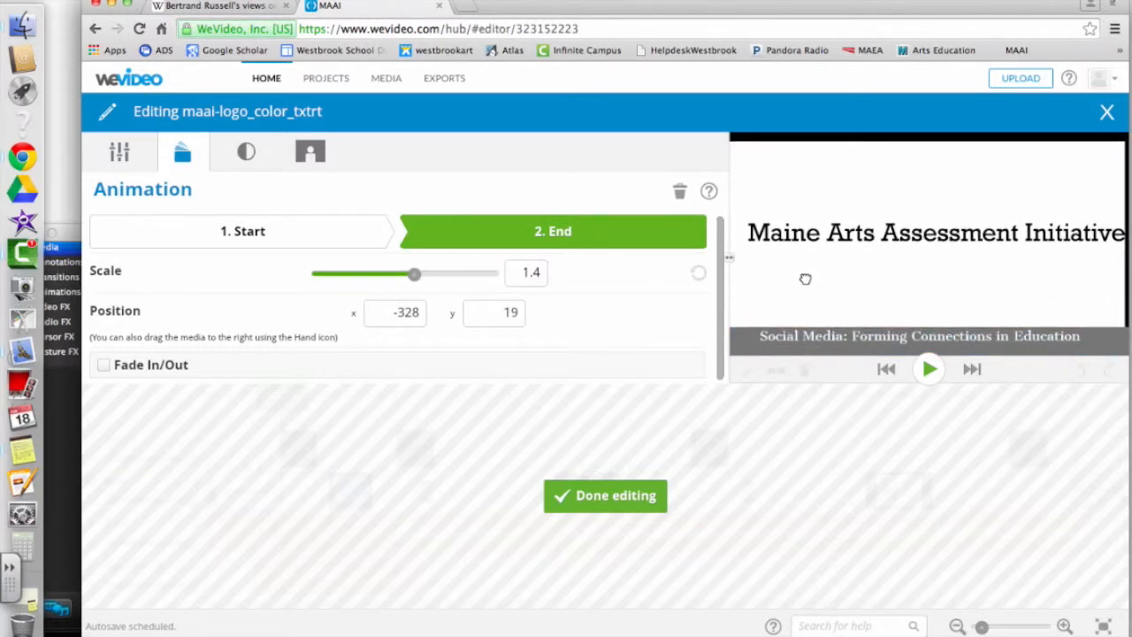
mouse_move(414, 274)
drag(415, 274, 417, 275)
mouse_move(814, 280)
mouse_down()
mouse_move(768, 283)
mouse_move(833, 283)
mouse_up()
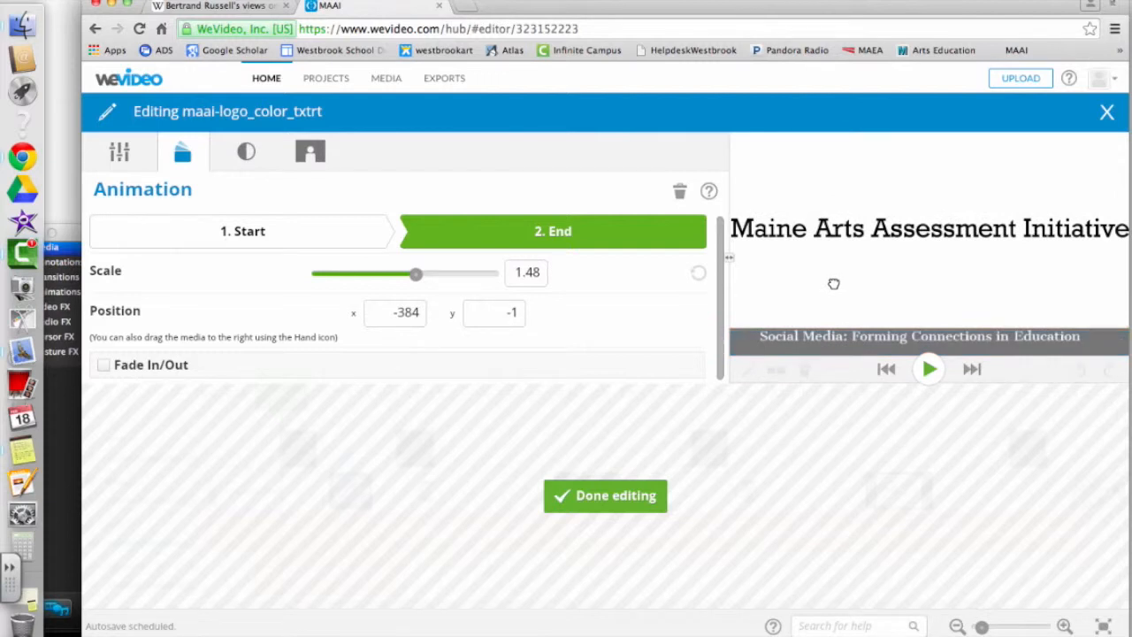
click(589, 496)
Step: Play the video from the beginning to check the animated opening logo, and stop the playback
drag(281, 399, 180, 414)
key(space)
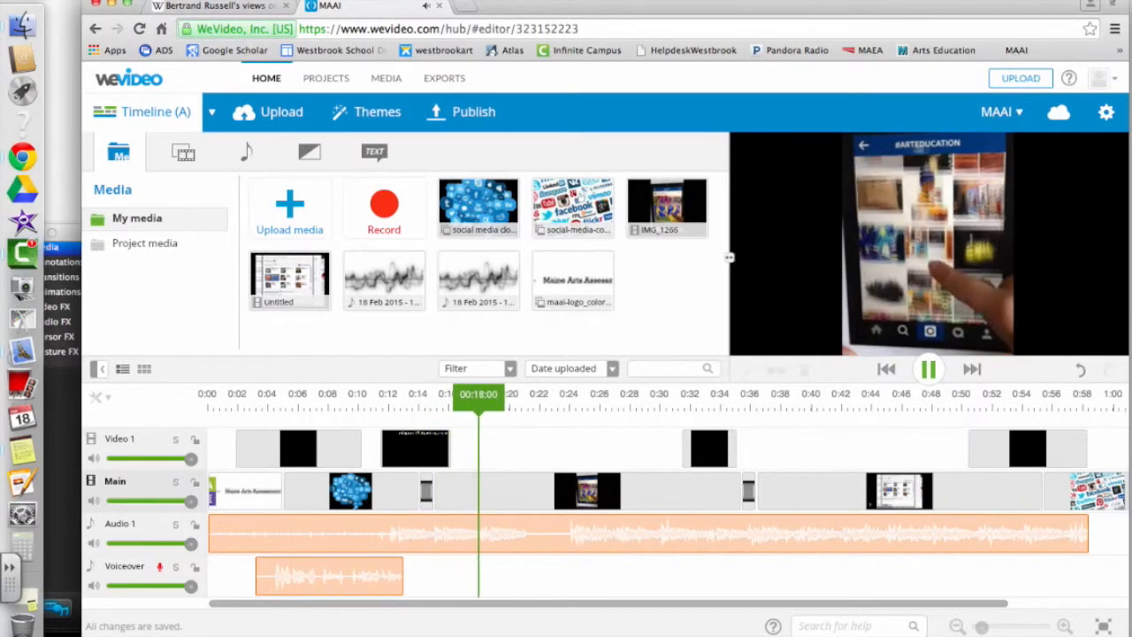
click(246, 491)
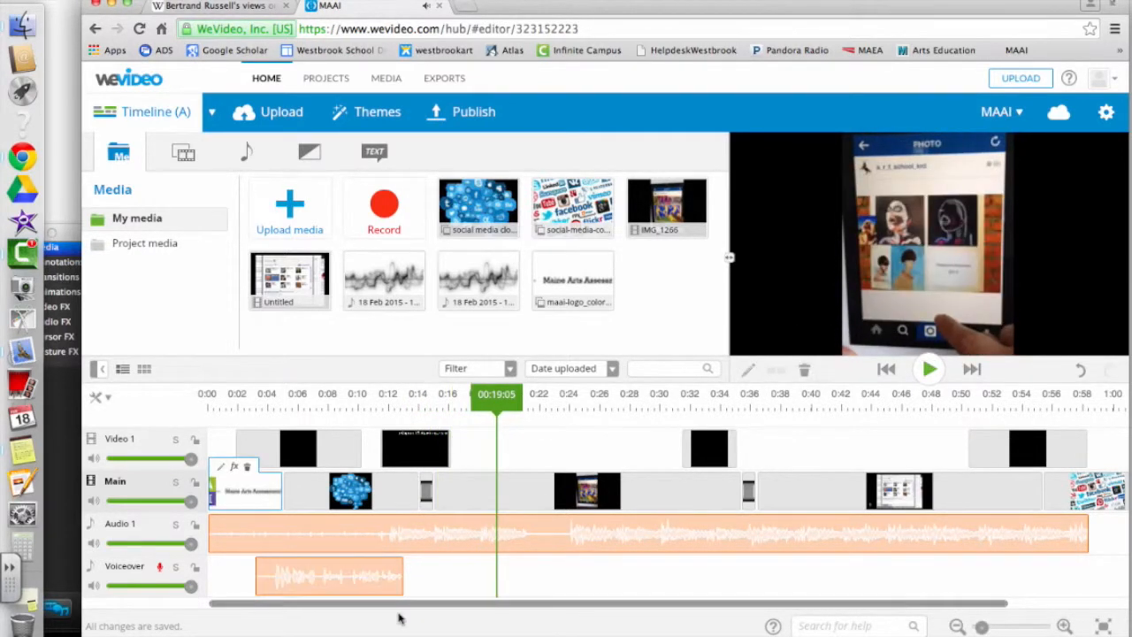
Step: Set the closing logo's start animation to scale 2.04 at position x -3, y -42, framing the MAAI letter squares
drag(432, 608, 703, 610)
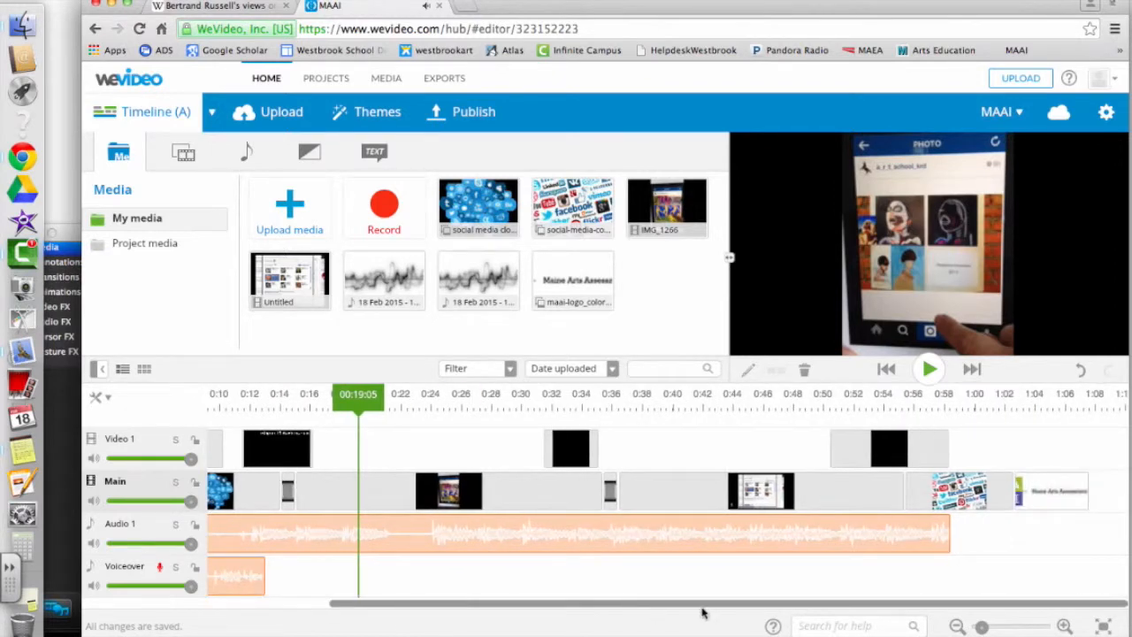
click(1062, 495)
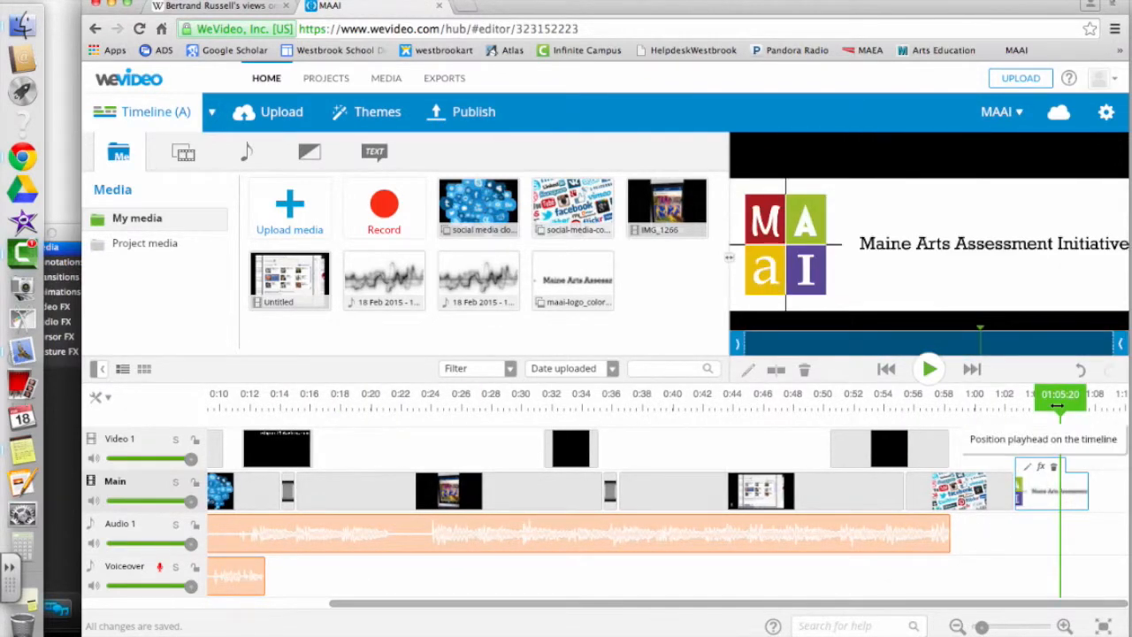
click(1029, 470)
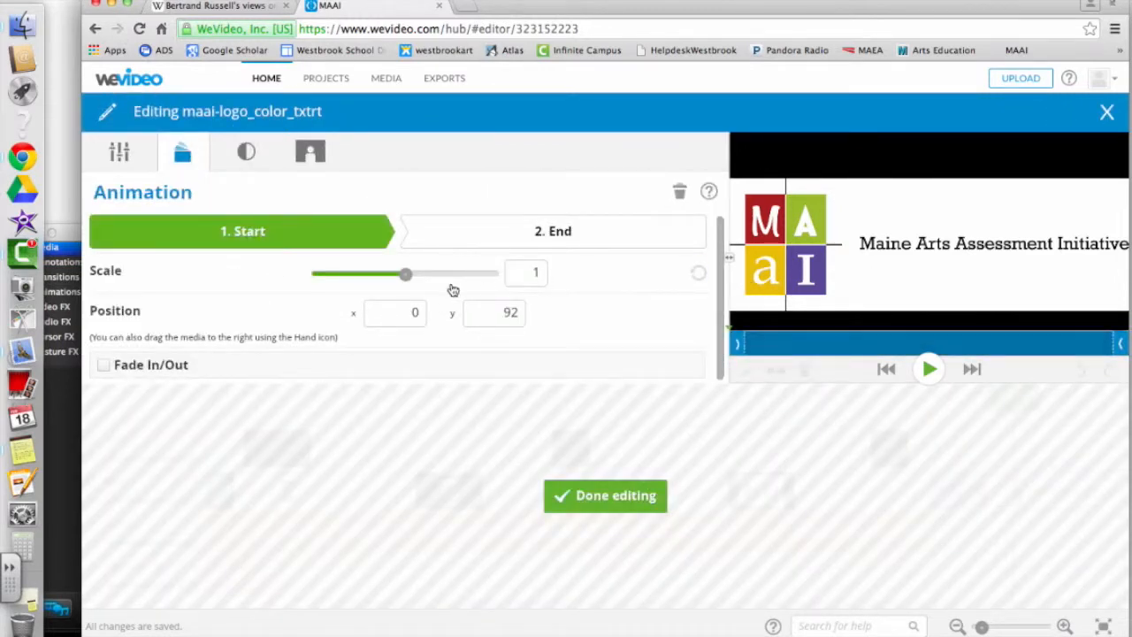
drag(407, 273, 429, 273)
drag(861, 291, 1046, 293)
drag(426, 273, 428, 274)
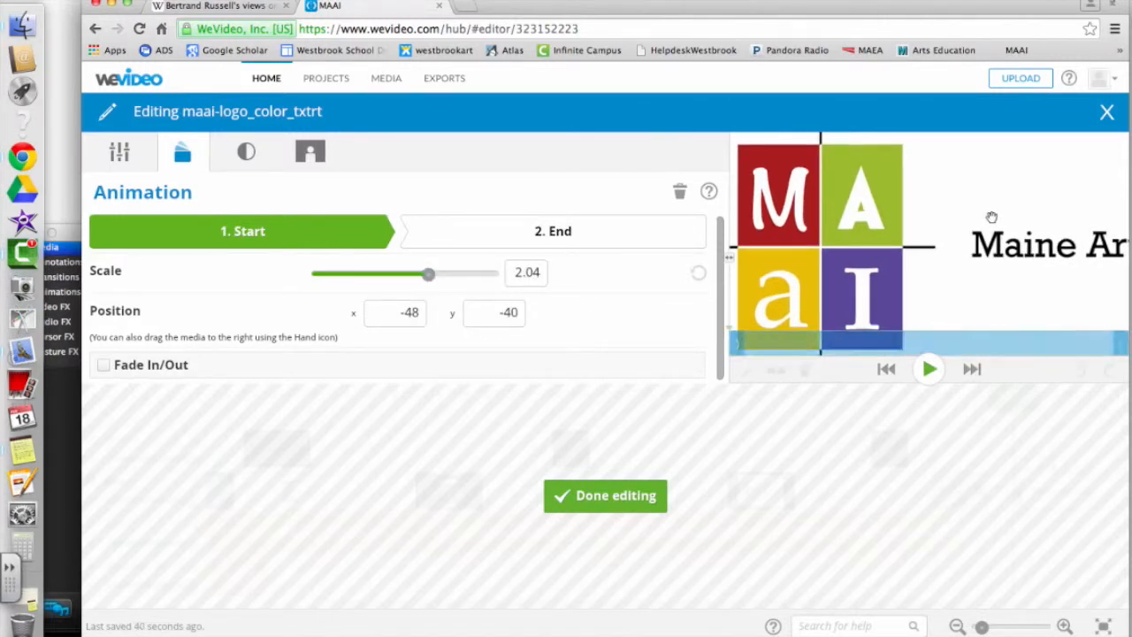
mouse_move(1001, 311)
mouse_down()
mouse_move(1041, 309)
mouse_move(1022, 310)
mouse_up()
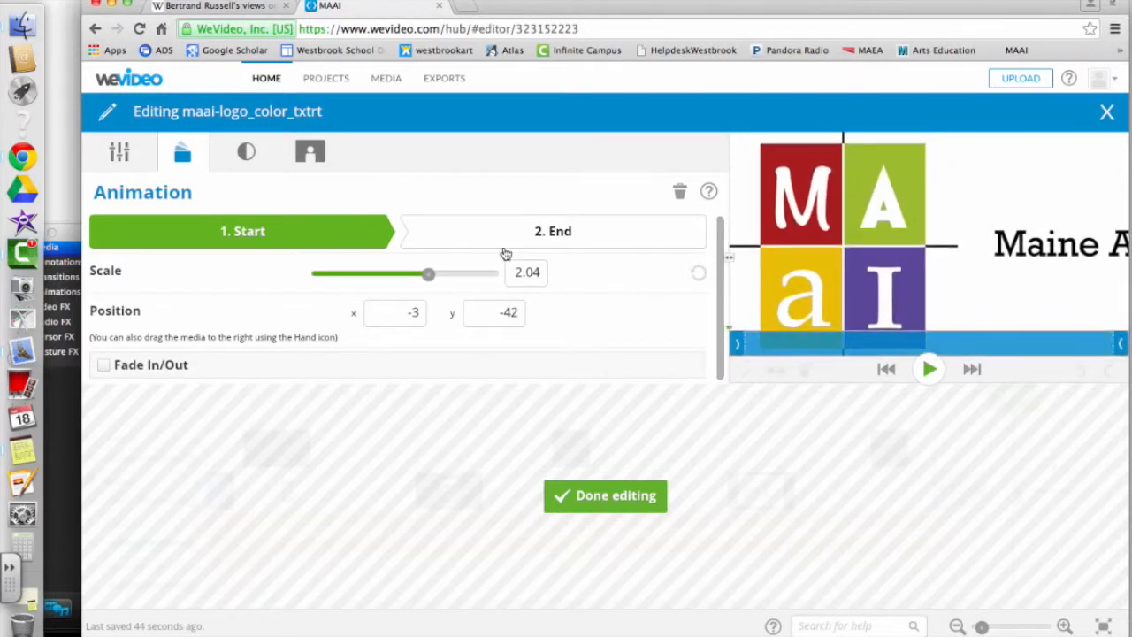
Step: Set the closing logo's end animation to scale 1.44 at position x -364, y 11, preview it and finish editing
click(497, 239)
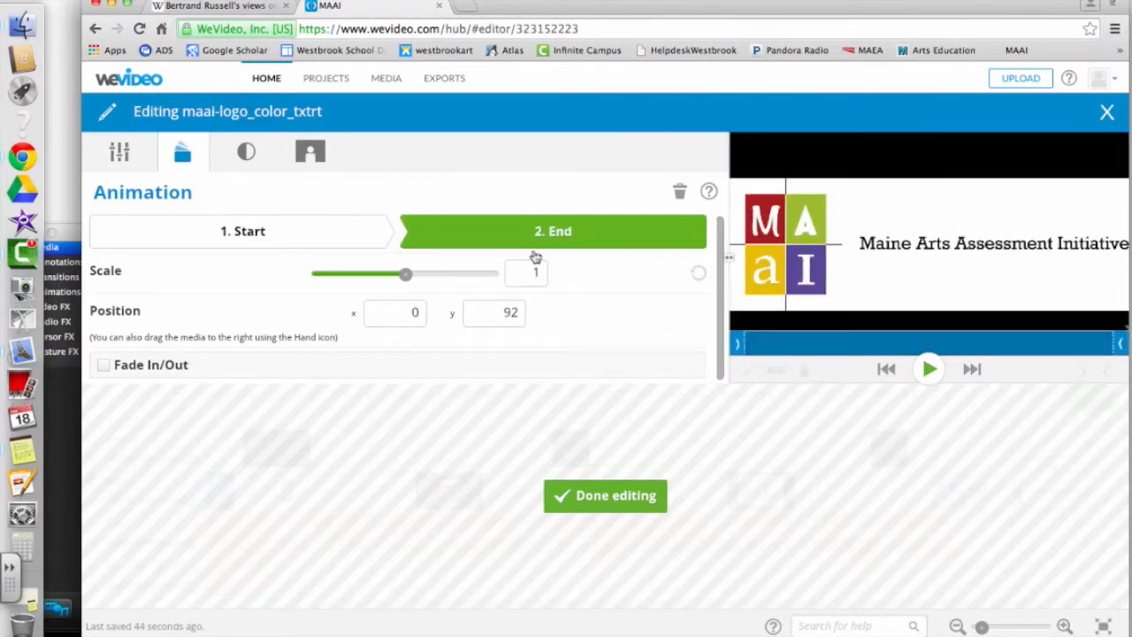
drag(405, 274, 412, 273)
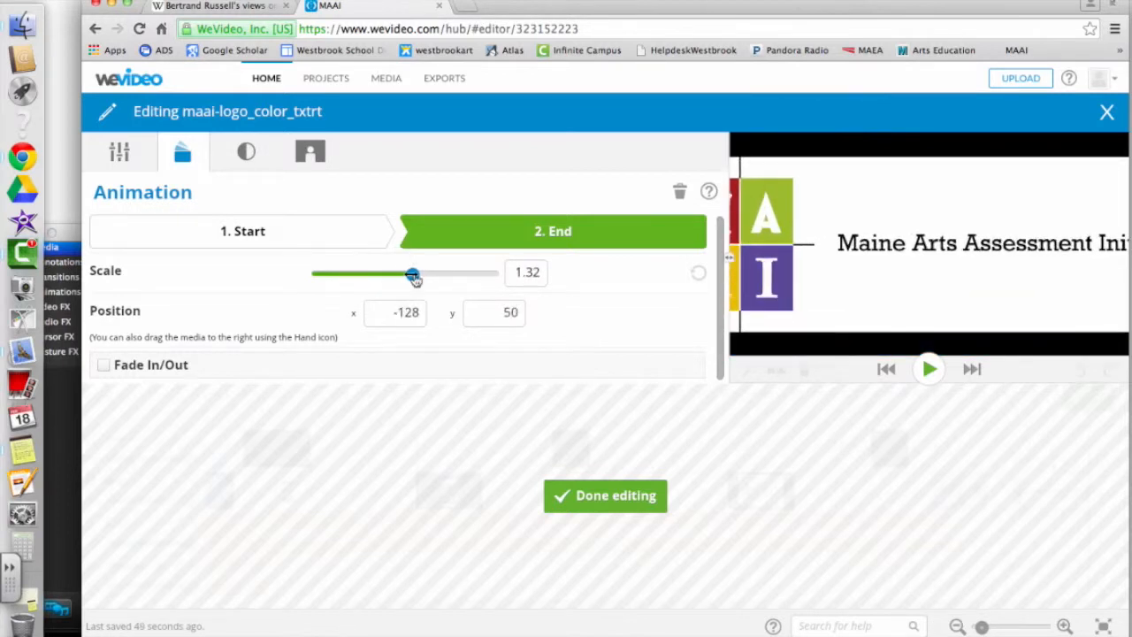
drag(938, 310, 855, 307)
click(412, 274)
drag(413, 274, 416, 274)
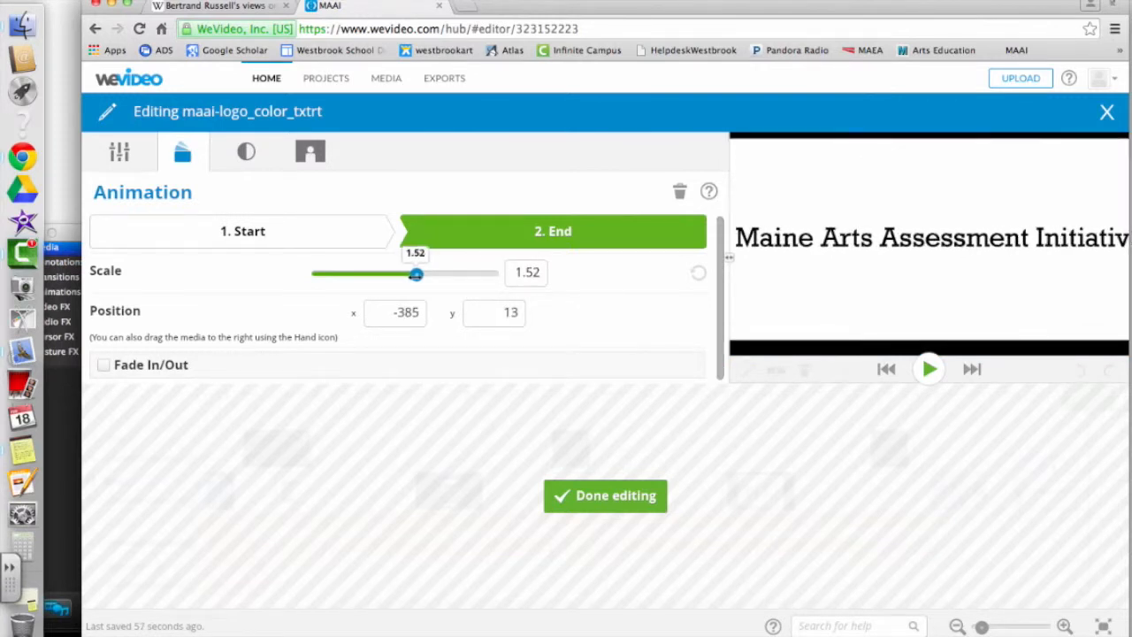
drag(838, 305, 835, 303)
drag(417, 274, 415, 274)
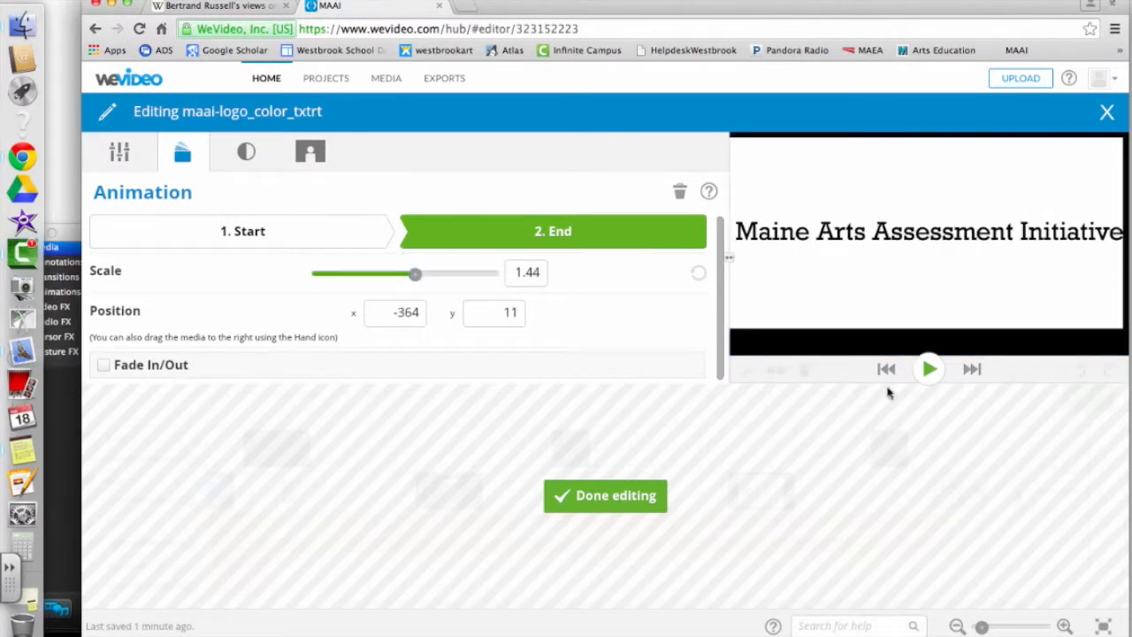
click(929, 369)
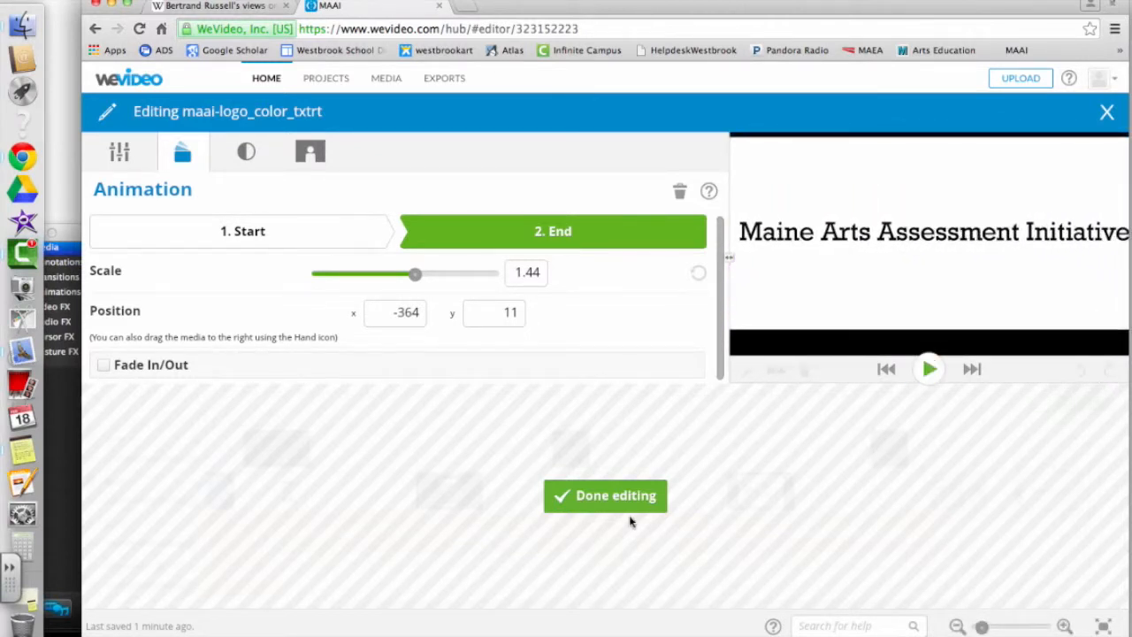
click(611, 502)
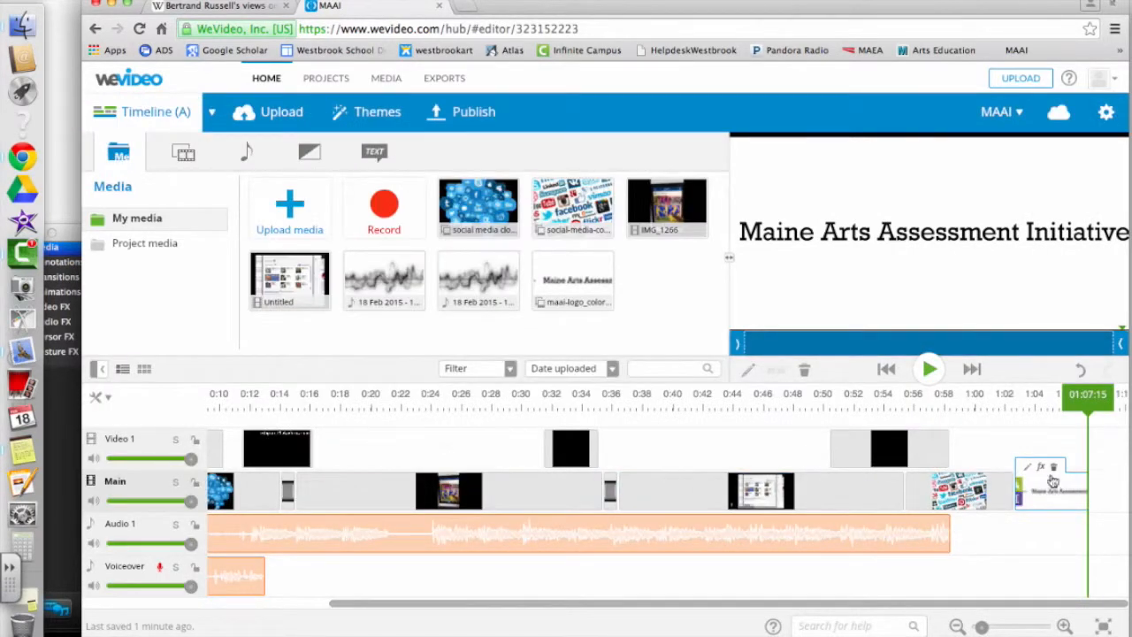
Step: Preview the End Credits title and add it to the Video 1 track above the closing logo, starting at about 01:05:07
click(388, 152)
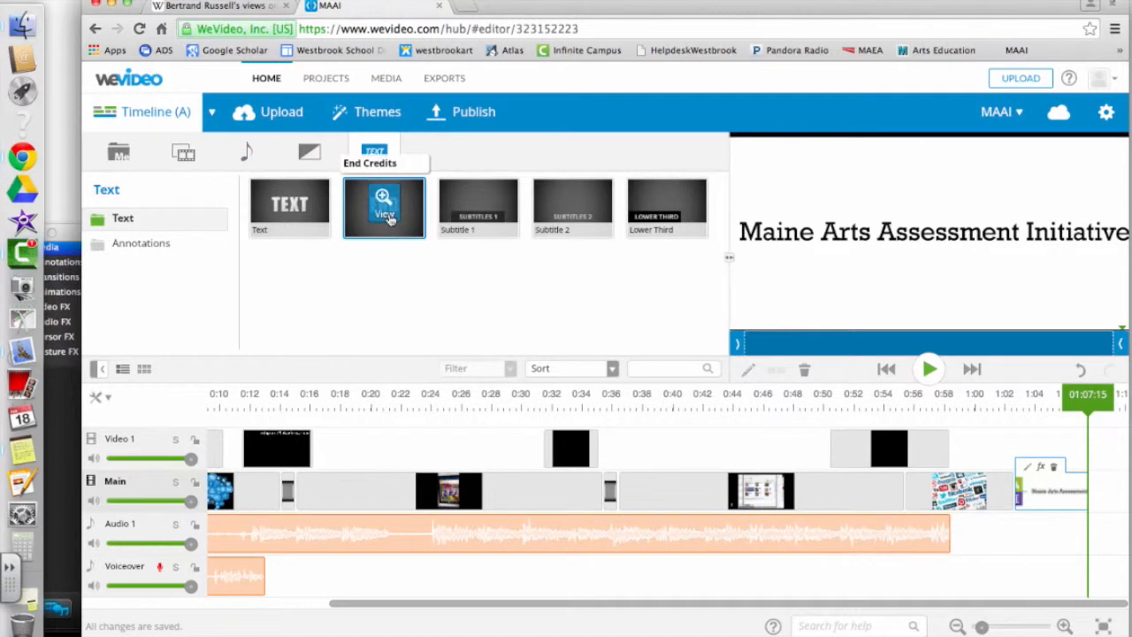
click(388, 219)
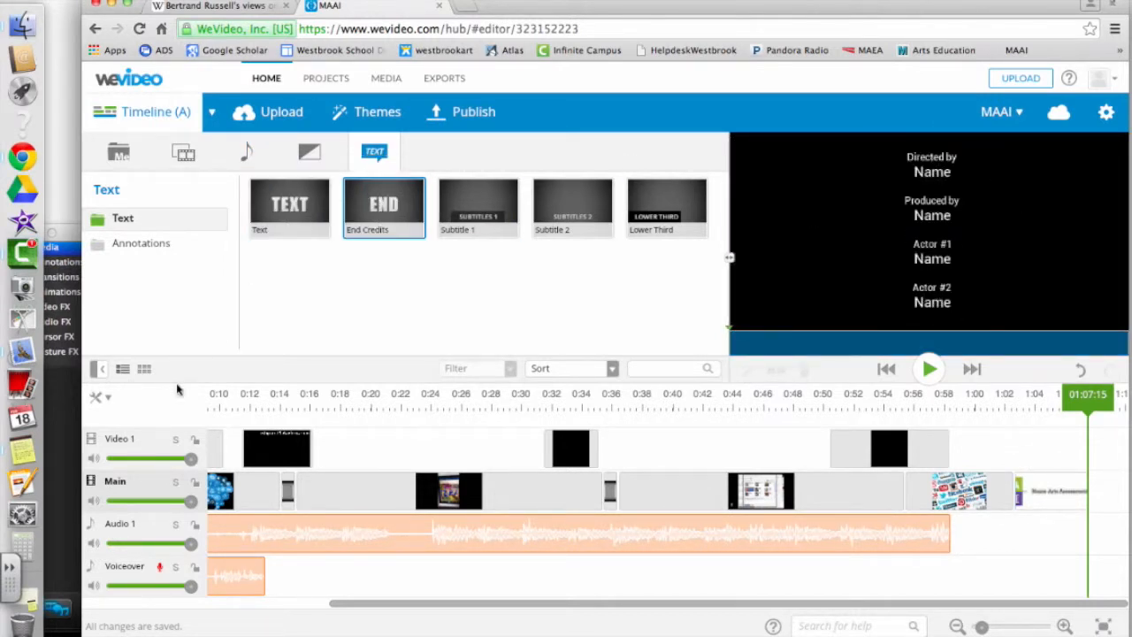
mouse_move(385, 201)
mouse_down()
mouse_move(719, 323)
mouse_move(1115, 445)
mouse_move(1095, 446)
mouse_up()
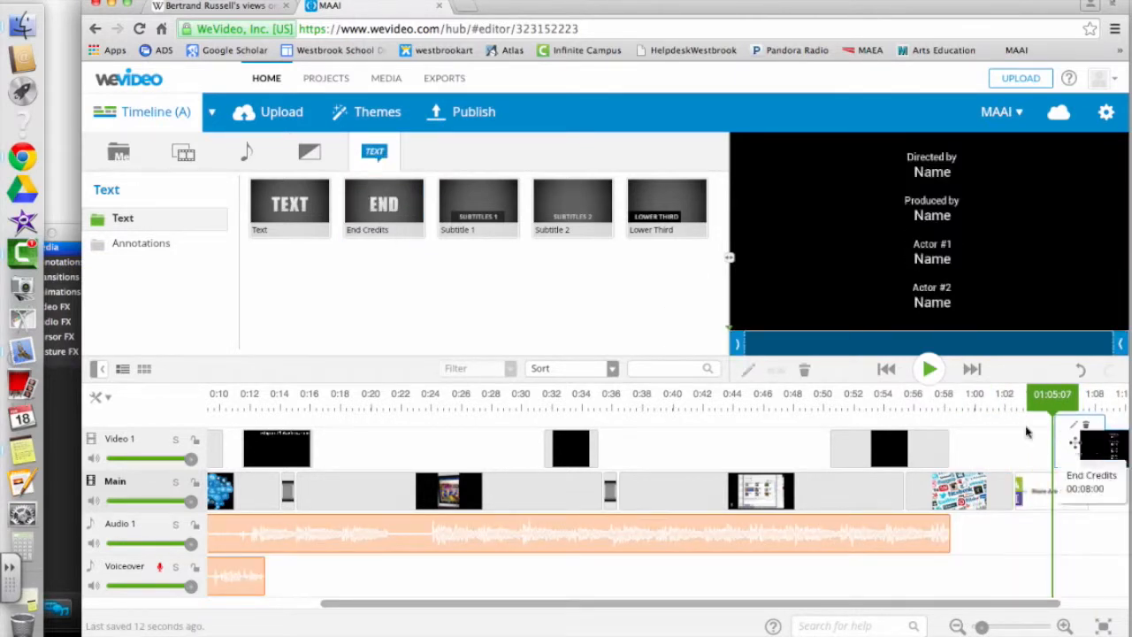
Step: Open the End Credits title on the Video 1 track for editing and clear all of its placeholder credit text
double_click(1077, 428)
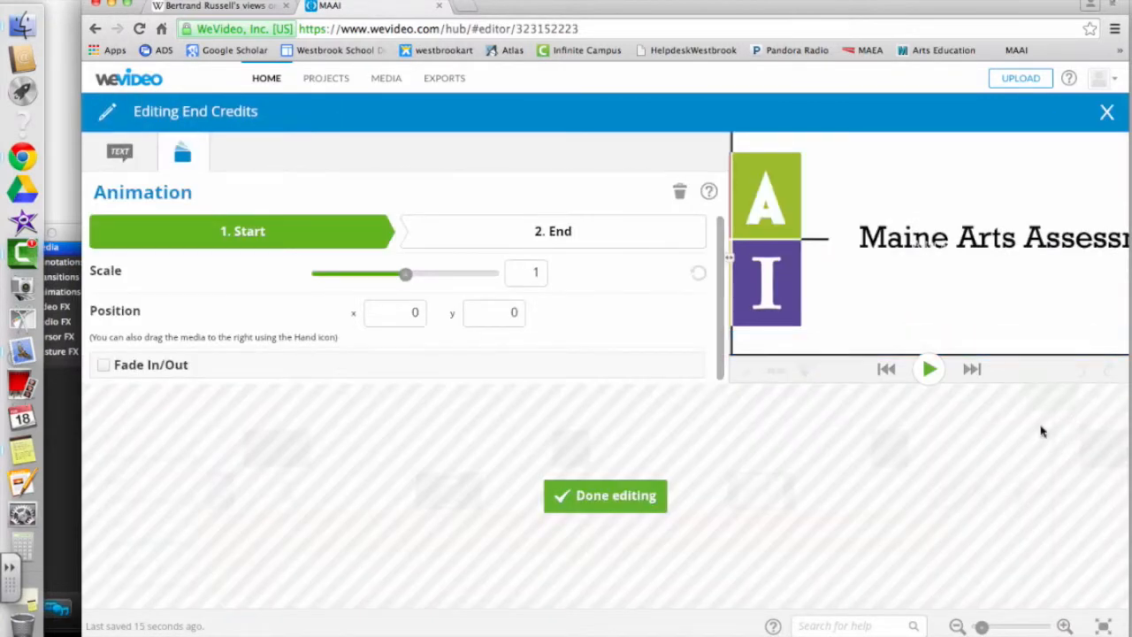
click(121, 155)
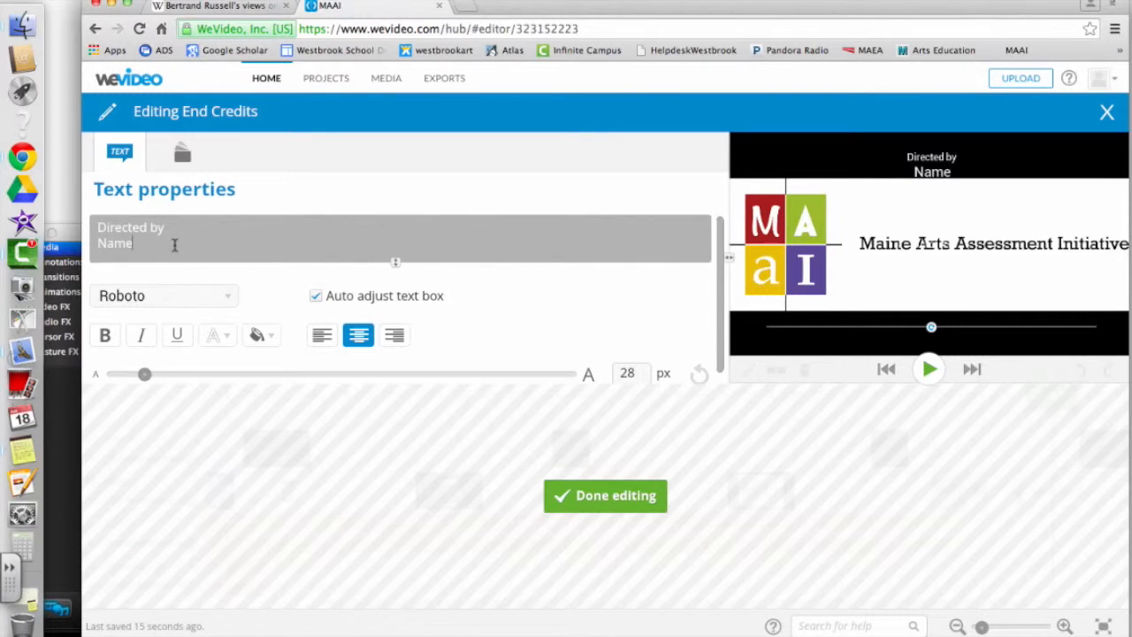
mouse_move(721, 276)
mouse_down()
mouse_move(723, 341)
mouse_move(720, 261)
mouse_up()
drag(98, 227, 246, 309)
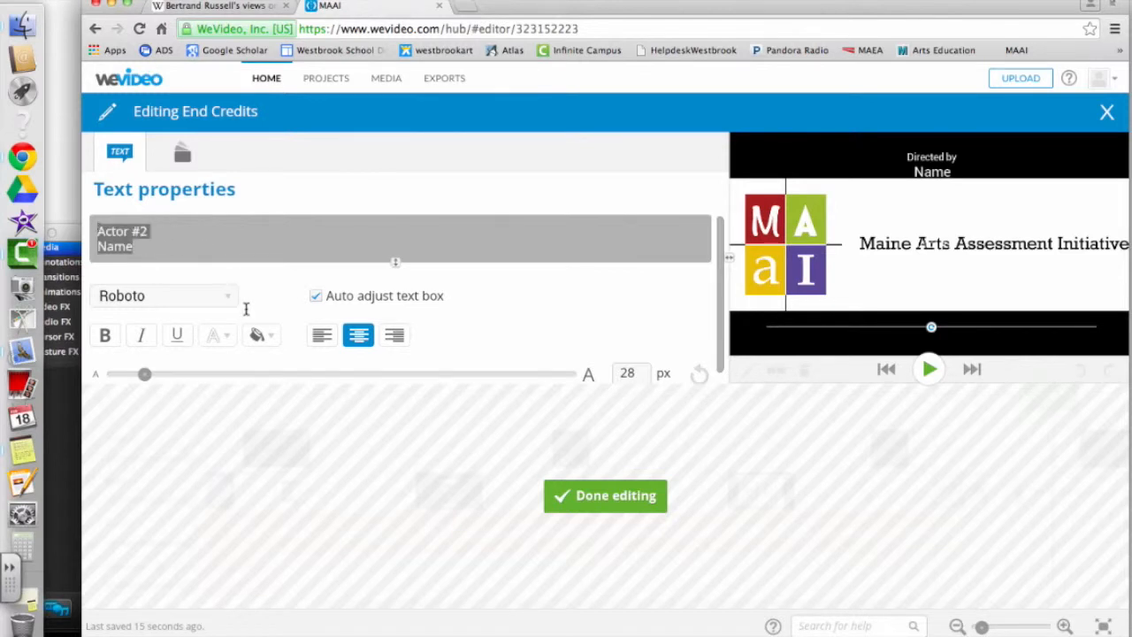
key(BackSpace)
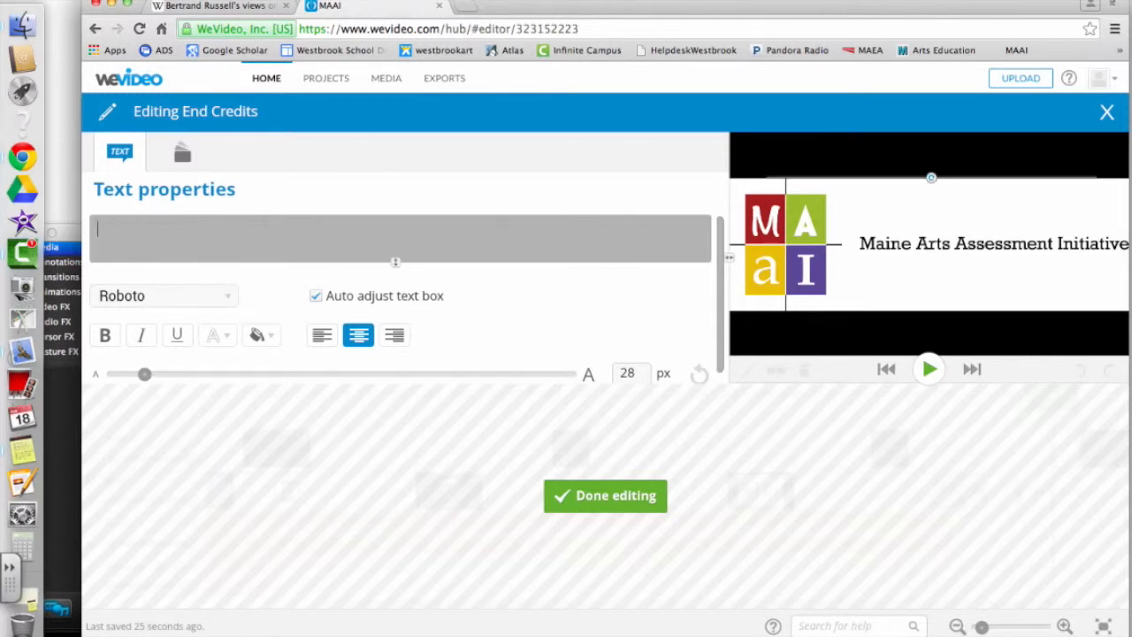
Step: Enter the end credits text on three lines: the creator's full name, 2/2015 and MAAI
text(Presented b)
key(BackSpace)
key(BackSpace)
key(BackSpace)
key(BackSpace)
text(Sarah Ritz Swain )
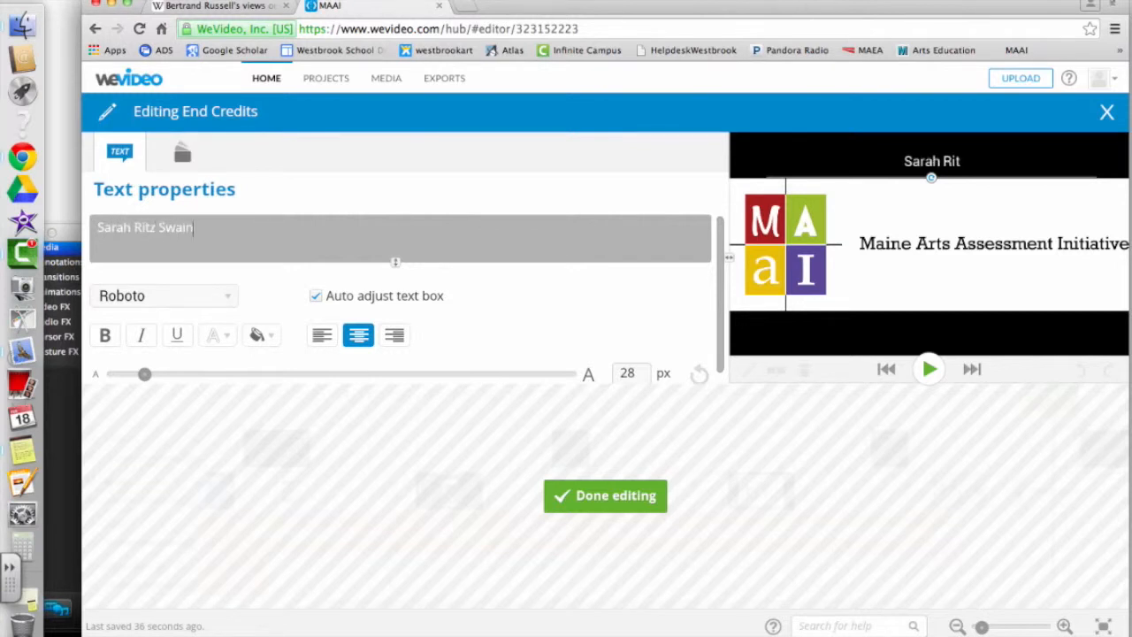
text(2/2015)
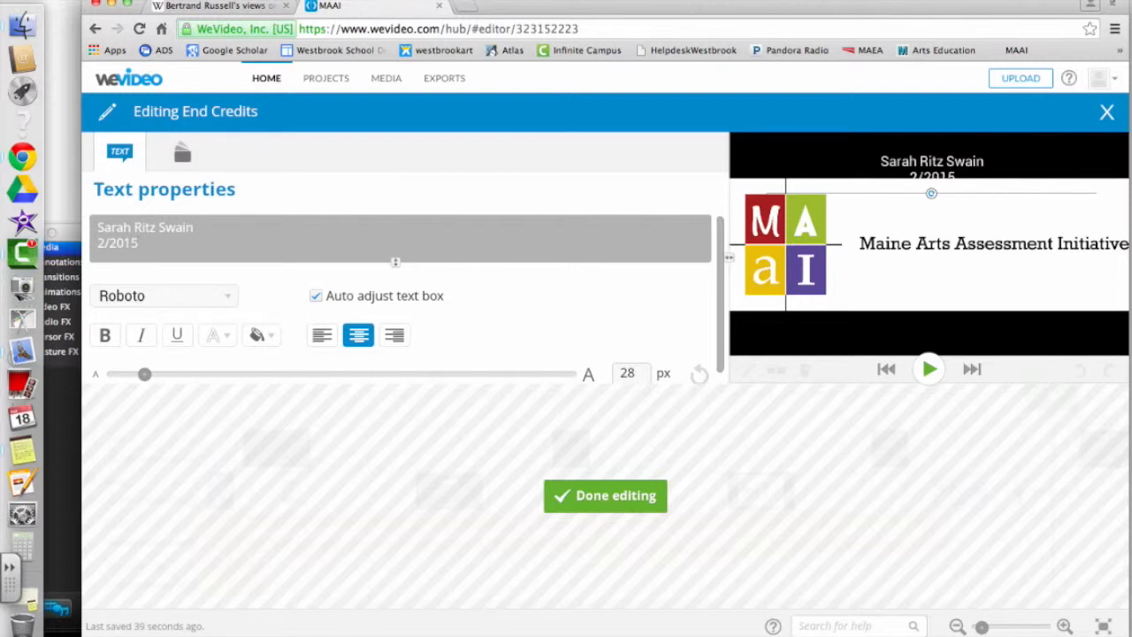
key(Return)
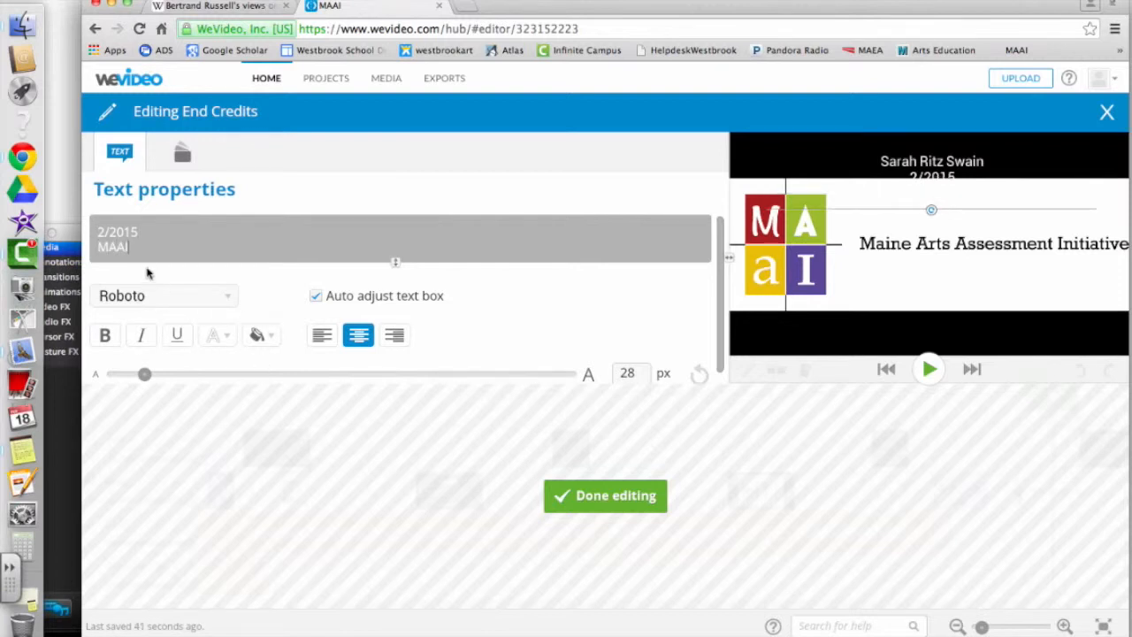
Step: Set the font of all the credit lines to Habibi and finish editing the title
drag(139, 248, 98, 223)
click(227, 300)
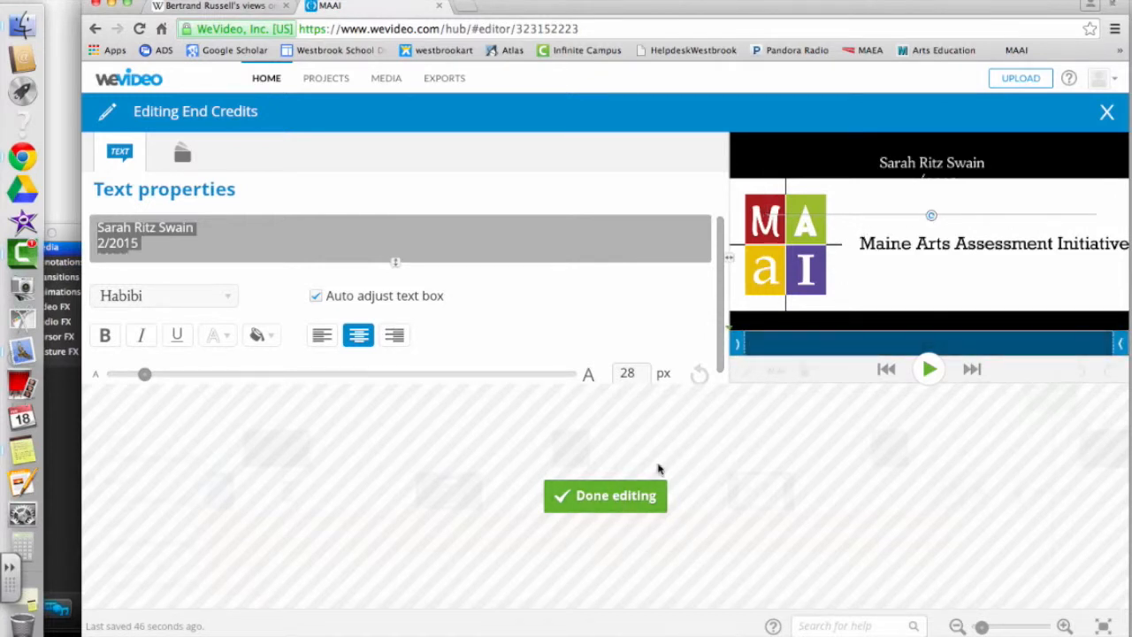
click(633, 497)
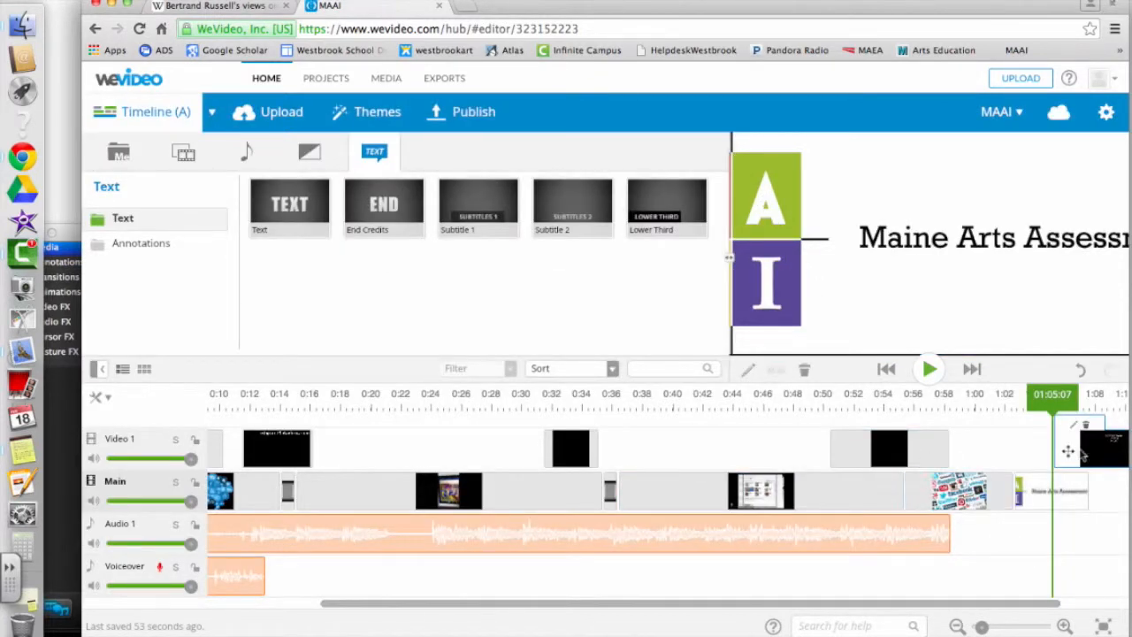
Step: Move the End Credits title to start where the closing logo ends, at 01:07:14, and play the video to check it
drag(1097, 456, 951, 473)
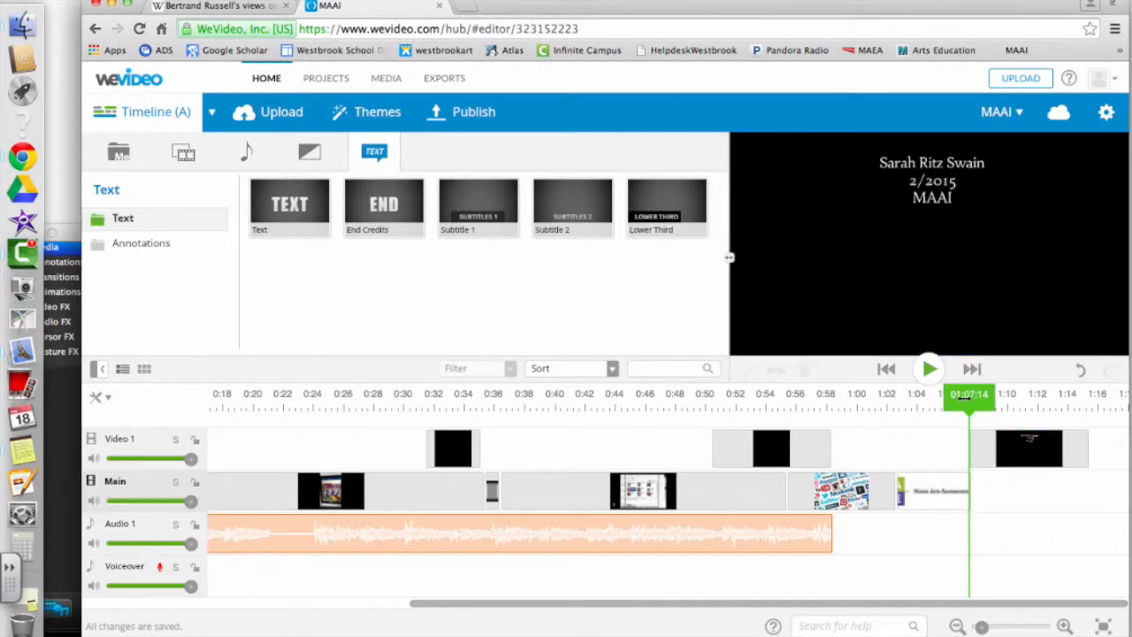
drag(969, 400, 920, 405)
key(space)
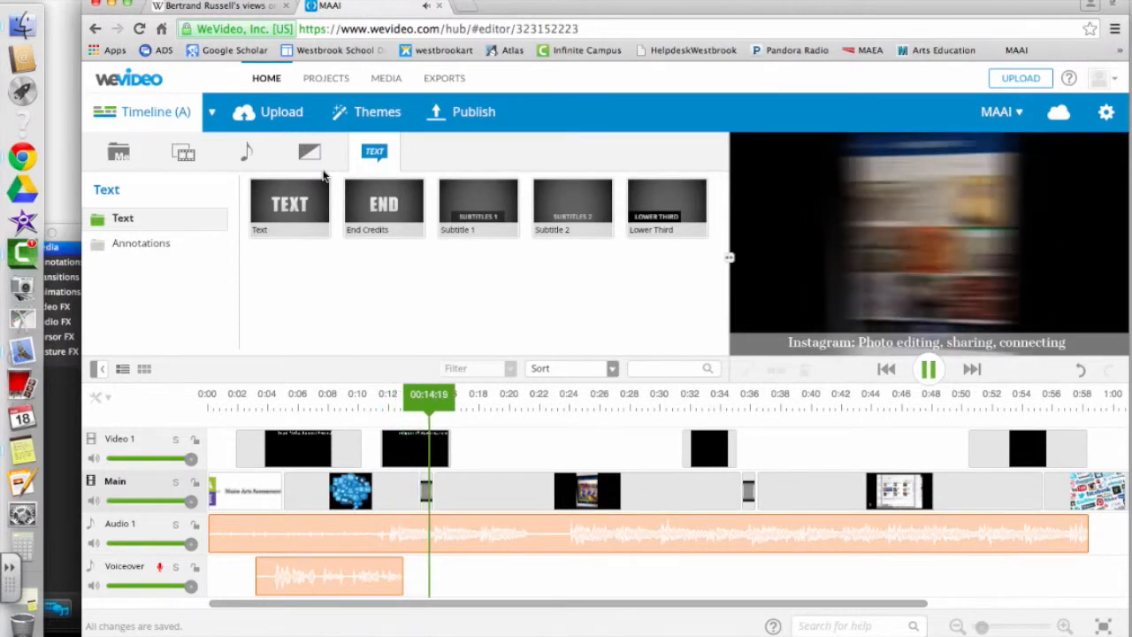
key(space)
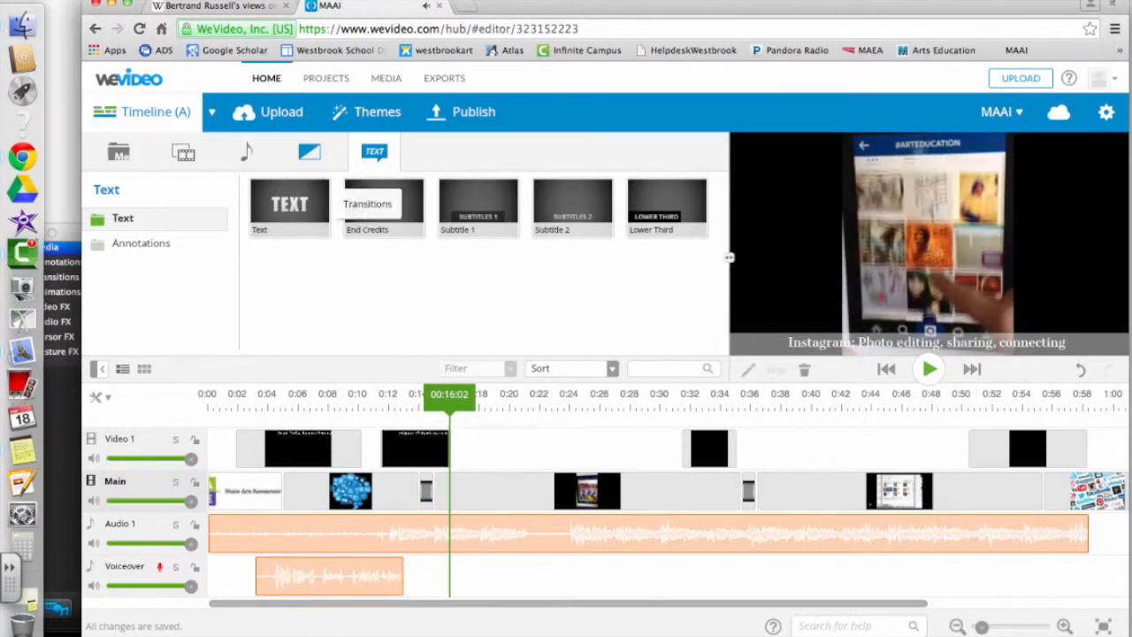
Step: Add Cross blur transitions on the Main track before and after the social media icons image
click(310, 154)
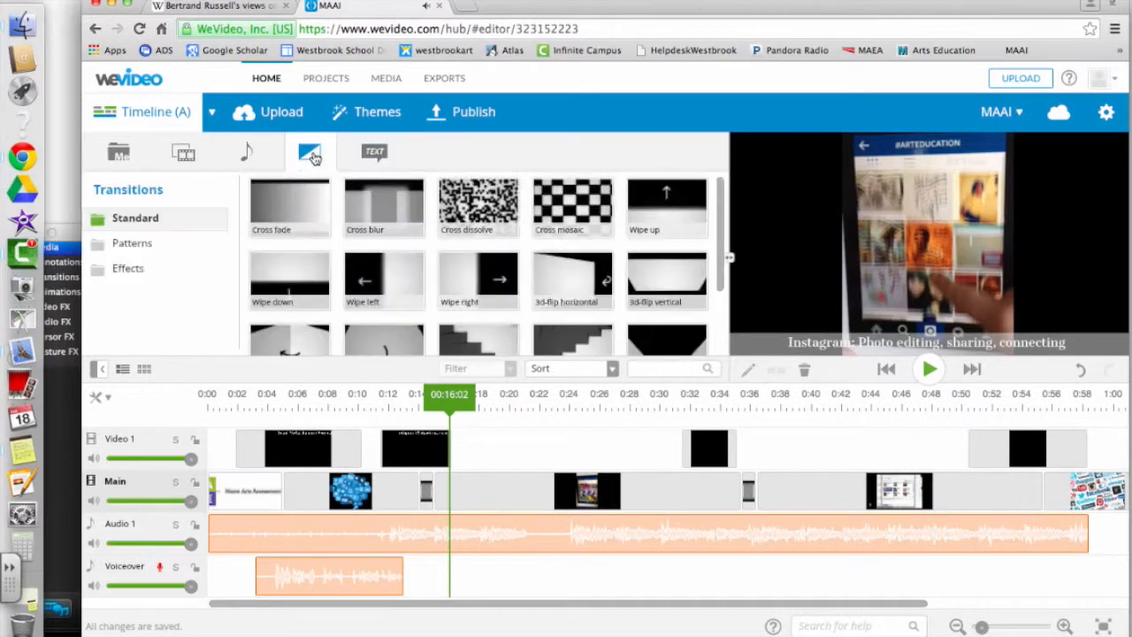
mouse_move(376, 205)
mouse_down()
mouse_move(726, 400)
mouse_move(1062, 492)
mouse_move(969, 508)
mouse_up()
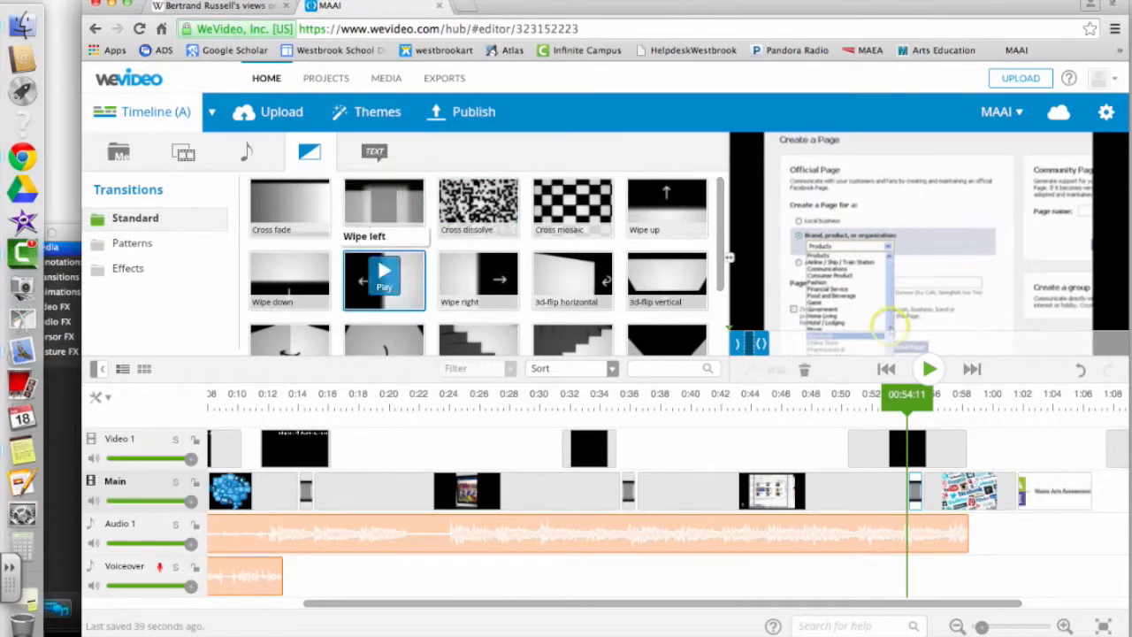
mouse_move(357, 219)
mouse_down()
mouse_move(840, 495)
mouse_move(1051, 504)
mouse_up()
drag(956, 605, 1023, 598)
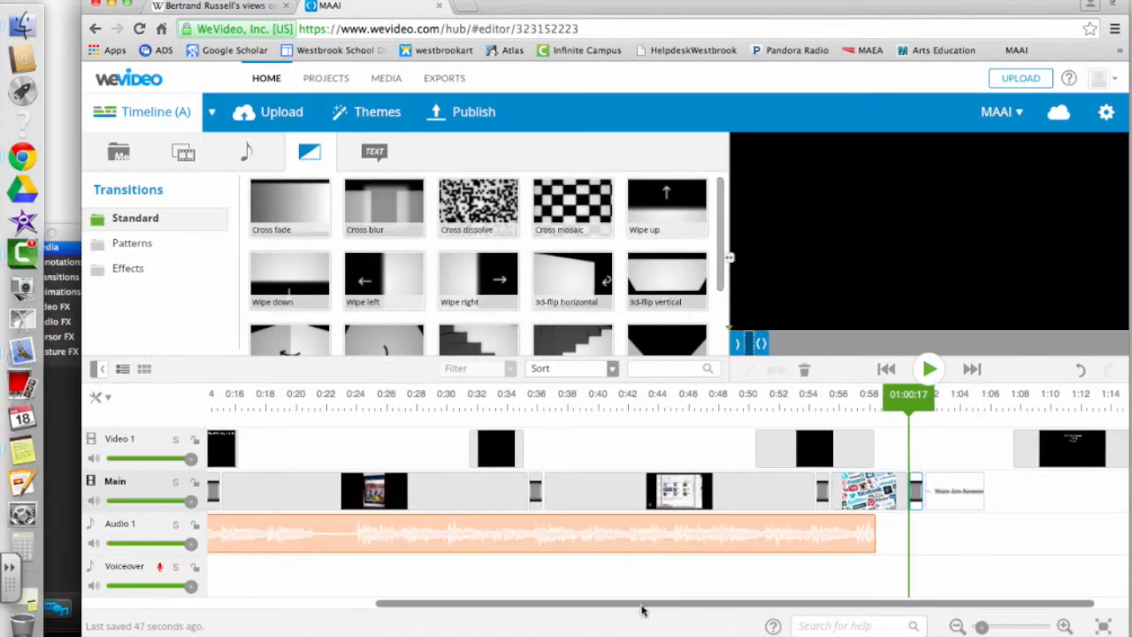
drag(641, 610, 405, 614)
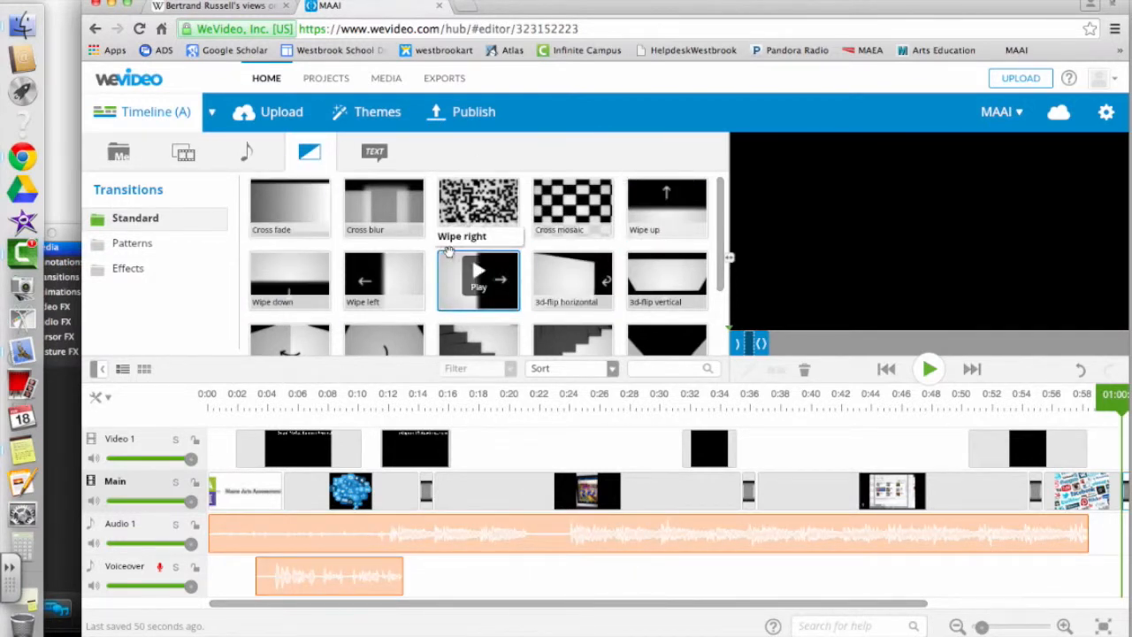
Step: Review the publishing options and save the video under the name MAAI
click(474, 113)
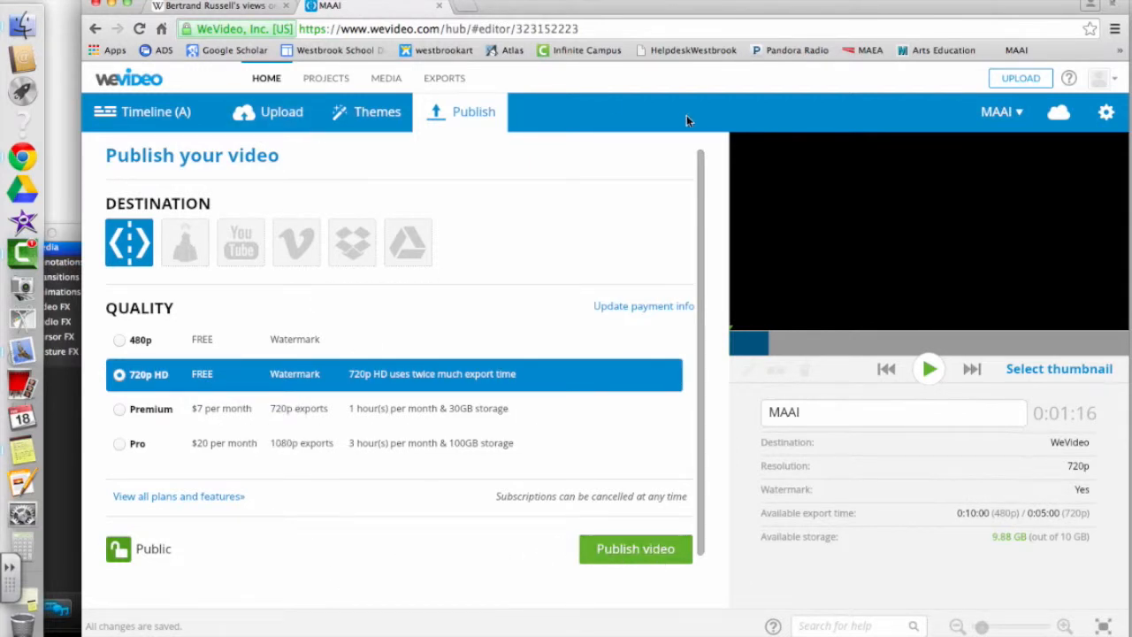
click(1018, 118)
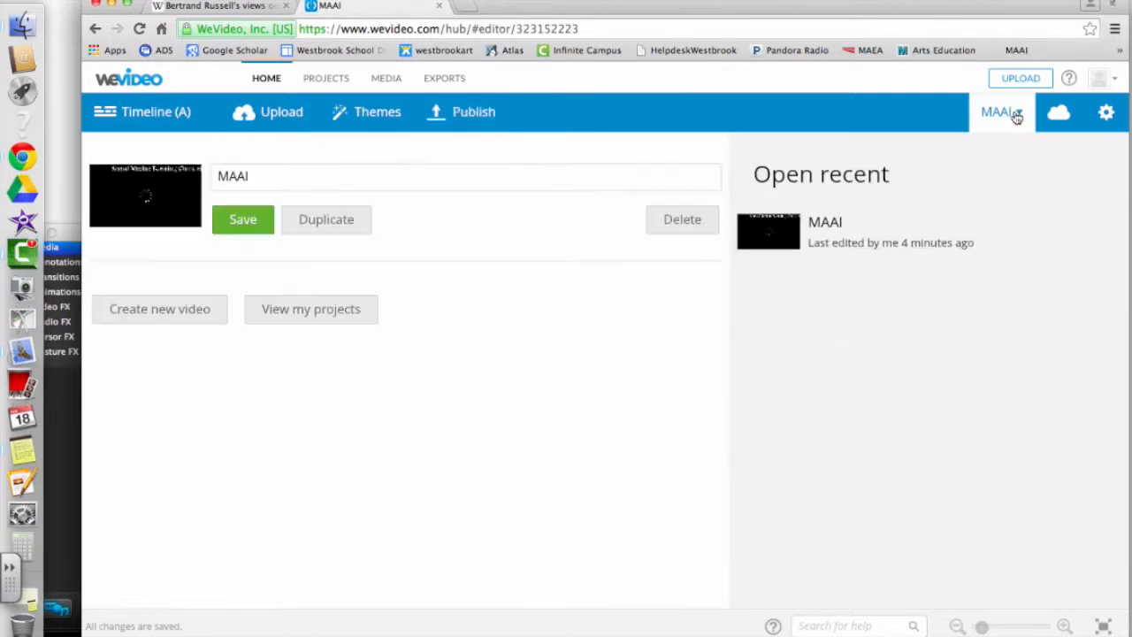
click(244, 220)
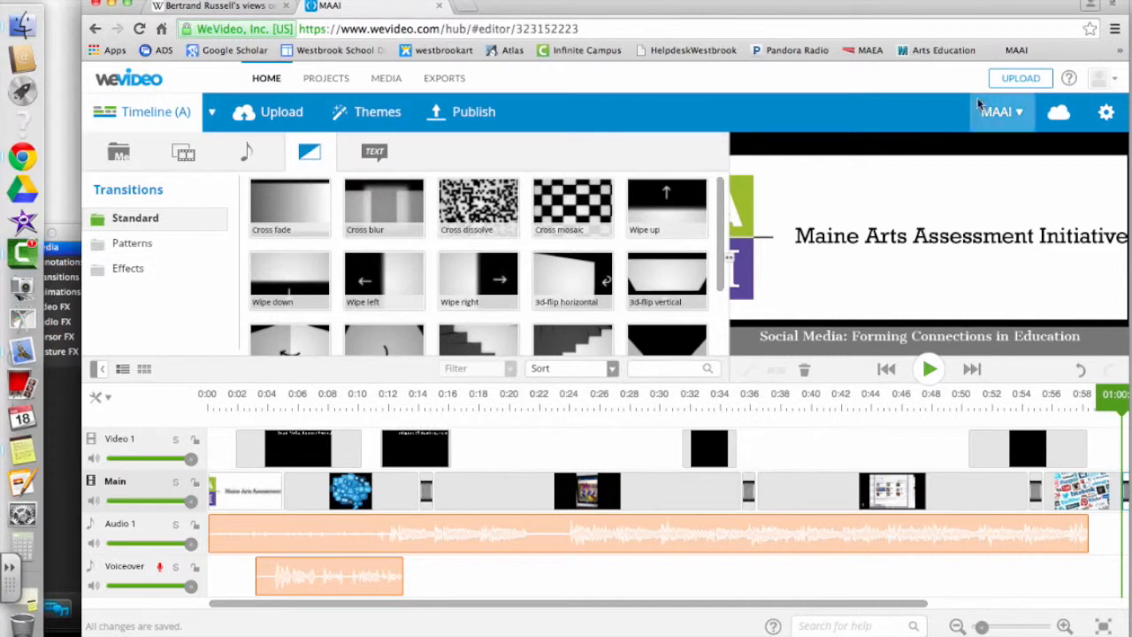
Step: Check the upload status, and publish the MAAI video from the projects list to WeVideo in 720p HD quality
click(1057, 119)
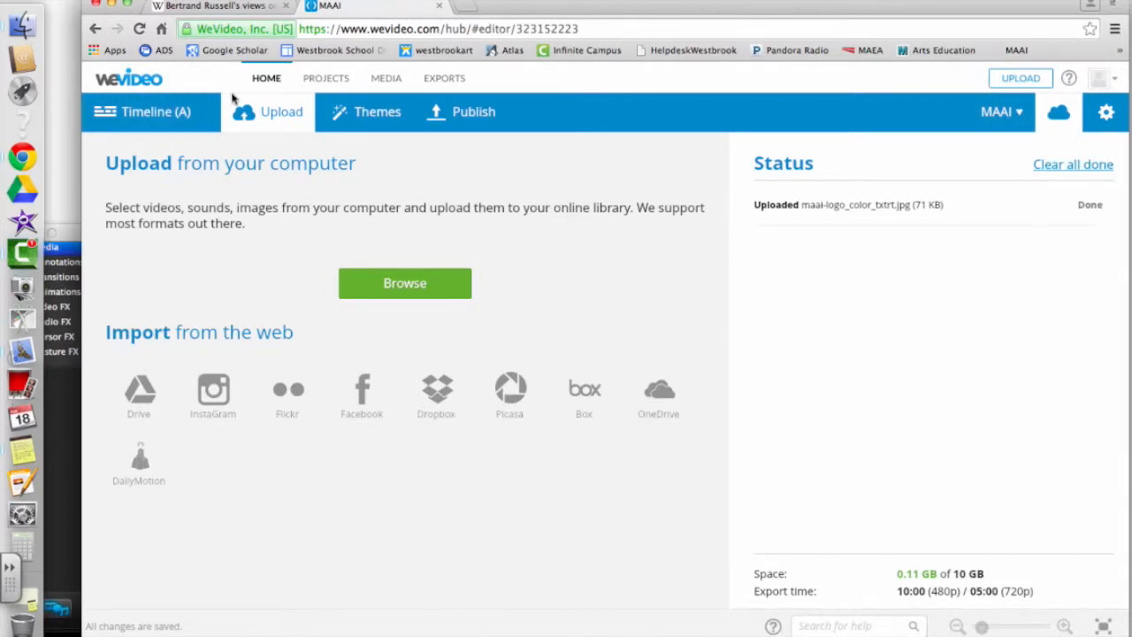
click(263, 80)
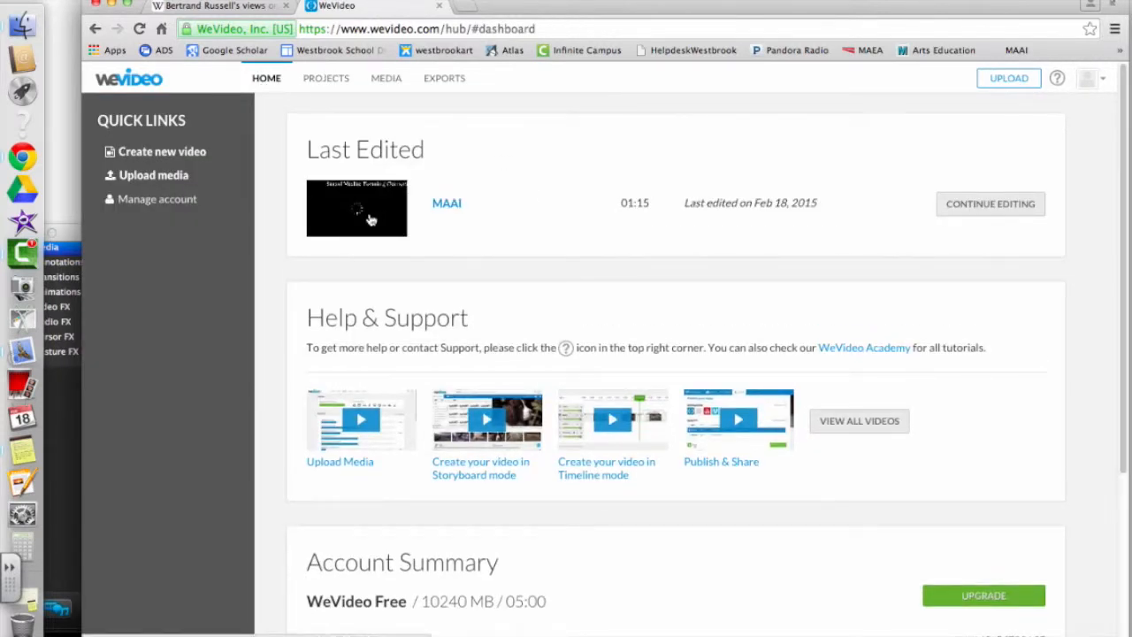
click(325, 77)
mouse_move(347, 245)
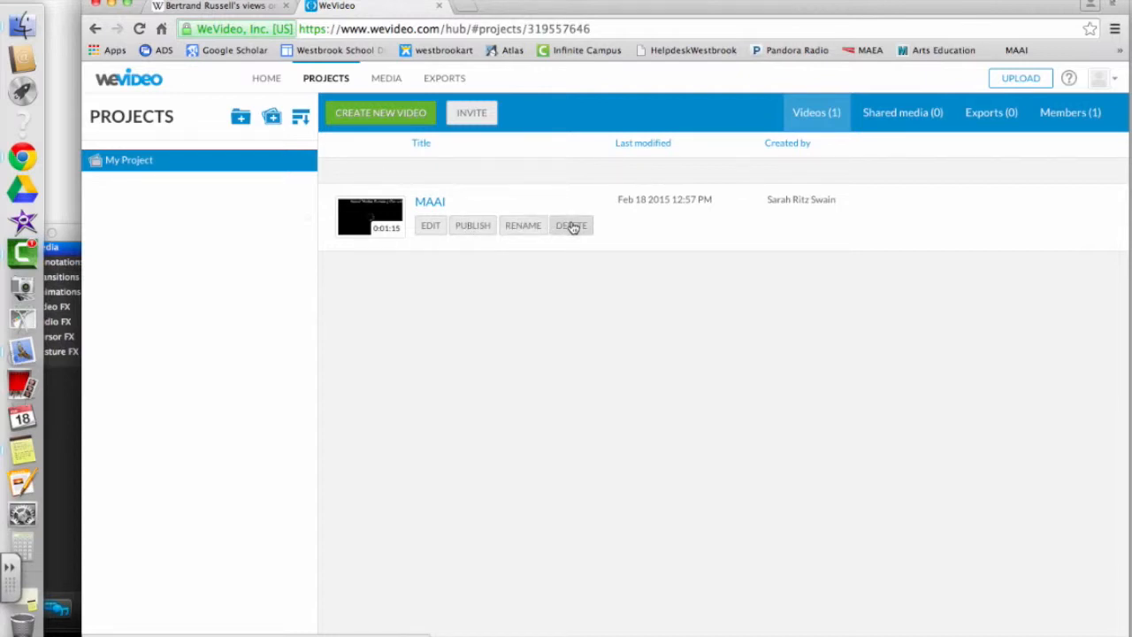
click(468, 232)
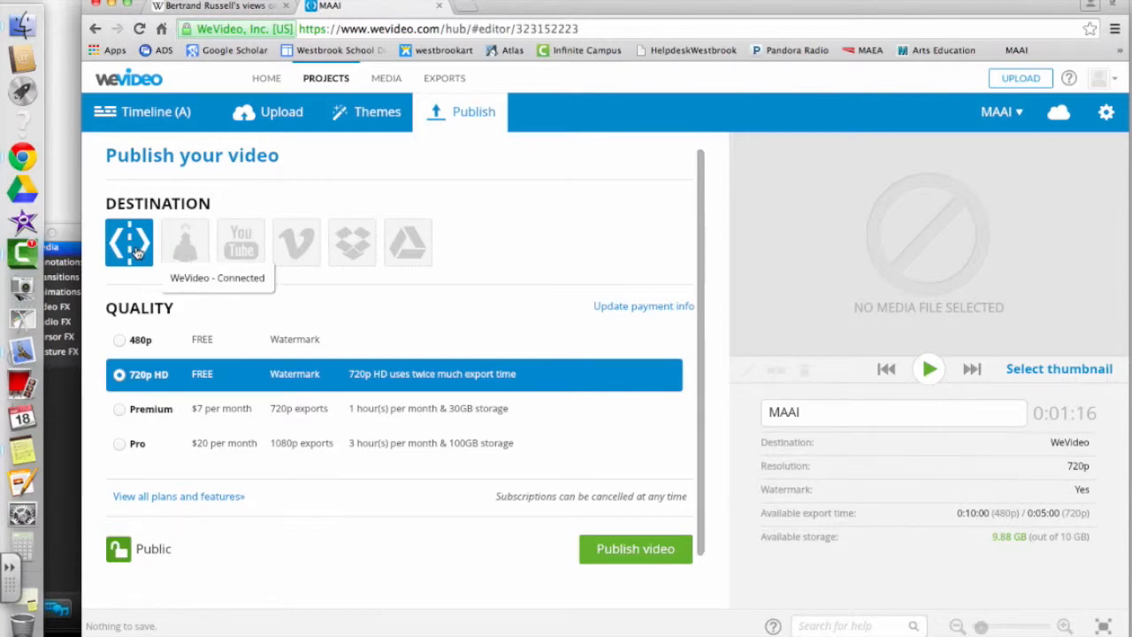
click(636, 549)
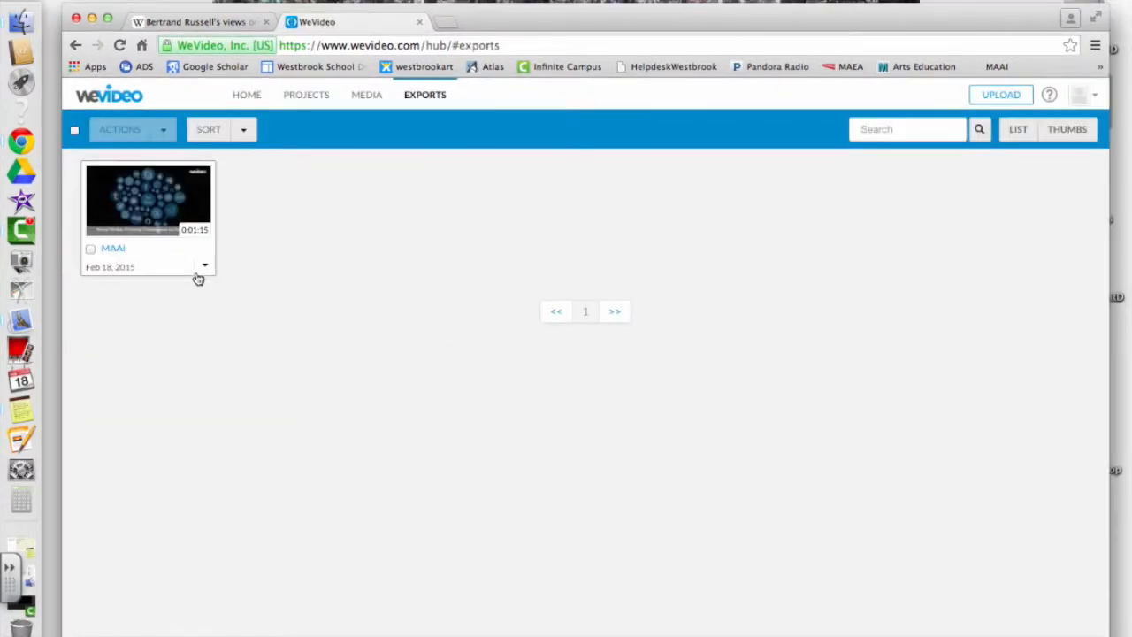
Step: Download the exported MAAI video into the socialmedia folder under the name MAAI
click(205, 267)
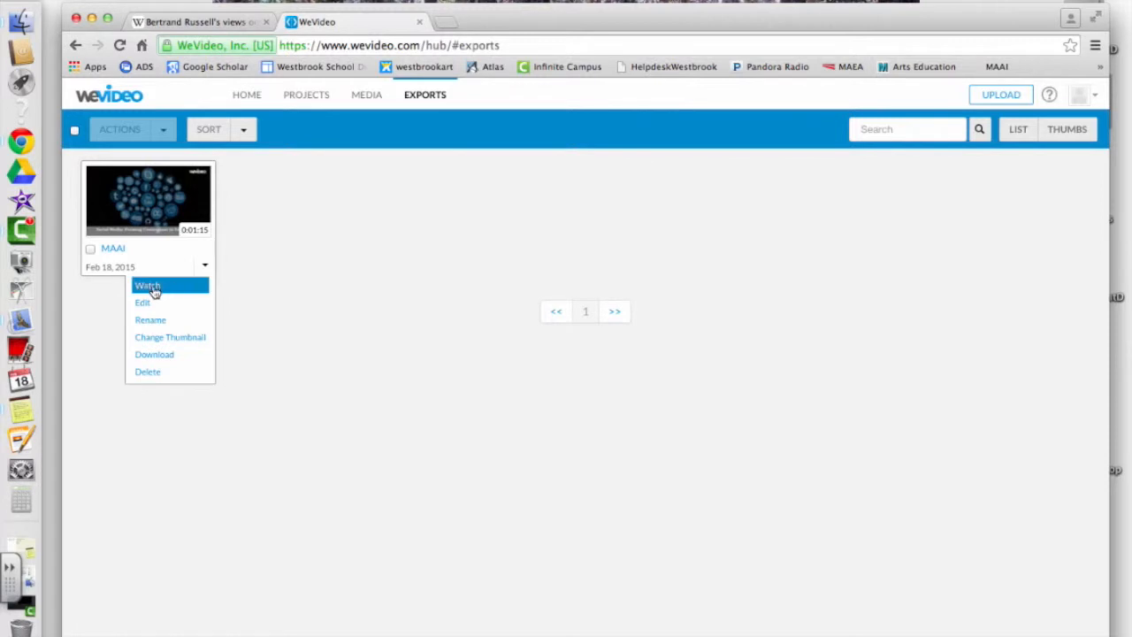
click(181, 355)
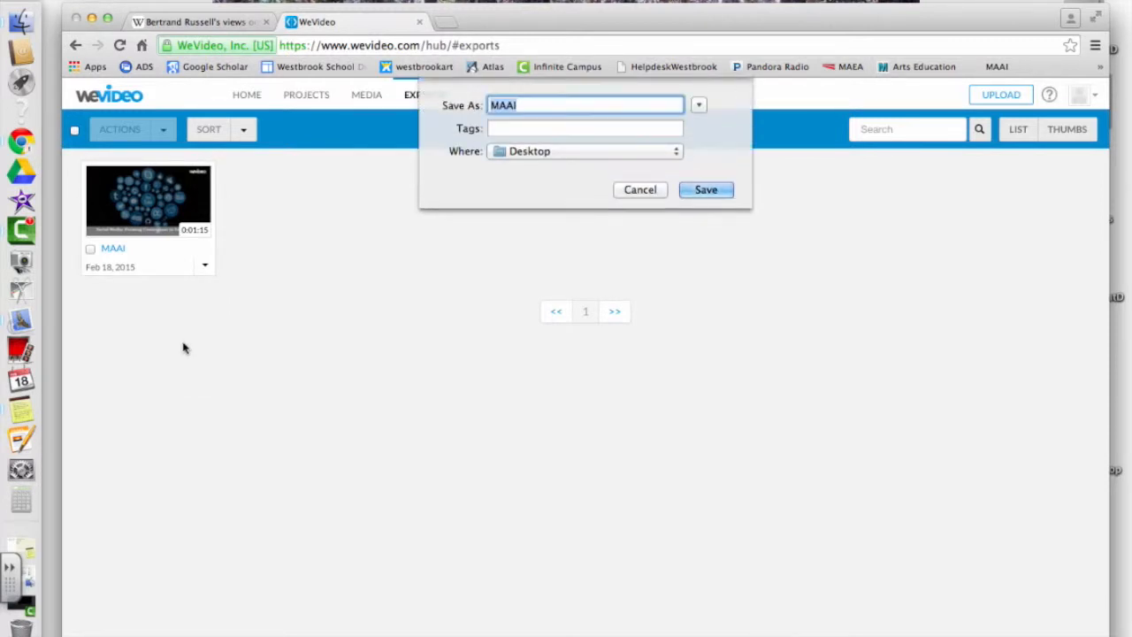
click(536, 156)
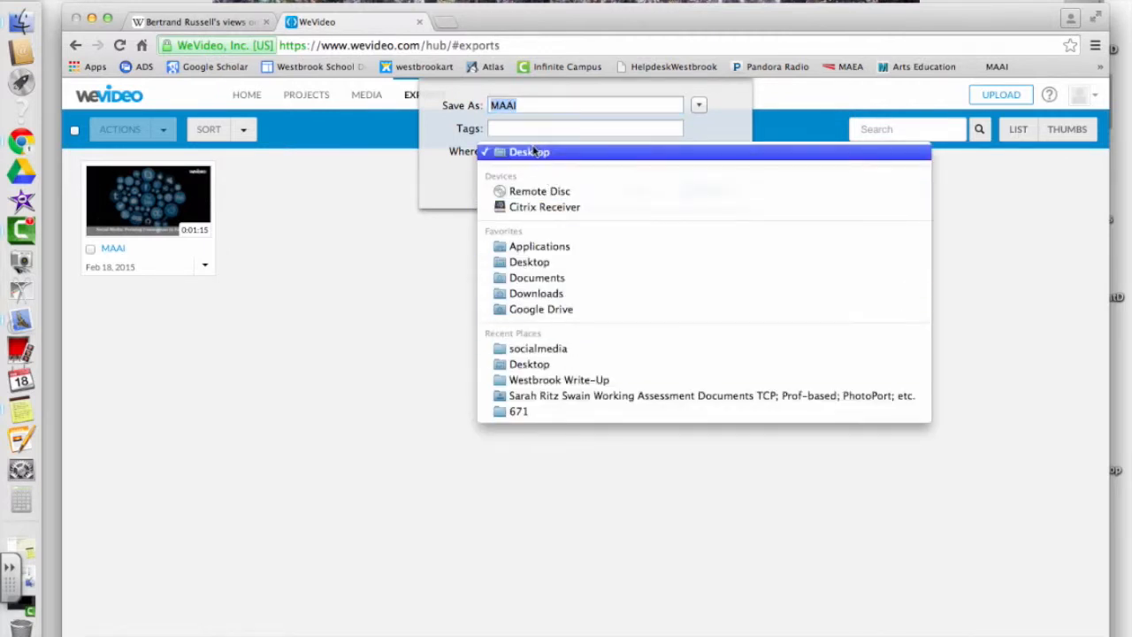
click(539, 349)
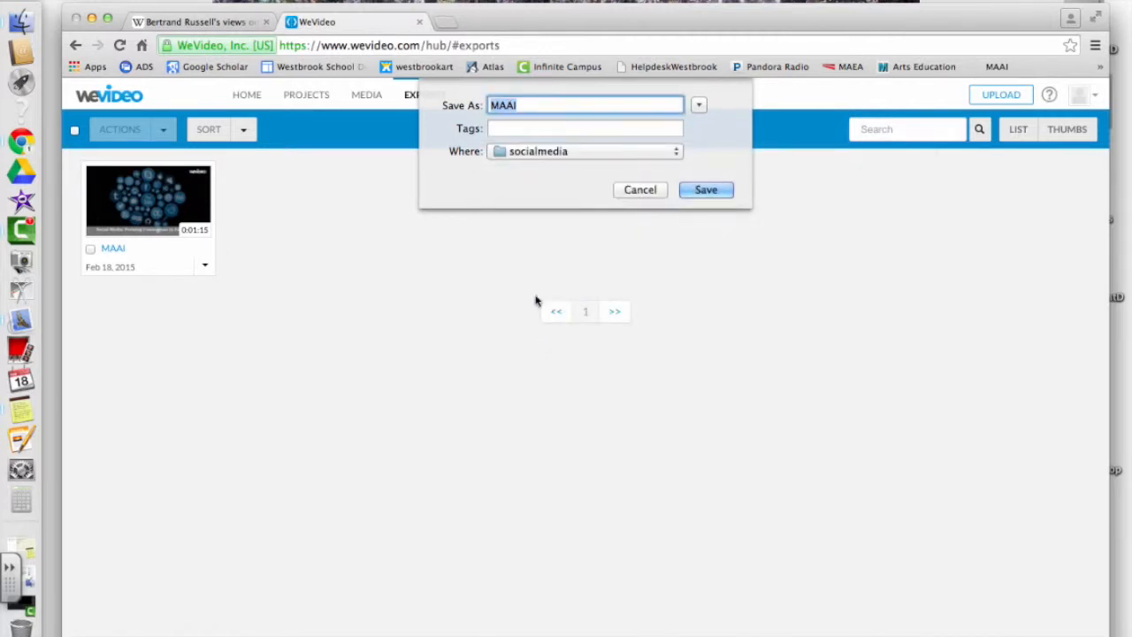
click(704, 191)
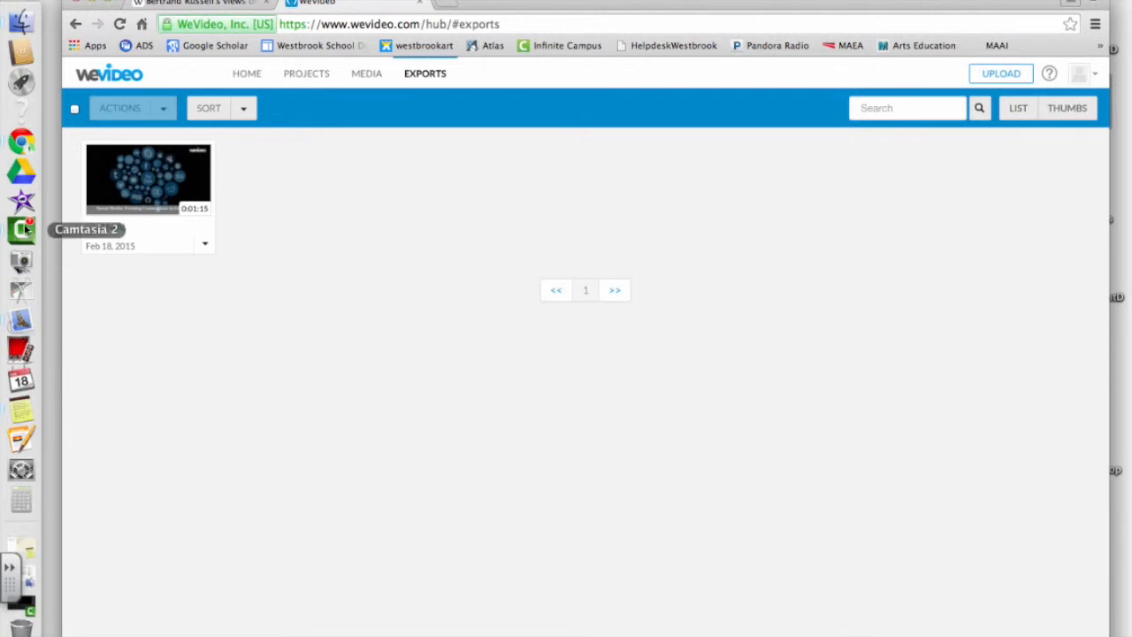
Step: Minimize the Camtasia and browser windows, and select MAAI.mp4 in the desktop's socialmedia folder to view its preview and details
click(21, 230)
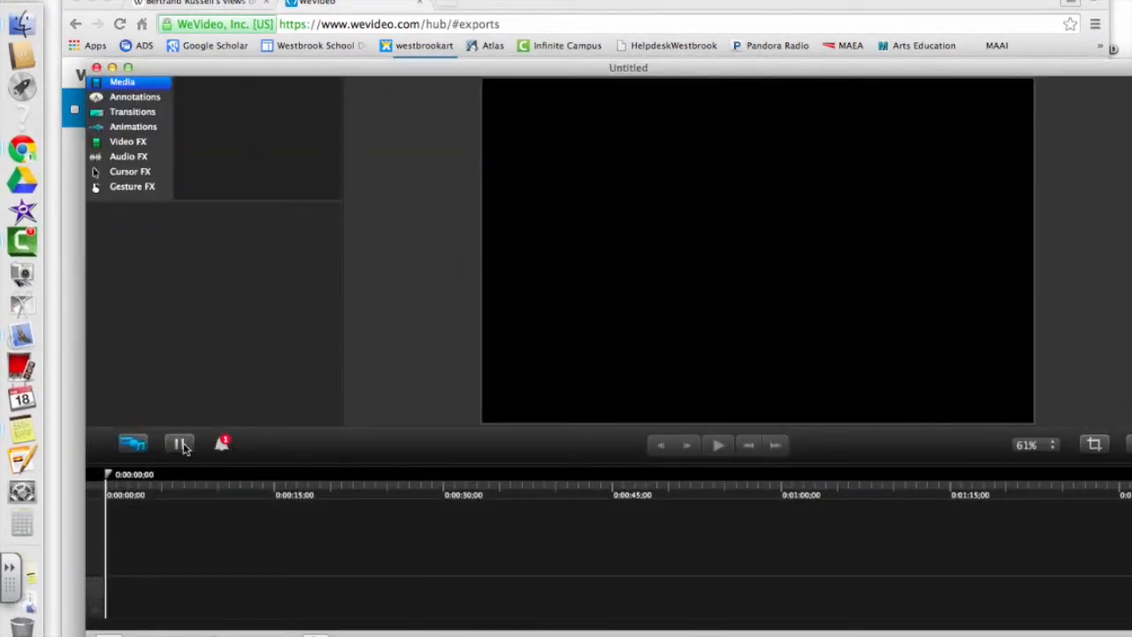
click(112, 67)
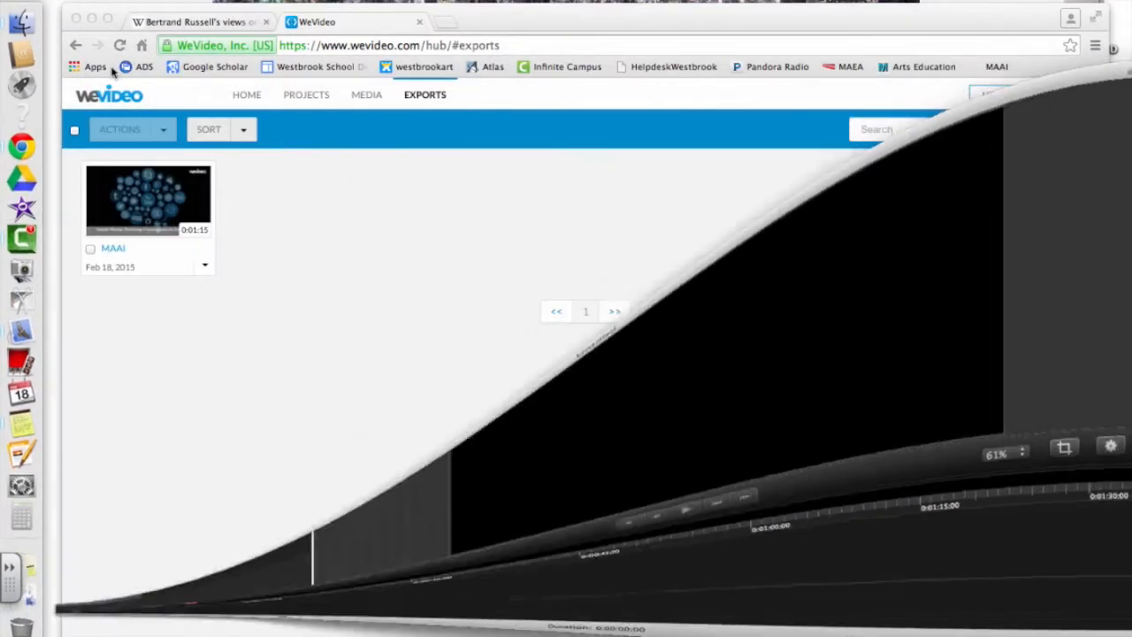
click(92, 19)
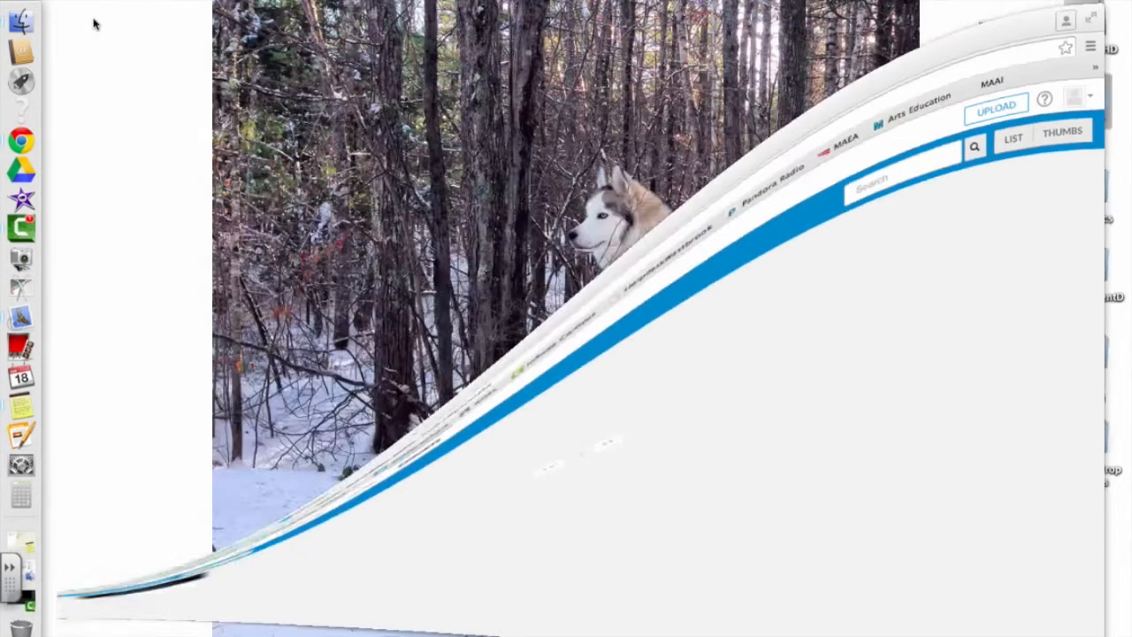
double_click(1059, 538)
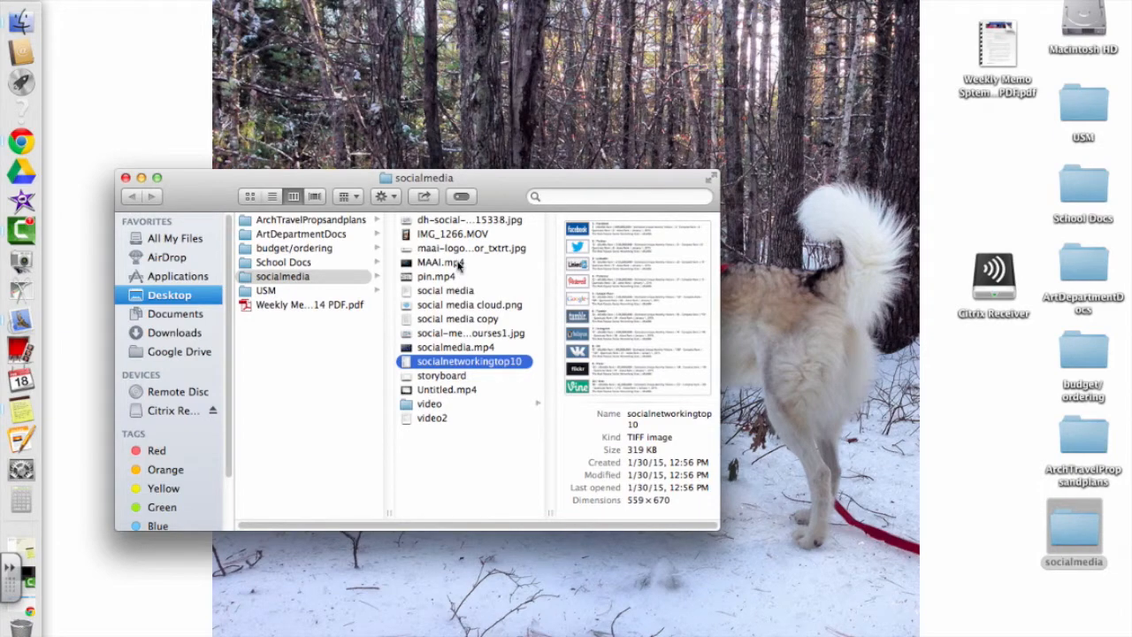
click(441, 263)
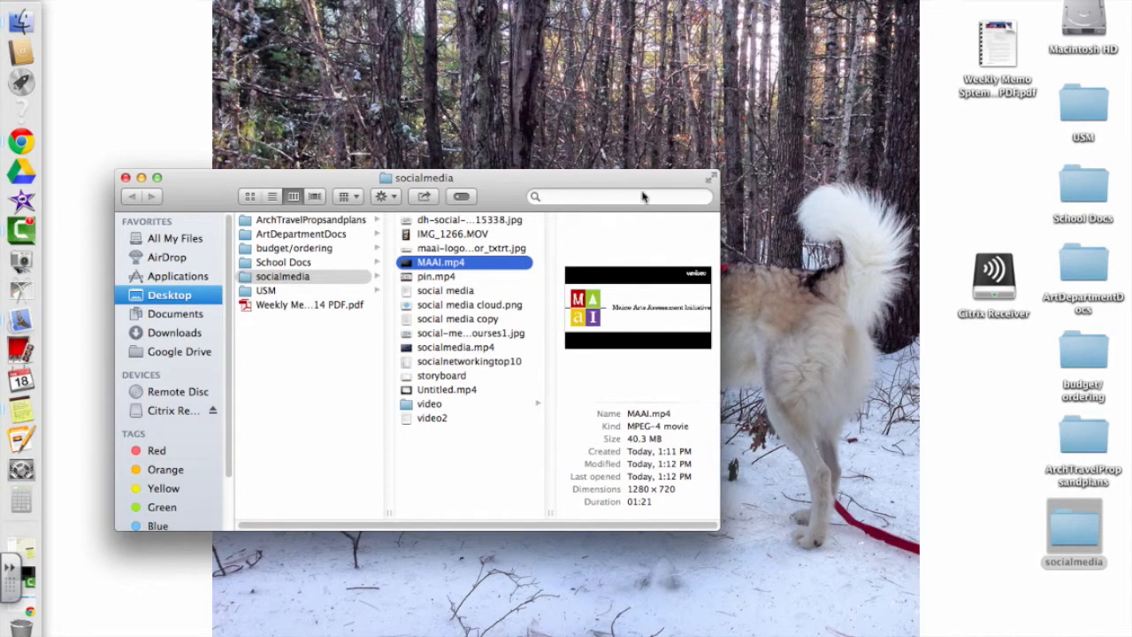